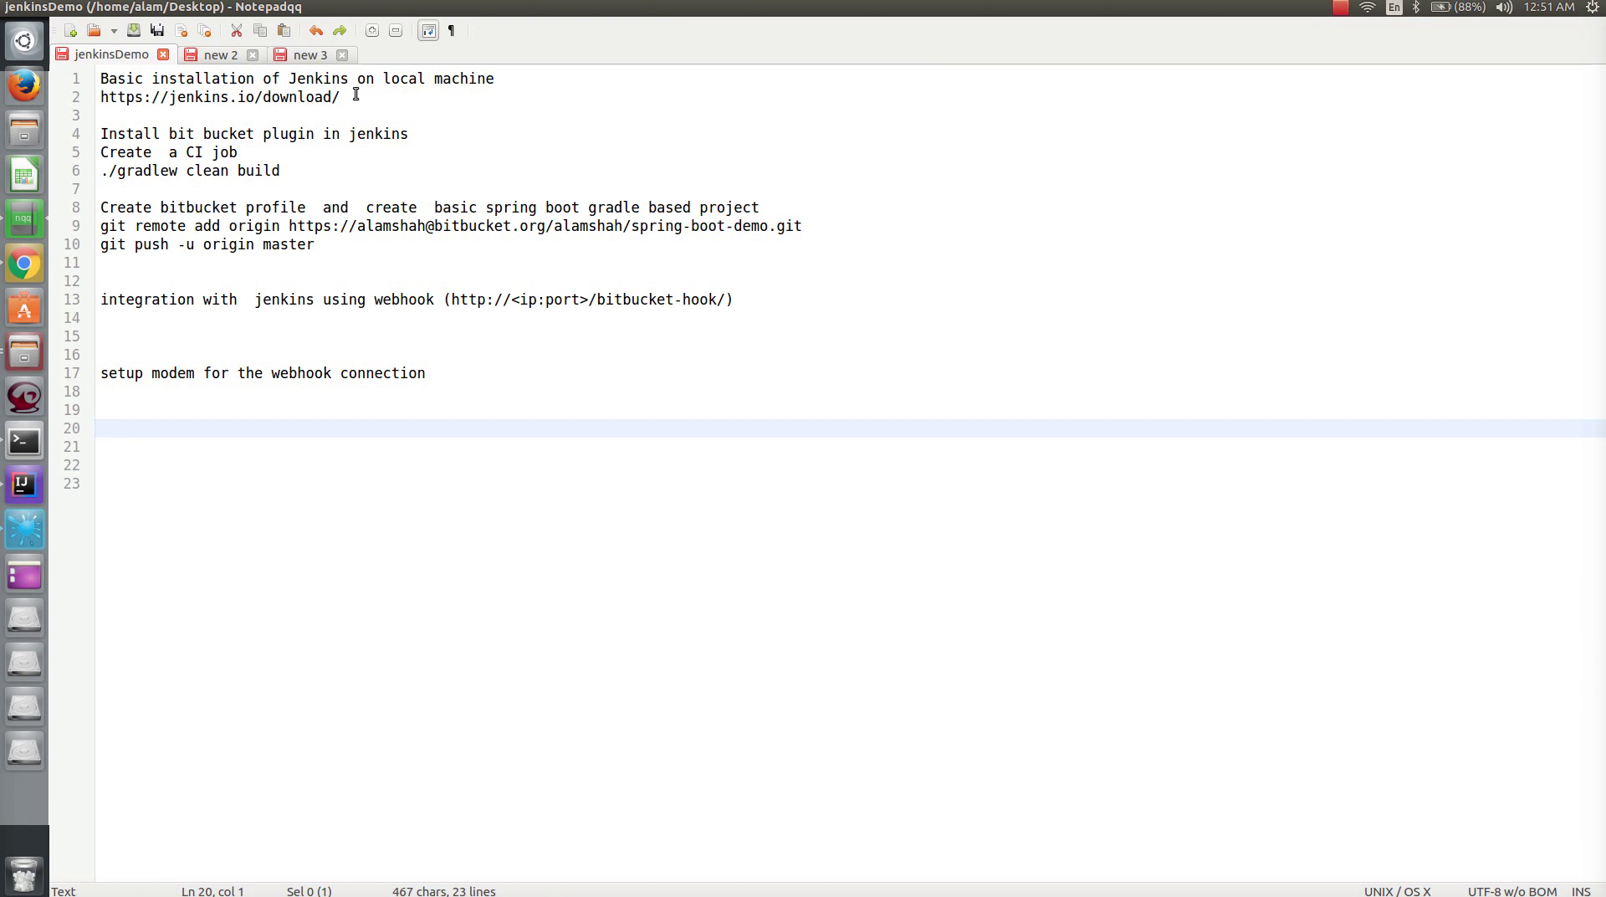
- Delete the blank line 14 and highlight the Jenkins install, Bitbucket plugin and CI job steps
left_click(105, 325)
key("Delete")
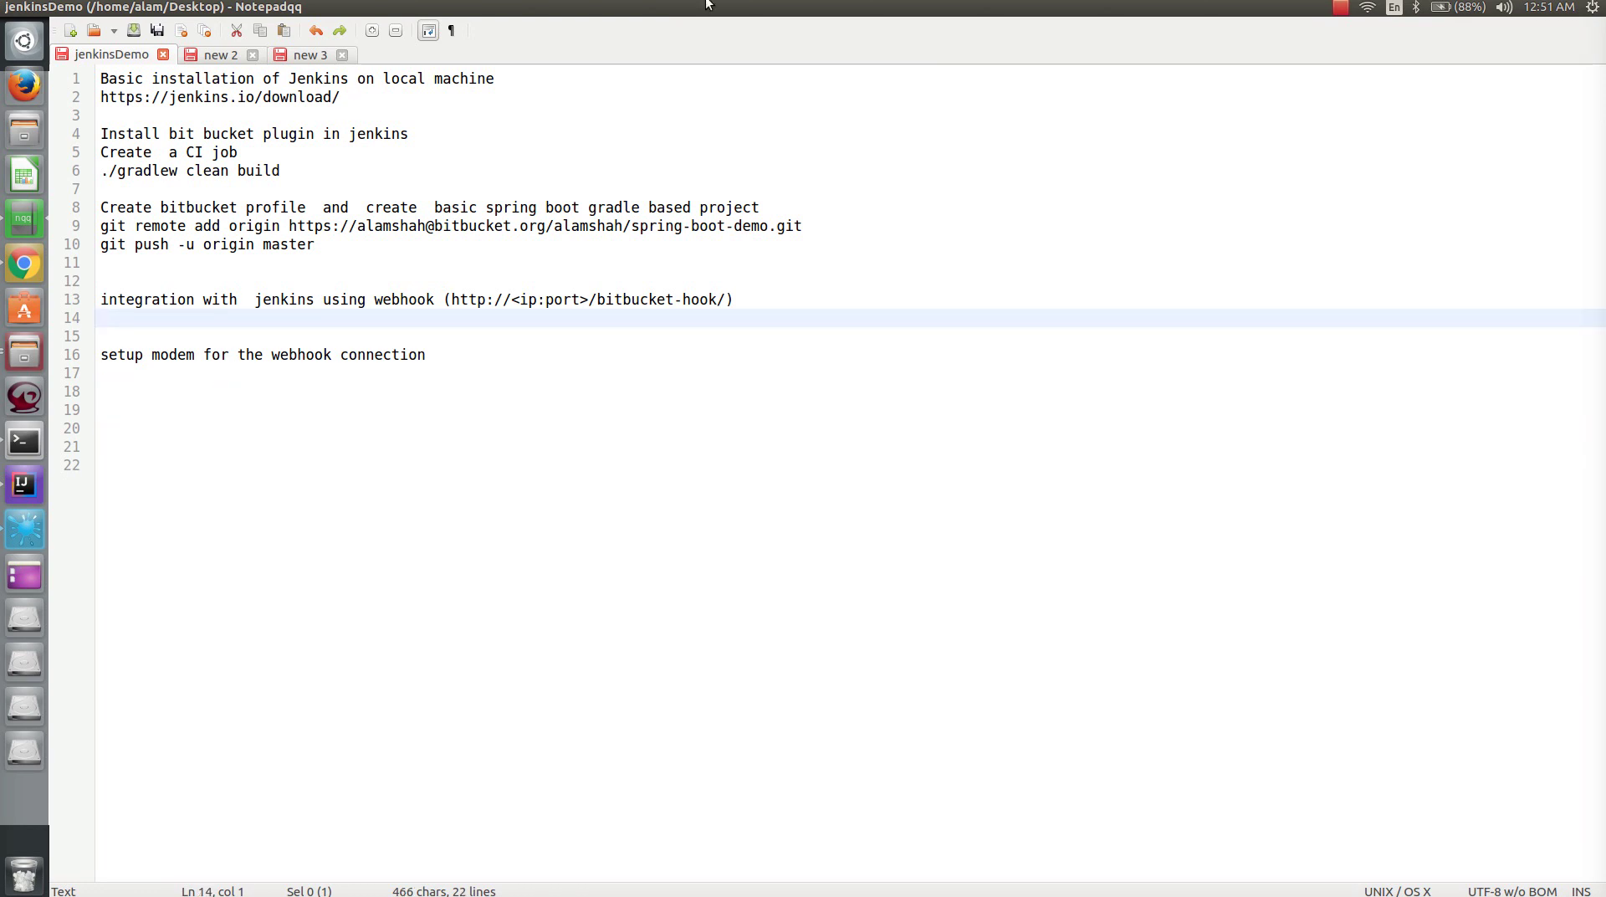
left_click_drag(375, 102, 50, 60)
left_click_drag(160, 134, 413, 139)
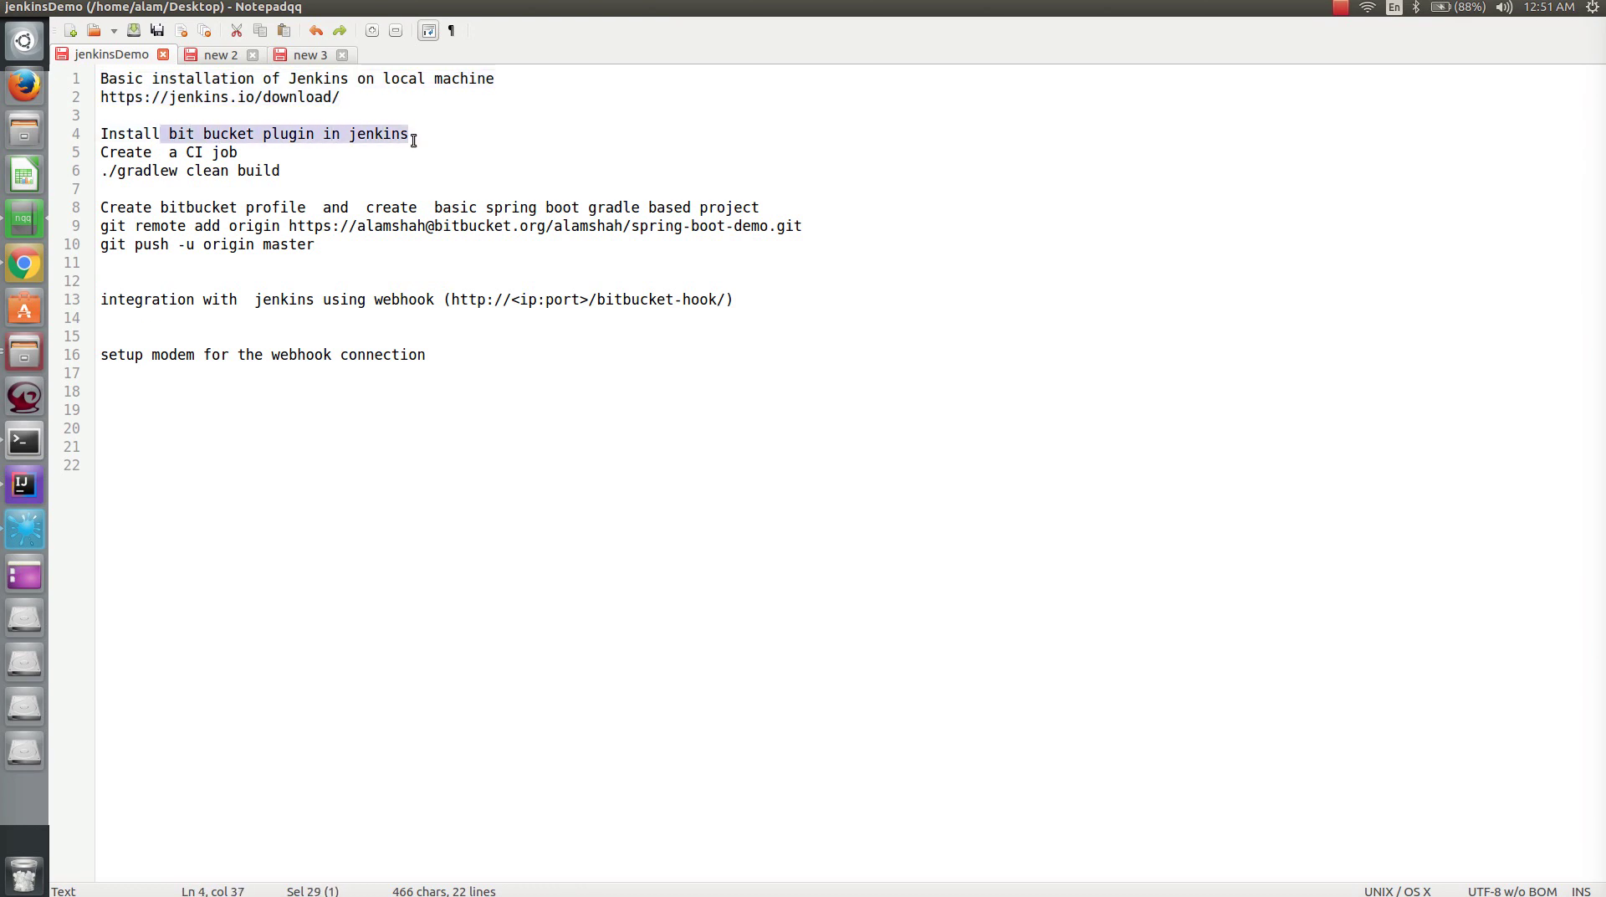
mouse_move(99, 152)
left_mouse_down()
mouse_move(281, 171)
mouse_move(59, 159)
mouse_move(72, 169)
left_mouse_up()
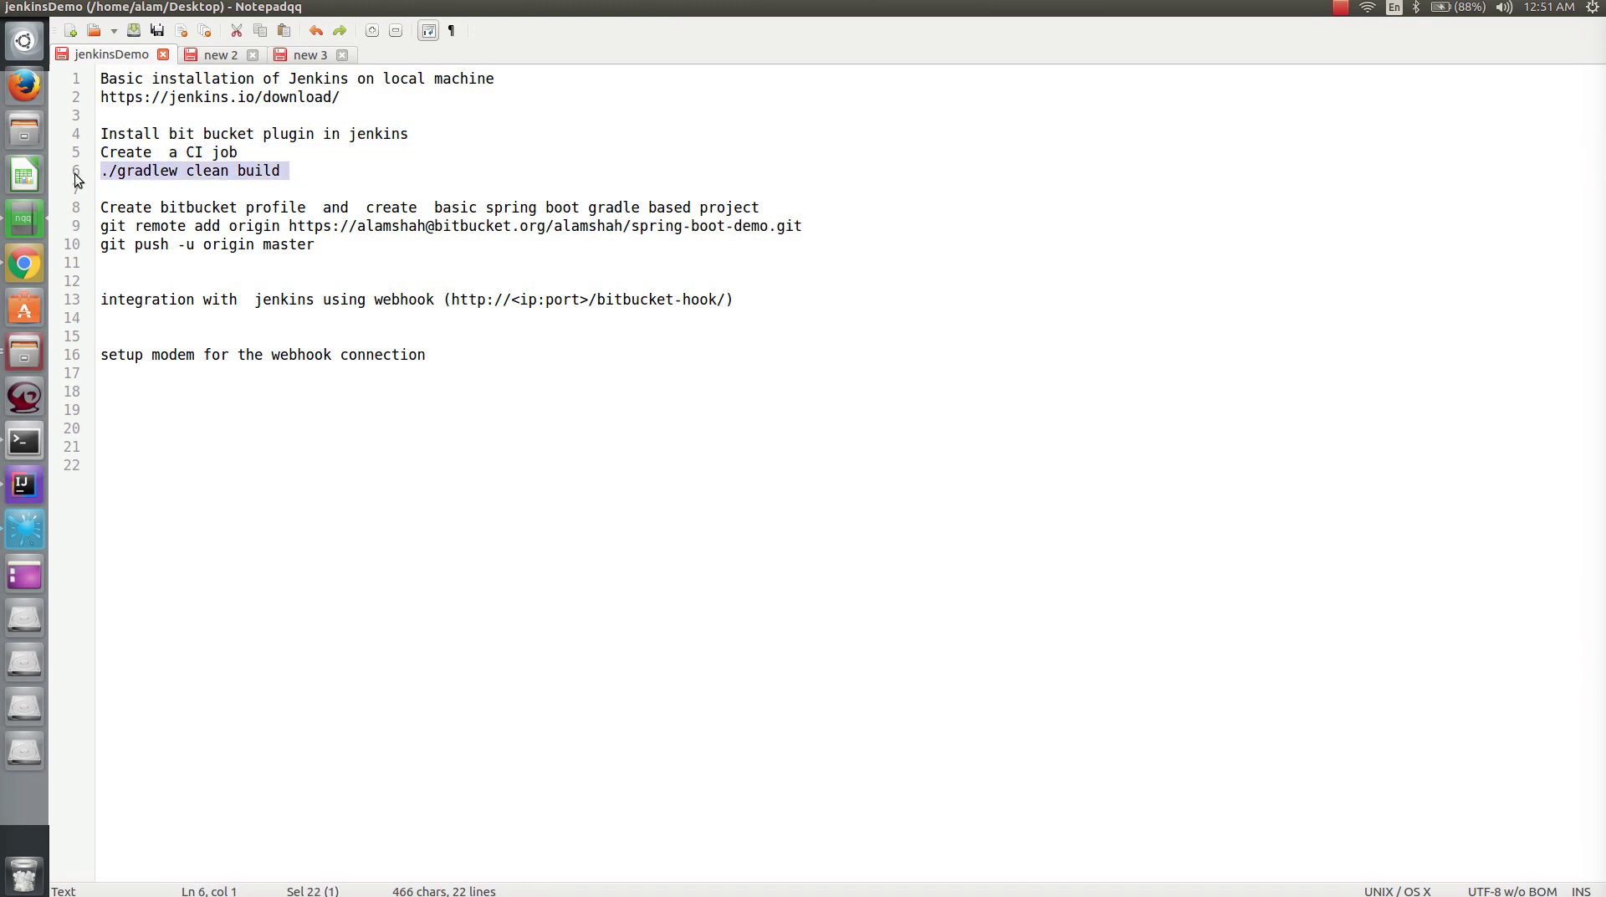
- Highlight the gradlew clean build command and modem webhook note, then copy line 2's Jenkins URL
left_click(222, 176)
left_click_drag(289, 171, 115, 170)
left_click(224, 176)
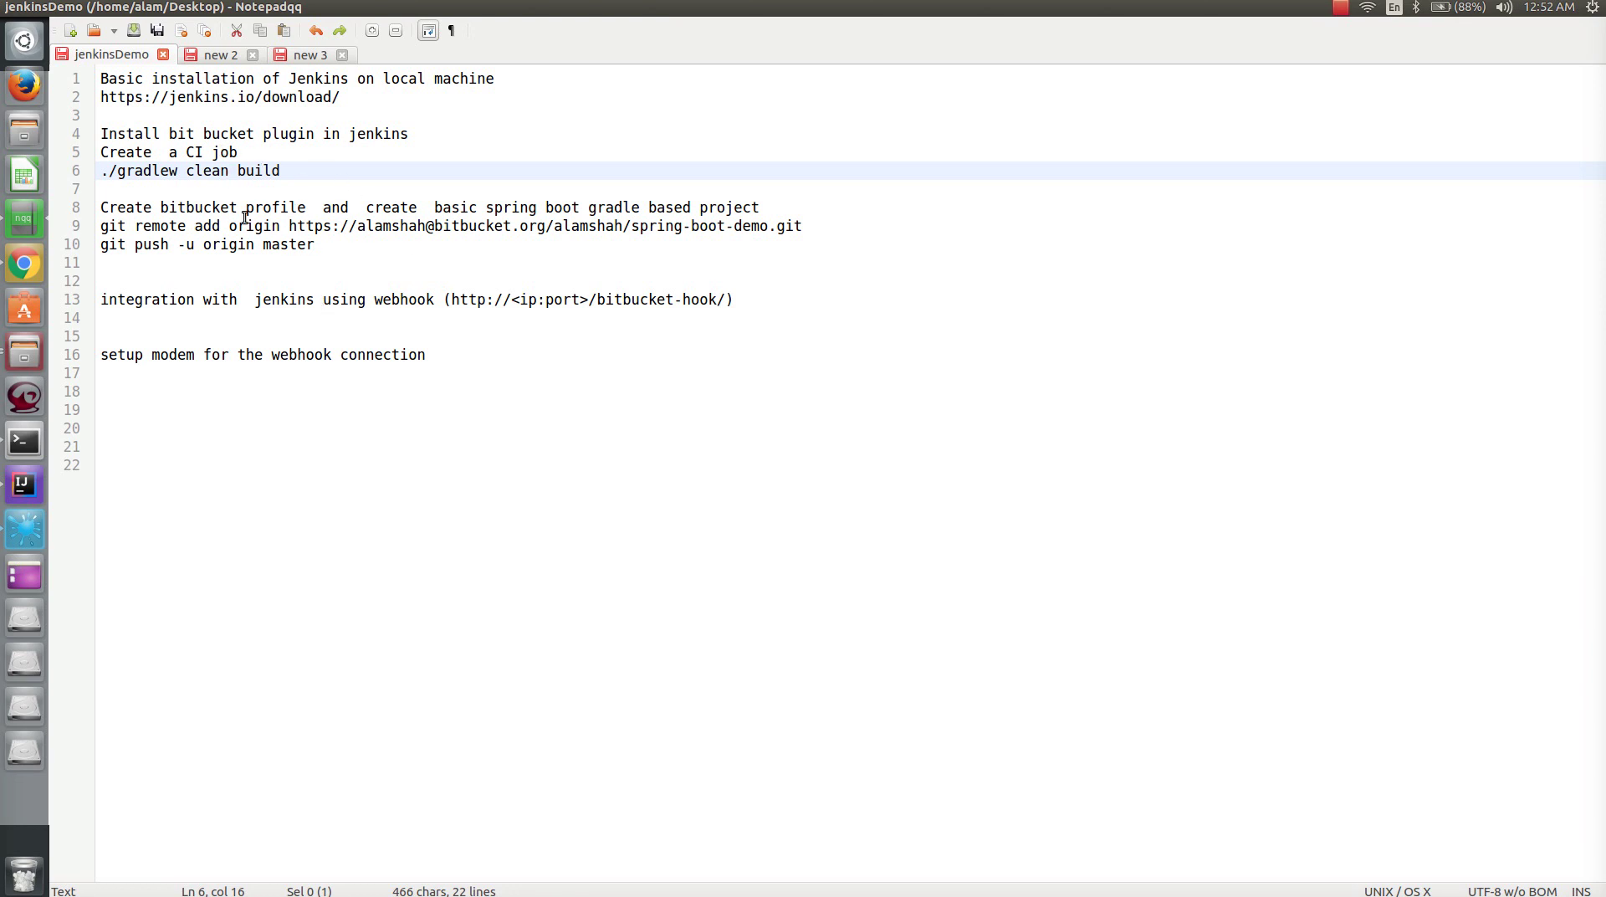
left_click_drag(422, 358, 101, 357)
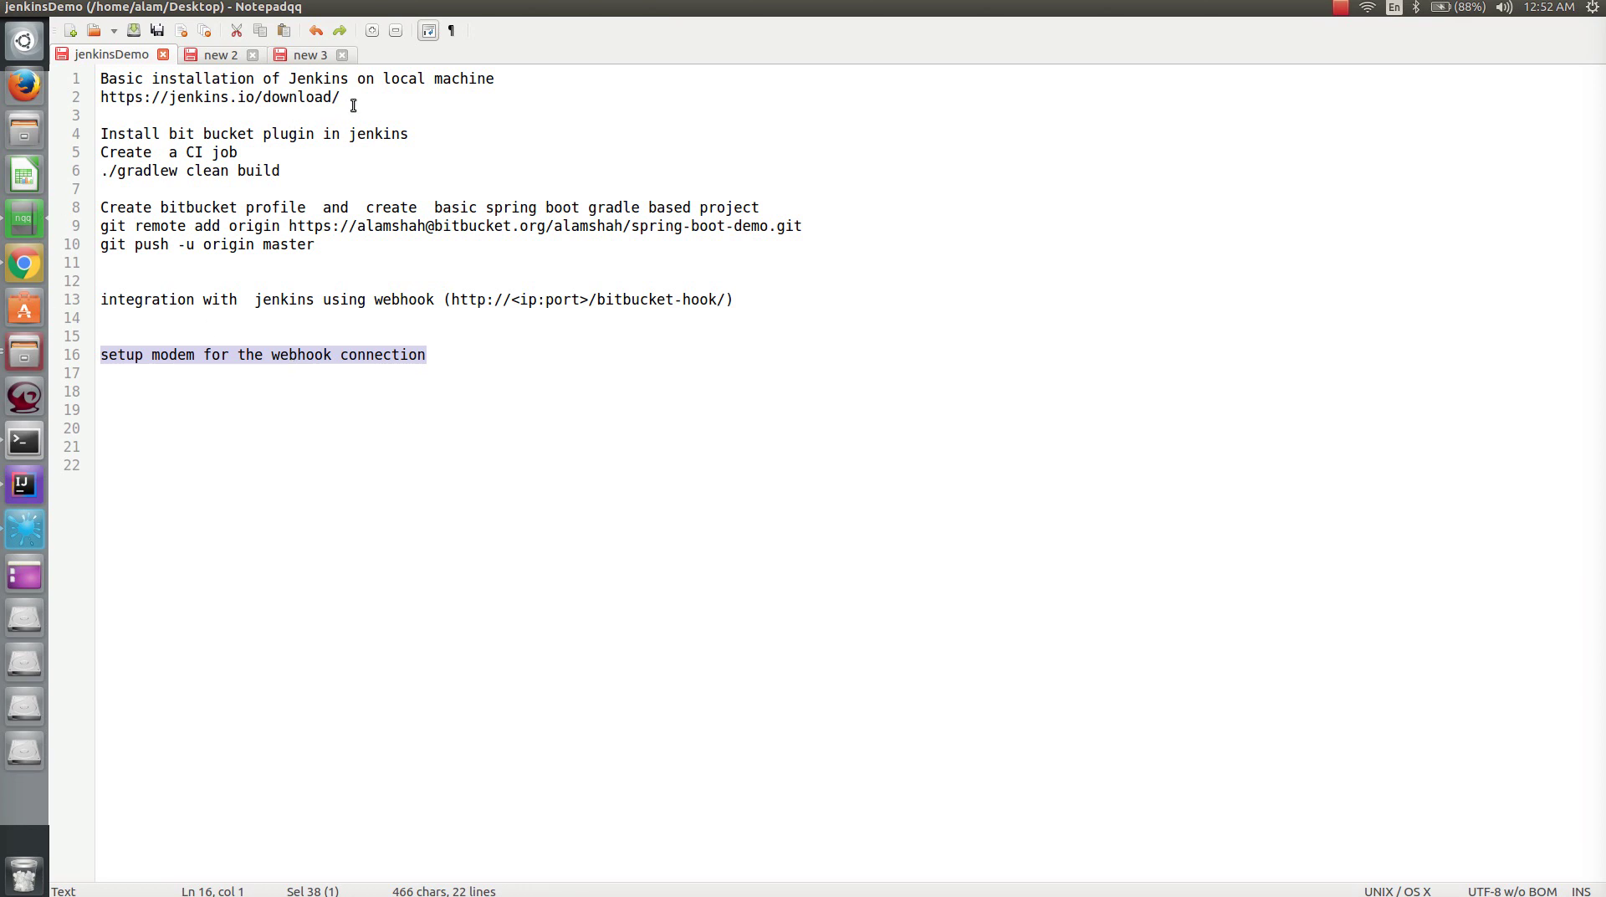
left_click_drag(350, 99, 91, 101)
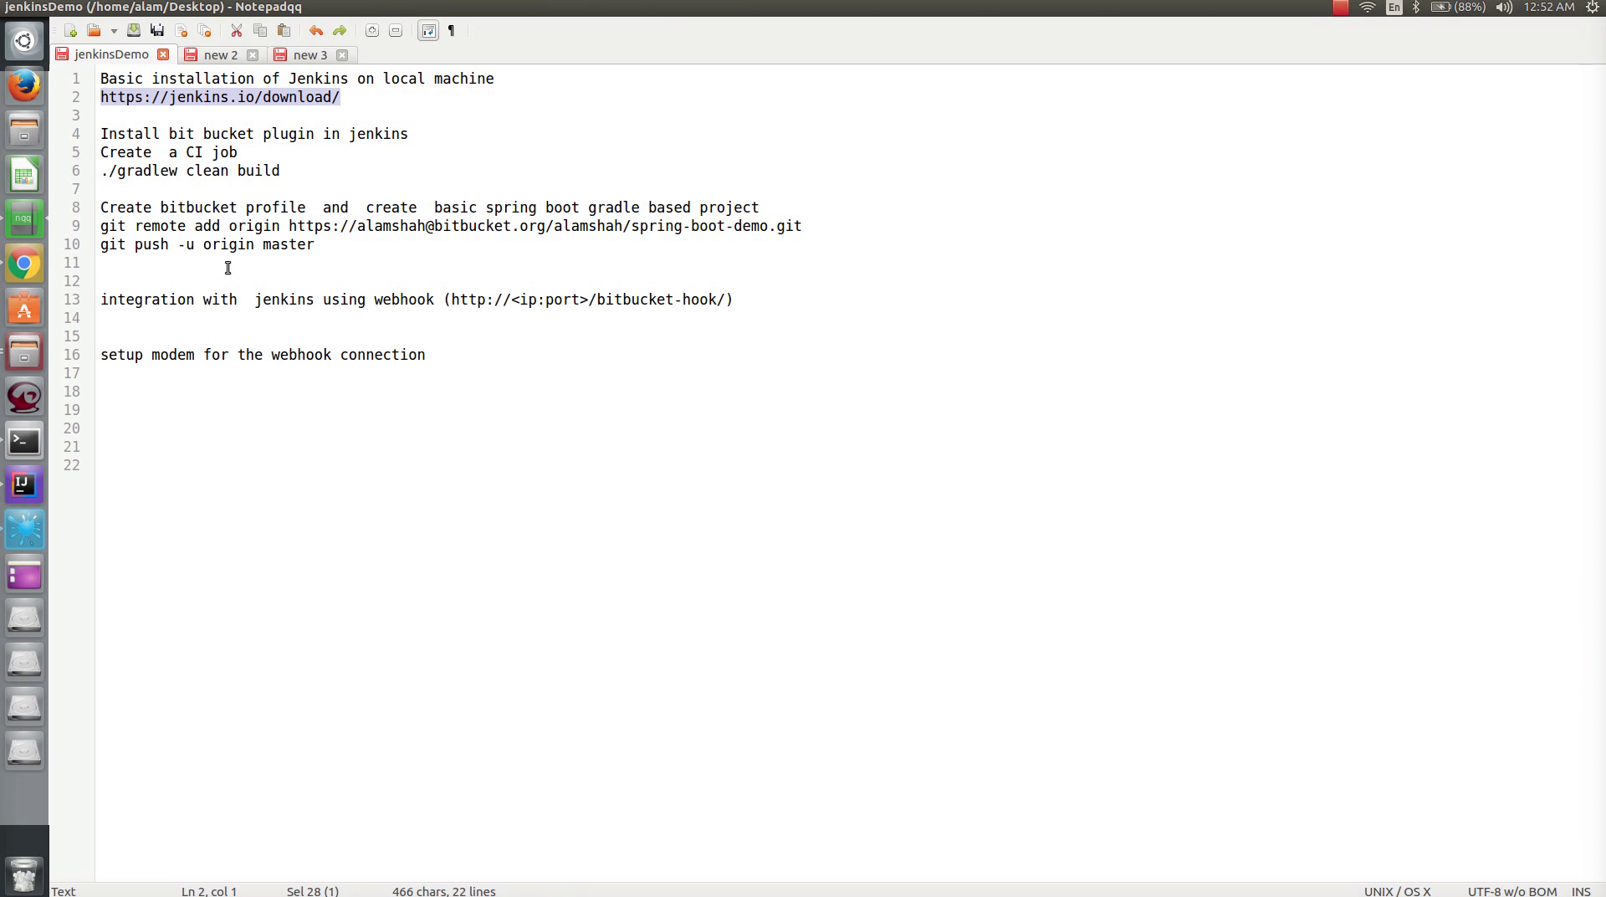
- Load the copied jenkins.io download page in a new tab and download the Generic Java package (.war)
left_click(31, 268)
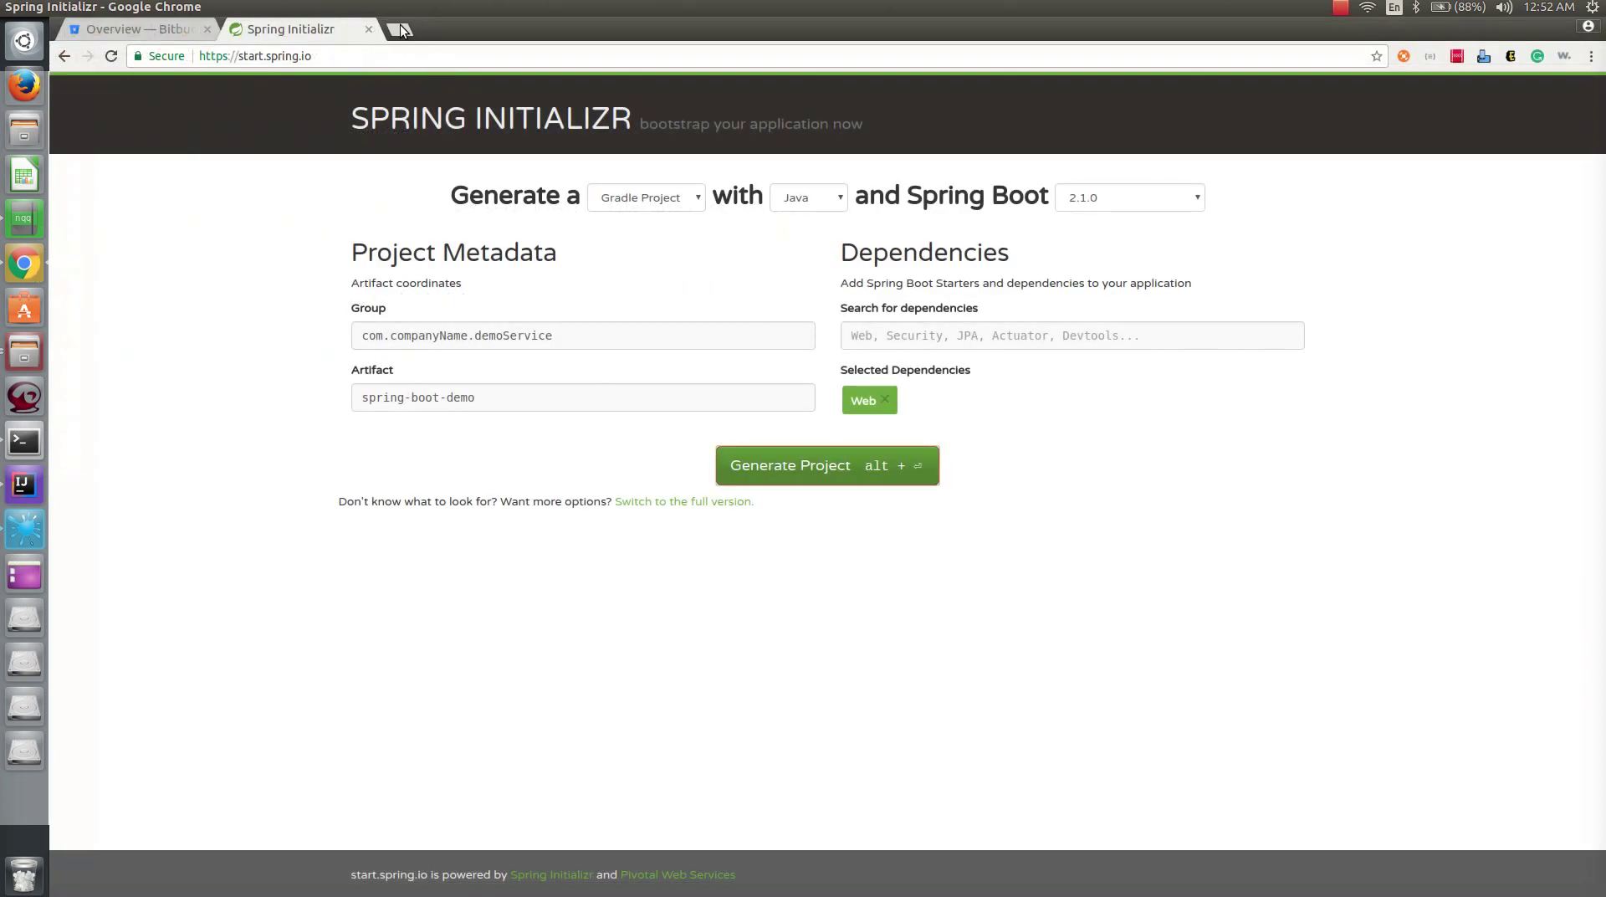
left_click(400, 28)
type("https://jenkins.io/download")
key("Return")
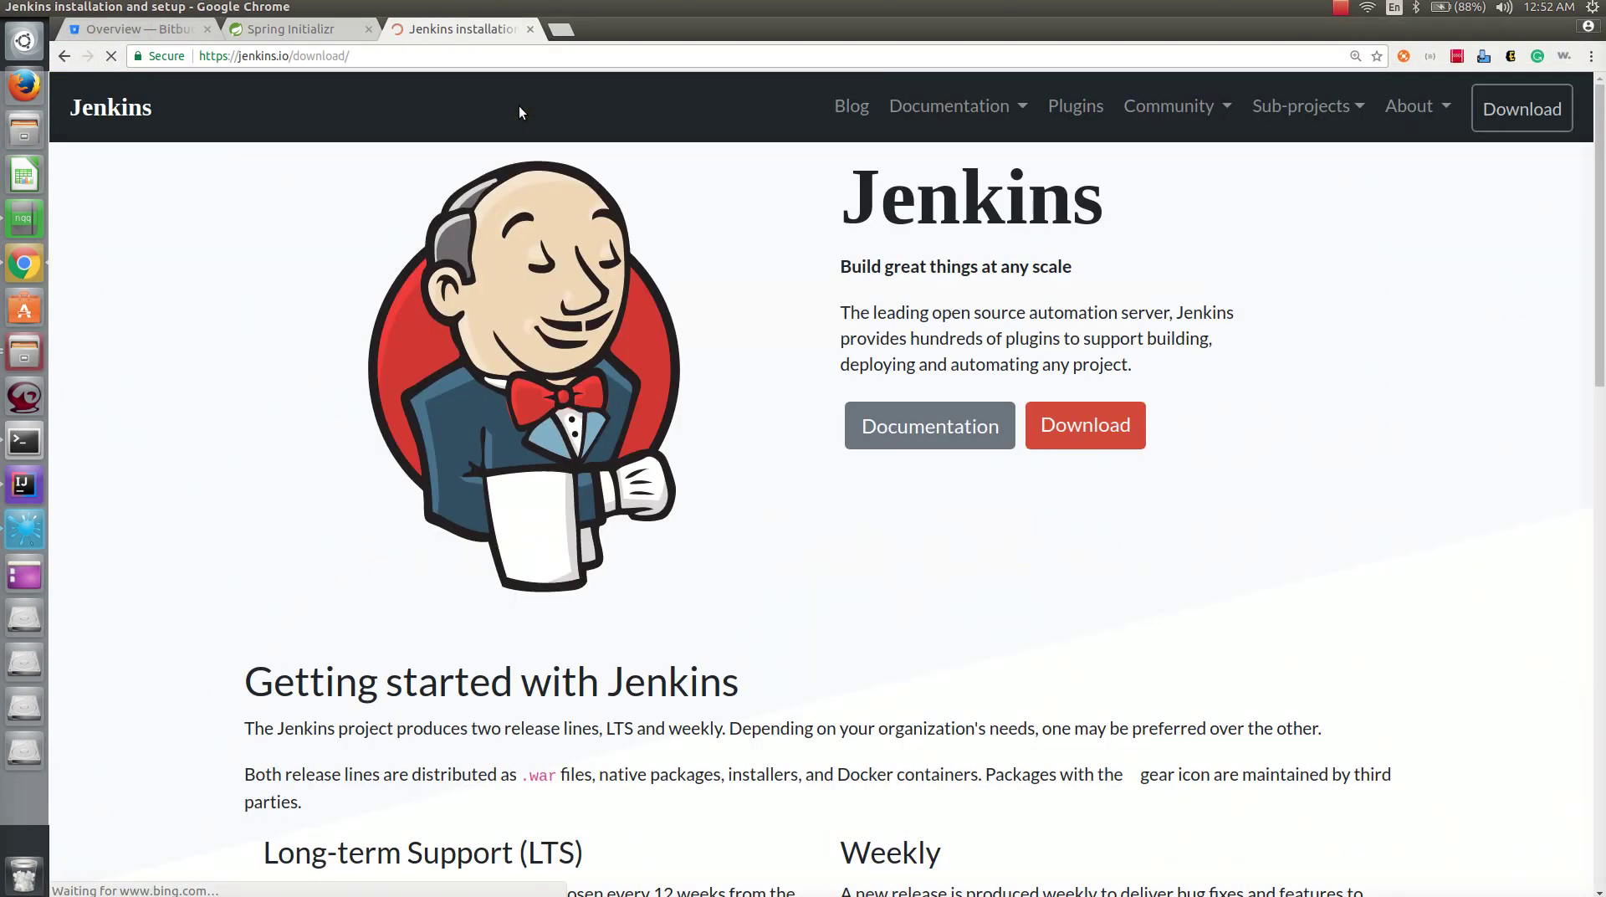
scroll(645, 414, "down", 12)
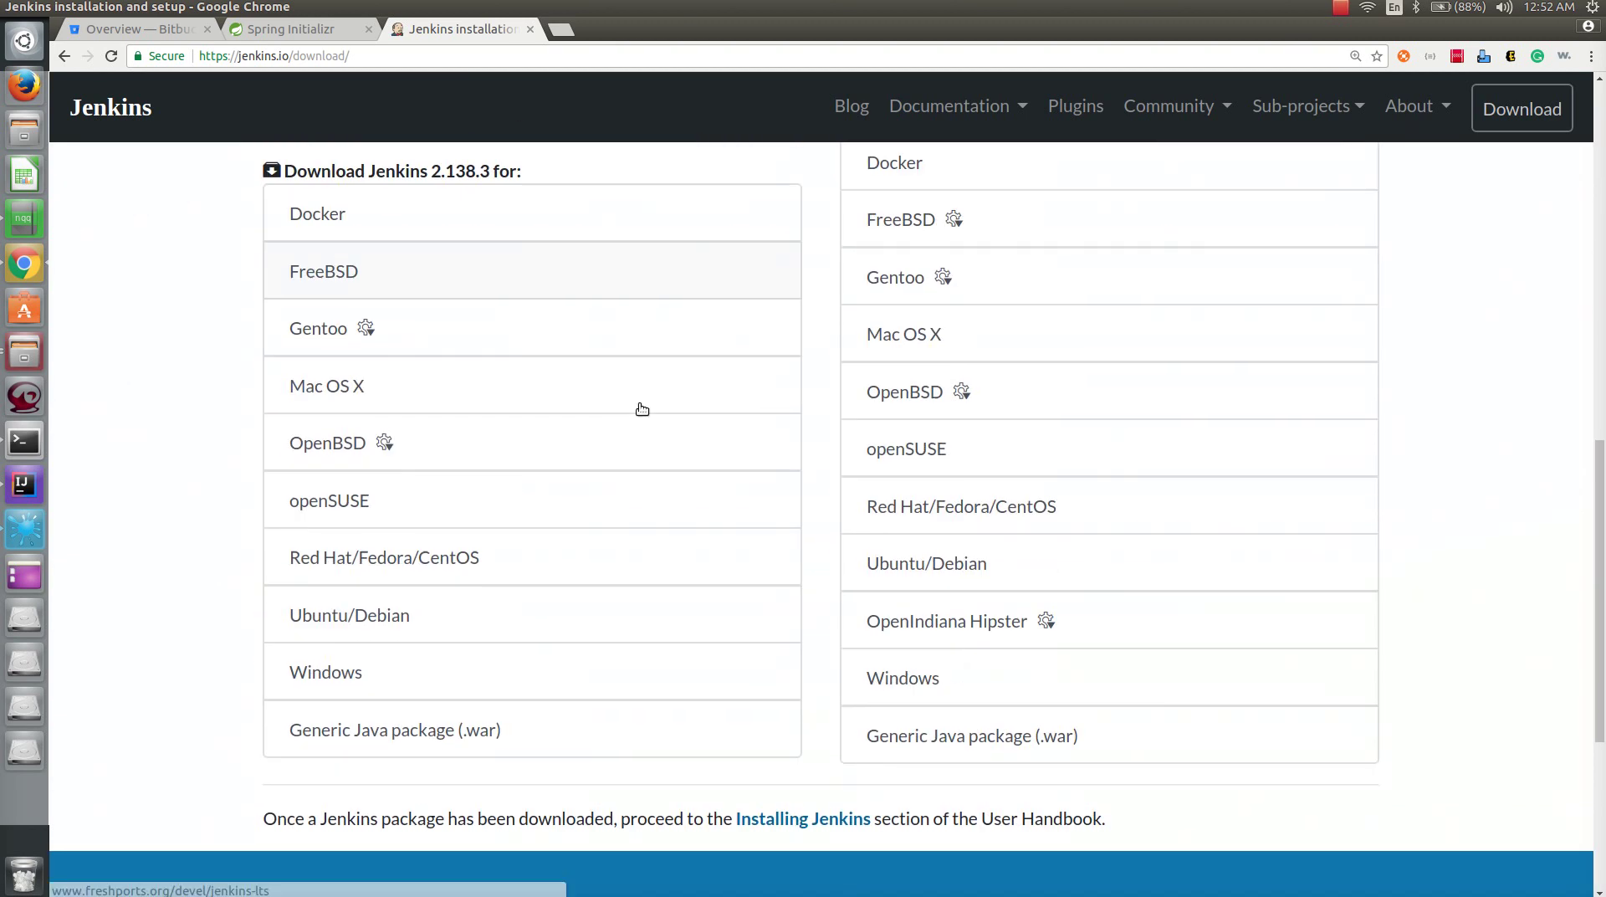
scroll(642, 409, "down", 3)
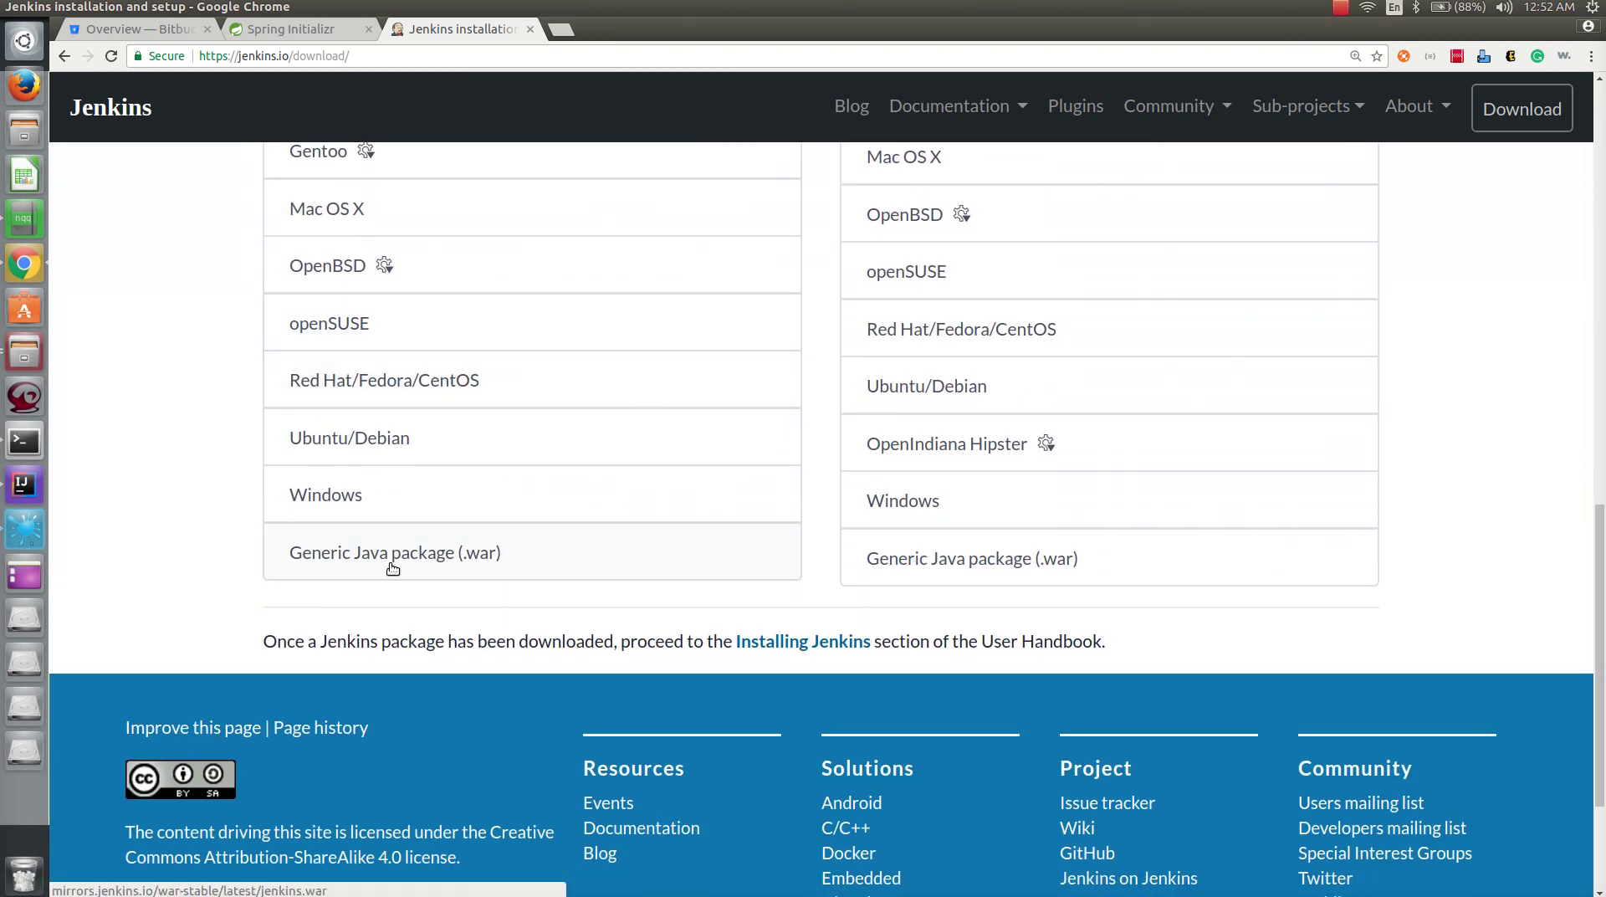
left_click(470, 565)
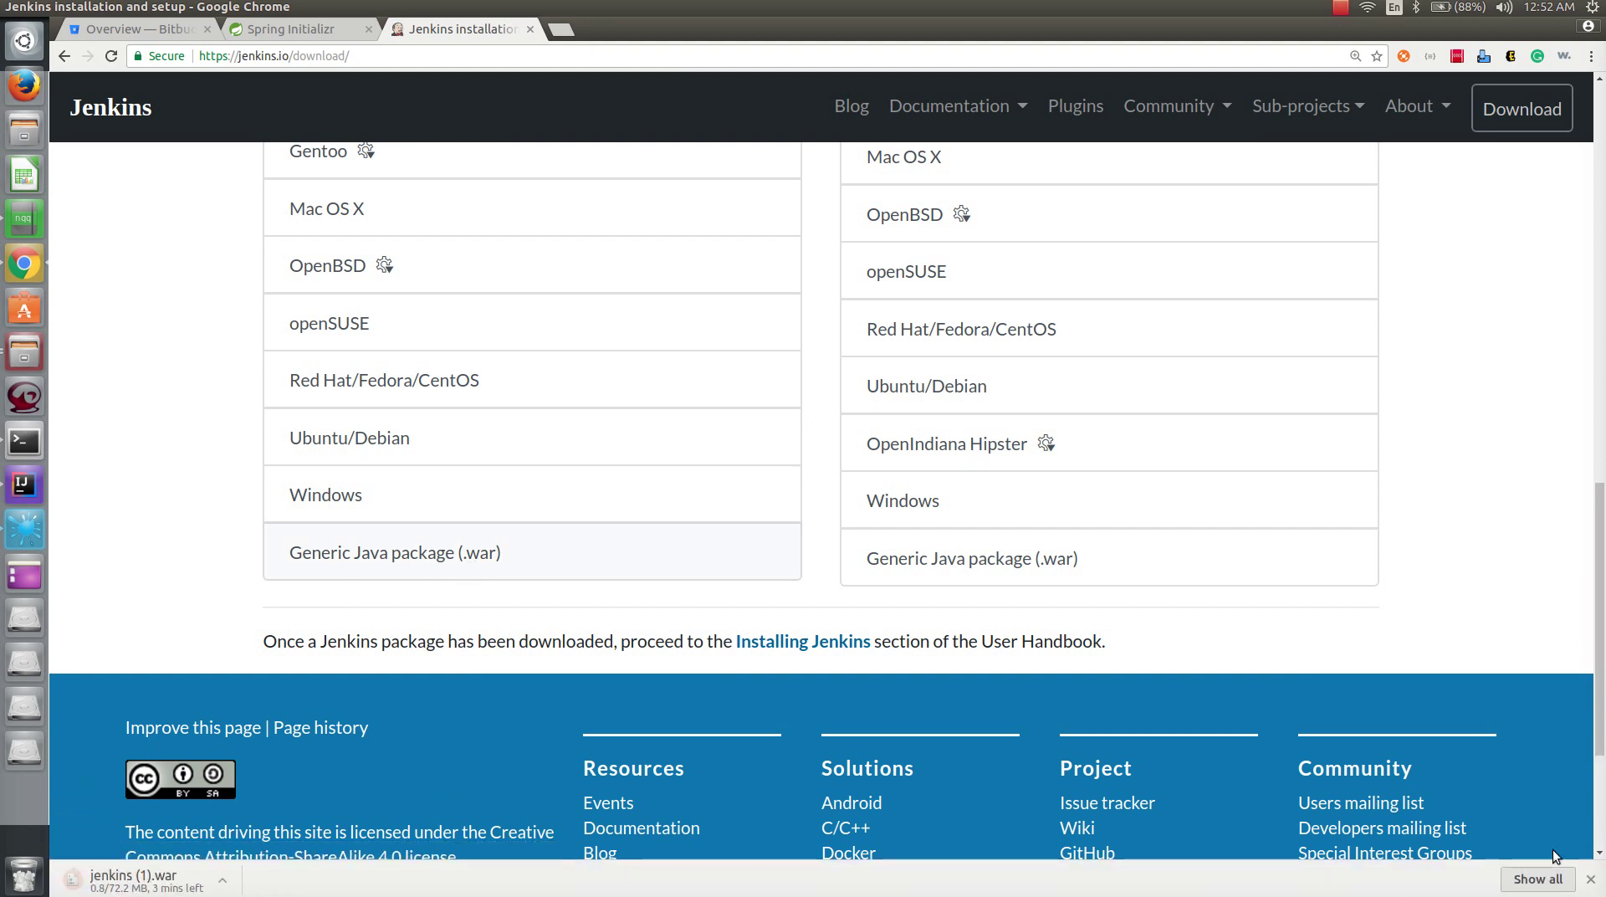
left_click(1591, 878)
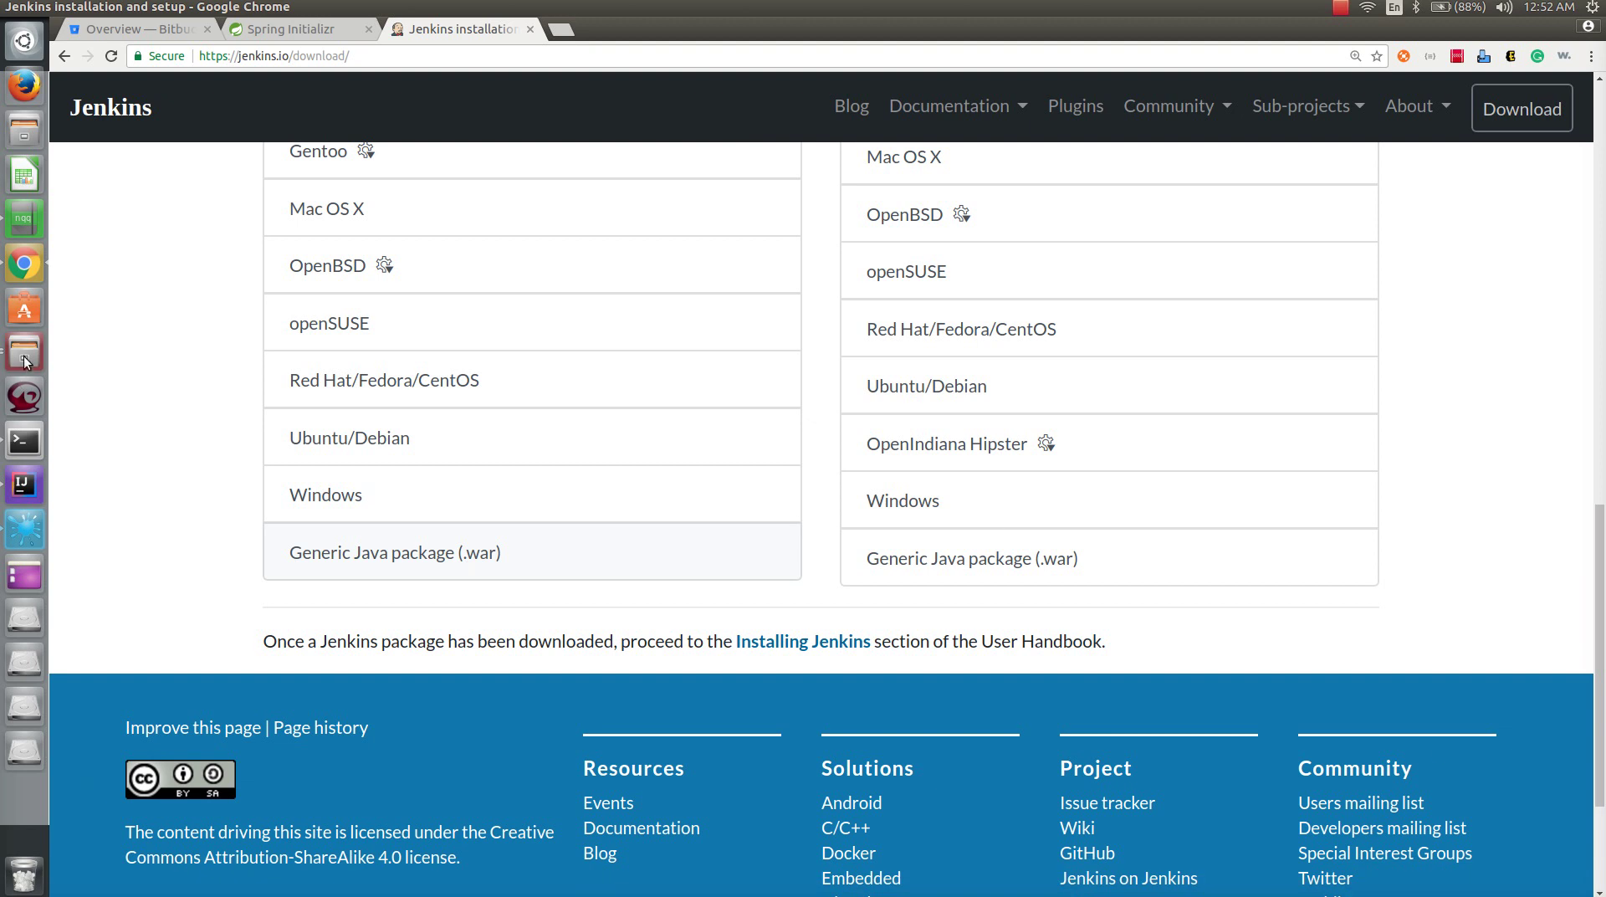
left_click(26, 358)
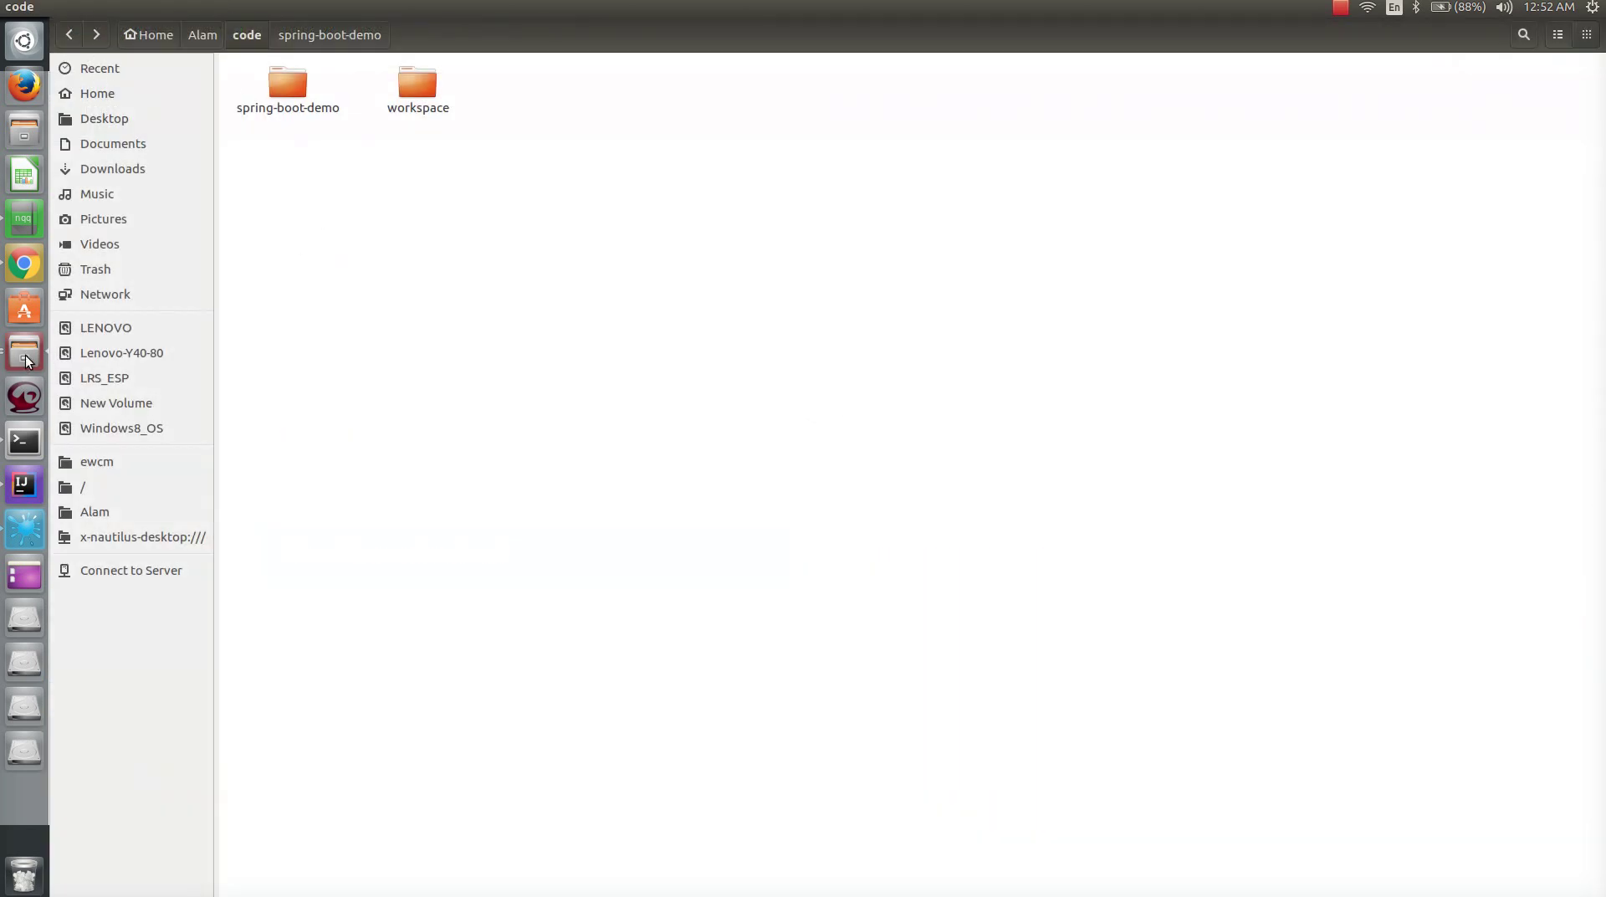
- Show the soft/jenkins folder holding jenkins.war, then bring the terminal forward
left_click(26, 358)
left_click(659, 226)
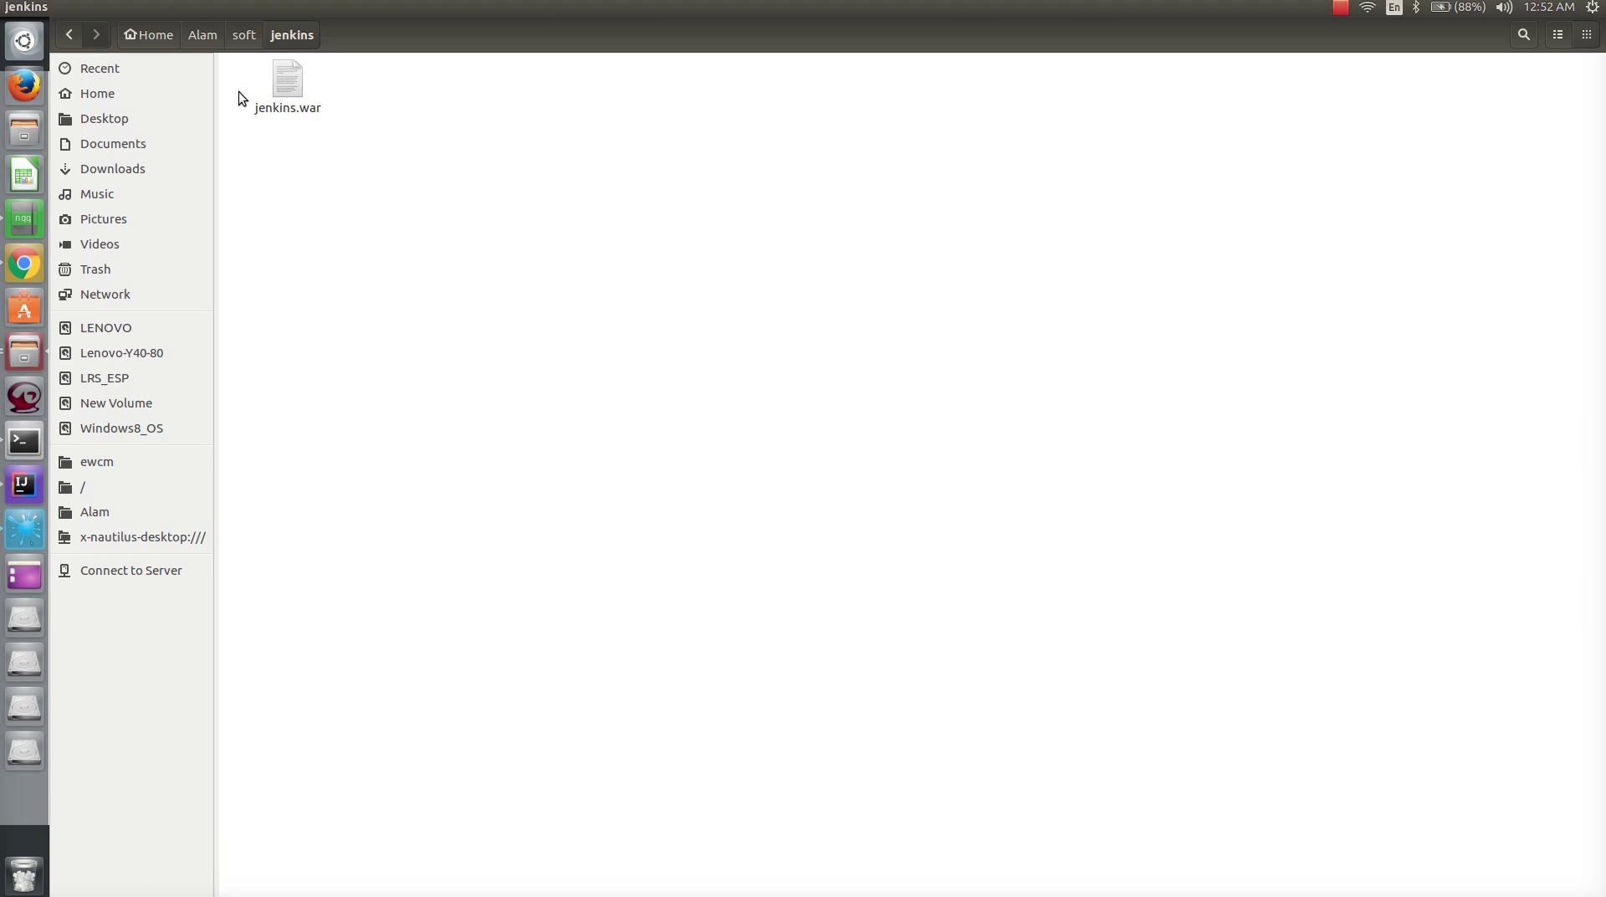
left_click(24, 441)
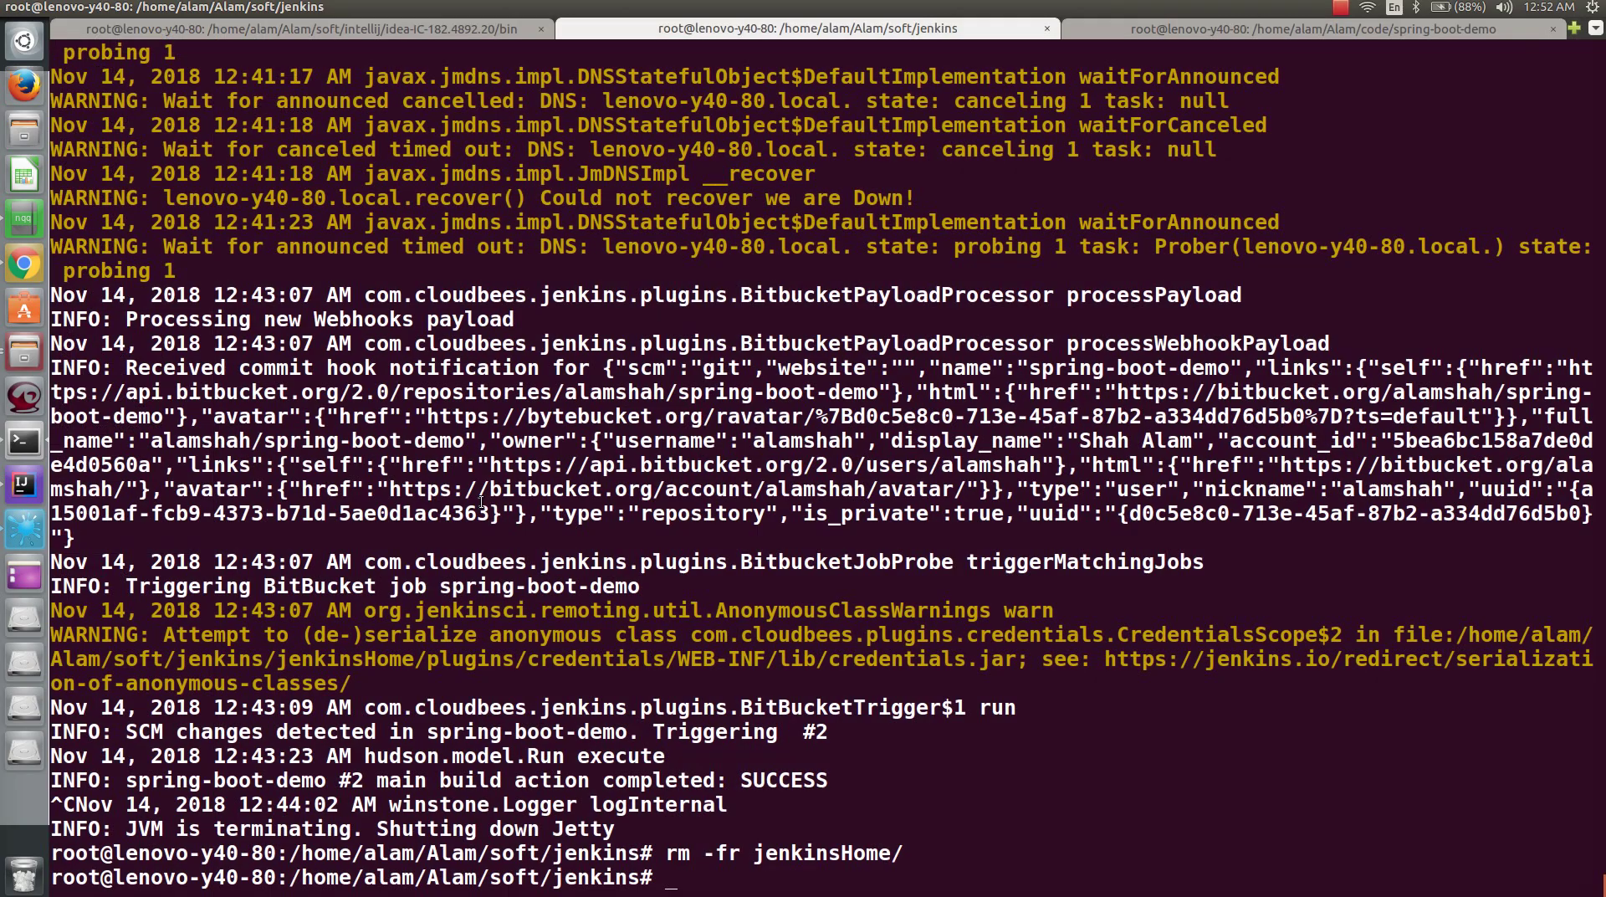
- Clear the terminal, check Java with java -version after fixing the typo, and list the folder
type("clear")
key("Return")
type("jav")
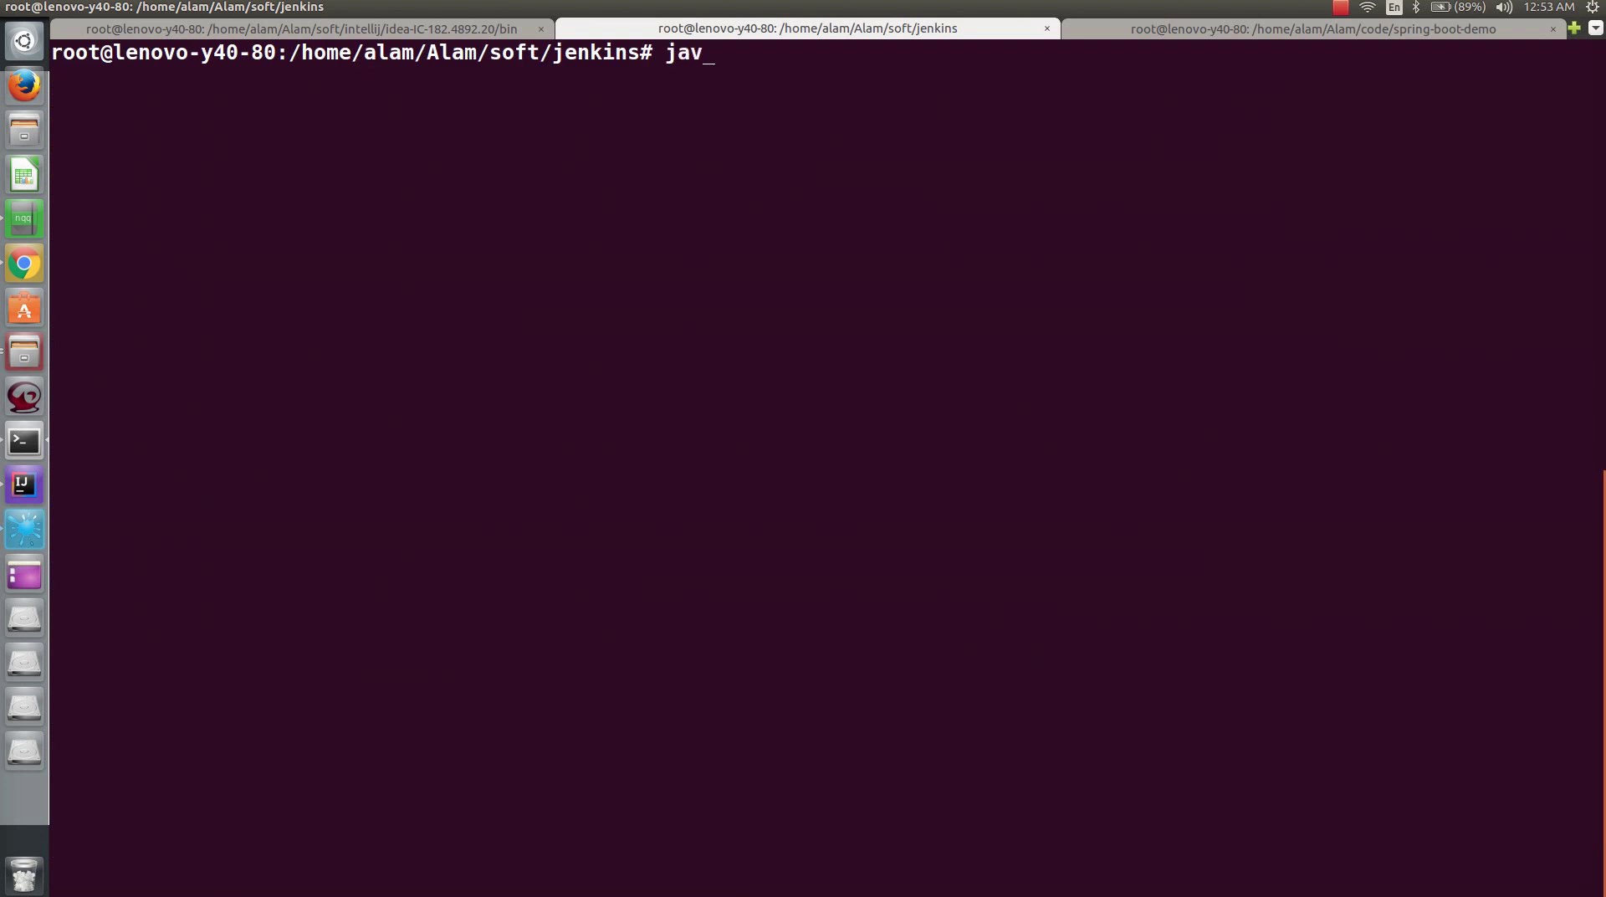
type("a -verion")
key("Return")
key("Up")
key("Left")
key("Left")
key("Left")
type("s")
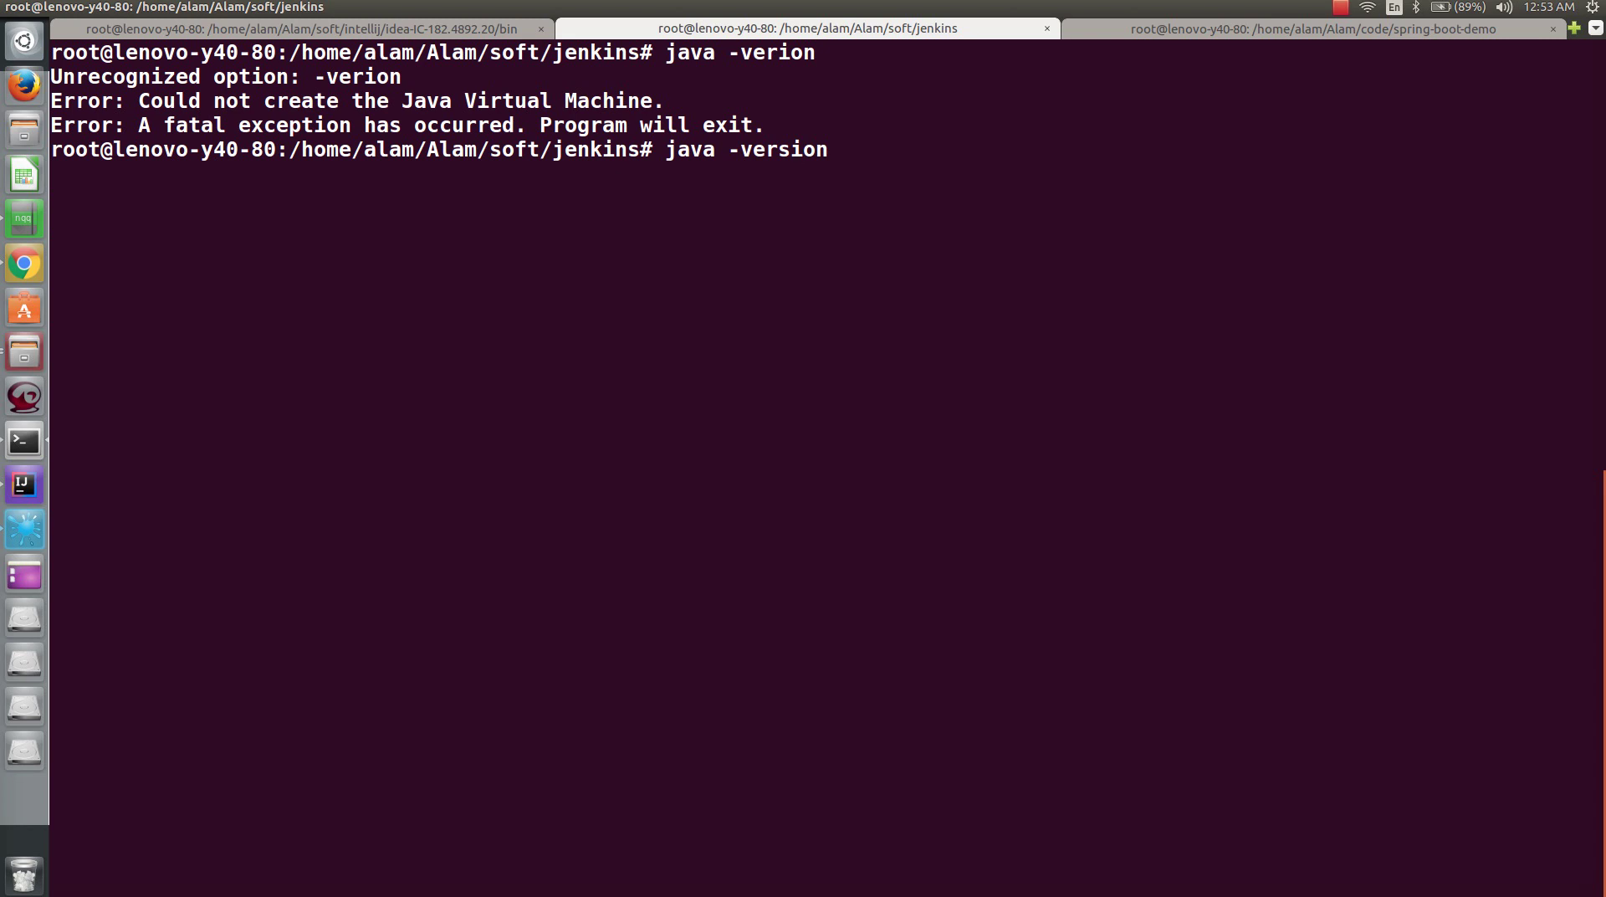
key("Return")
key("Return")
key("Return")
key("Return")
key("Return")
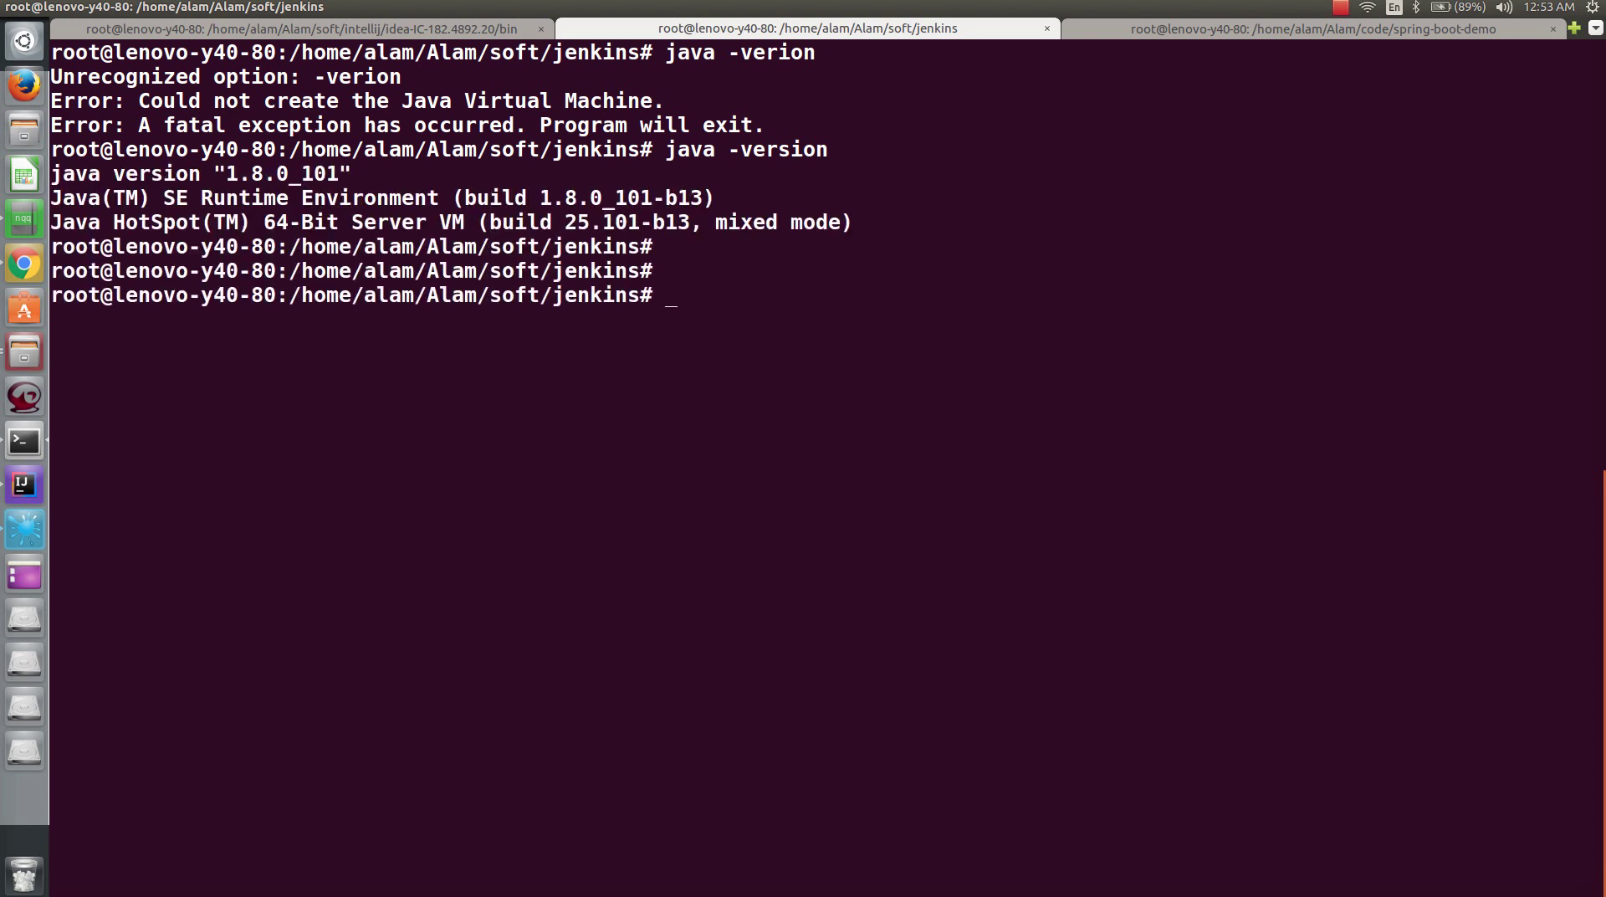
type("ls")
key("Return")
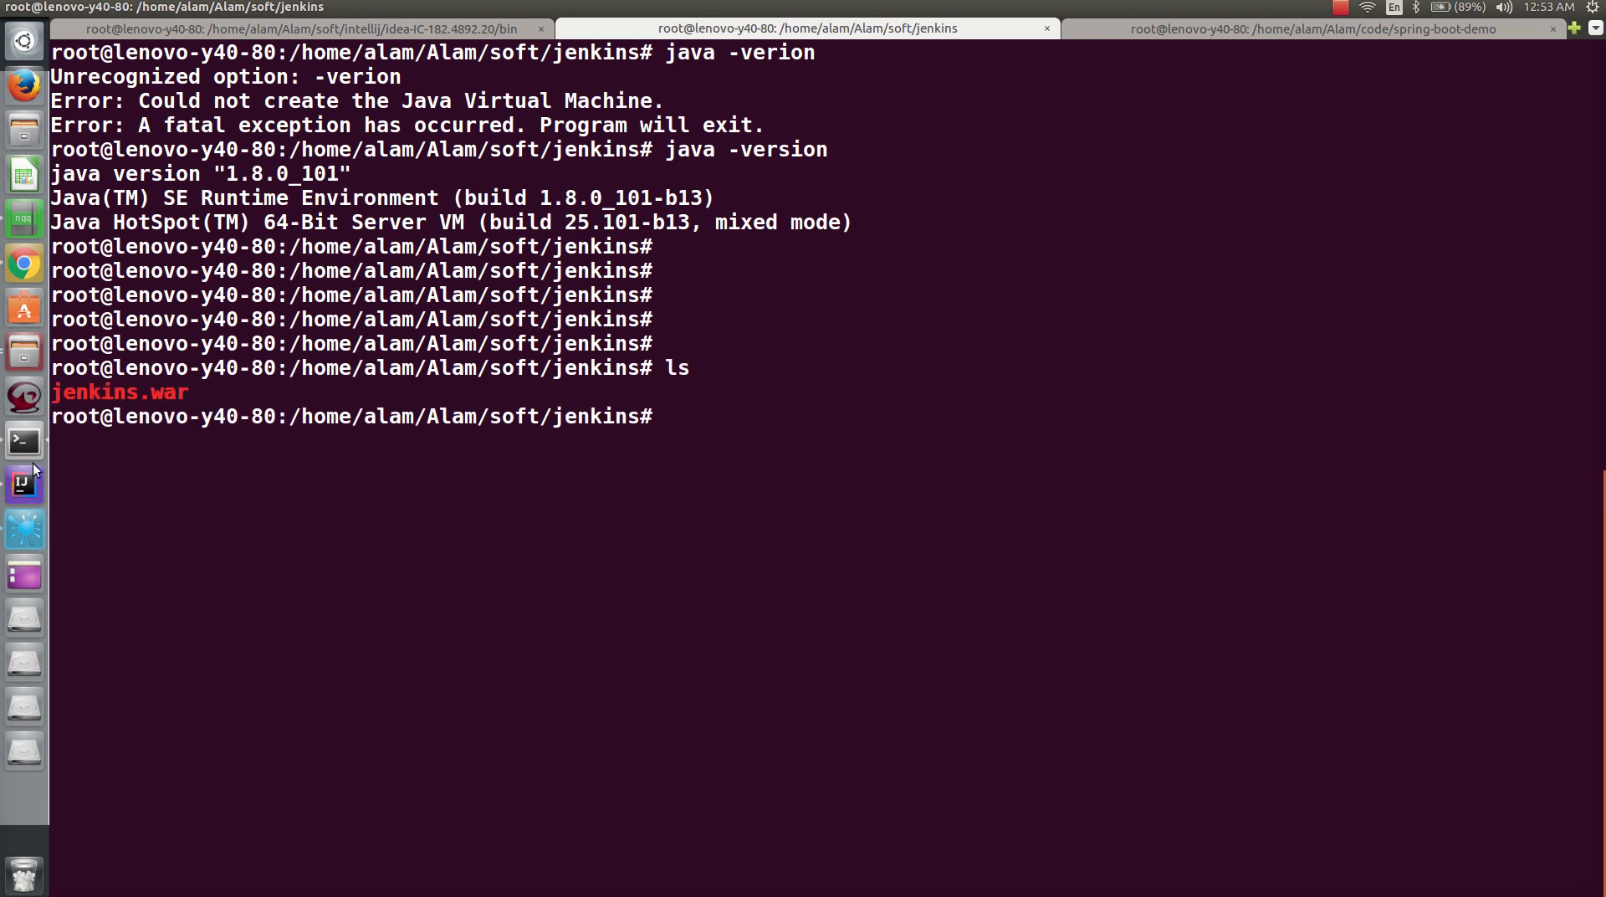
- Start Jenkins with java -jar jenkins.war
triple_click(195, 395)
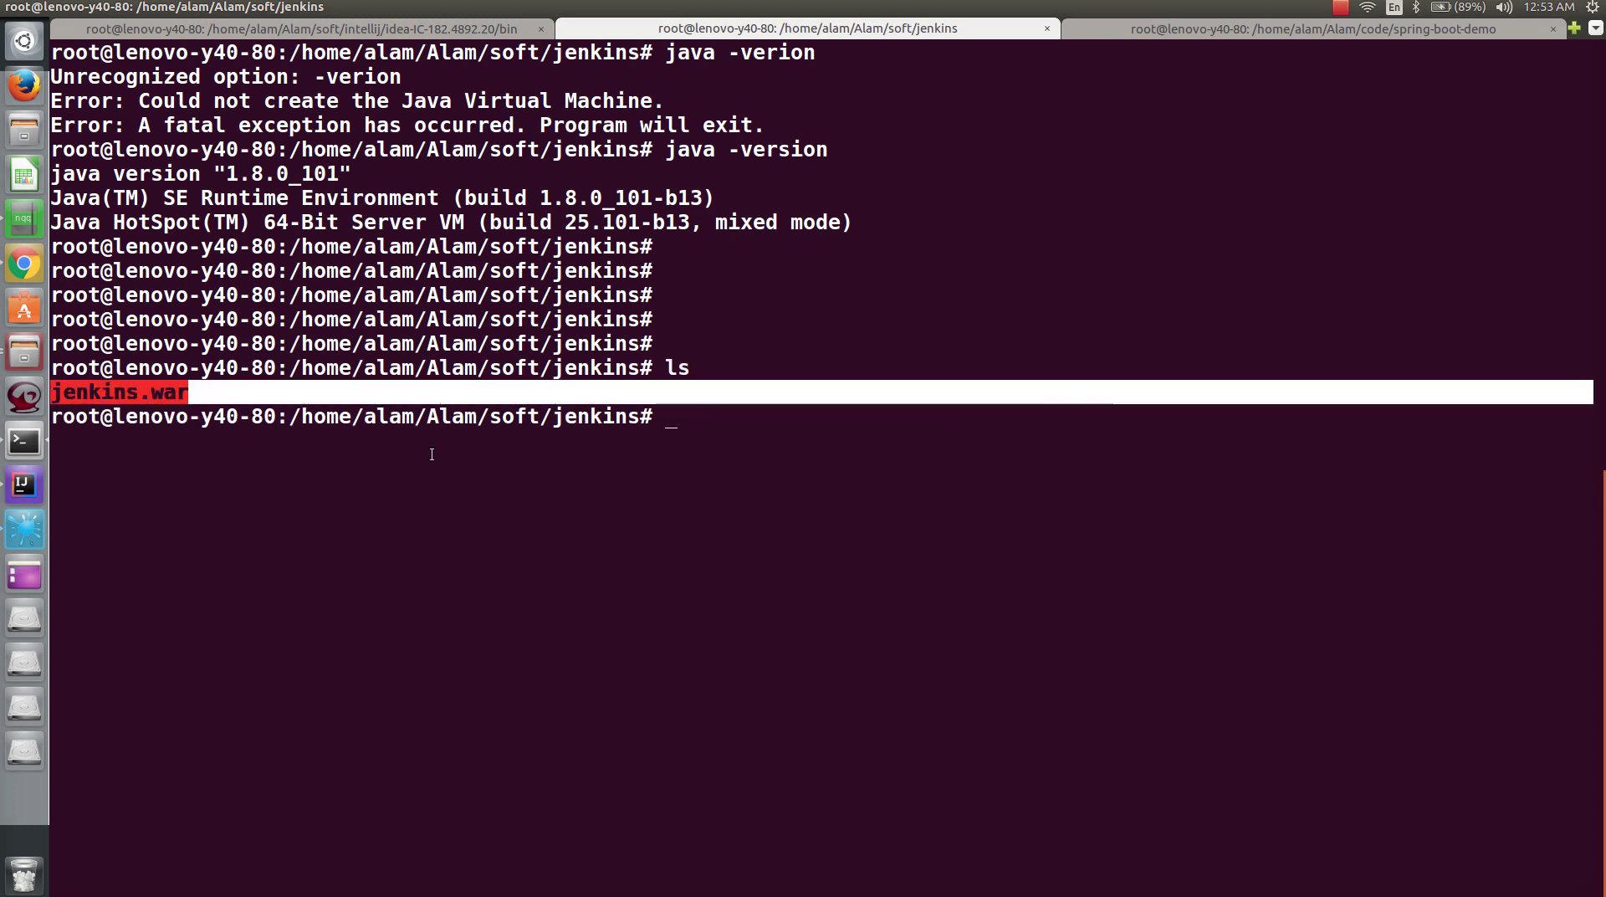
left_click(706, 444)
type("java ")
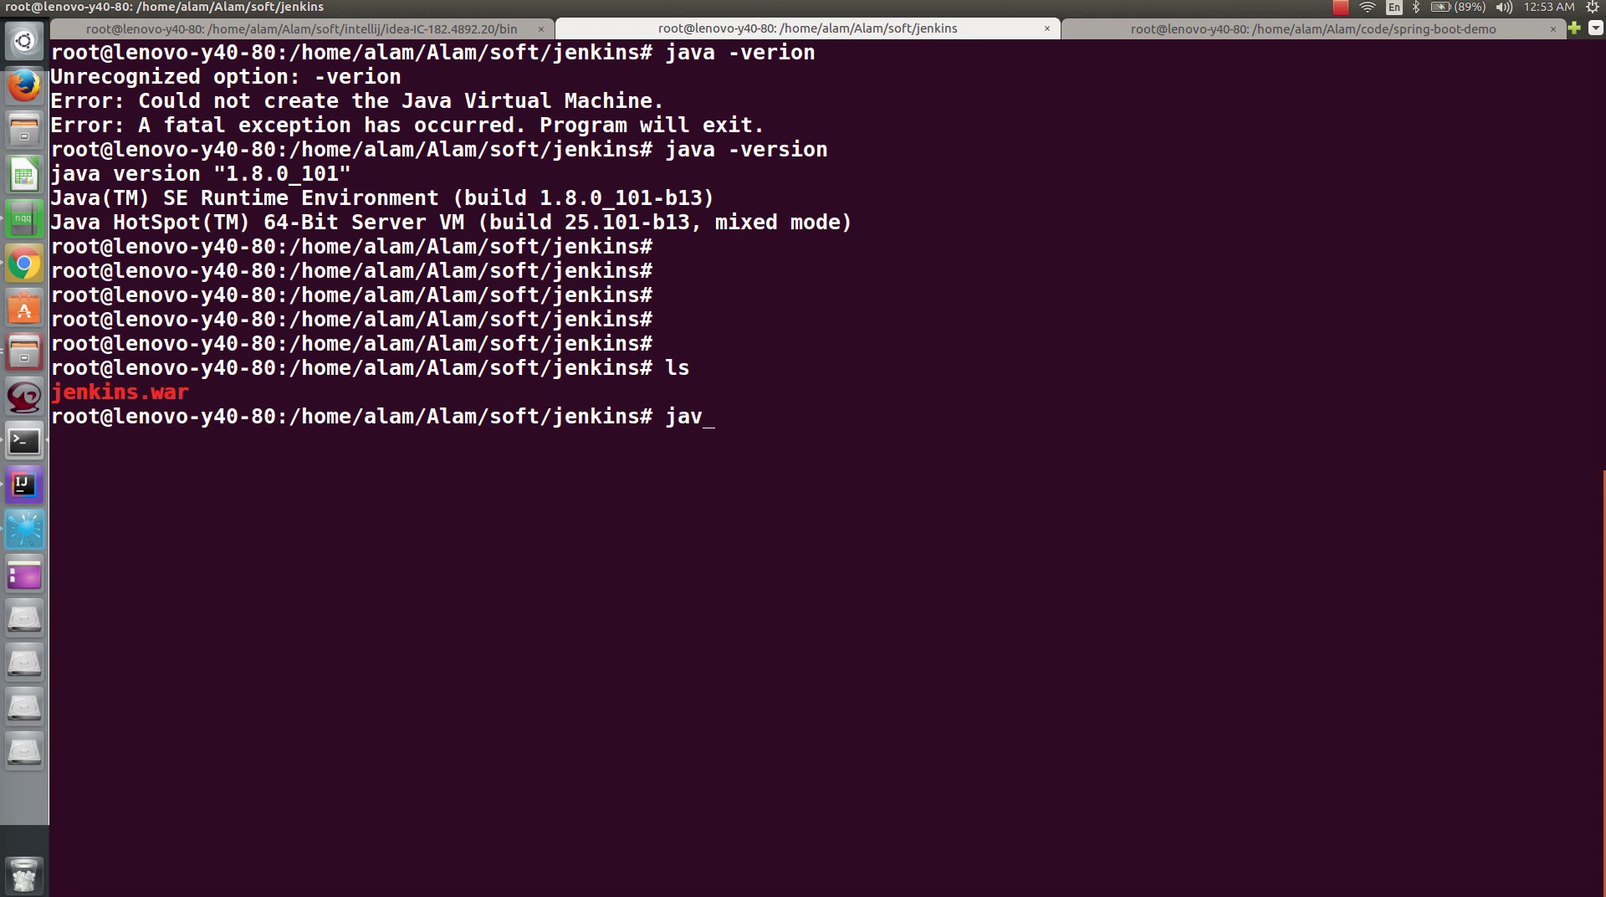
type("-jar j")
key("Tab")
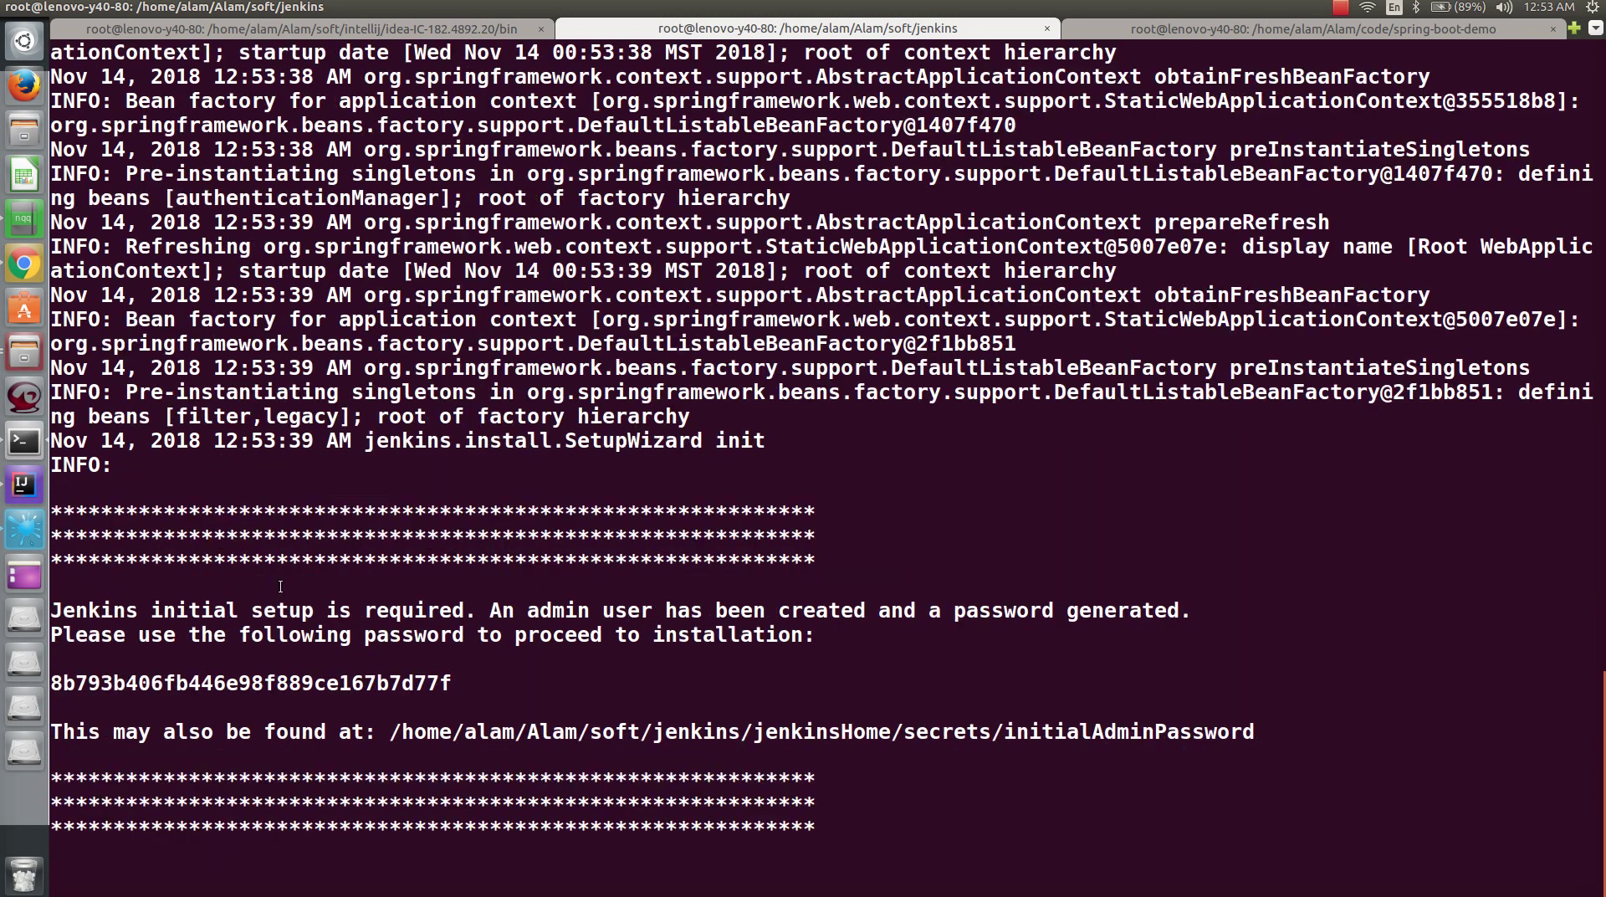
- Copy the generated initial admin password from the Jenkins startup log
double_click(329, 676)
right_click(330, 676)
left_click(358, 710)
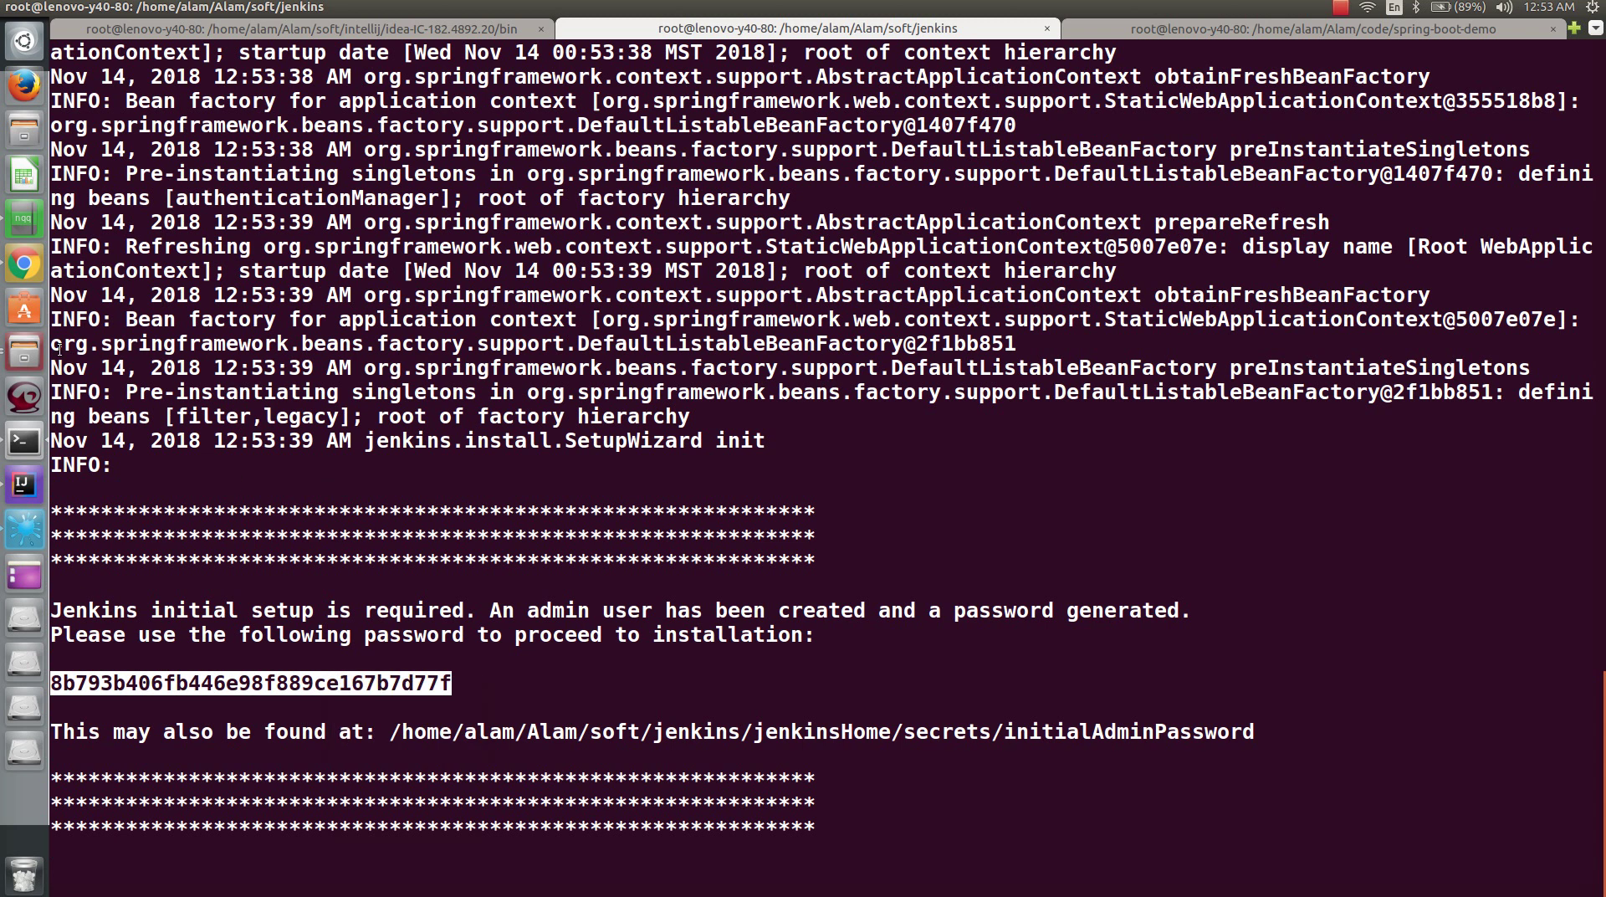
left_click(24, 264)
left_click(548, 56)
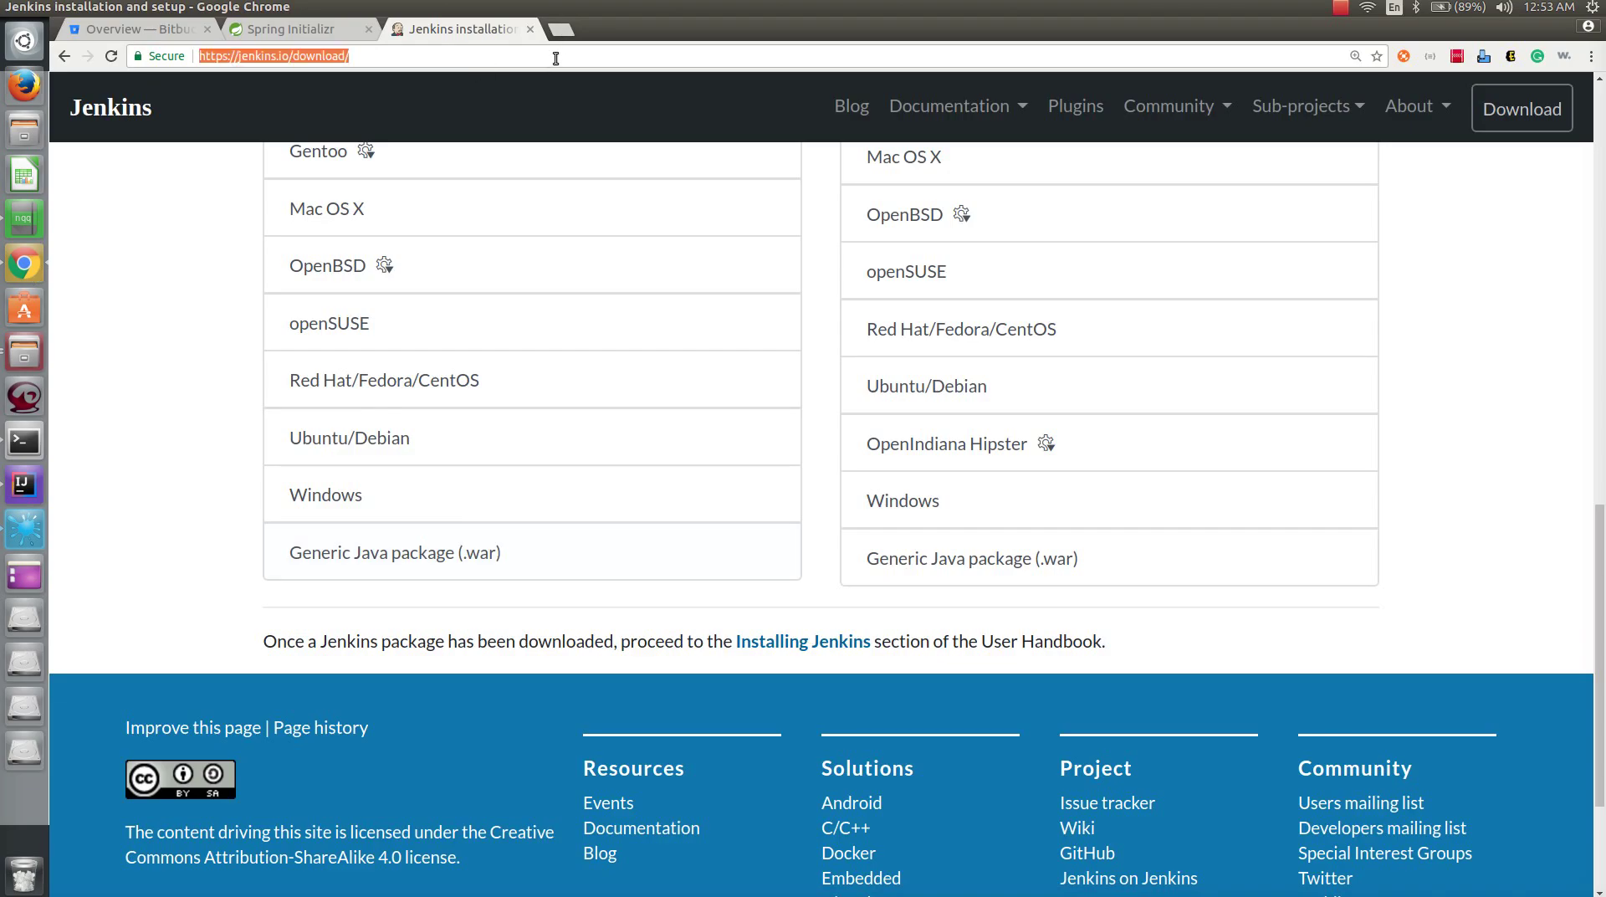
- Load Jenkins at localhost:8080 and wait for it to finish starting
type("localhost:8080")
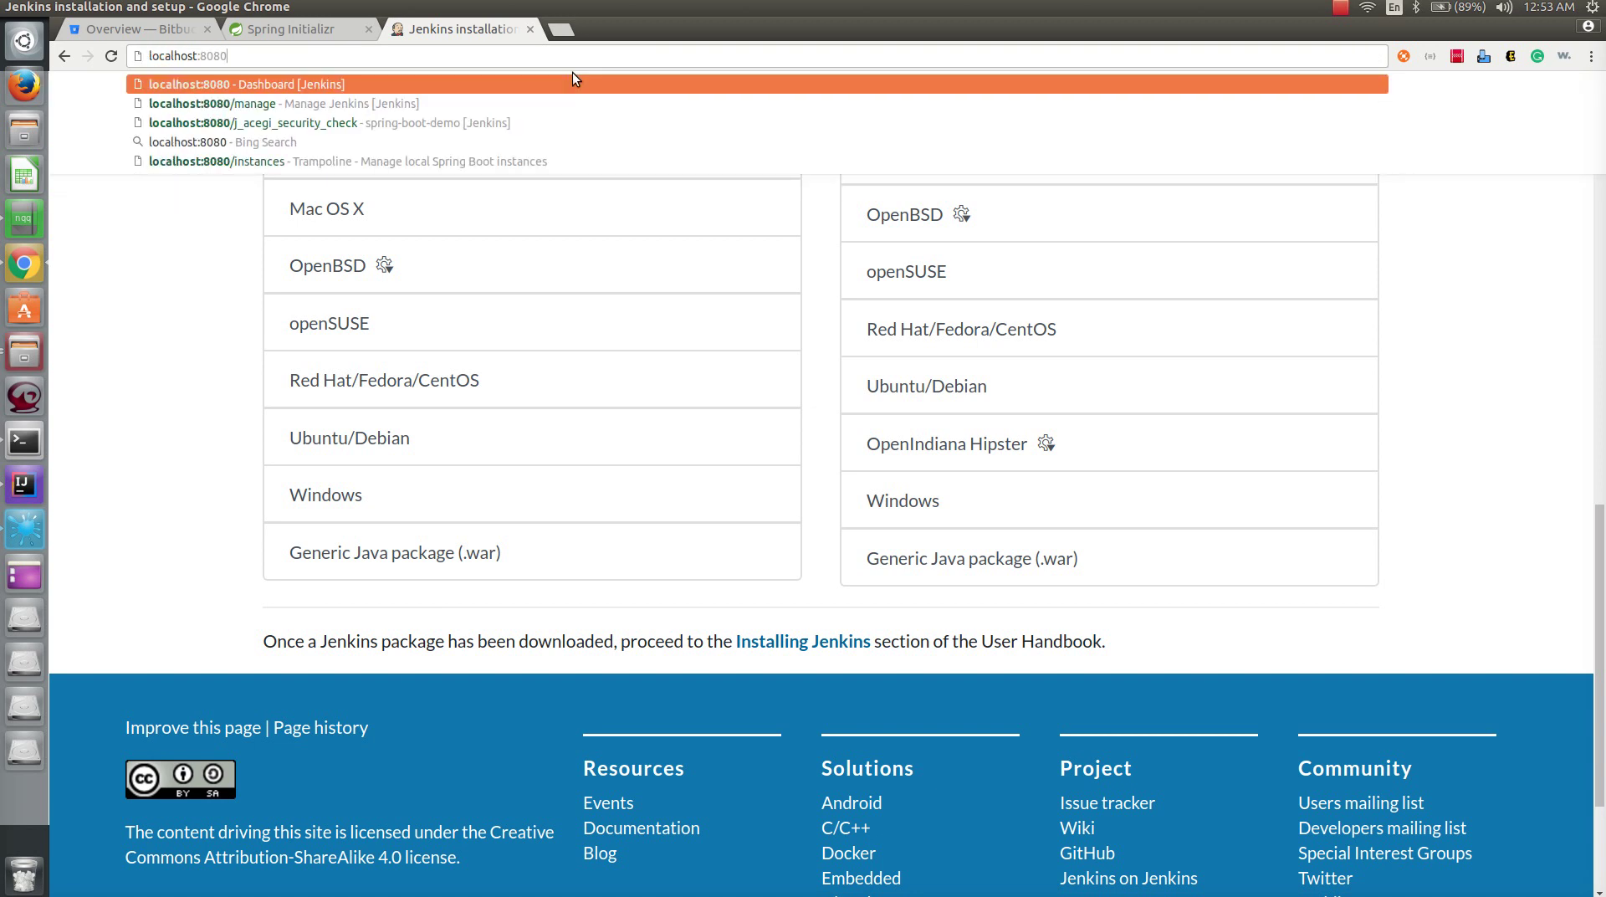
key("Return")
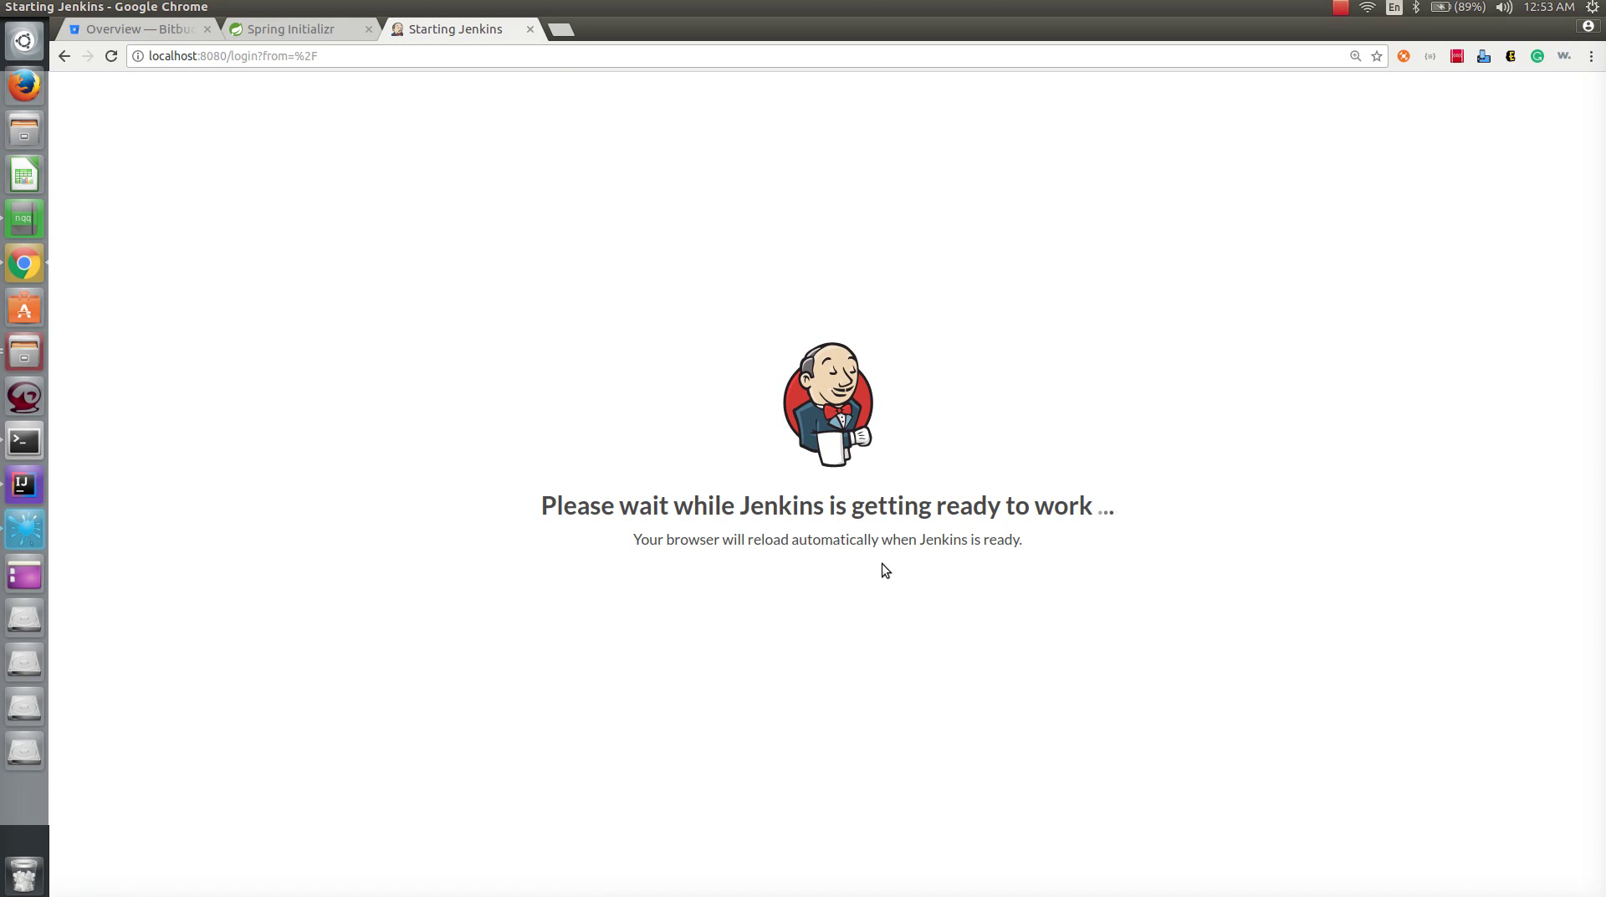
key("alt+Tab")
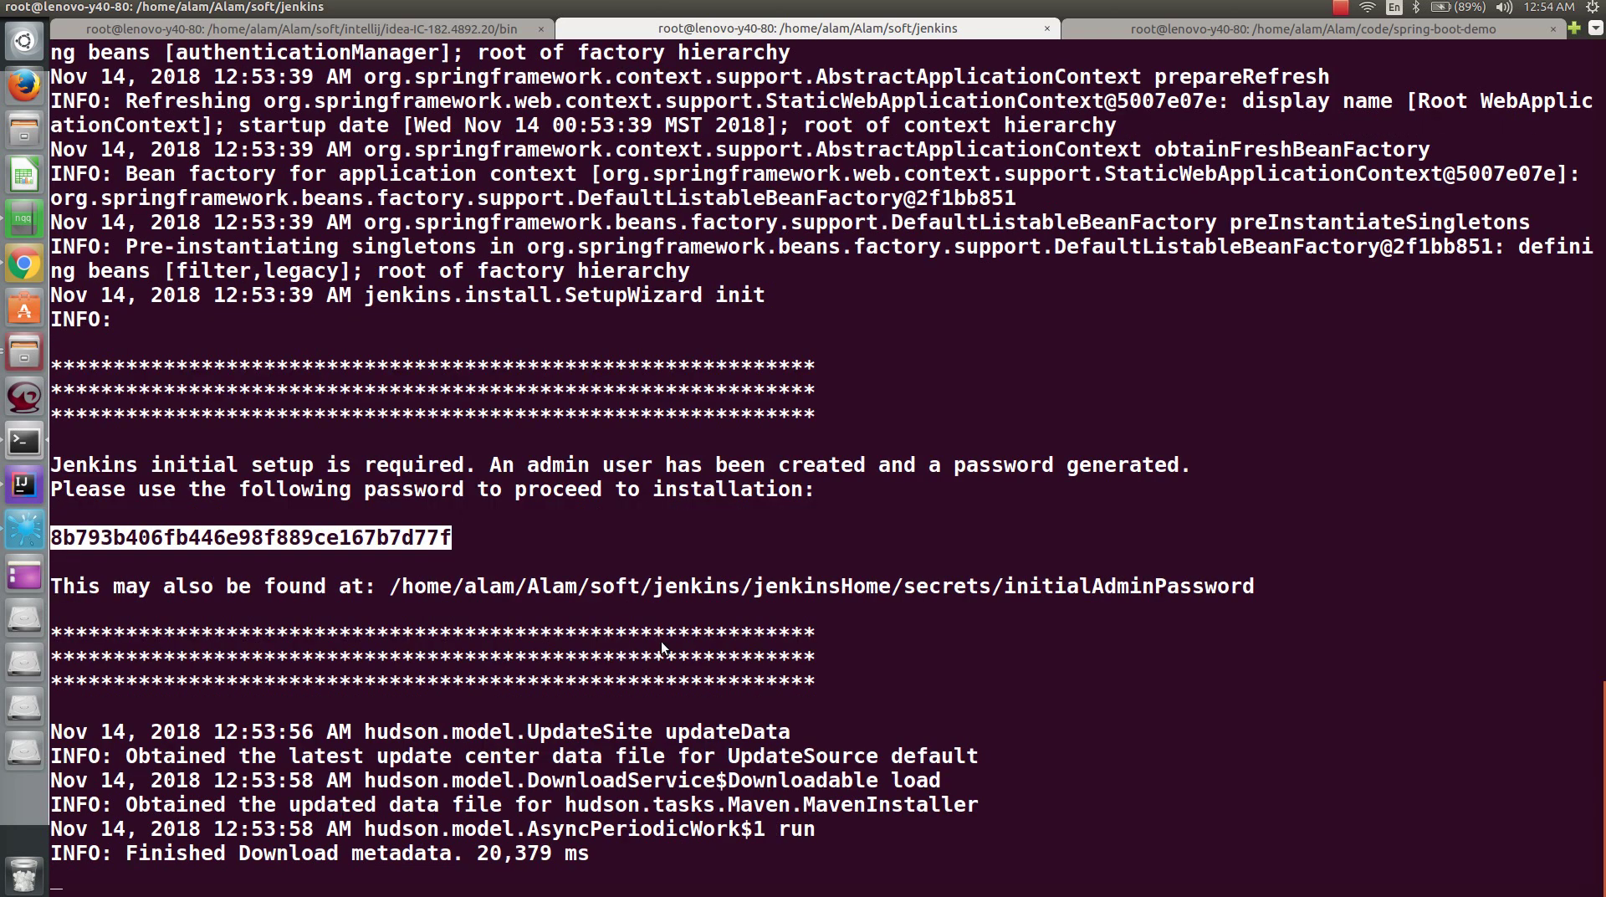
key("alt+Tab")
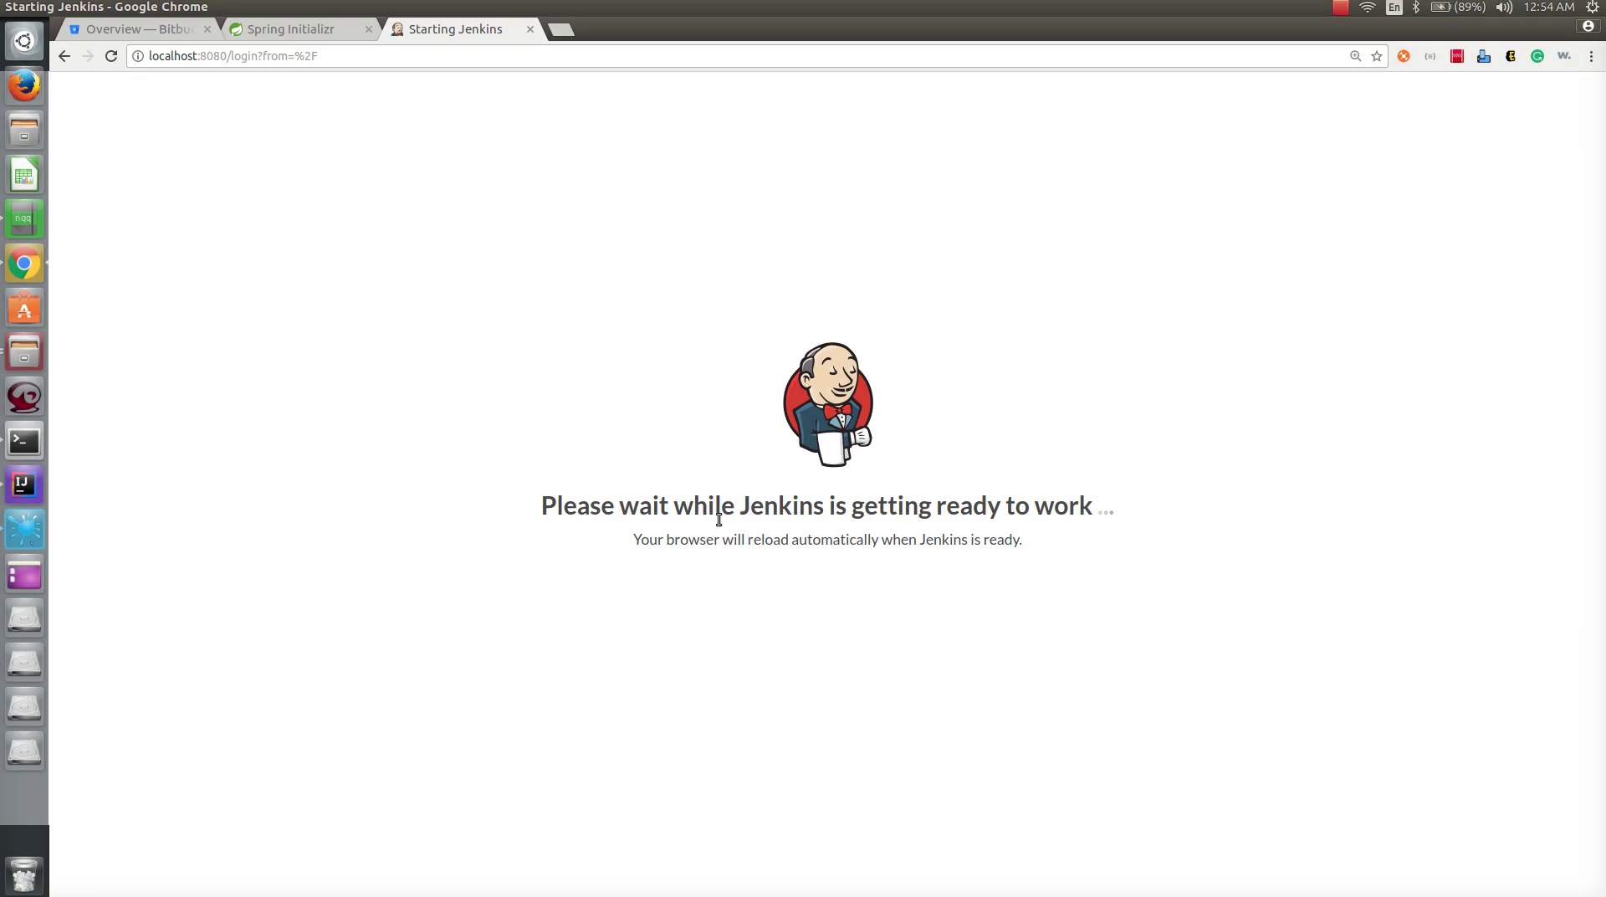
left_click_drag(846, 506, 1197, 545)
left_click(1196, 544)
key("alt+Tab")
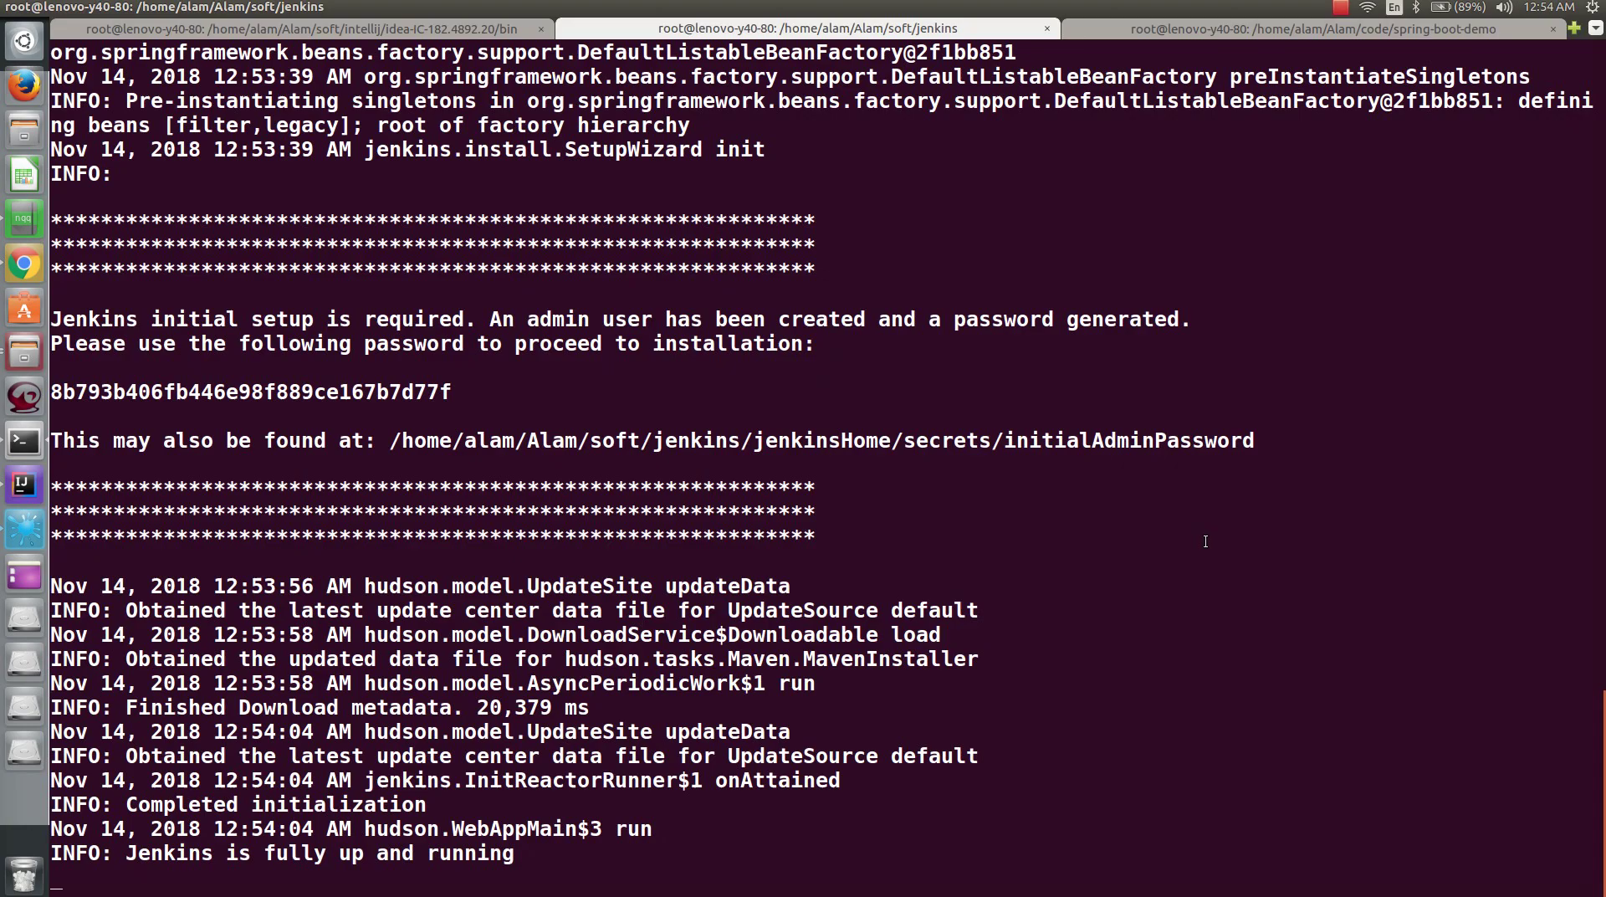
key("alt+Tab")
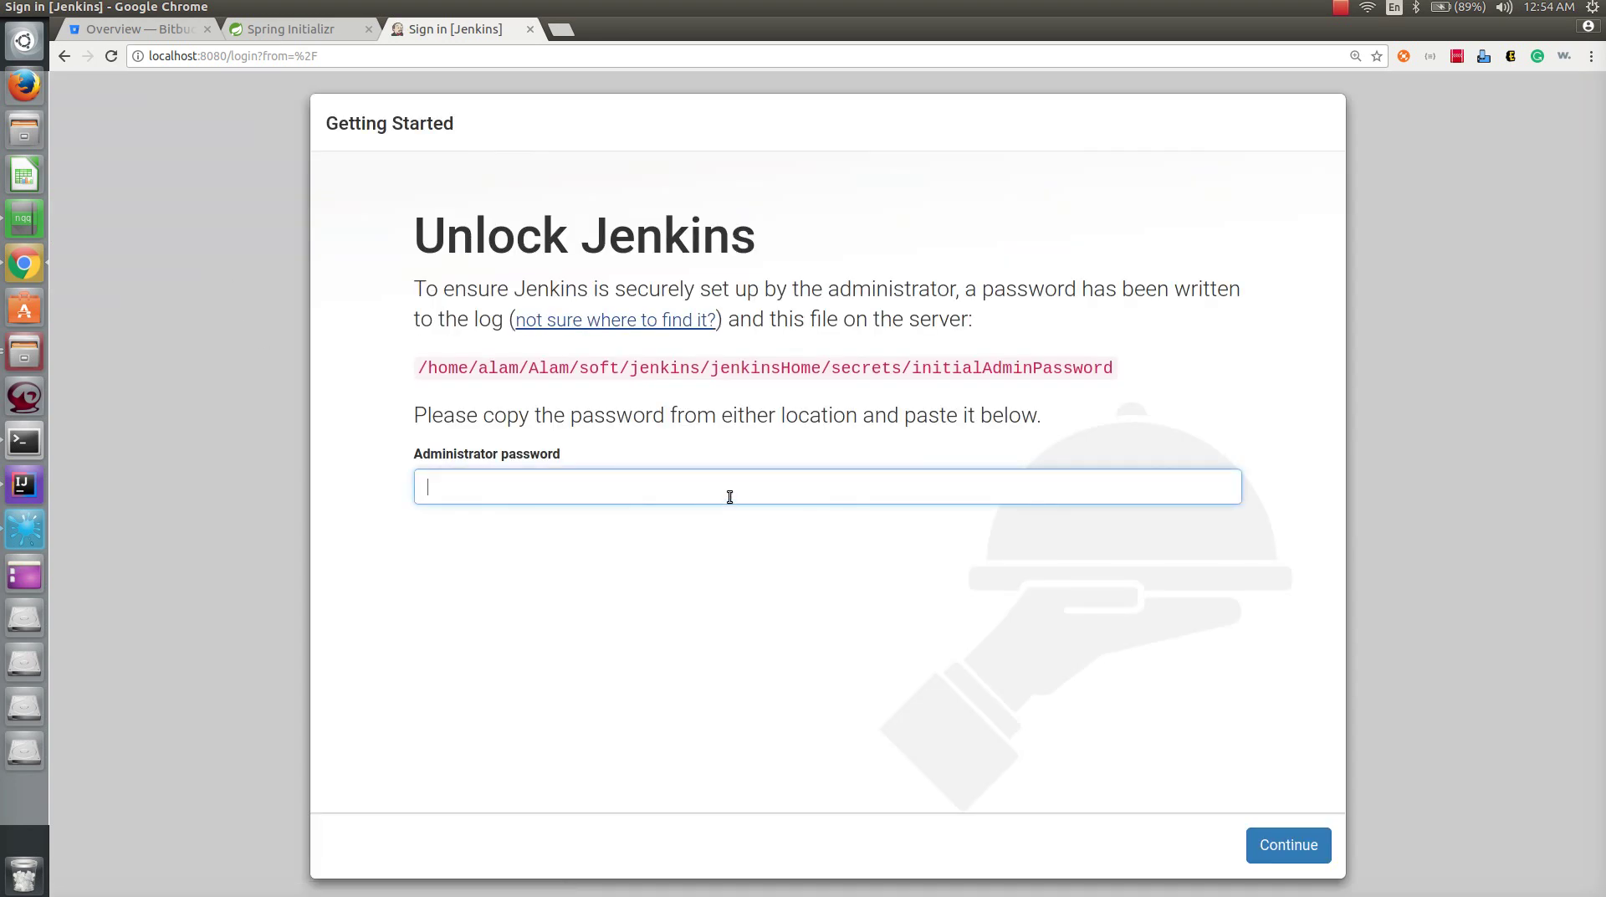
- Unlock Jenkins by pasting the initial admin password and continuing
key("ctrl+v")
left_click_drag(419, 368, 1108, 366)
left_click(1161, 355)
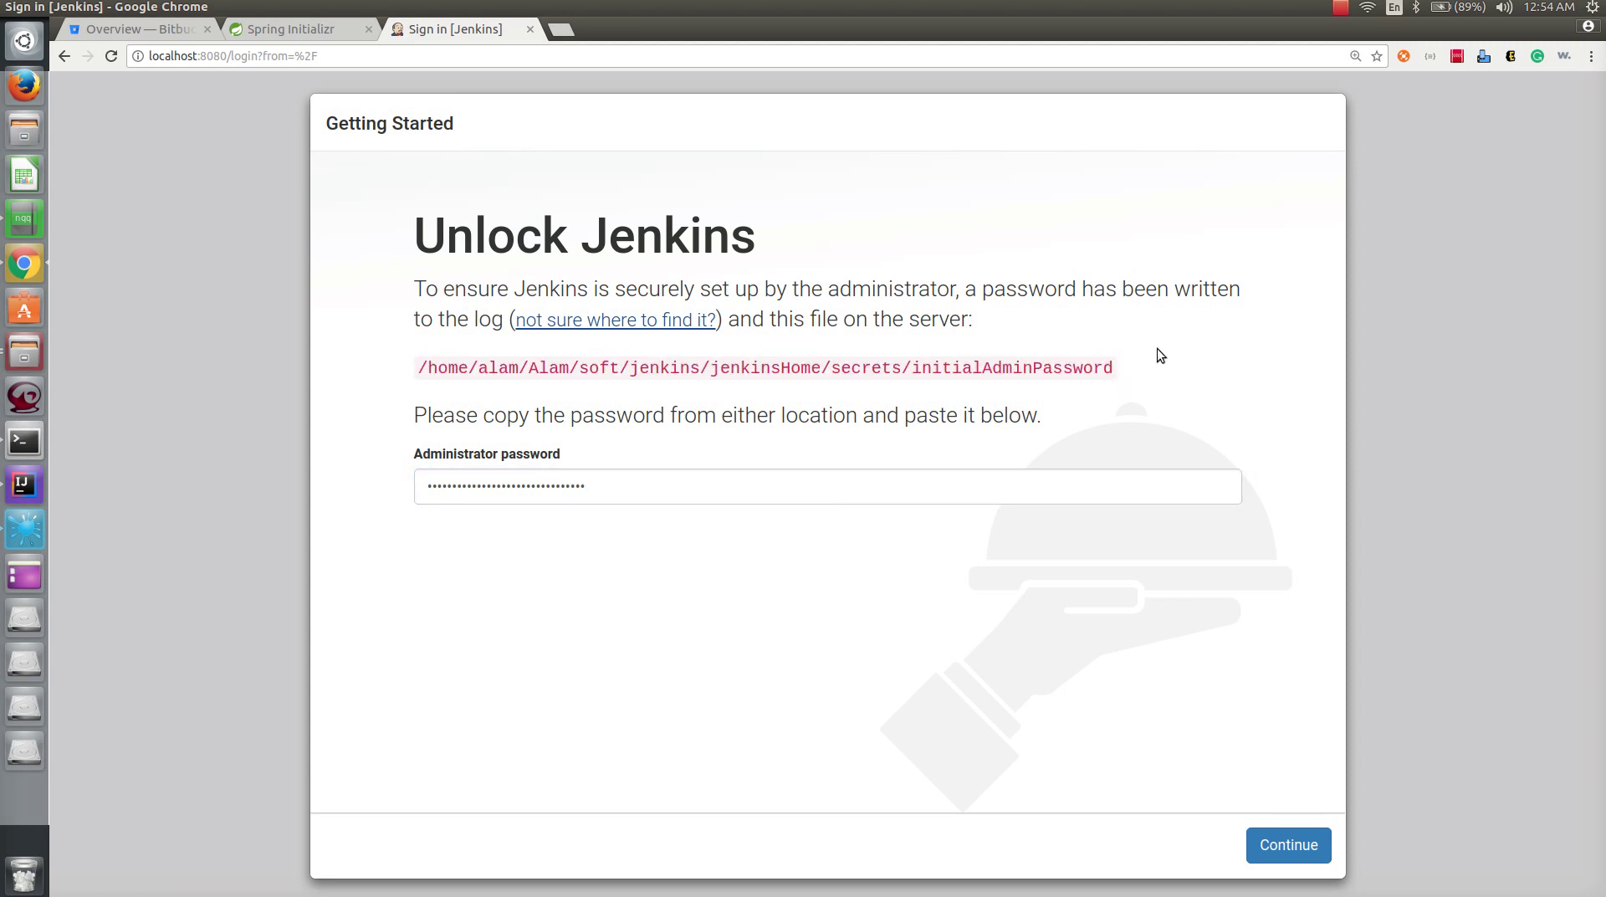
left_click(1288, 845)
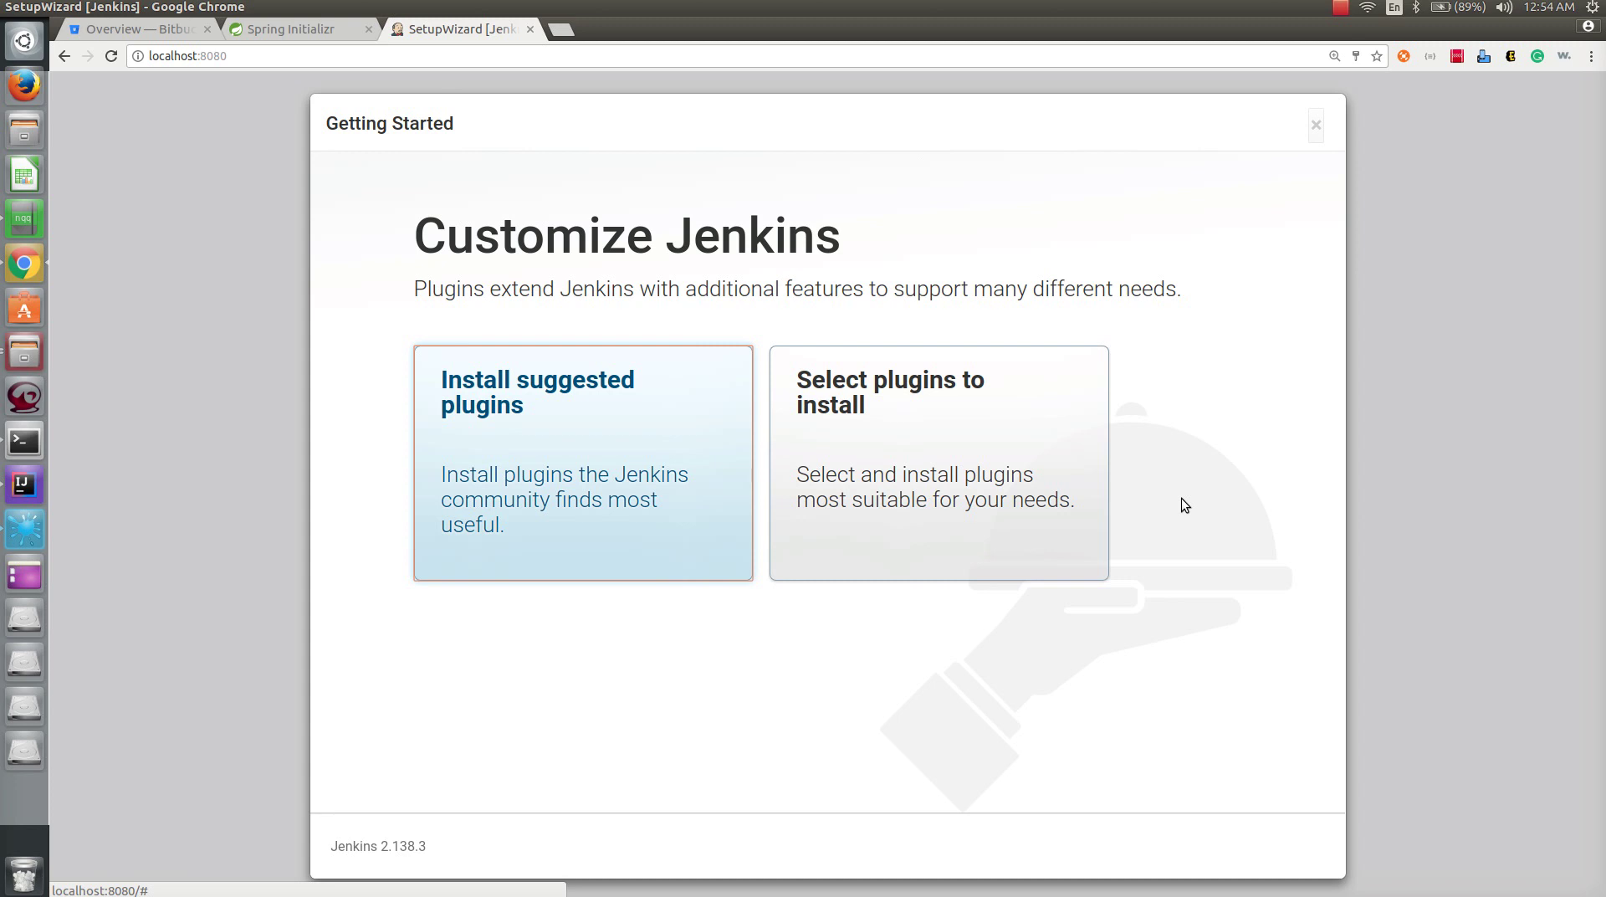
- Install the suggested plugins, highlighting Gradle, Subversion, LDAP and SSH Slaves in the list
left_click(591, 462)
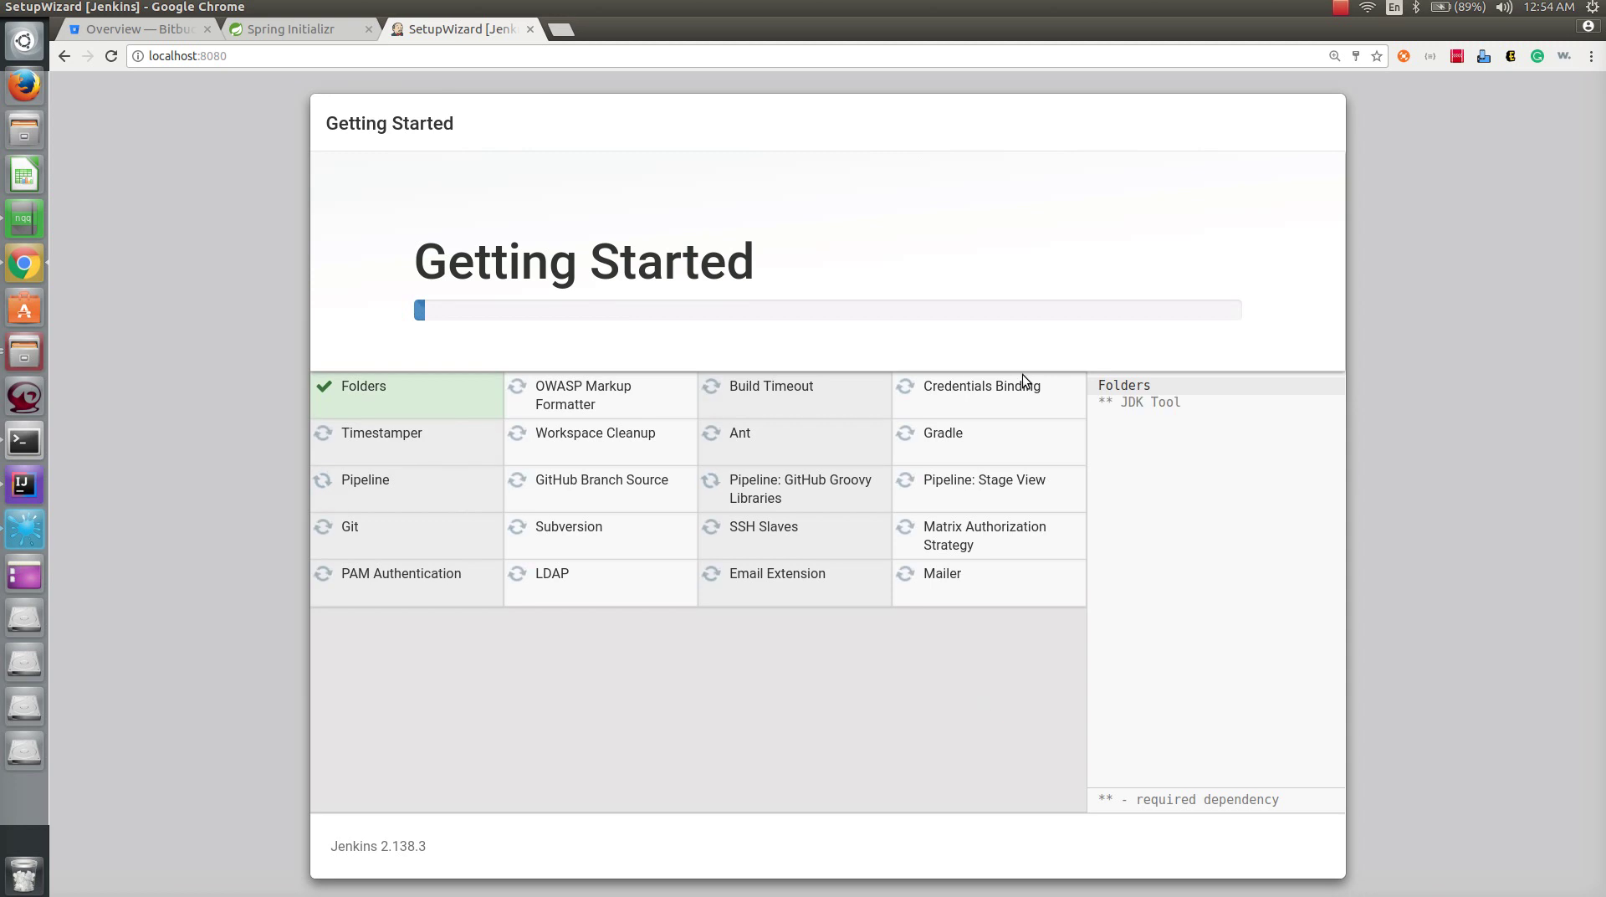
double_click(936, 444)
double_click(569, 527)
double_click(552, 574)
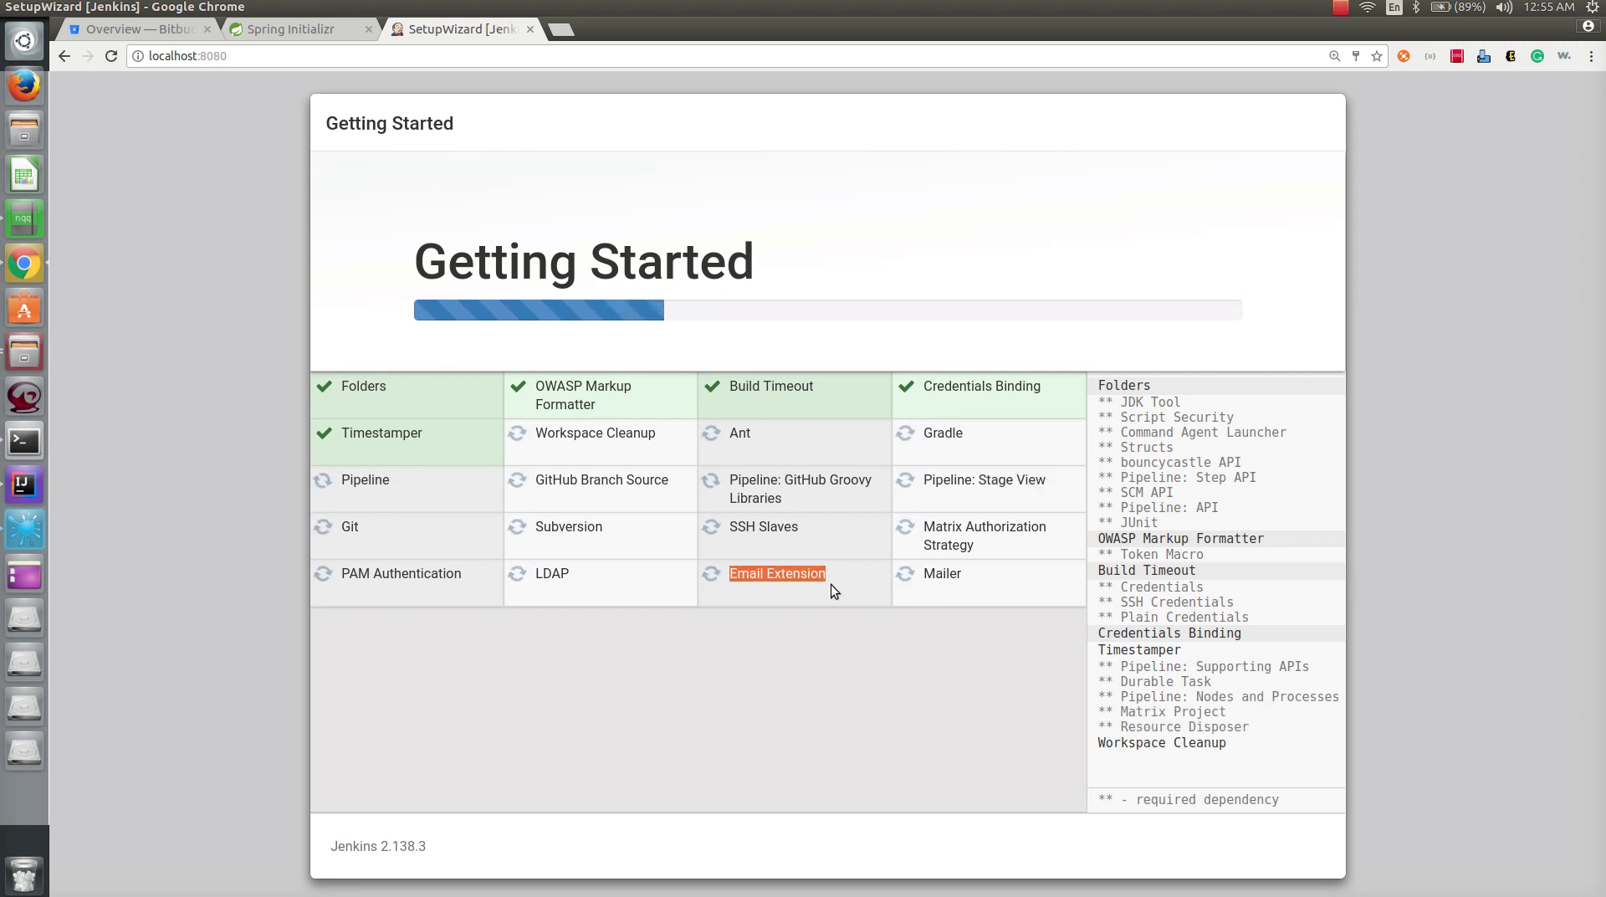
left_click_drag(728, 525, 800, 527)
- Follow the plugin installation progress, highlighting the Email Extension plugin
left_click(828, 613)
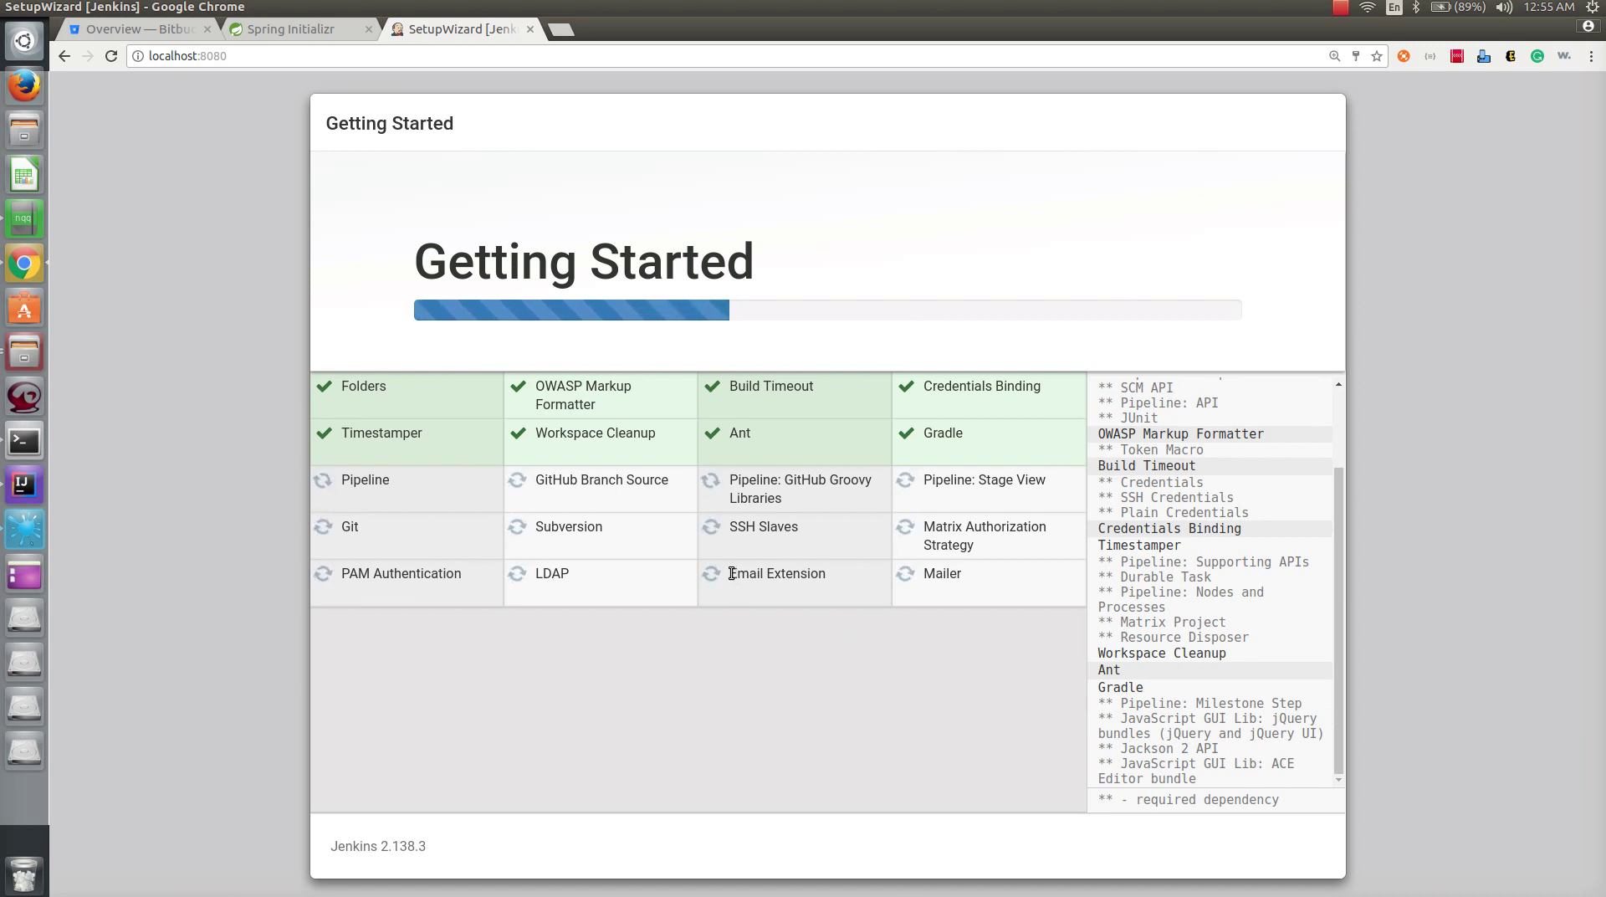
left_click_drag(729, 574, 830, 582)
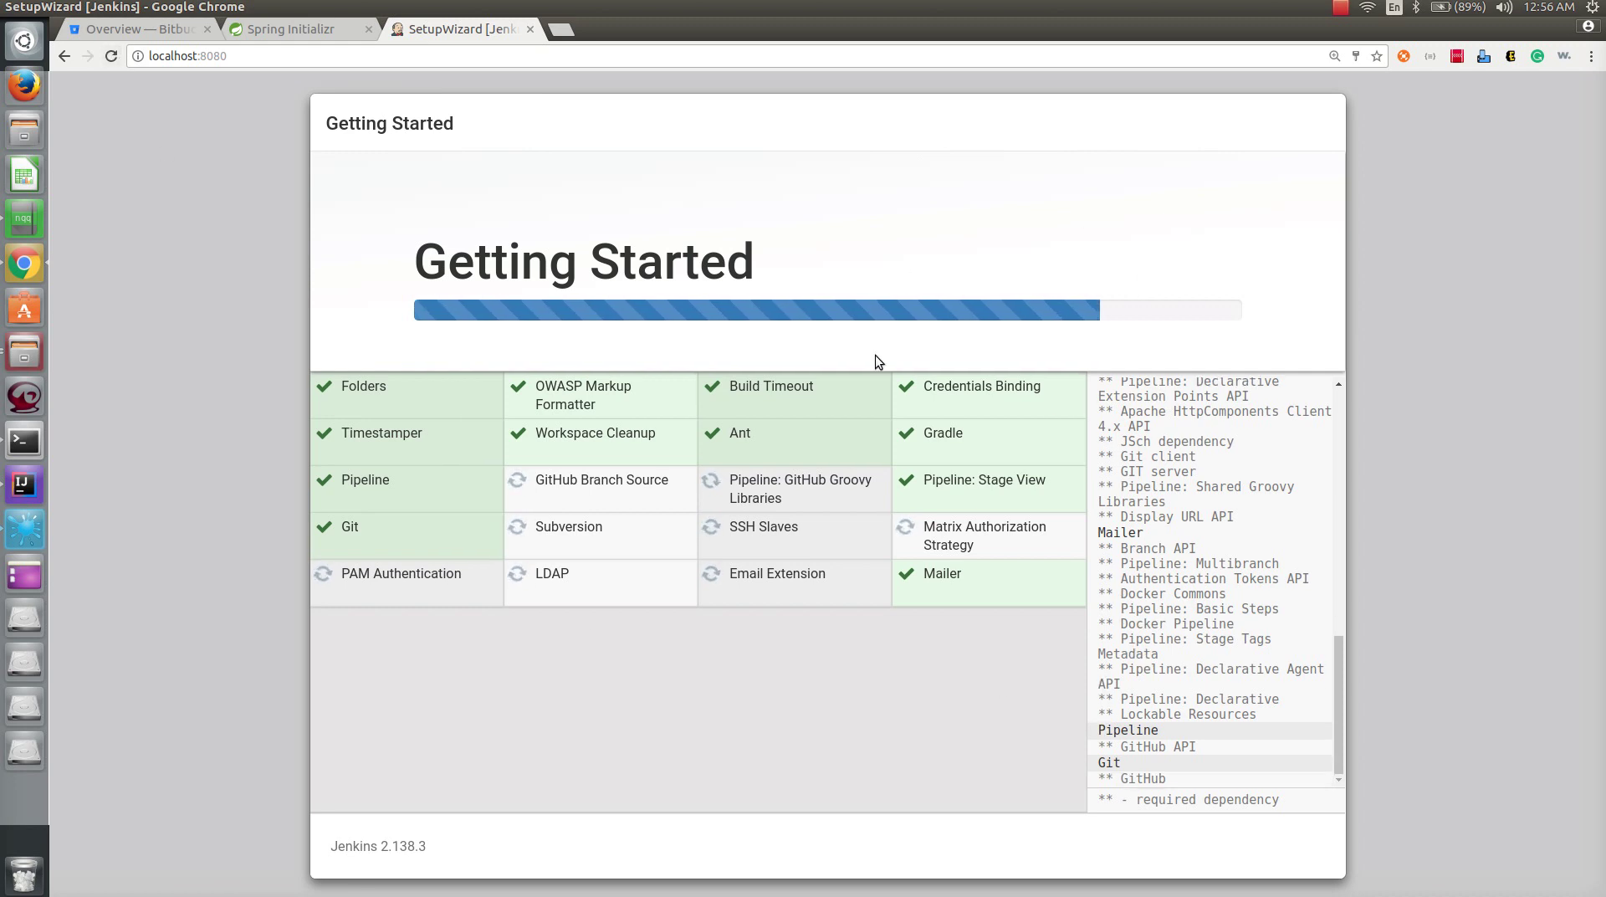
- Go to the Bitbucket repositories list and open the new repository form
left_click(143, 25)
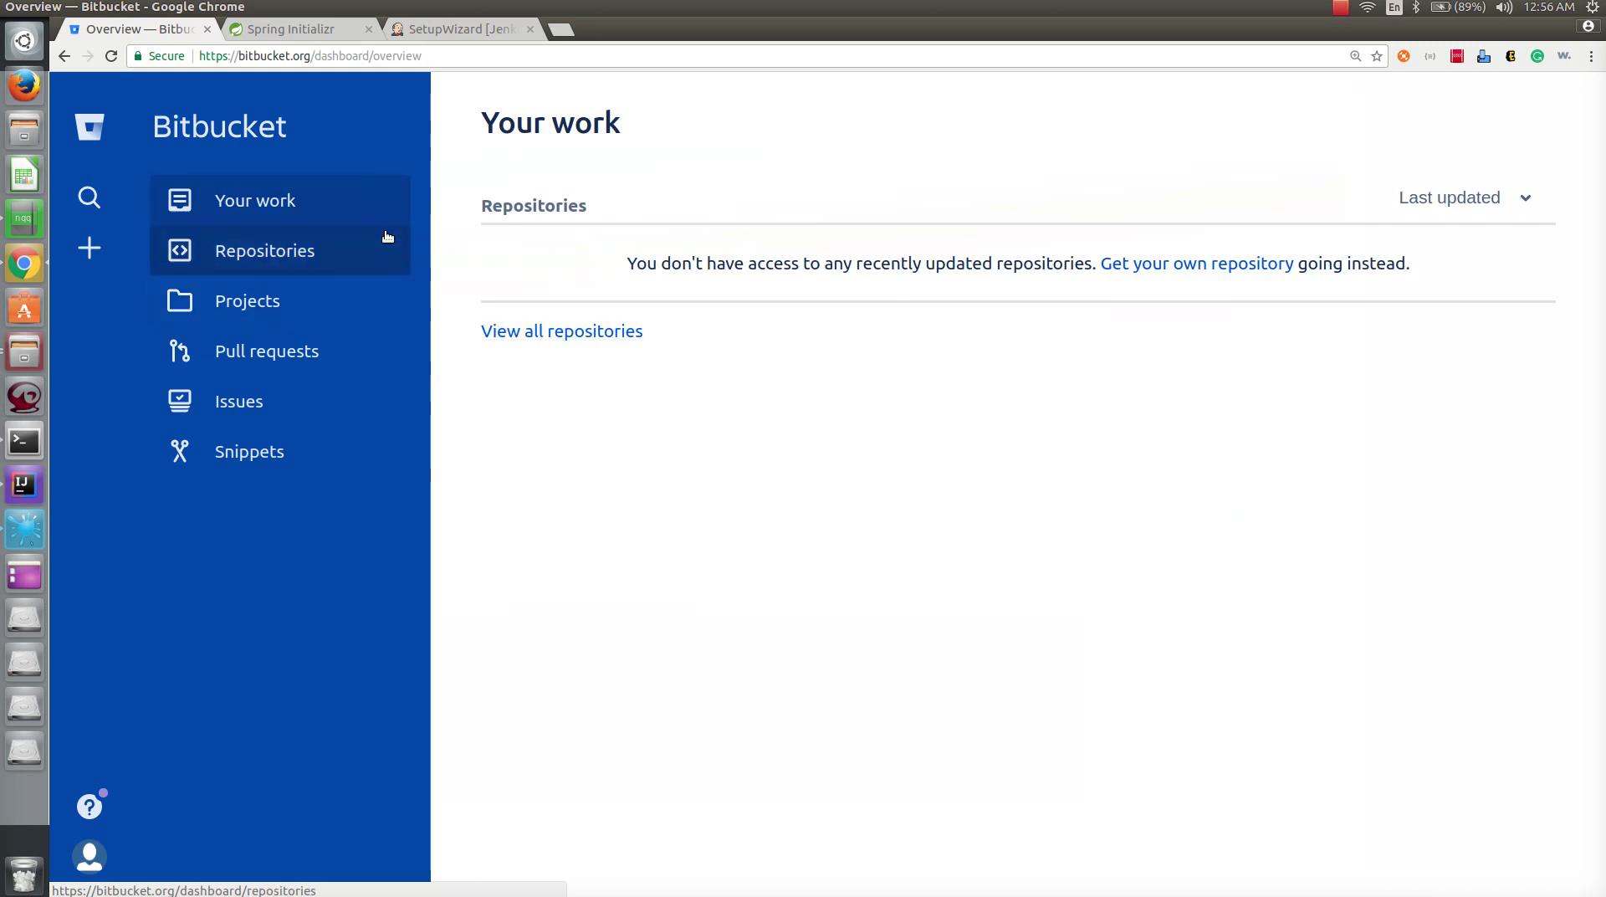
left_click(273, 263)
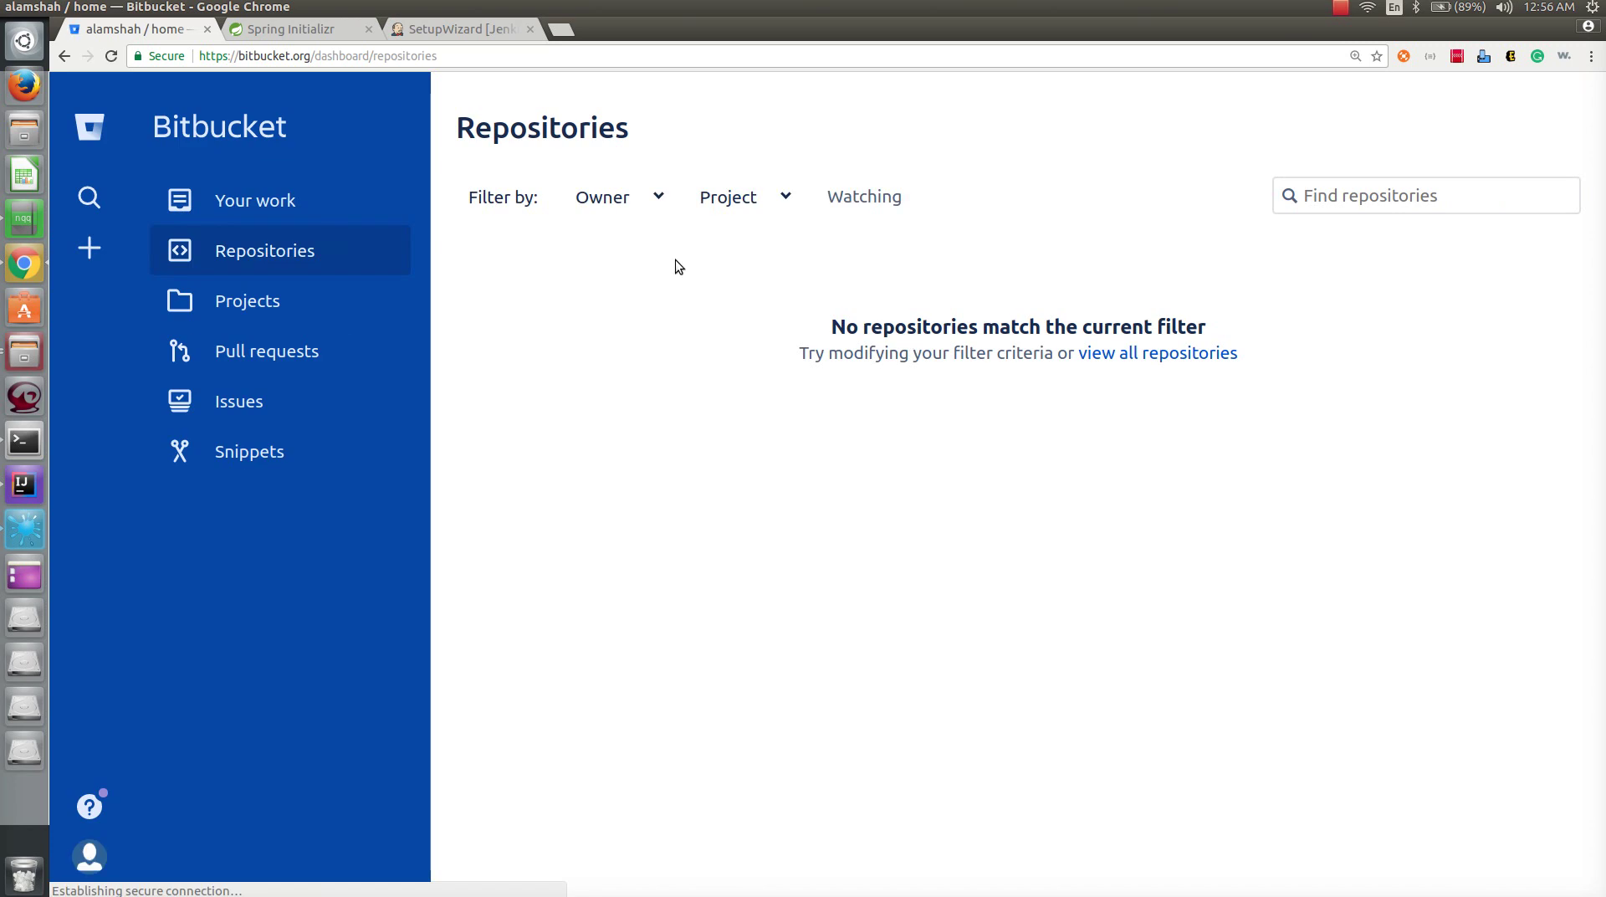
left_click(89, 248)
left_click(314, 248)
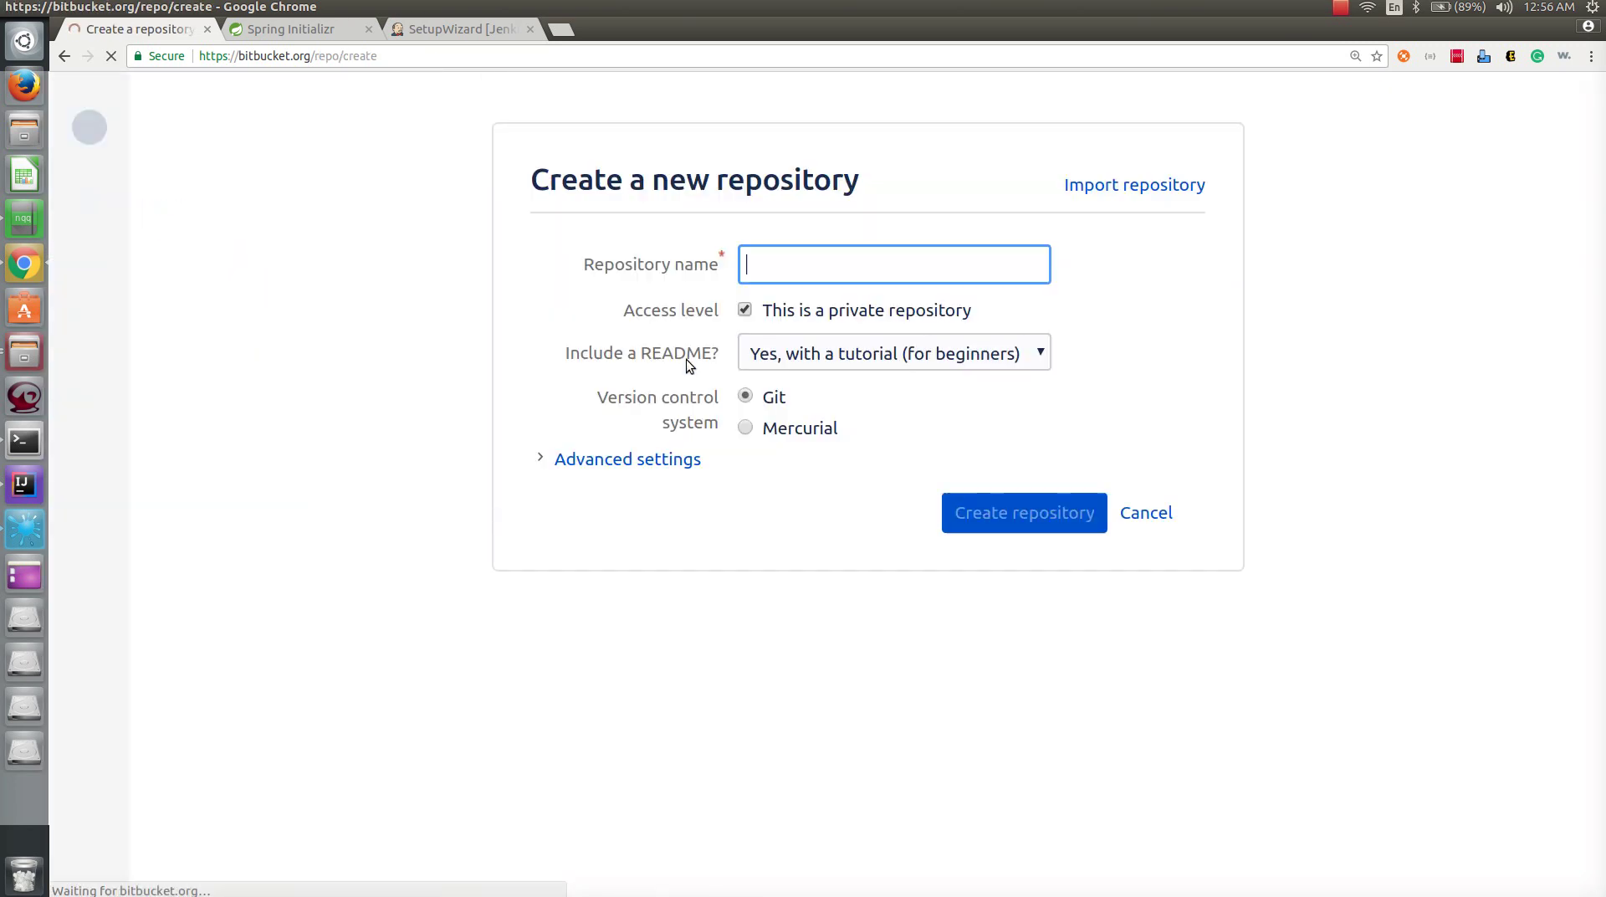
- Create the repository spring-boot-demo with README set to No
type("sp")
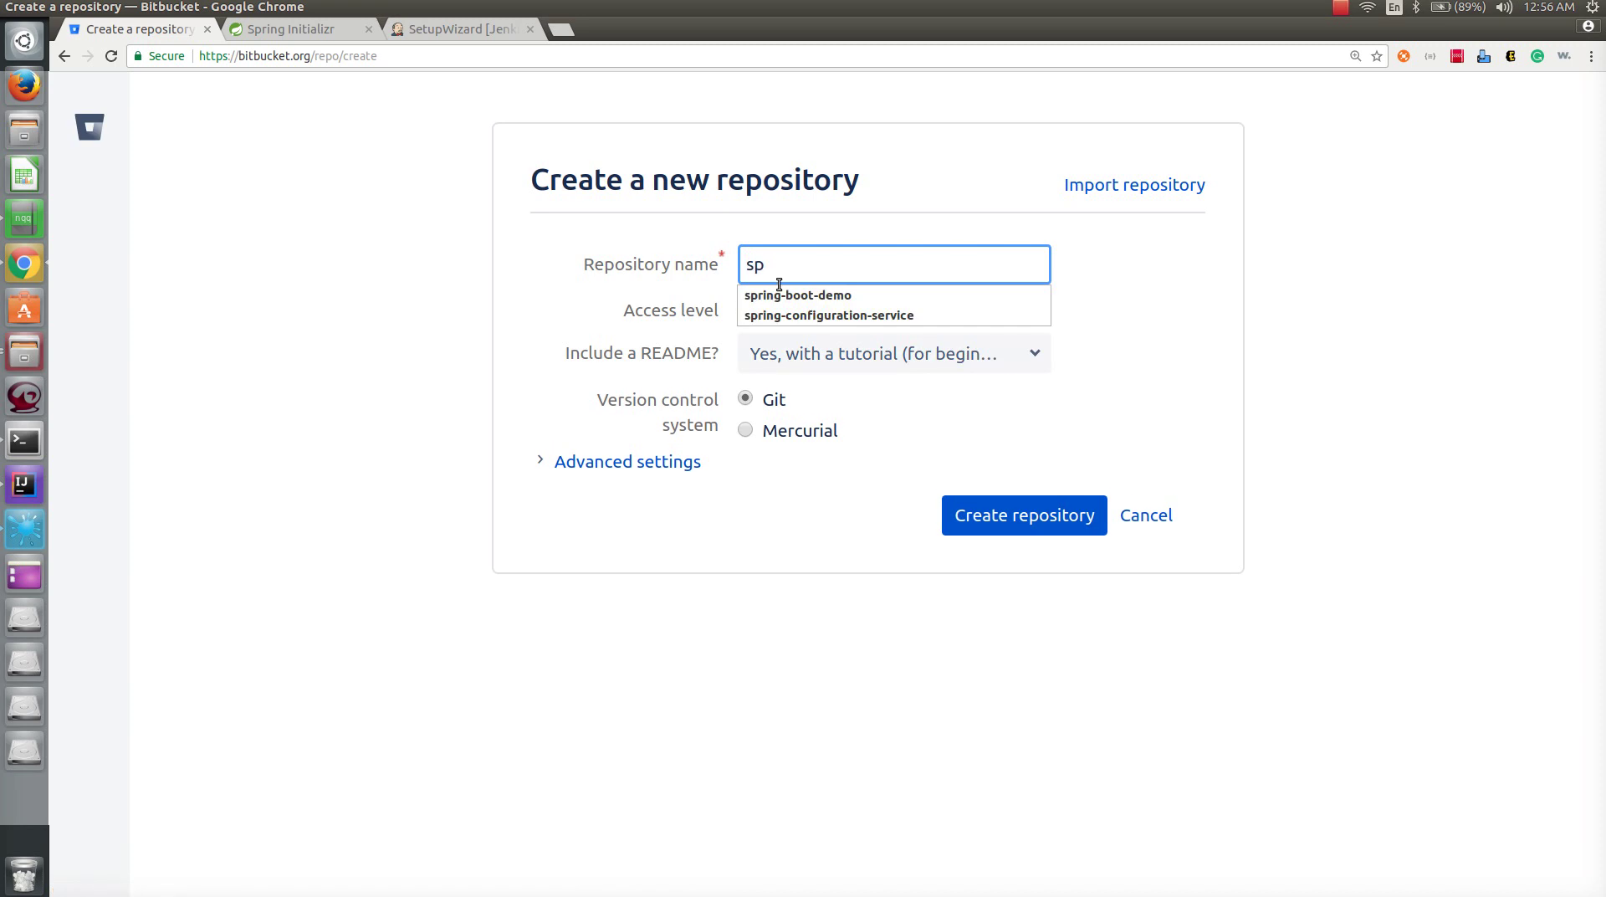
left_click(781, 296)
left_click(874, 355)
left_click(825, 405)
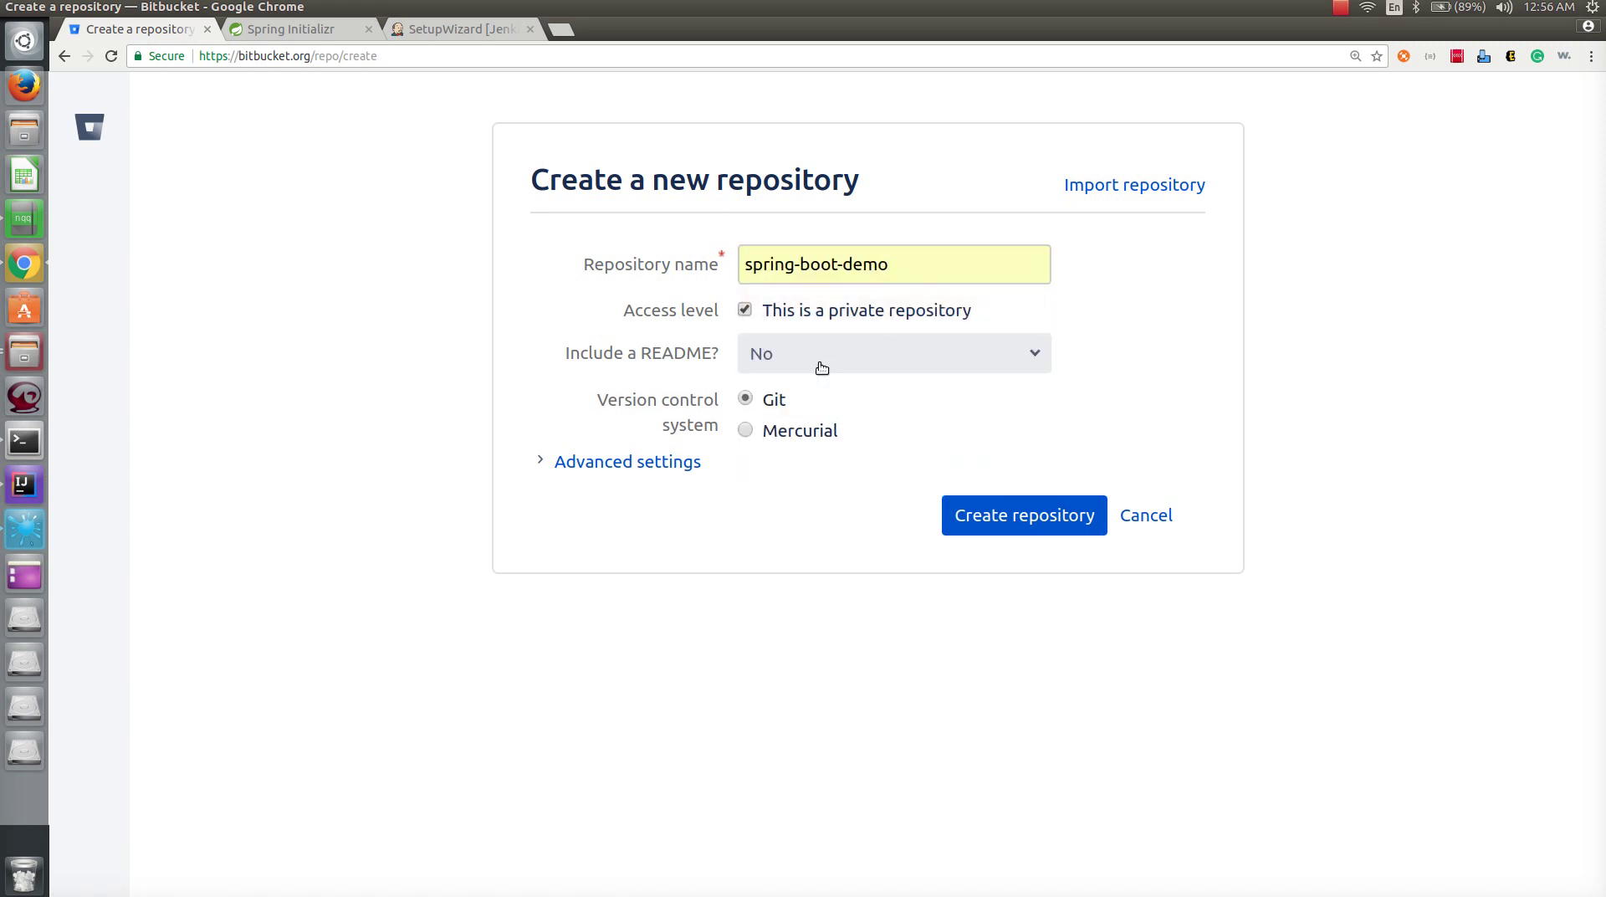
left_click(850, 363)
left_click(850, 364)
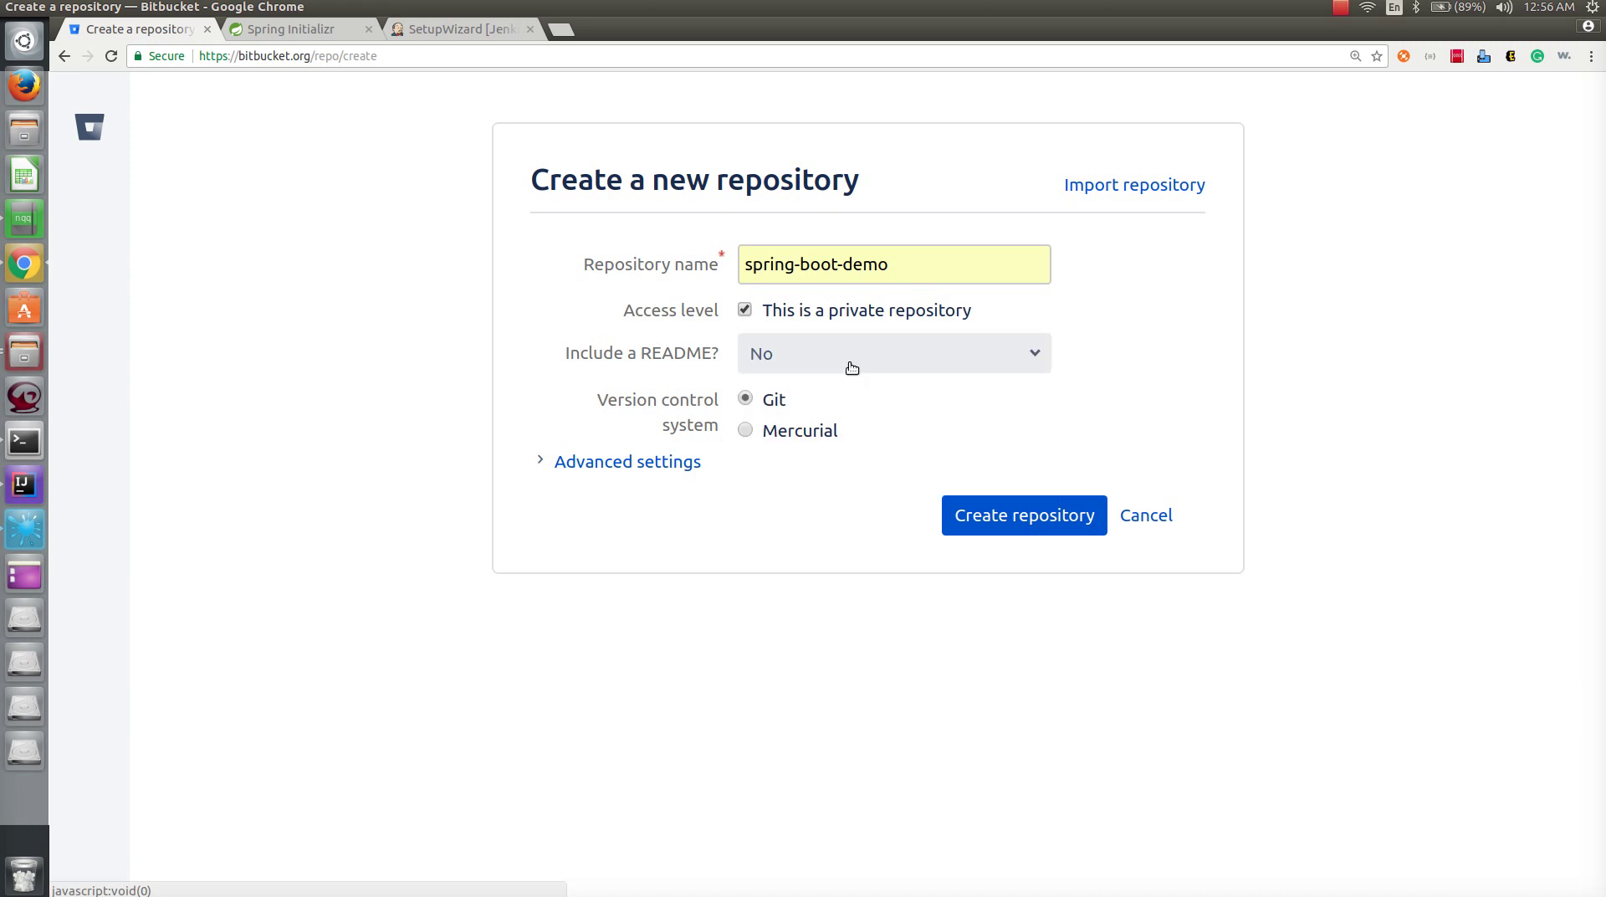
left_click(1029, 525)
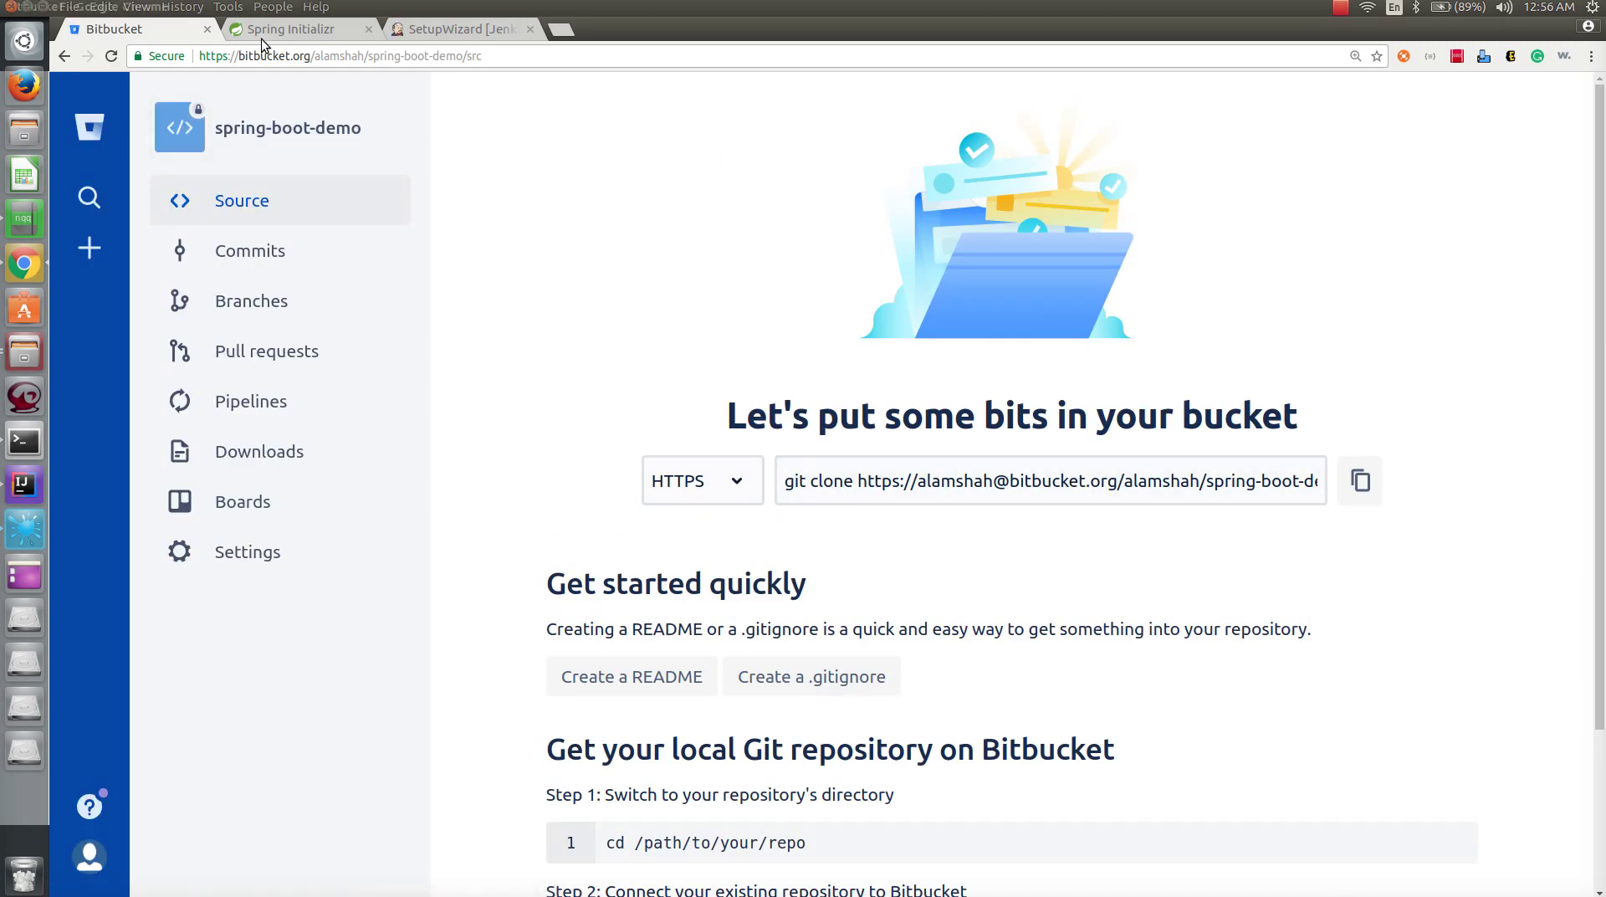
left_click(293, 30)
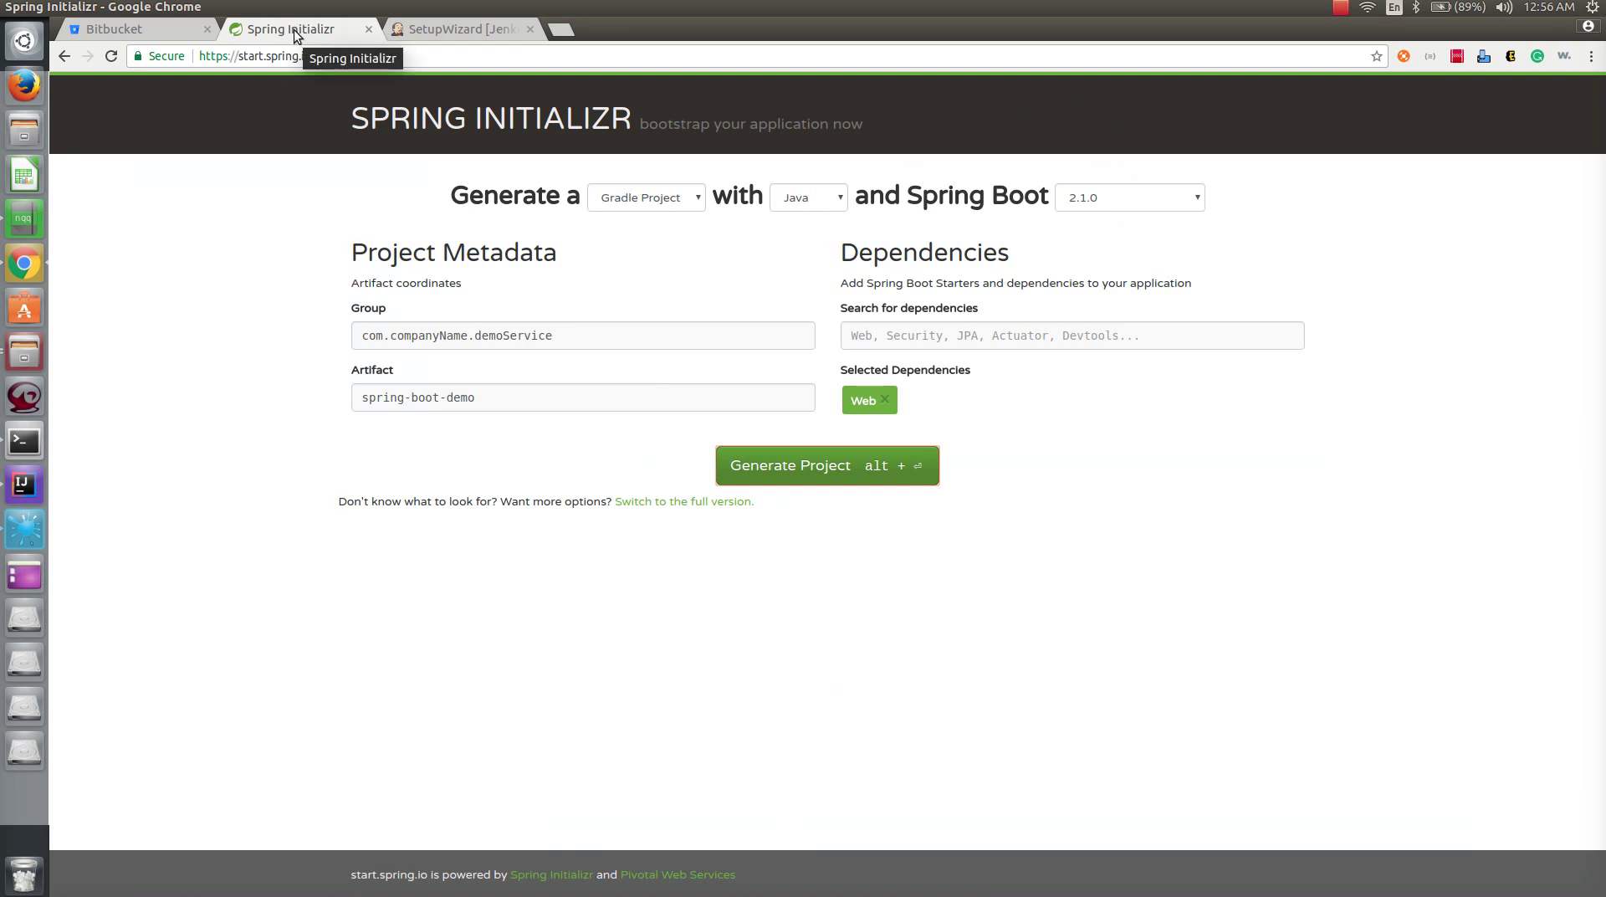
- Generate and download the Gradle project, group com.companyName.demoService, artifact spring-boot-demo
left_click(657, 201)
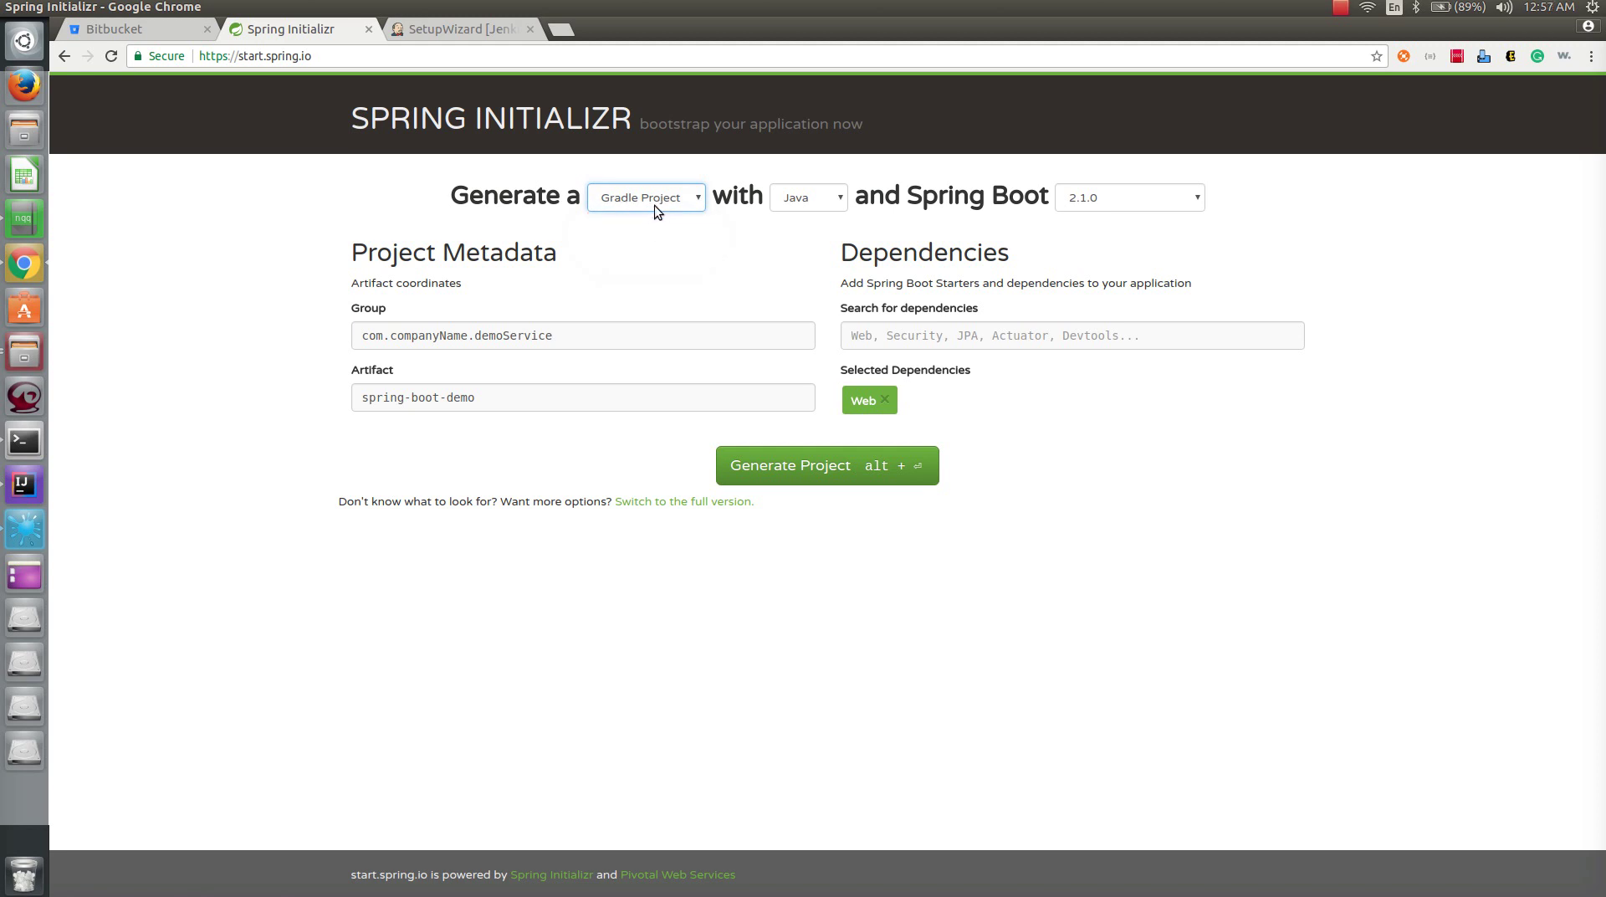
left_click_drag(554, 337, 266, 350)
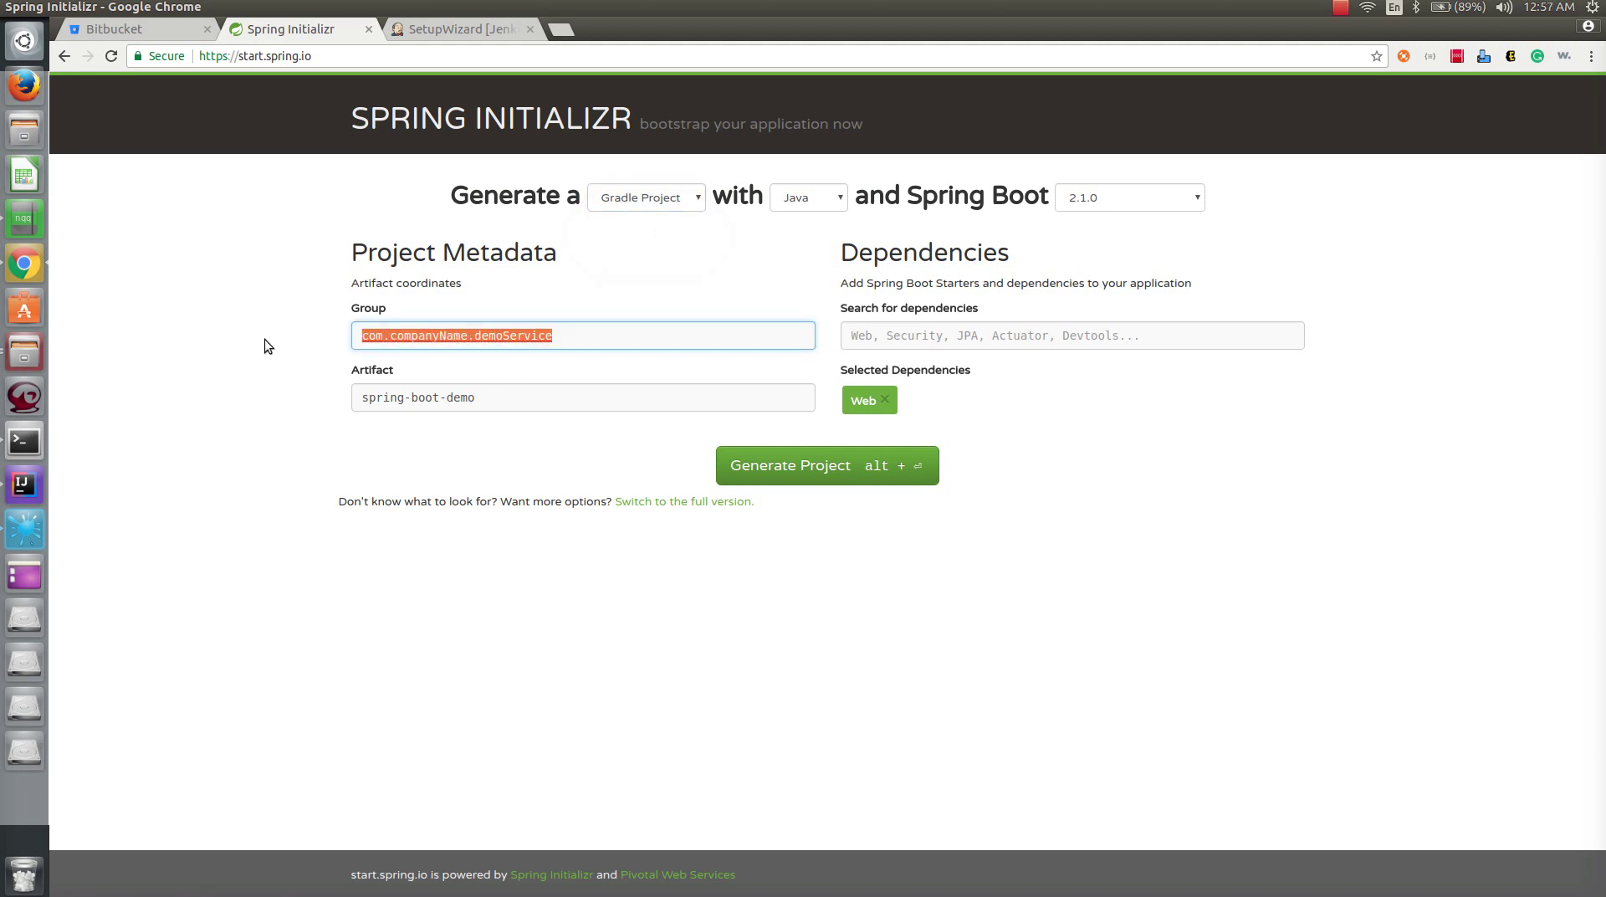
left_click_drag(494, 400, 243, 359)
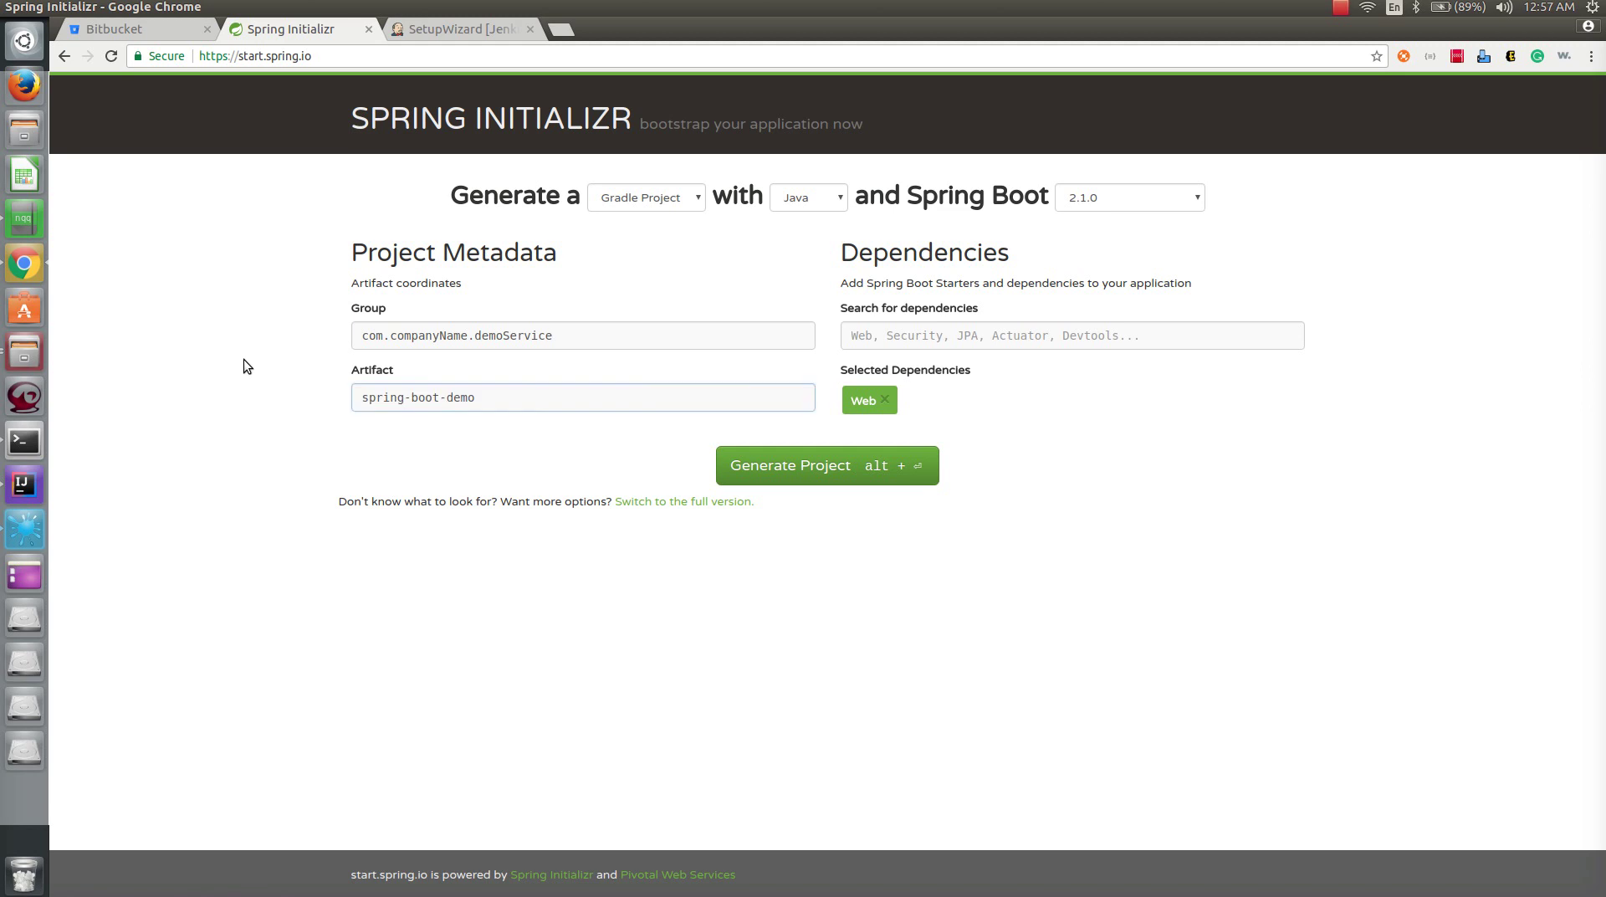
left_click(887, 470)
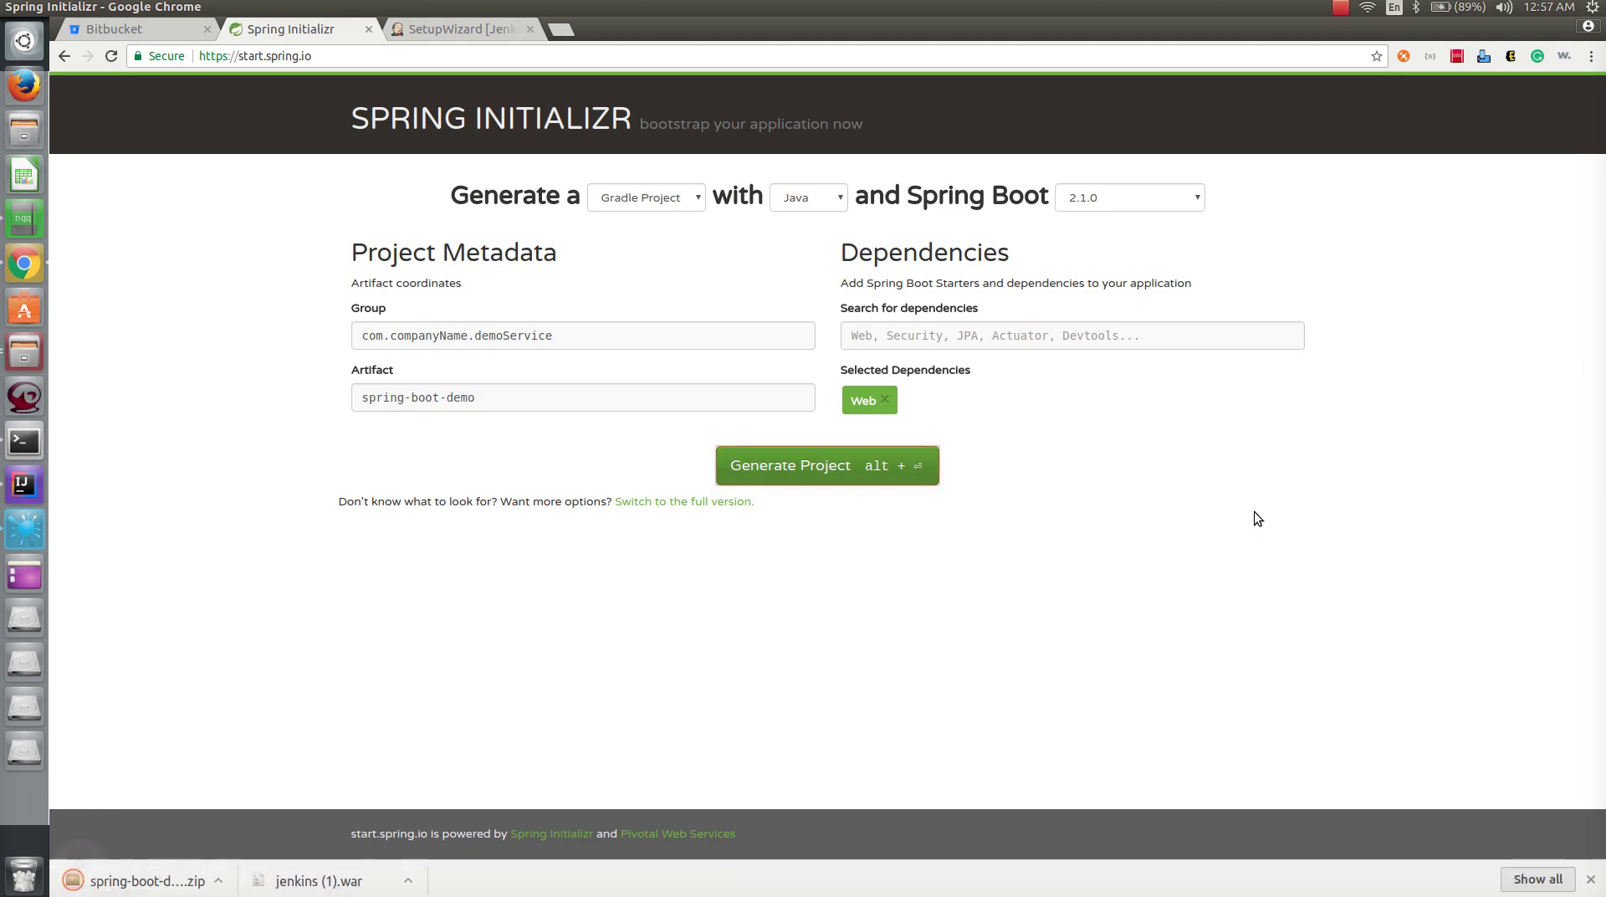
left_click(1592, 879)
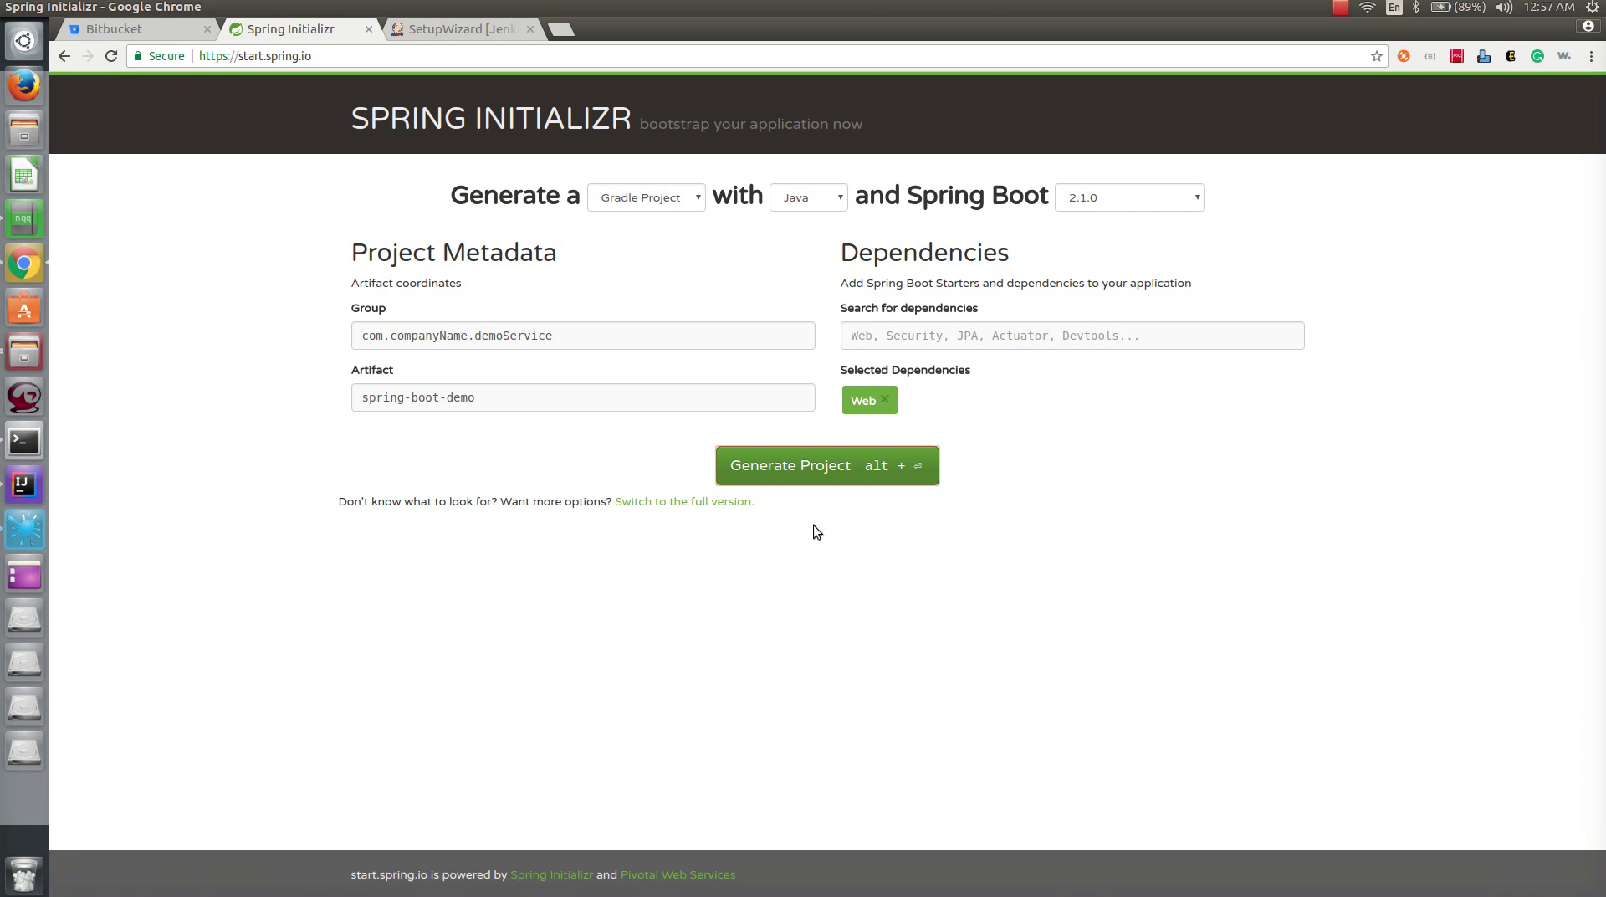
left_click(24, 486)
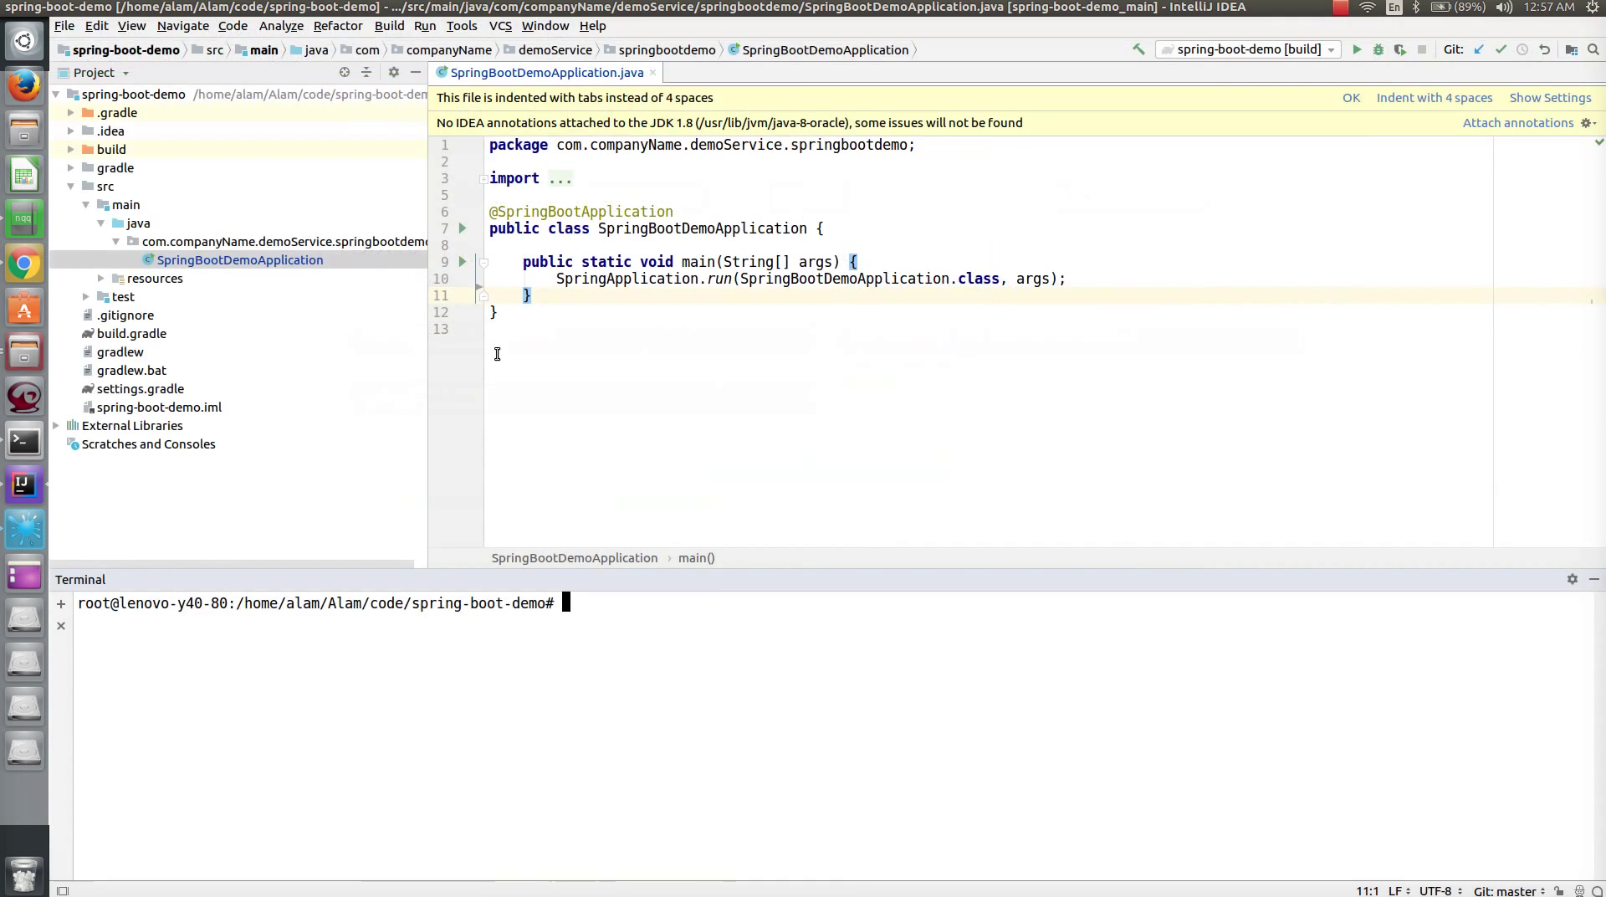
- Select the spring-boot-demo project root in IntelliJ IDEA, then return to Chrome
left_click(146, 94)
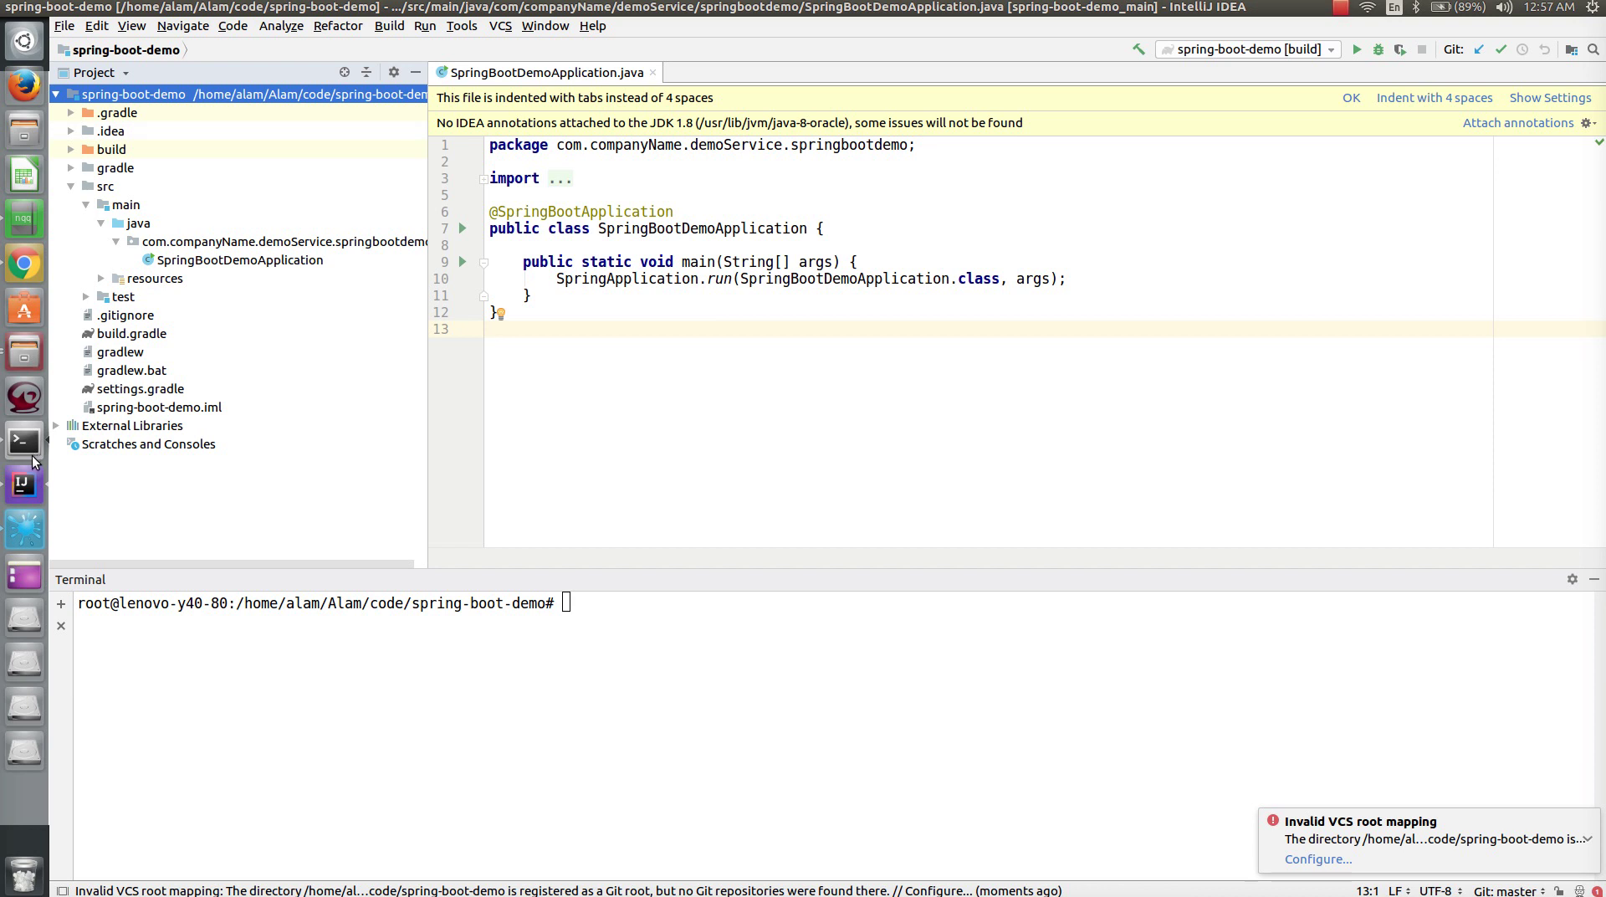
left_click(28, 265)
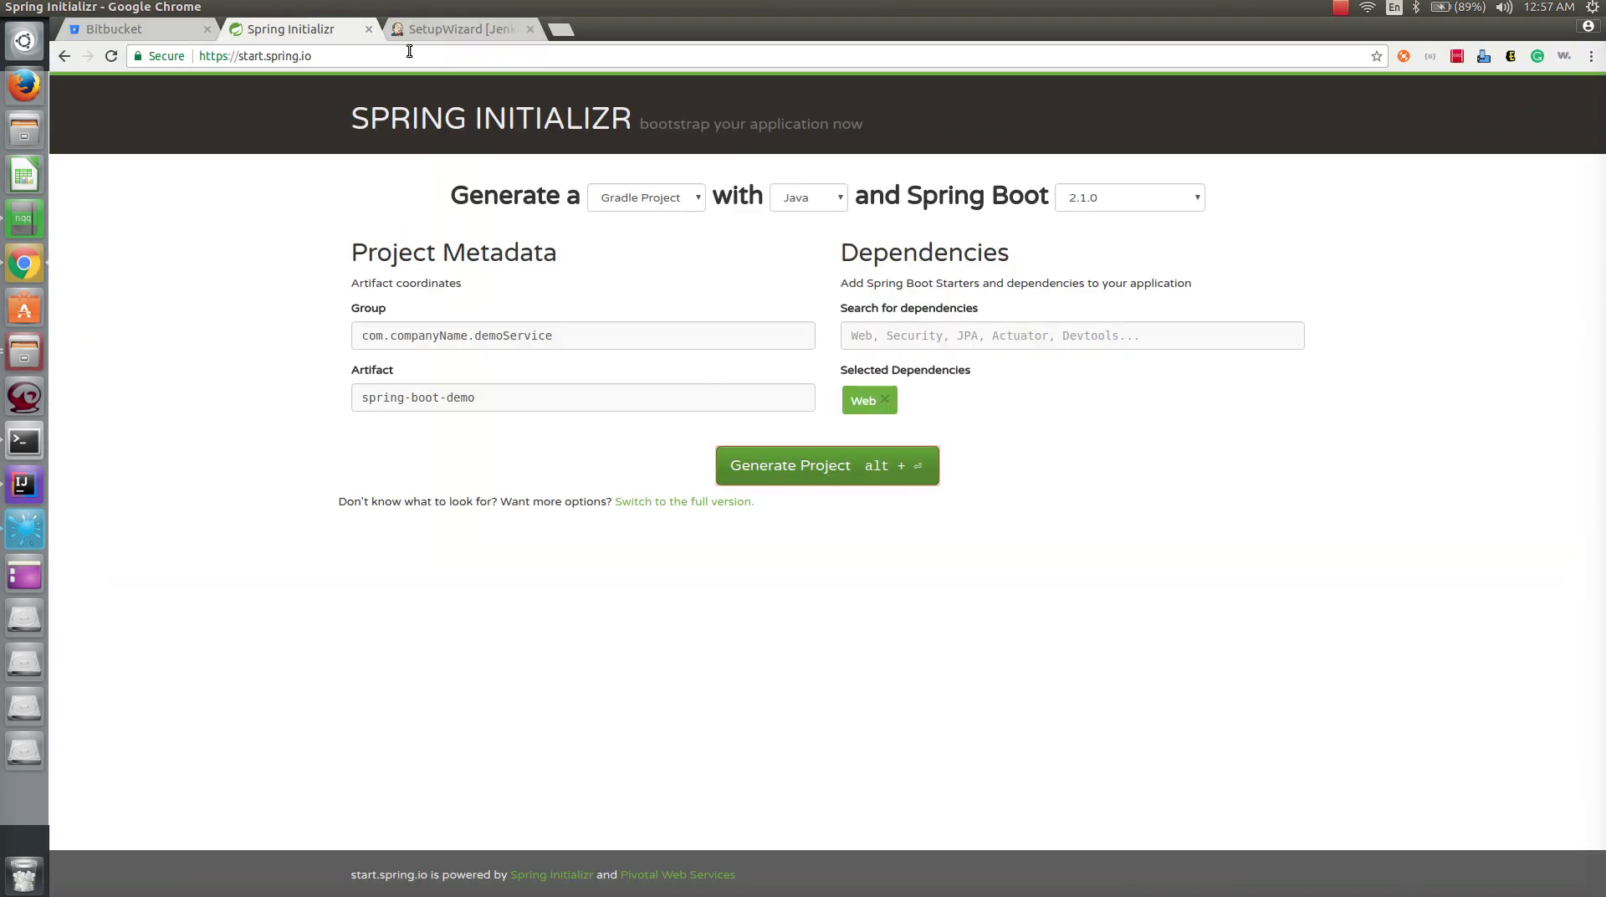
- Create the first admin user named admin, with a password and an e-mail address
left_click(454, 32)
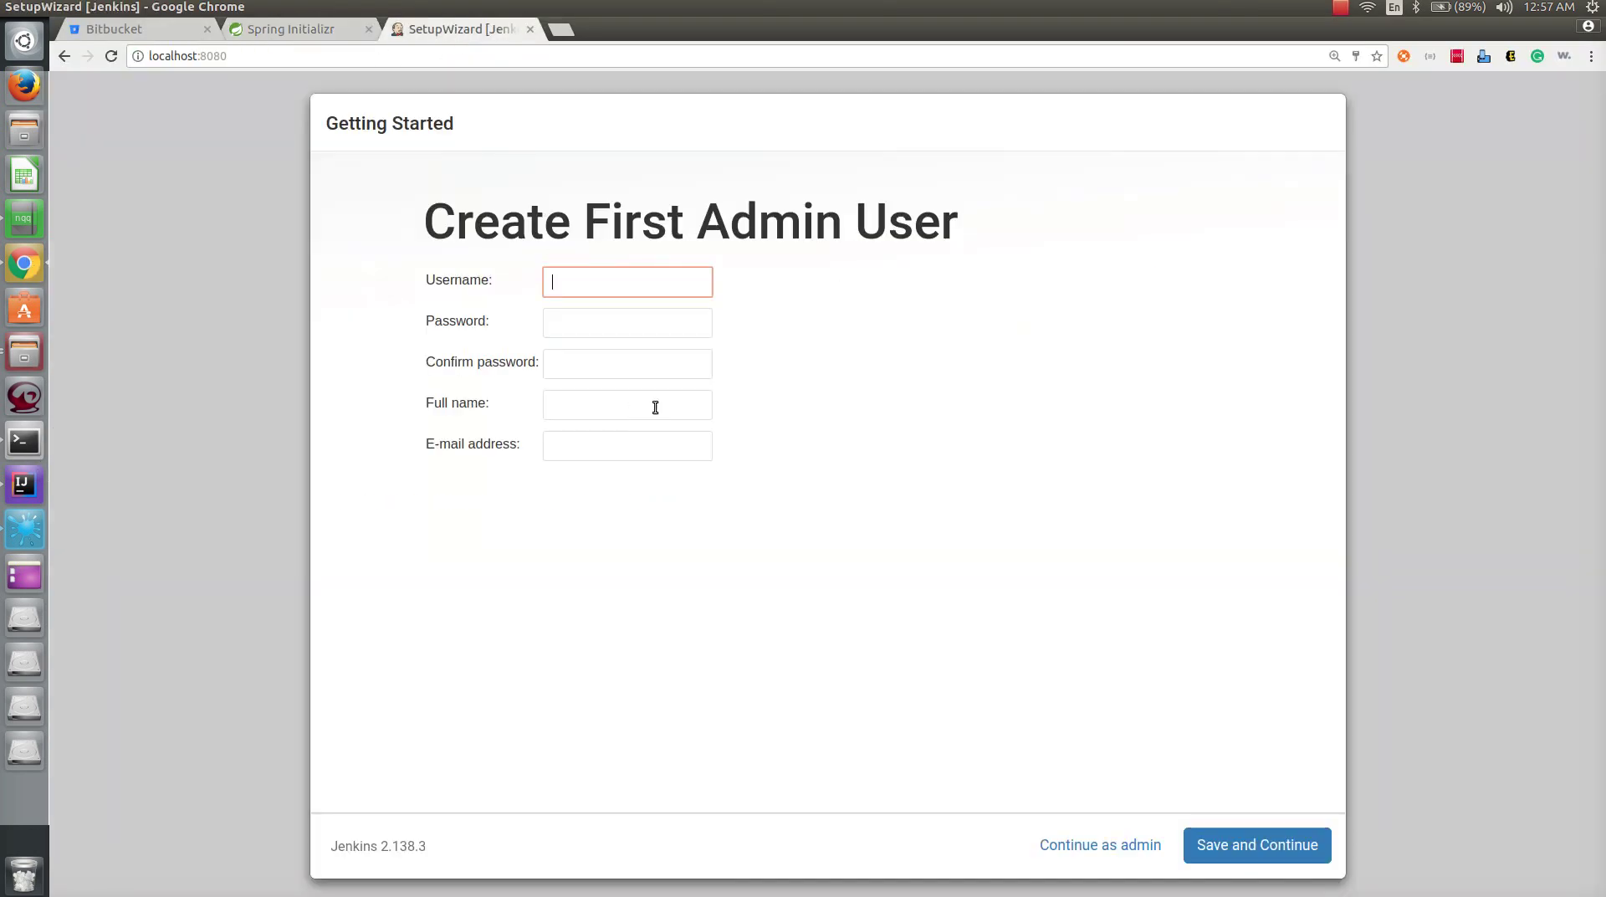
left_click(591, 283)
left_click(630, 307)
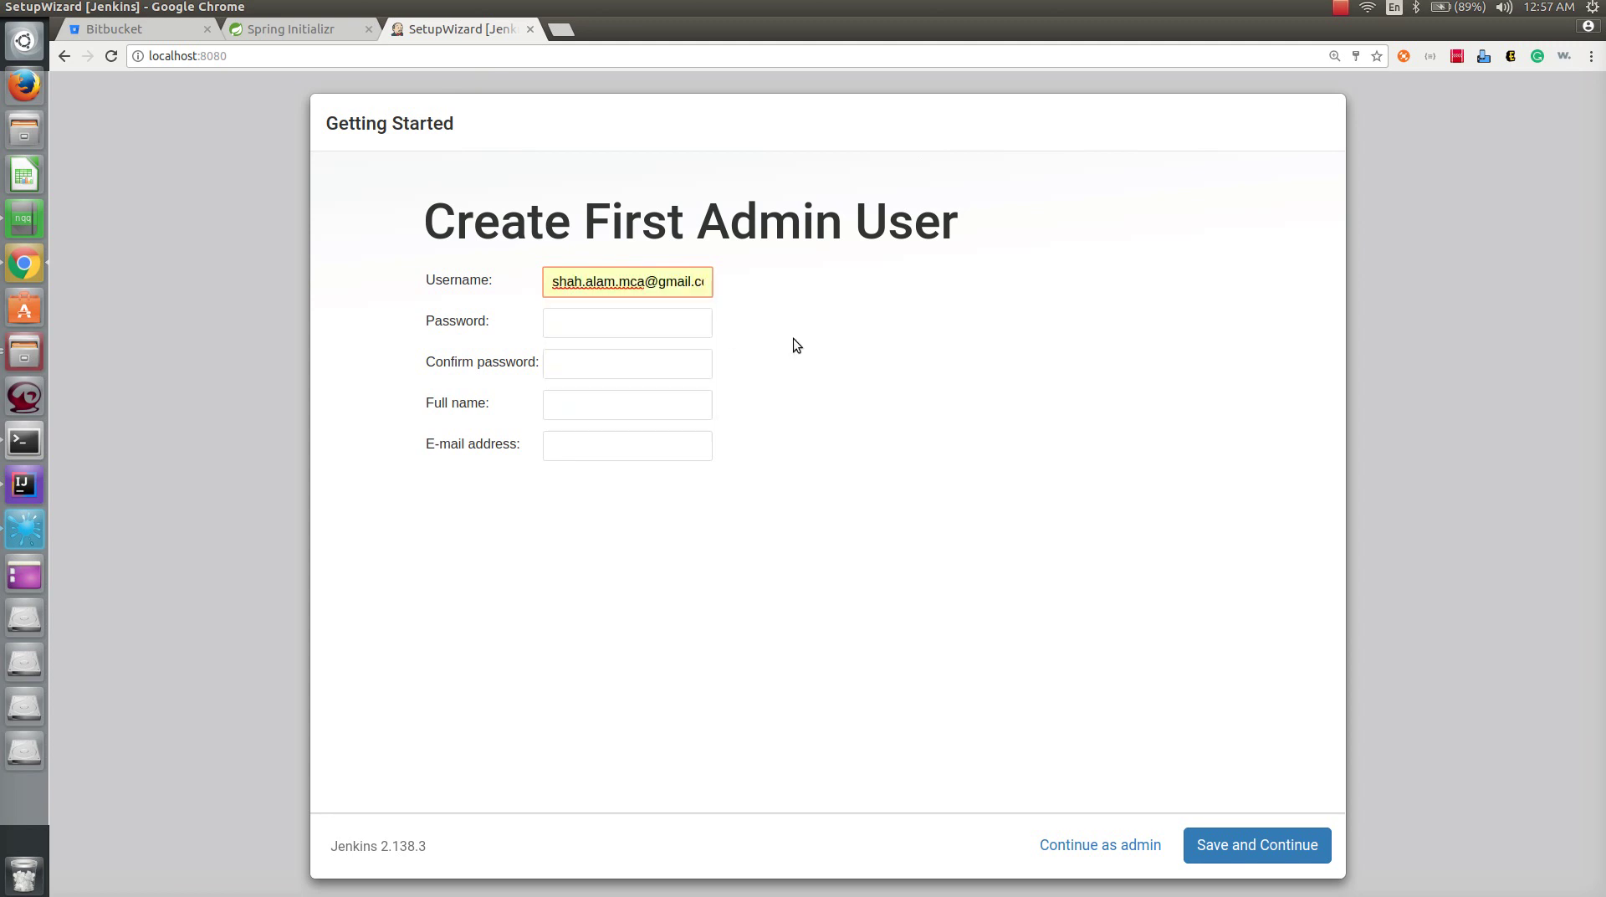
key("ctrl+a")
key("BackSpace")
type("admin")
key("Tab")
type("admin")
key("Tab")
type("admi")
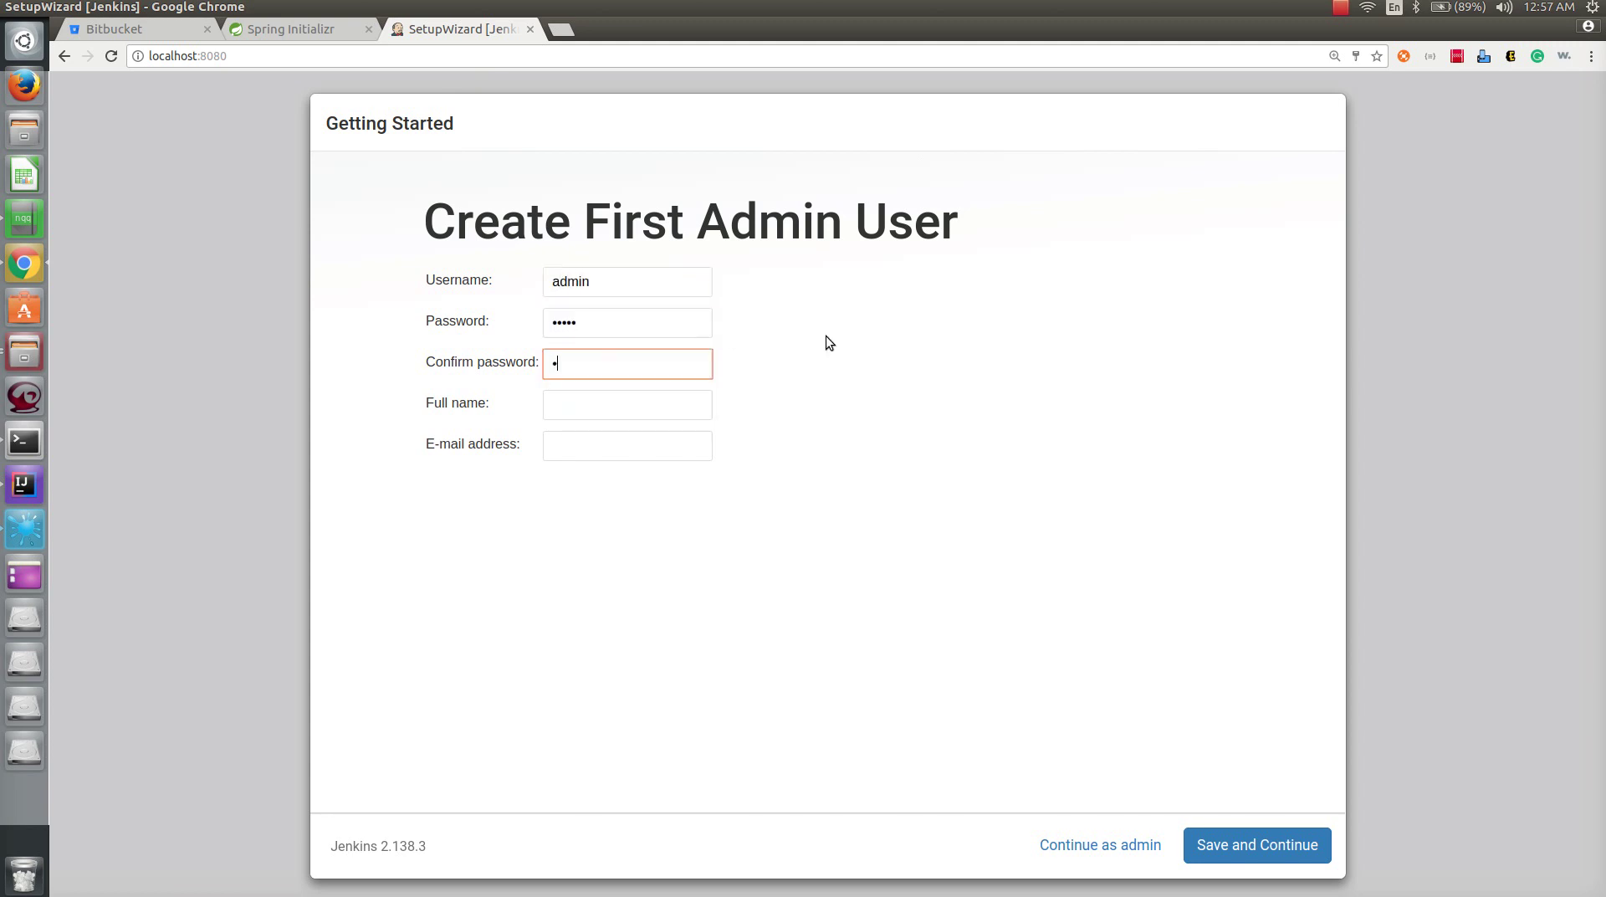
type("n")
key("Tab")
type("admin")
key("Tab")
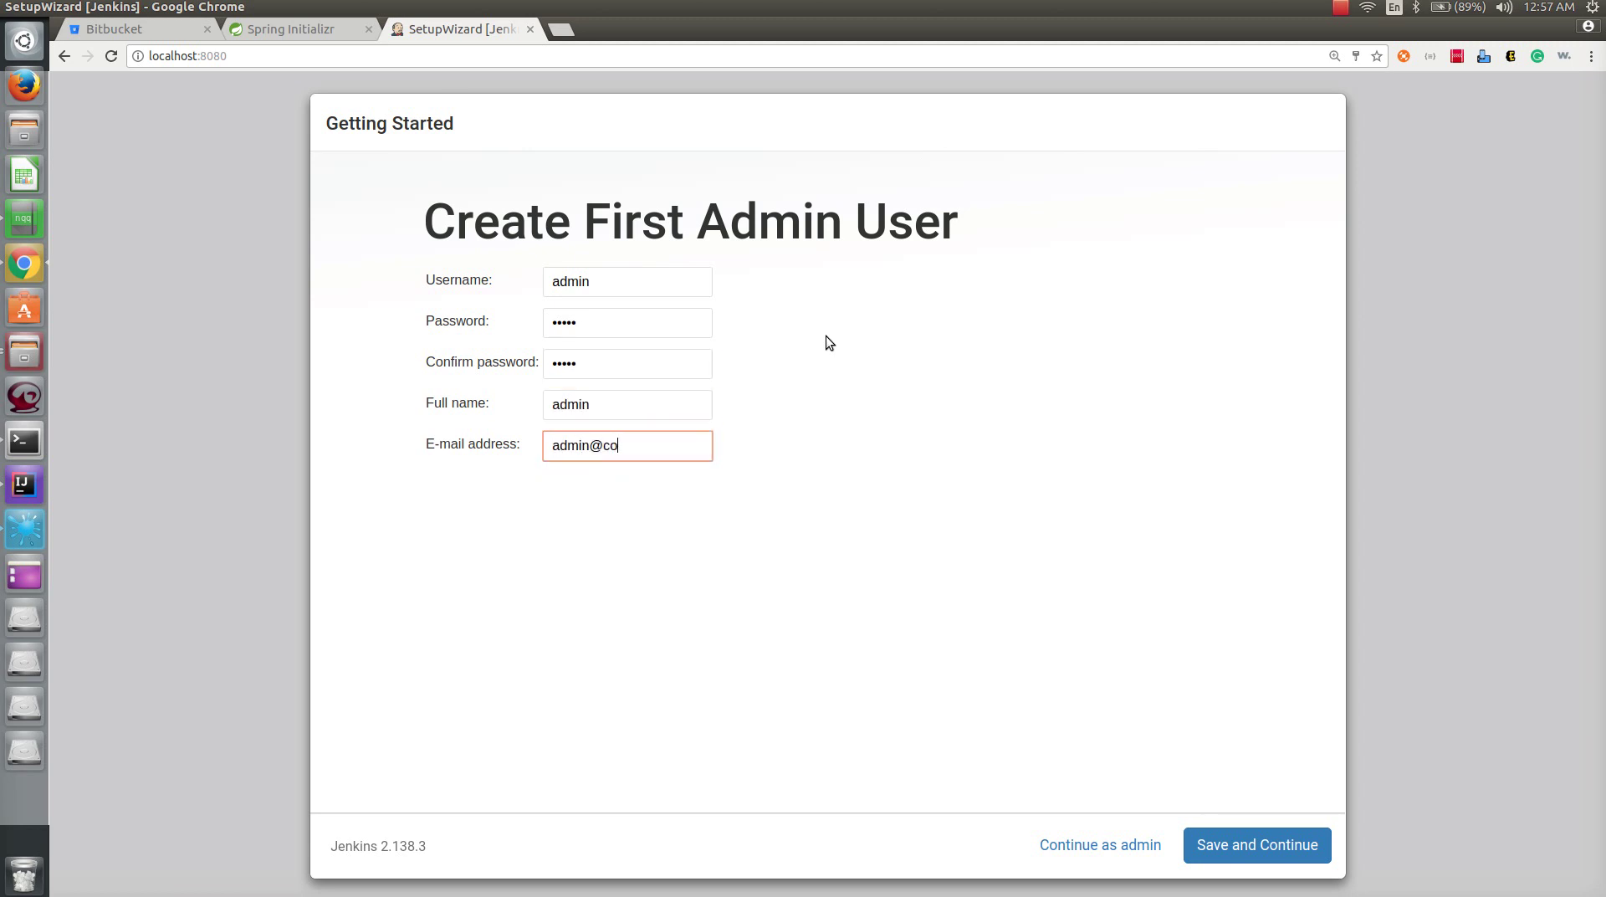
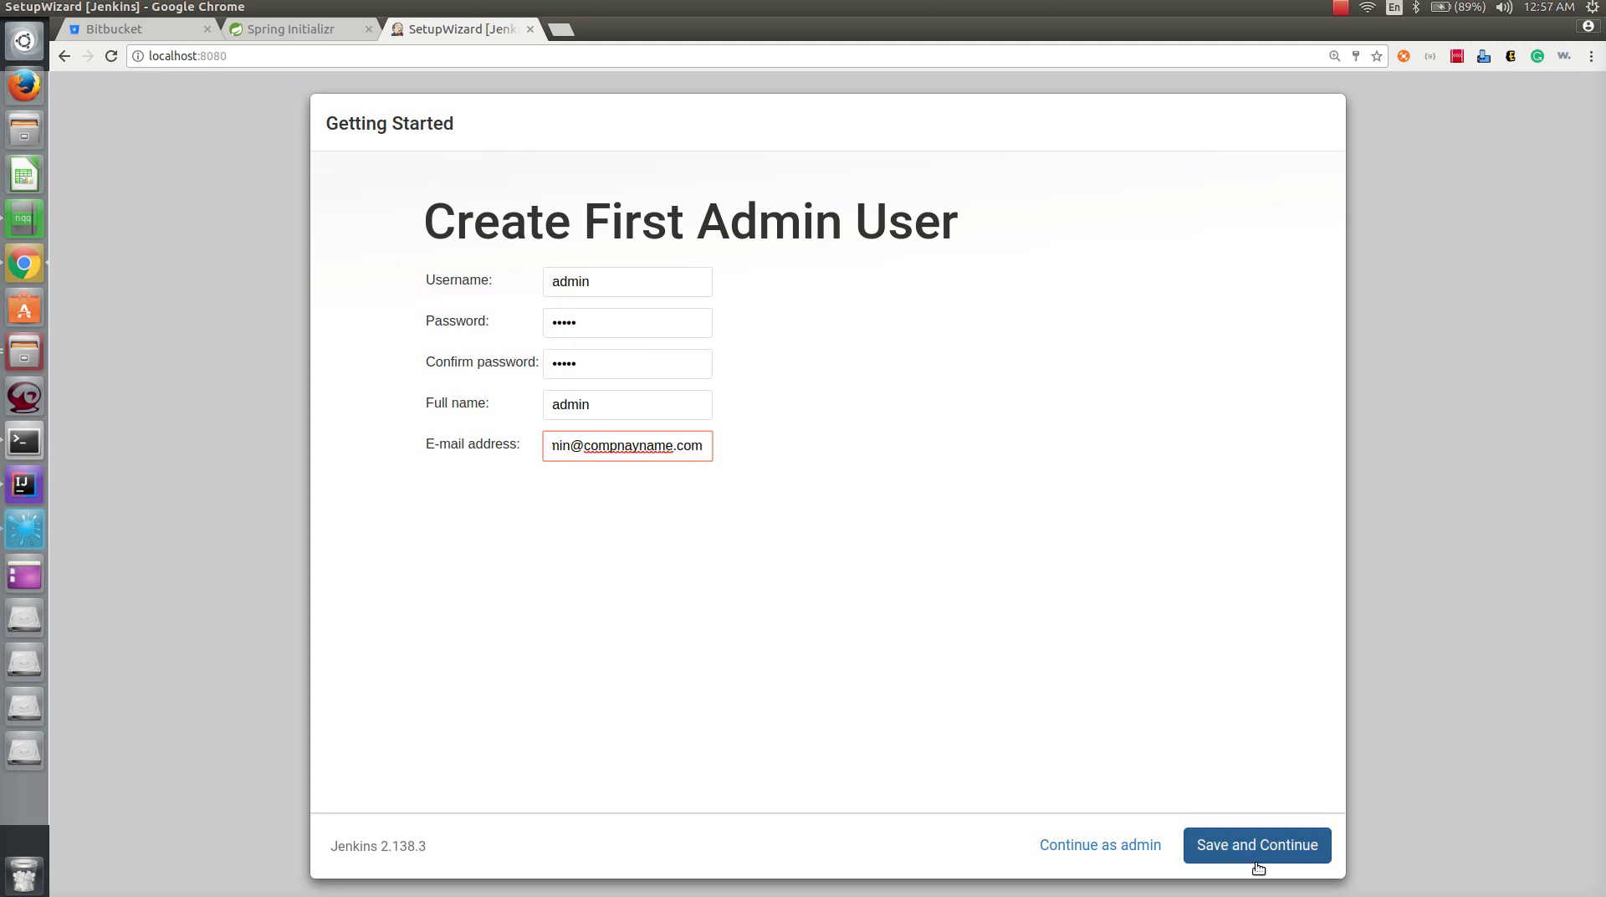
left_click(1297, 863)
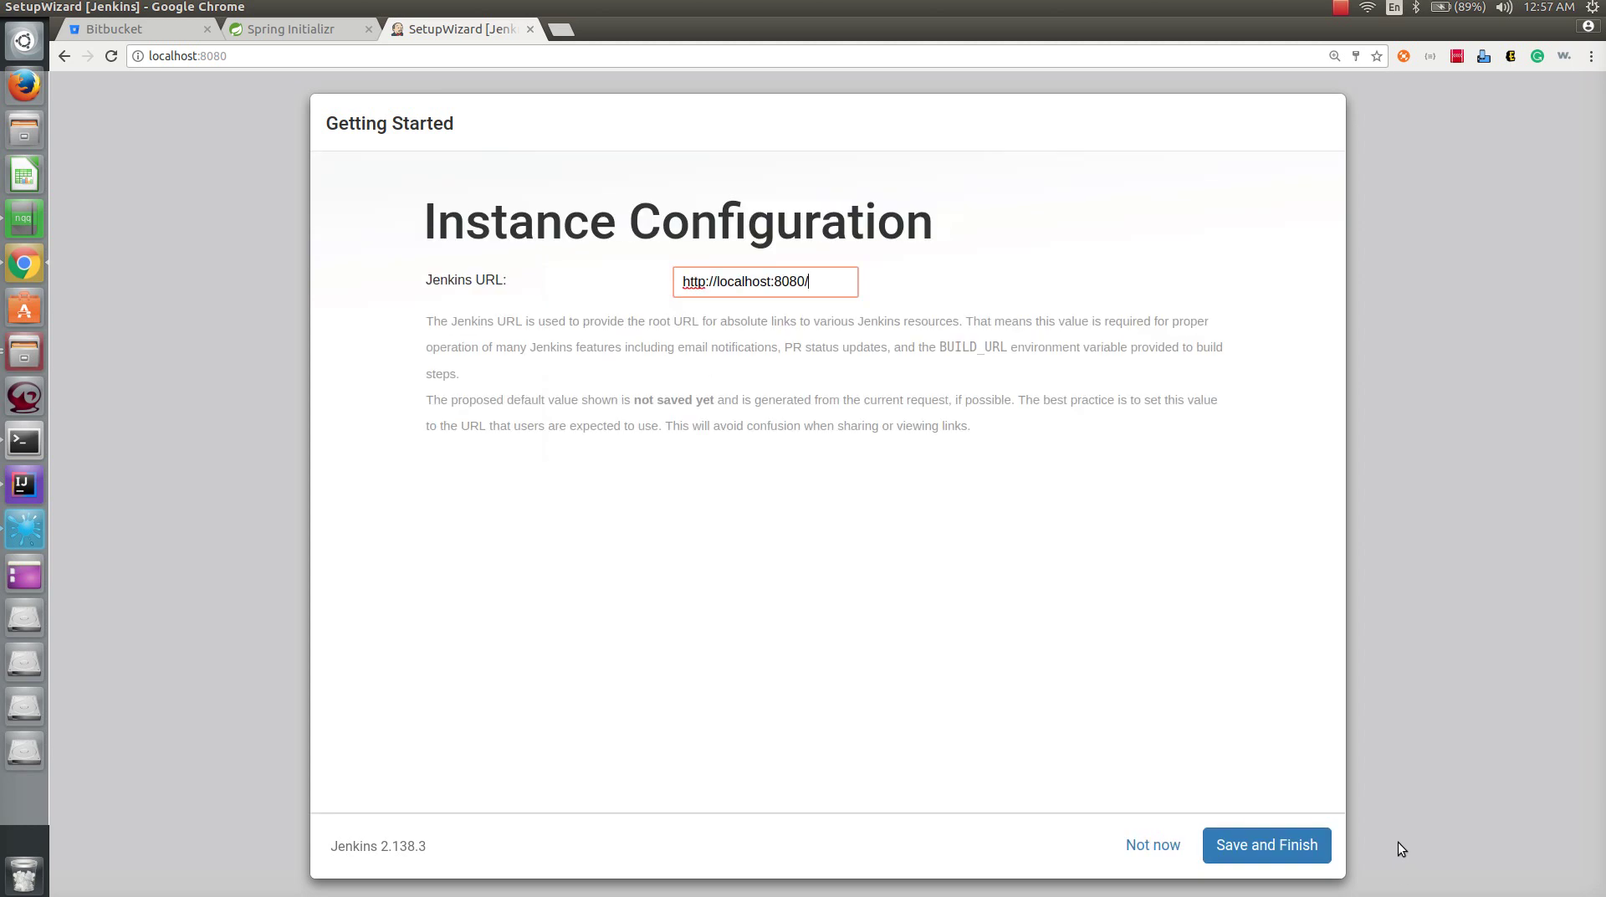
mouse_move(719, 281)
left_mouse_down()
mouse_move(789, 282)
mouse_move(750, 290)
left_mouse_up()
left_click(711, 285)
type("s")
key("BackSpace")
left_click(1284, 855)
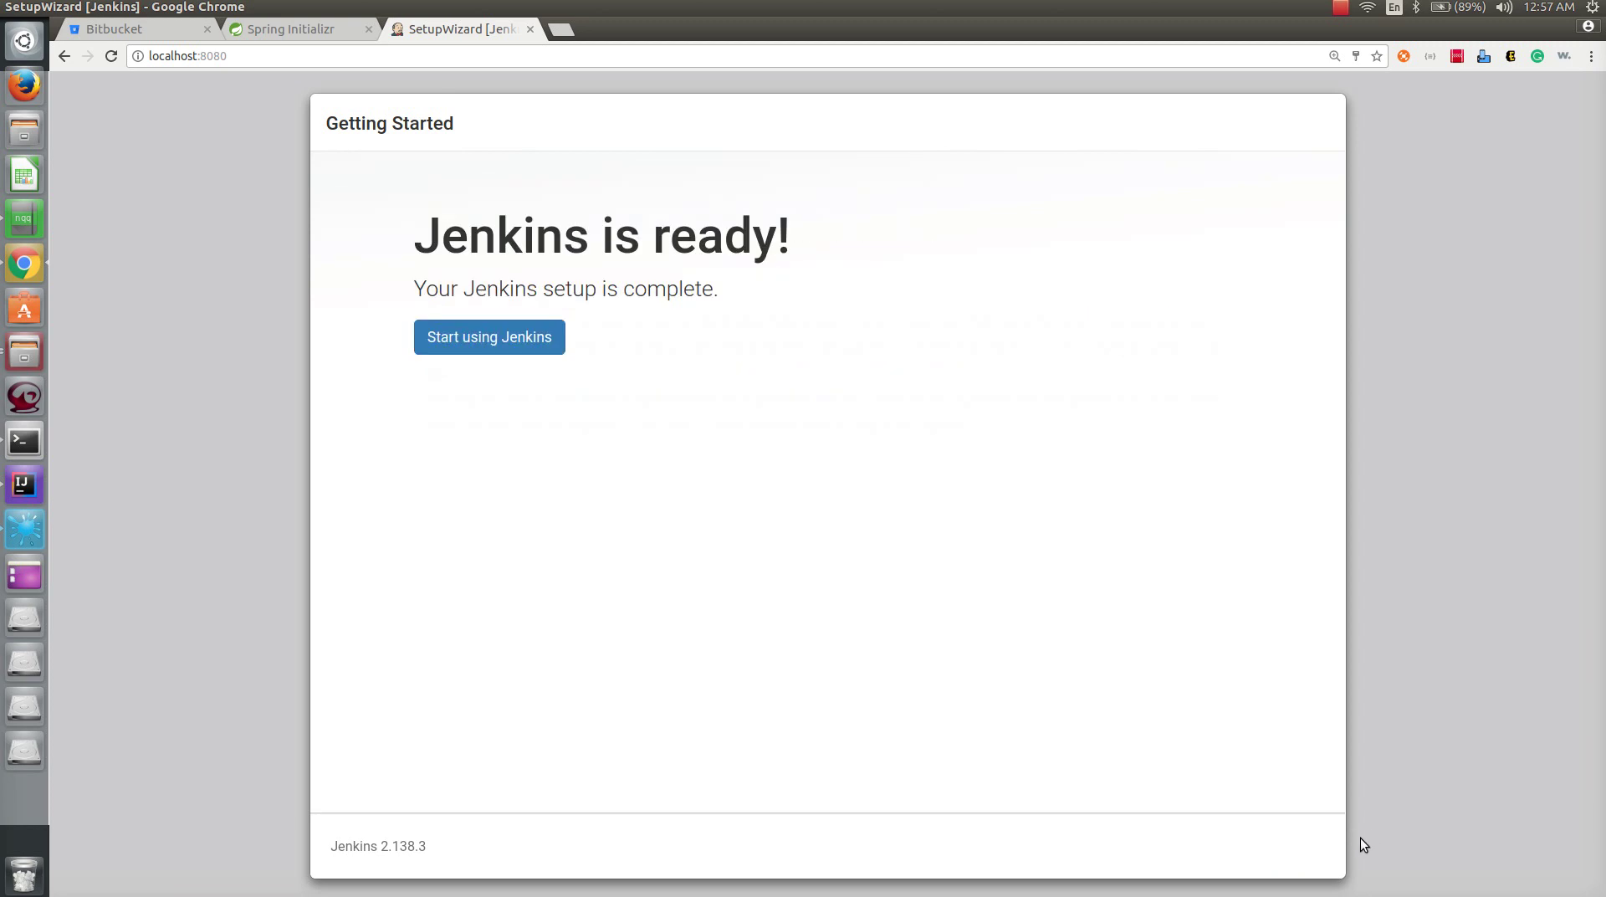
left_click(452, 348)
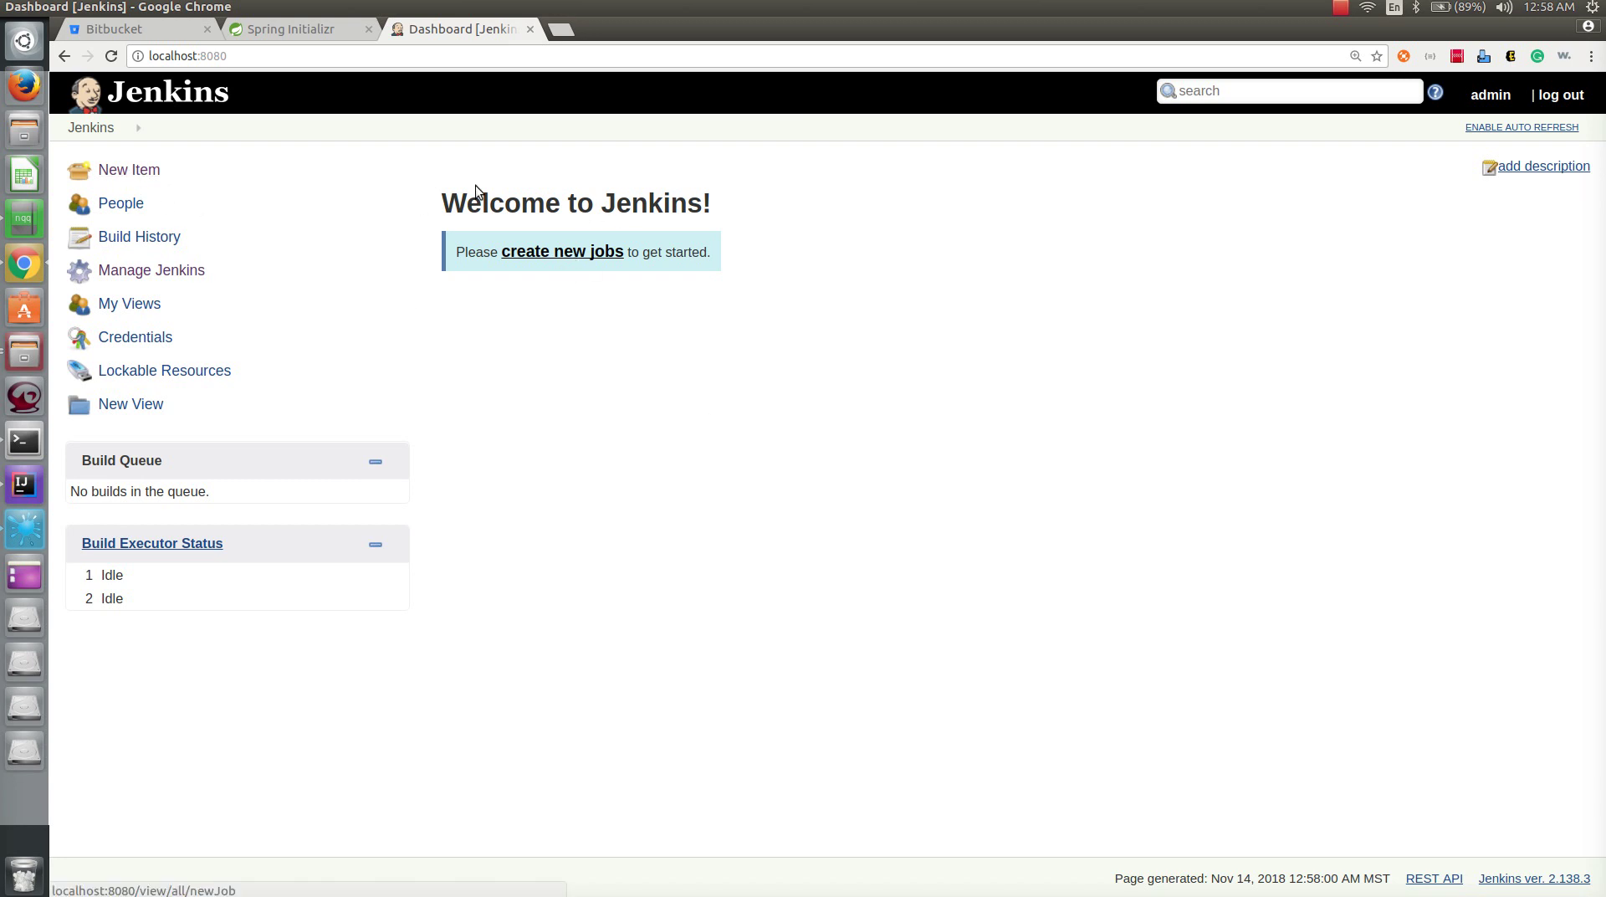
- Create a freestyle project named spring-boot-demo, then return to the Jenkins dashboard
left_click(589, 253)
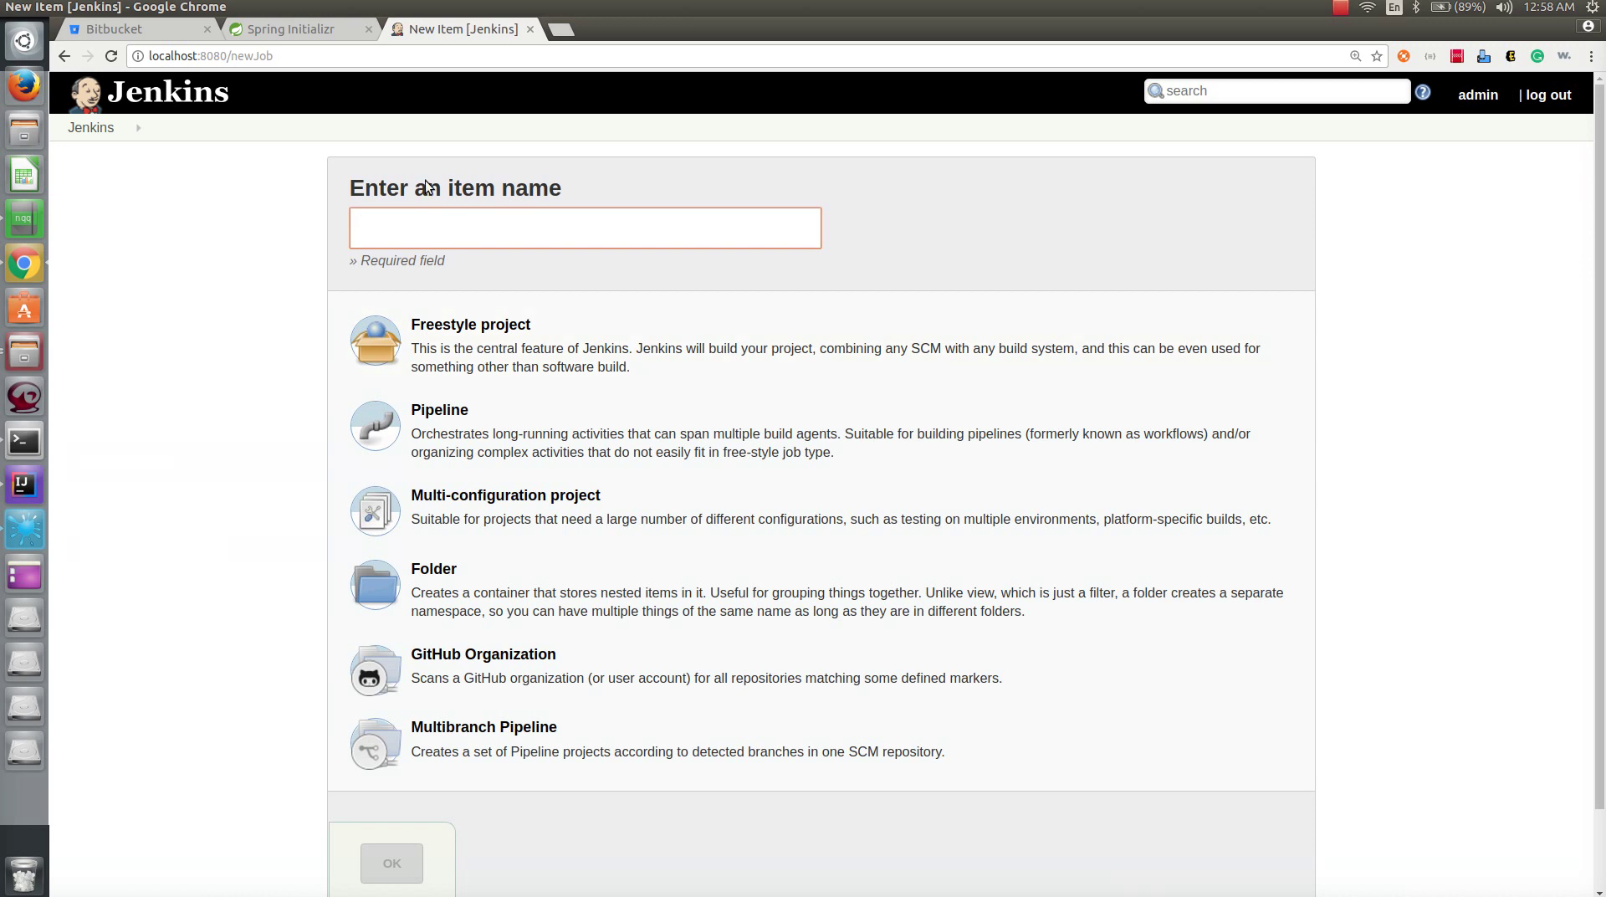
type("sp")
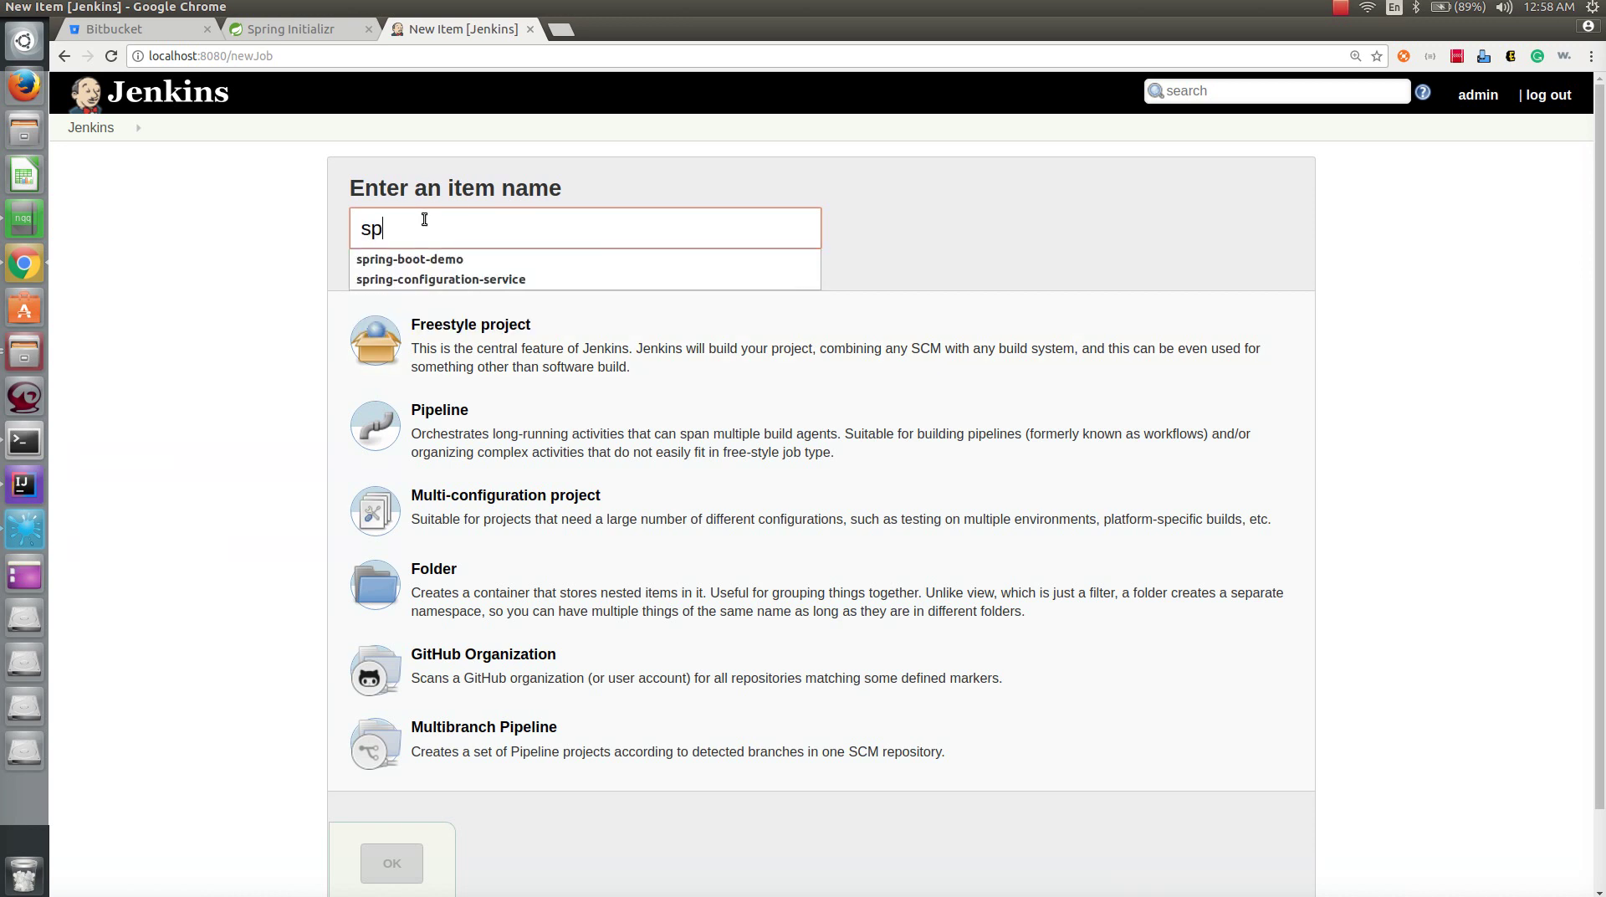
key("Down")
key("Return")
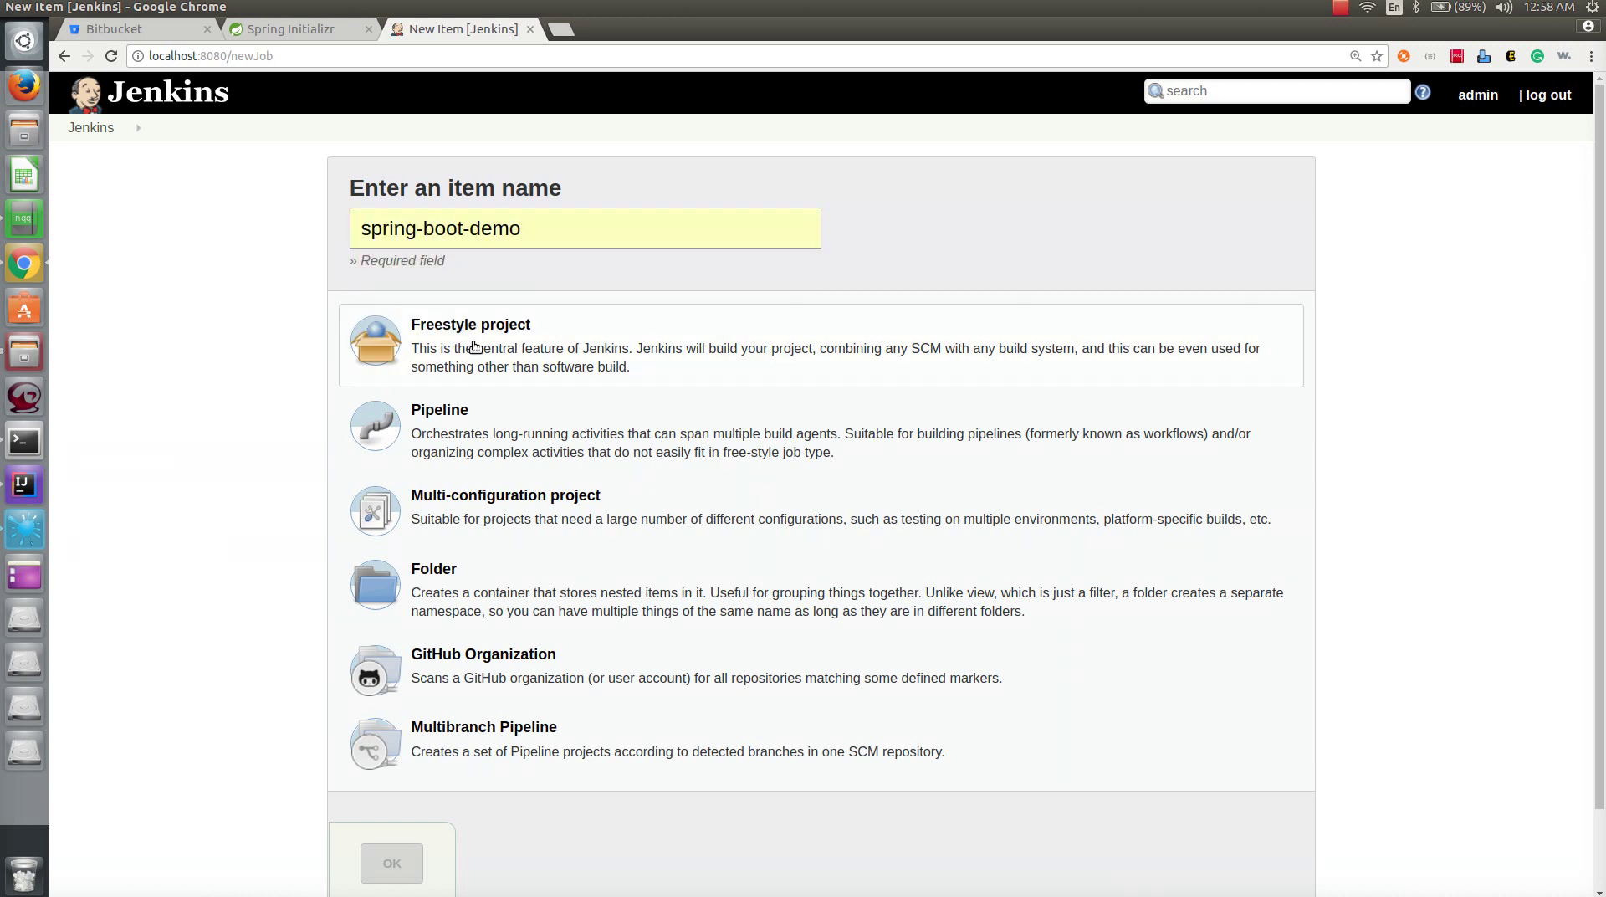
scroll(251, 489, "down", 2)
left_click(392, 773)
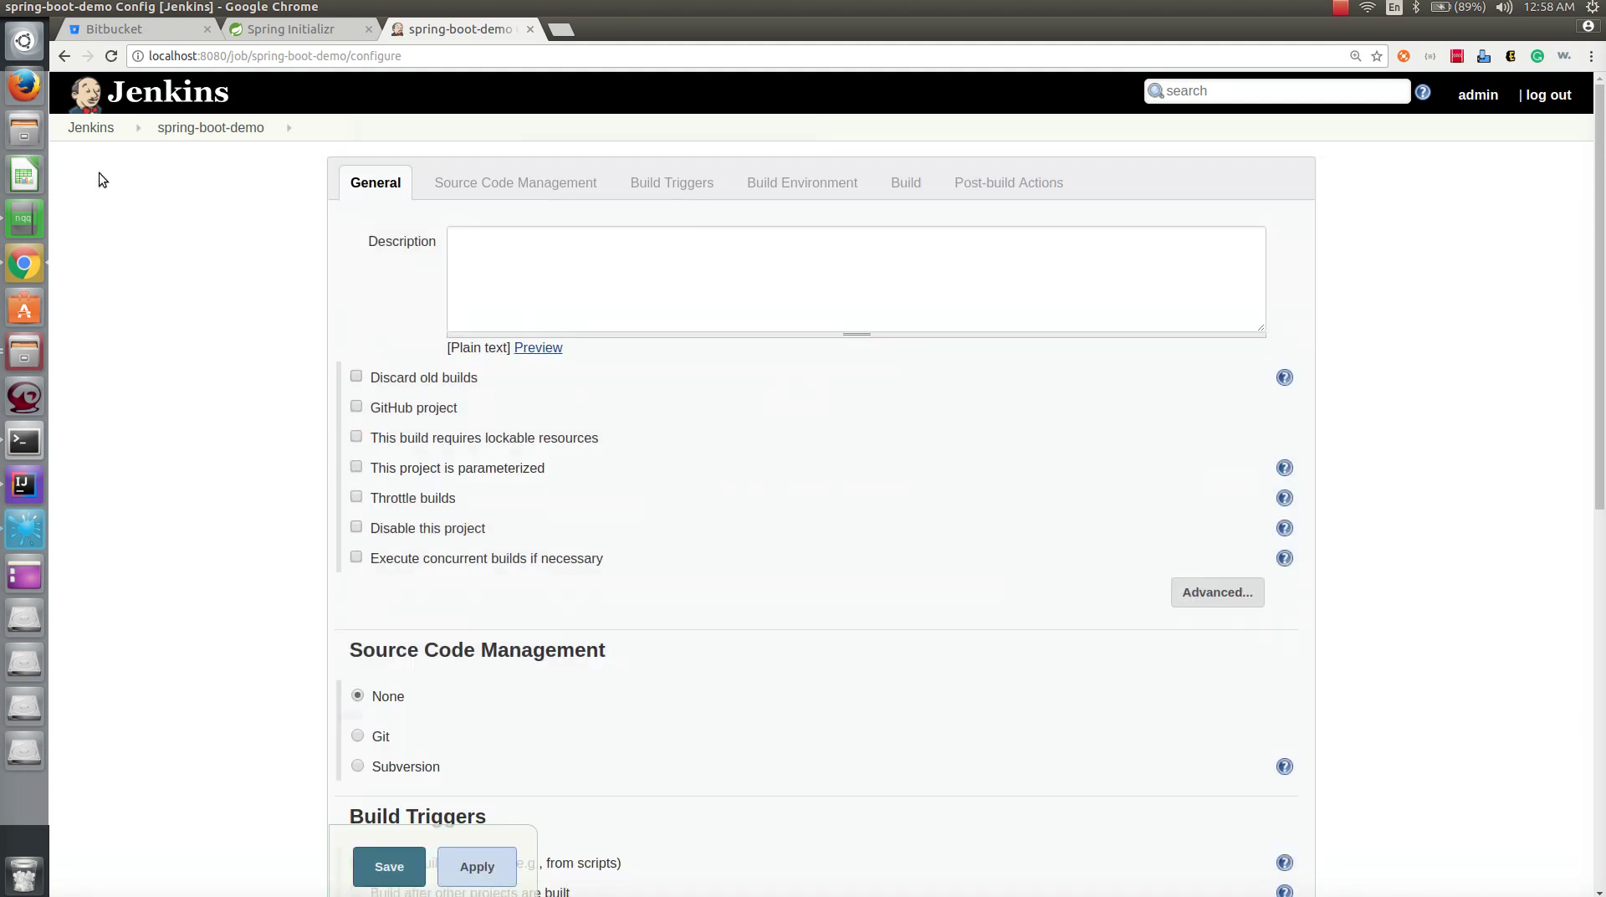
left_click(92, 130)
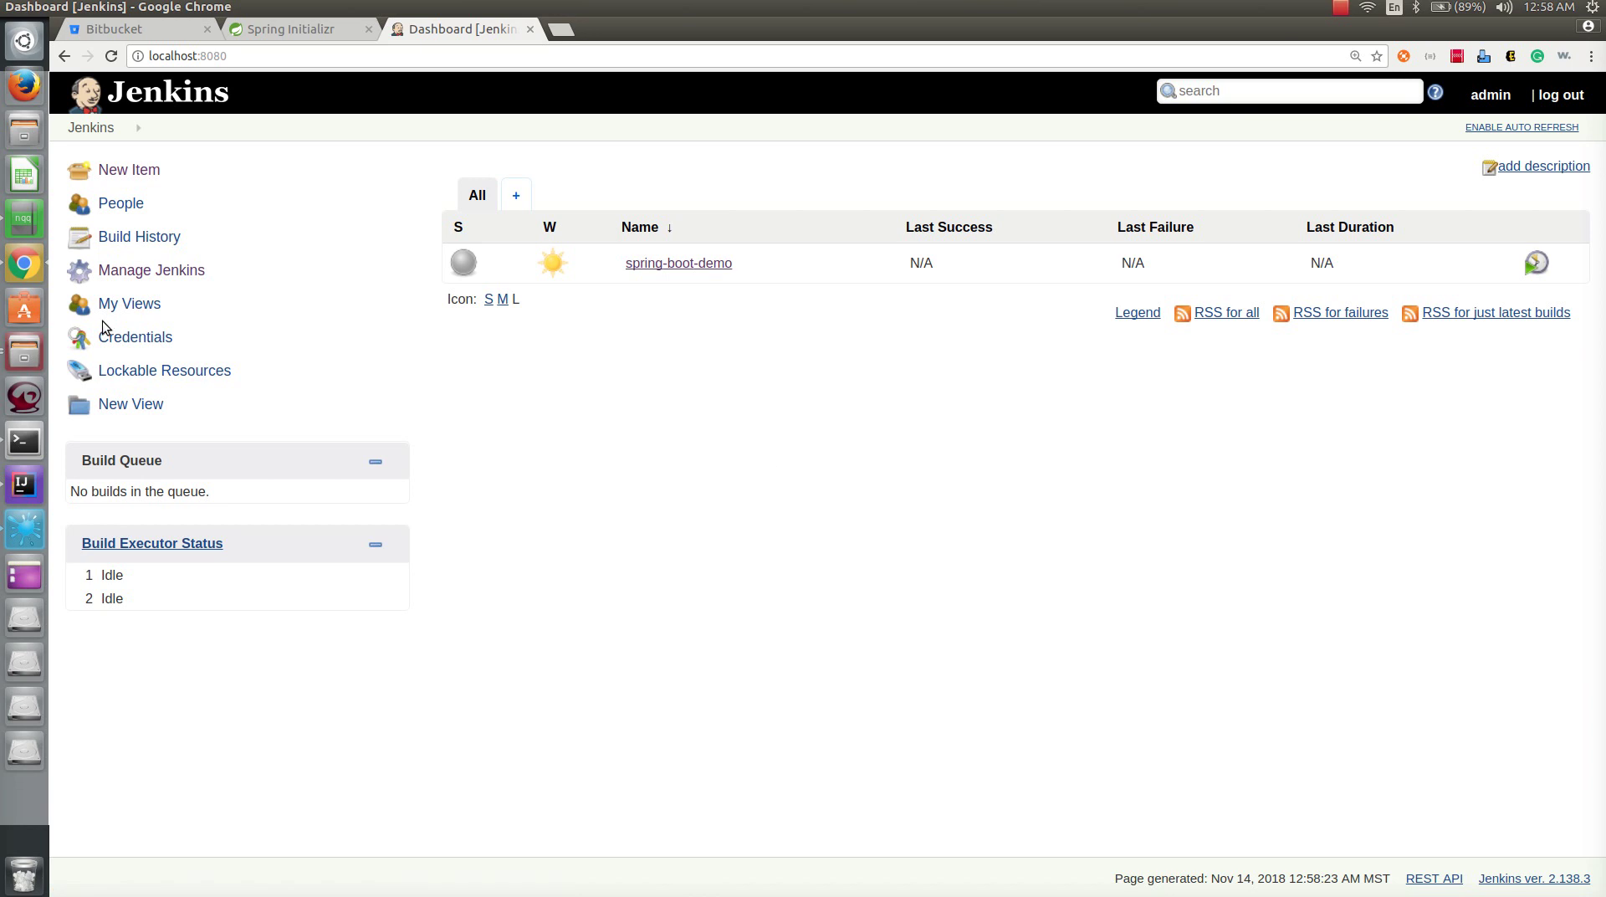
- Filter the available plugins for bitbucket, select the Bitbucket plugin and install it
left_click(150, 273)
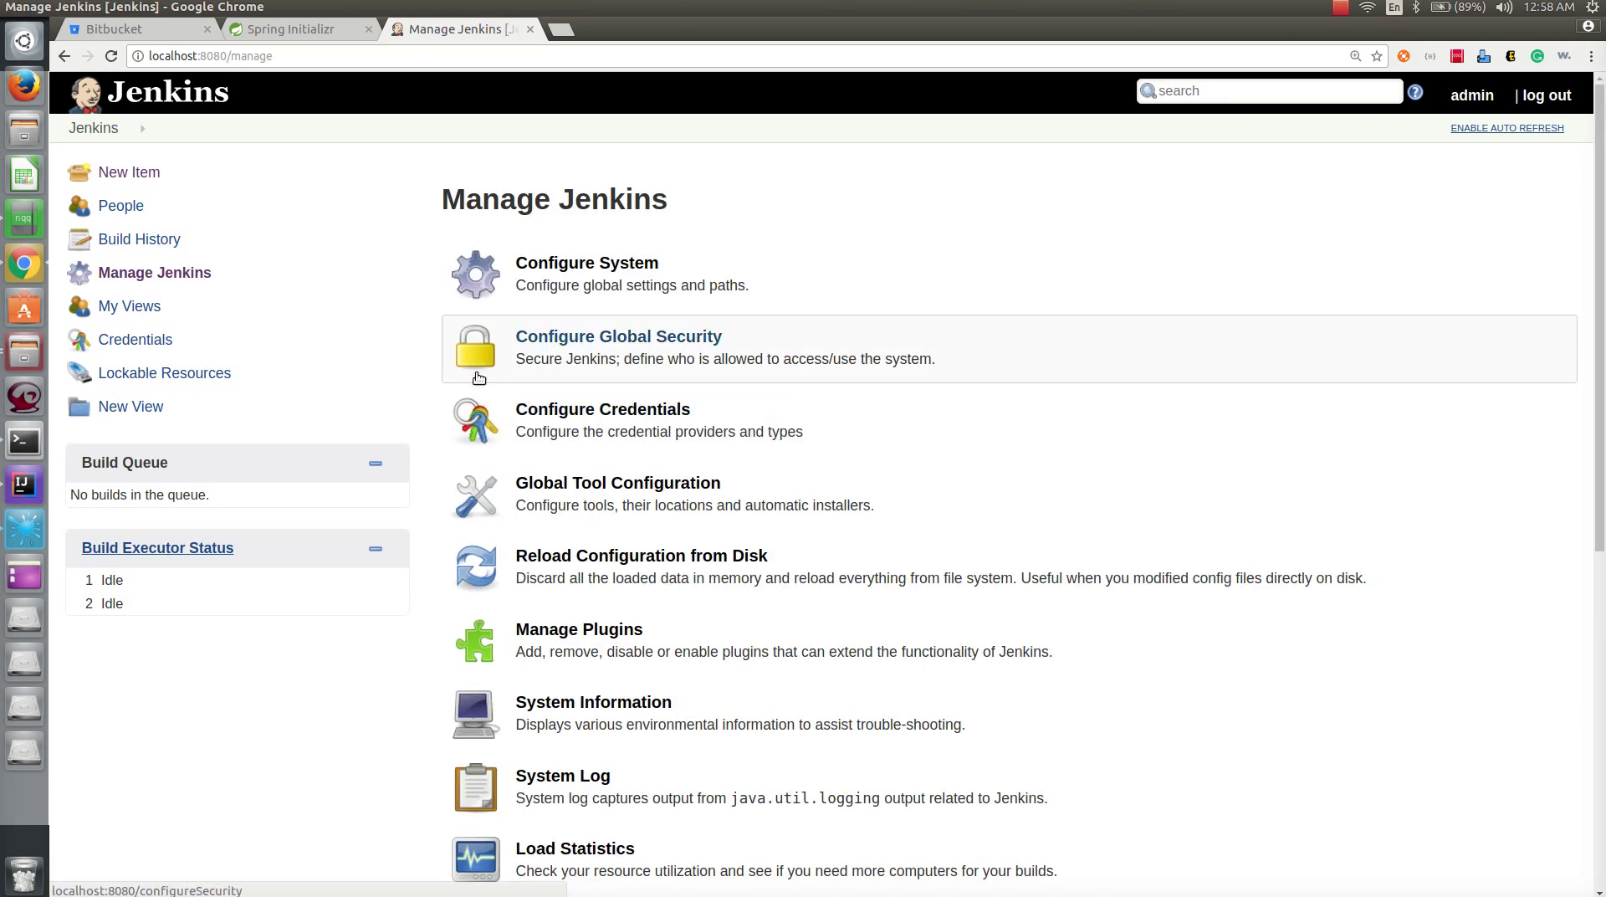
left_click(591, 640)
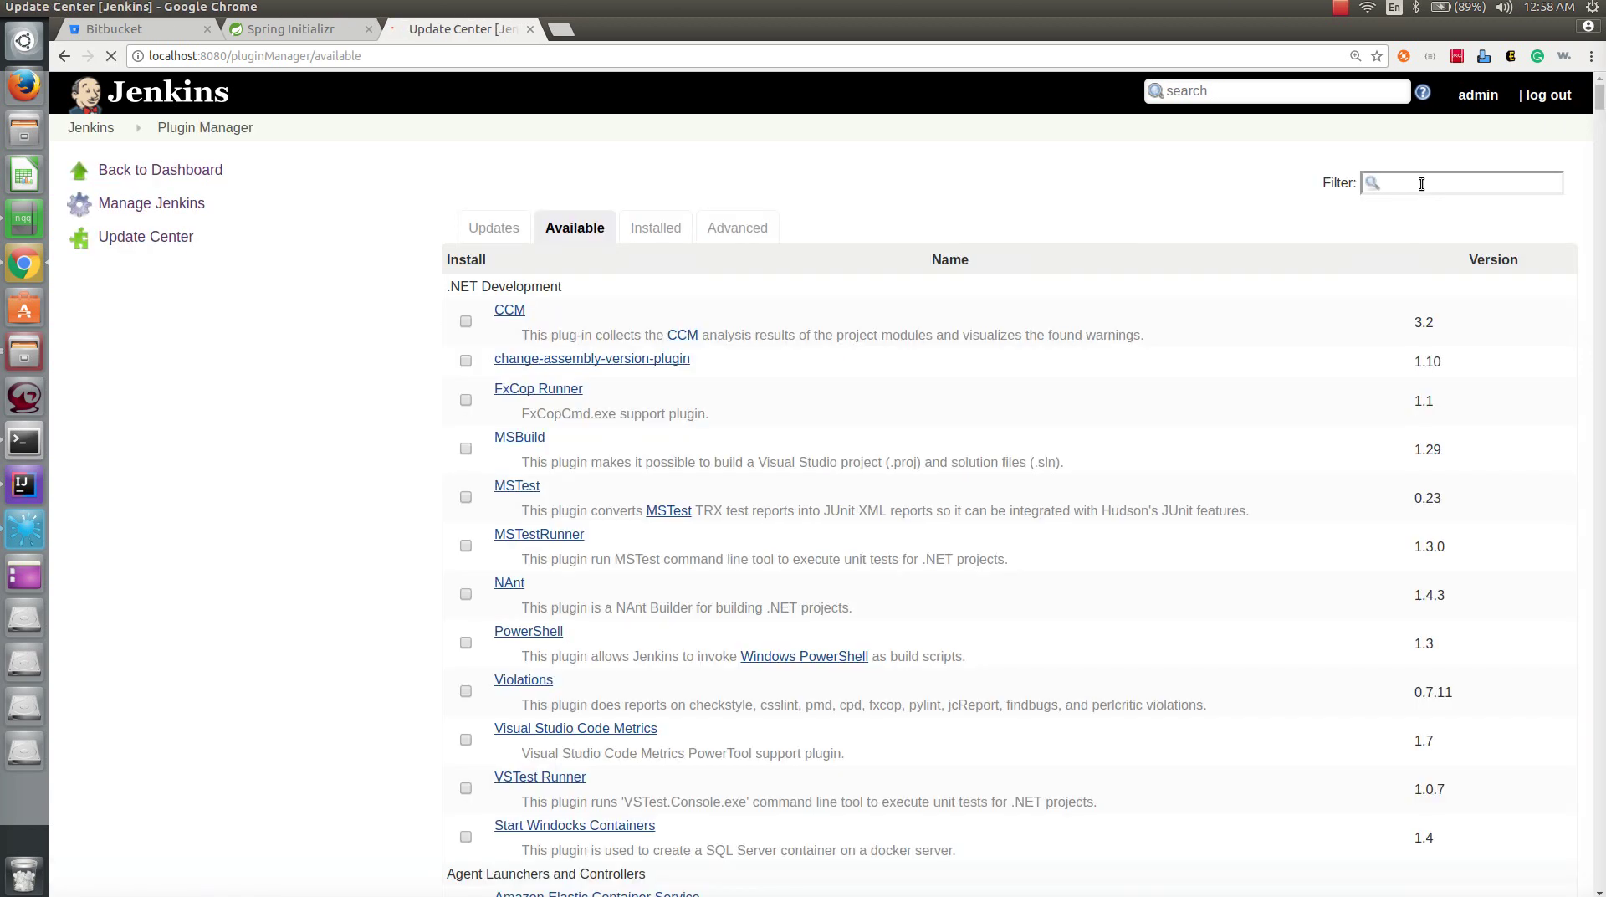
type("bit")
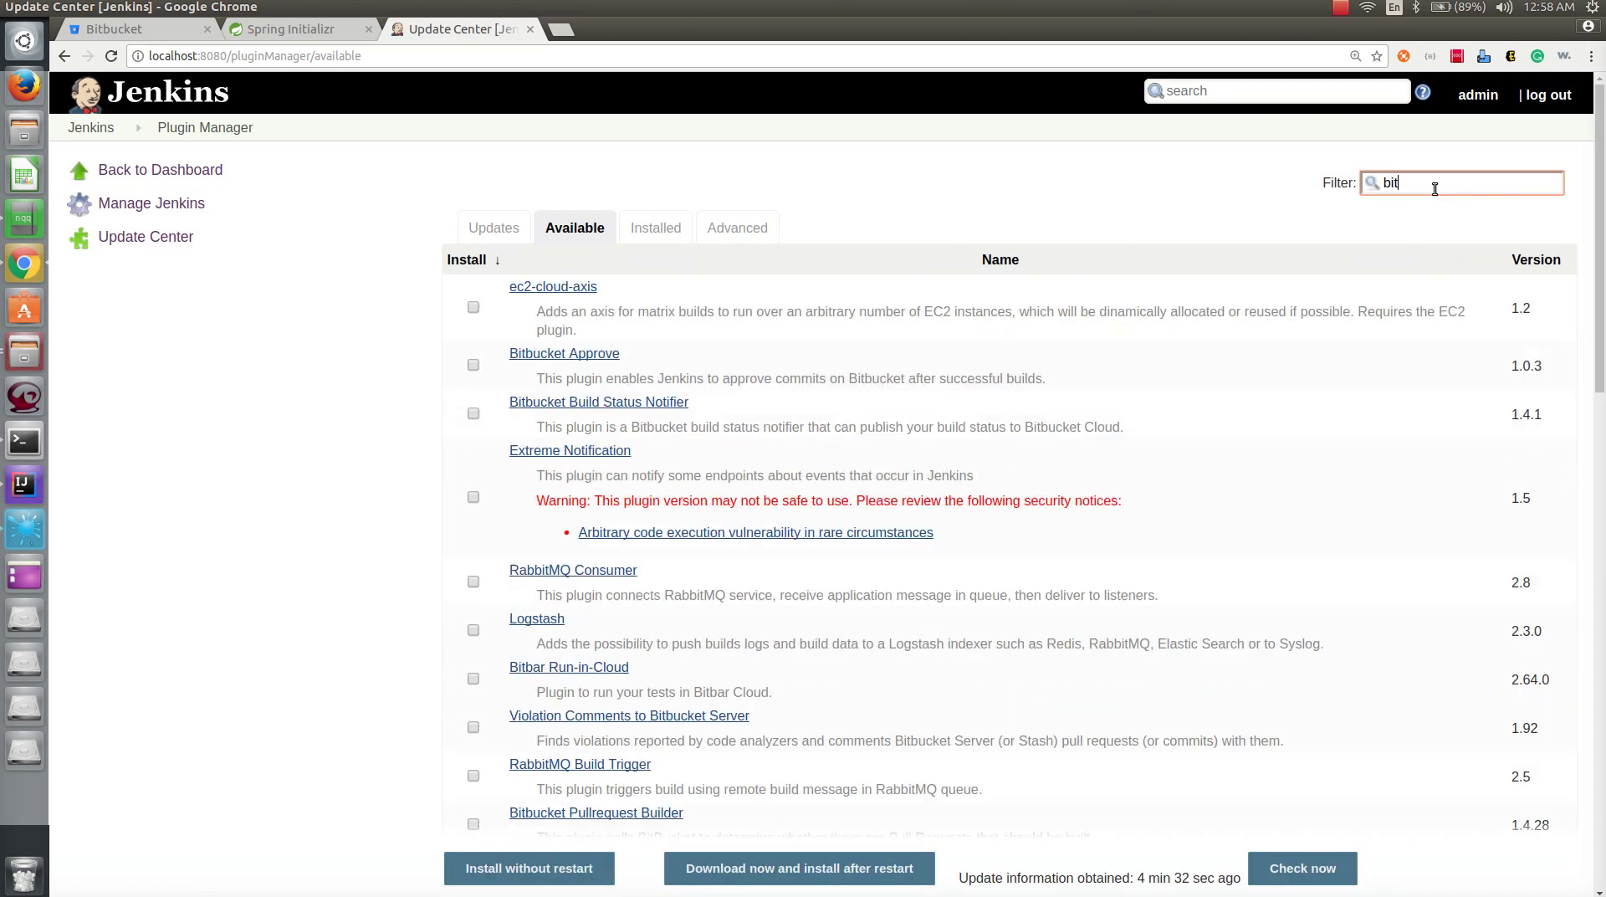
type("bucke")
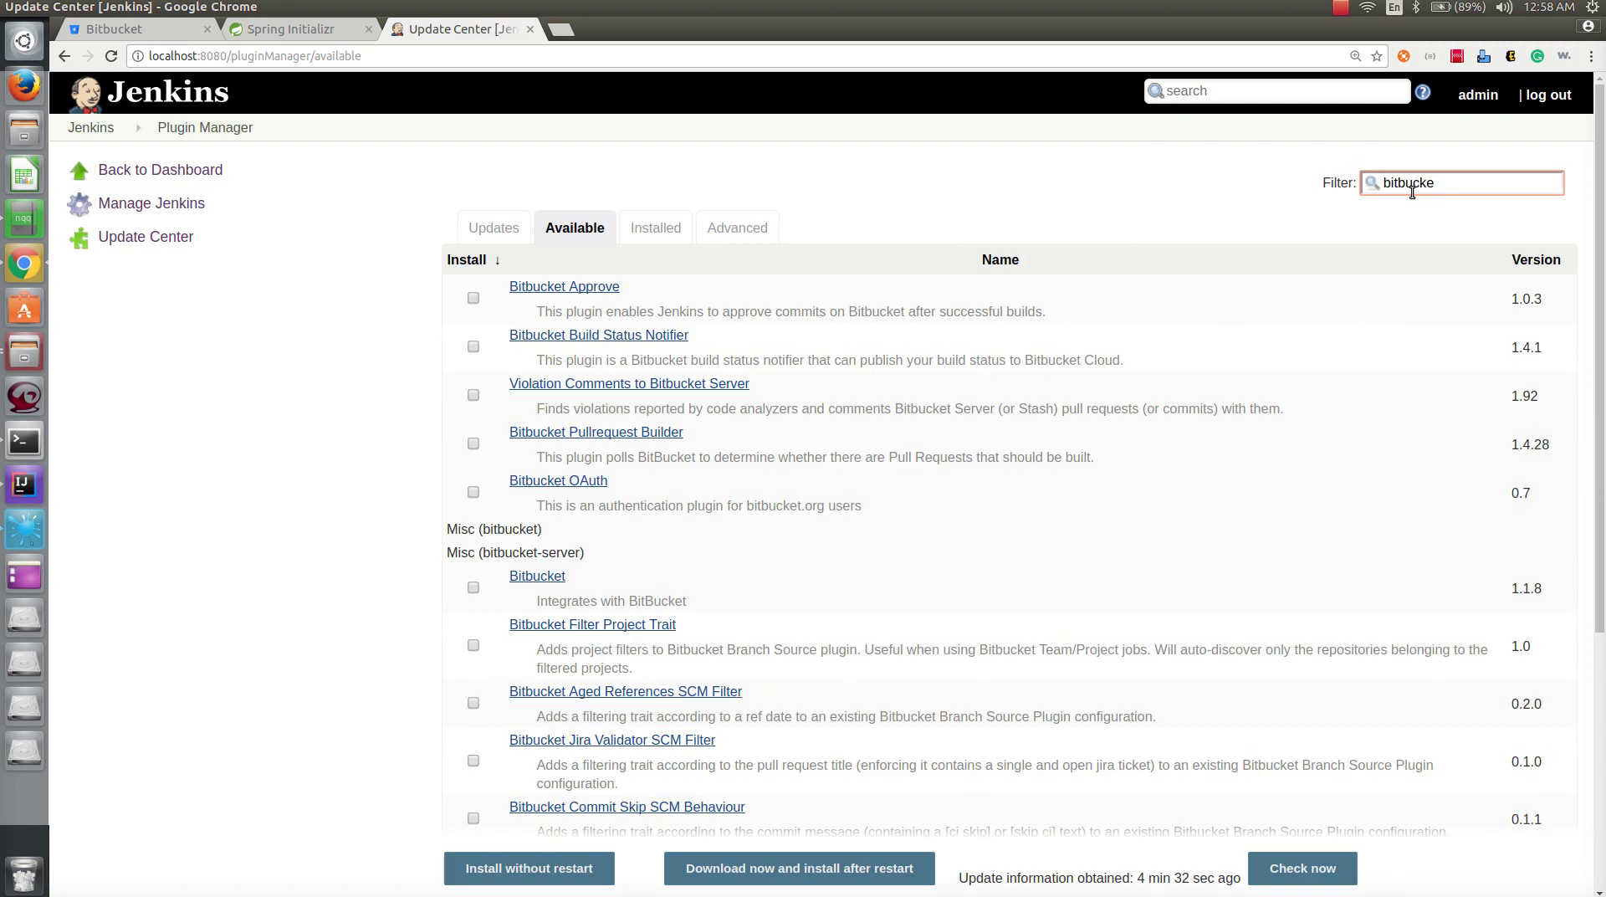
type("rt")
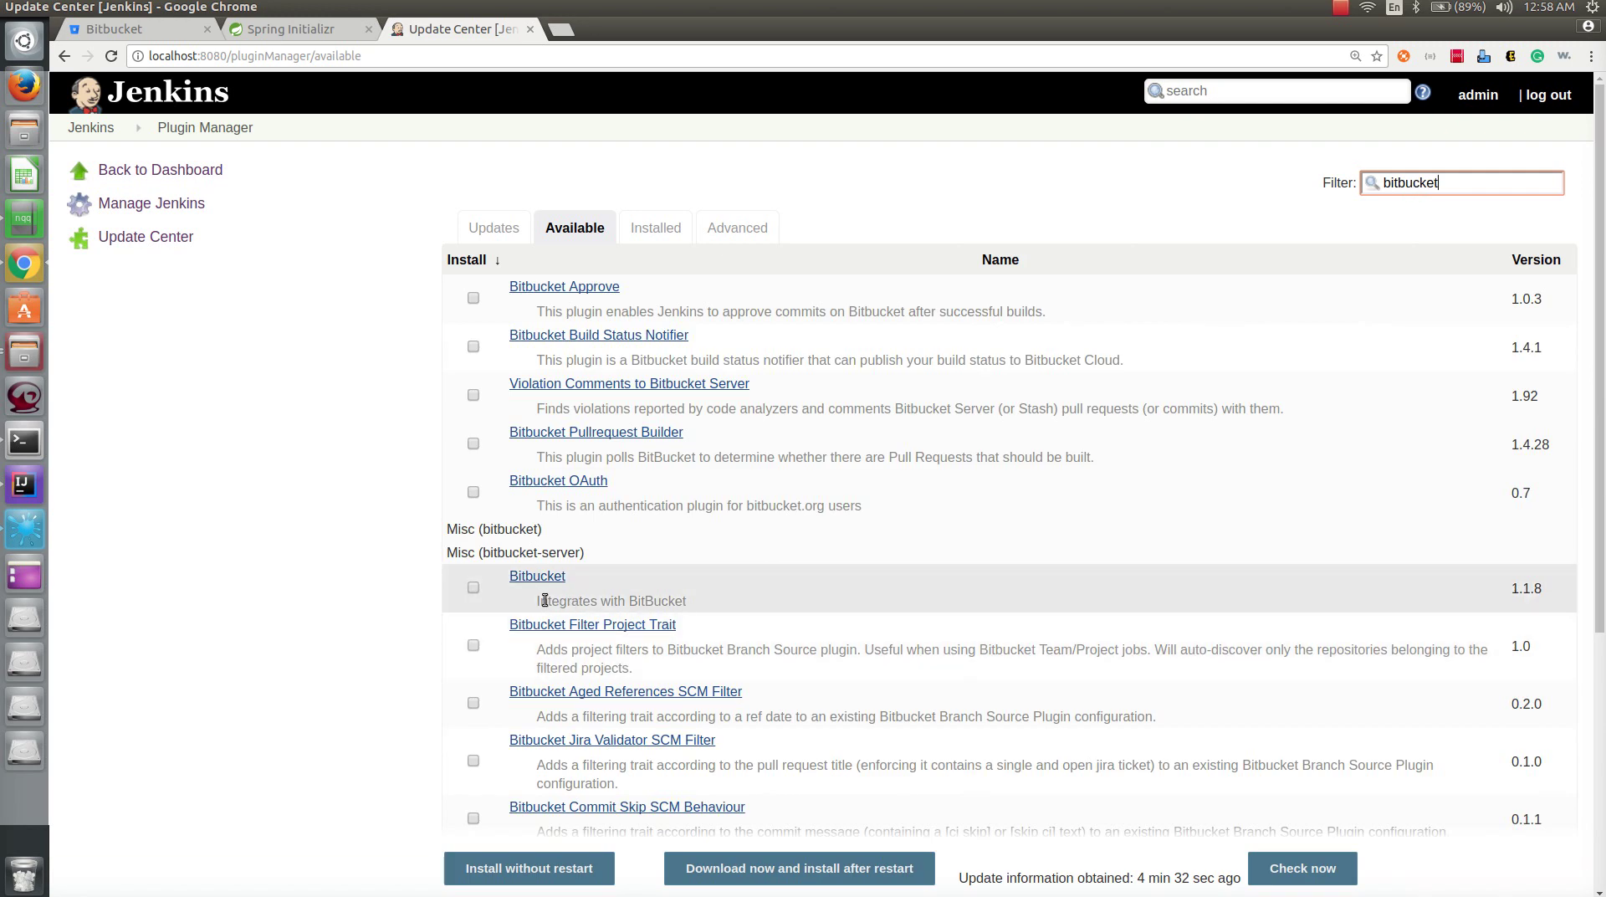
left_click(474, 588)
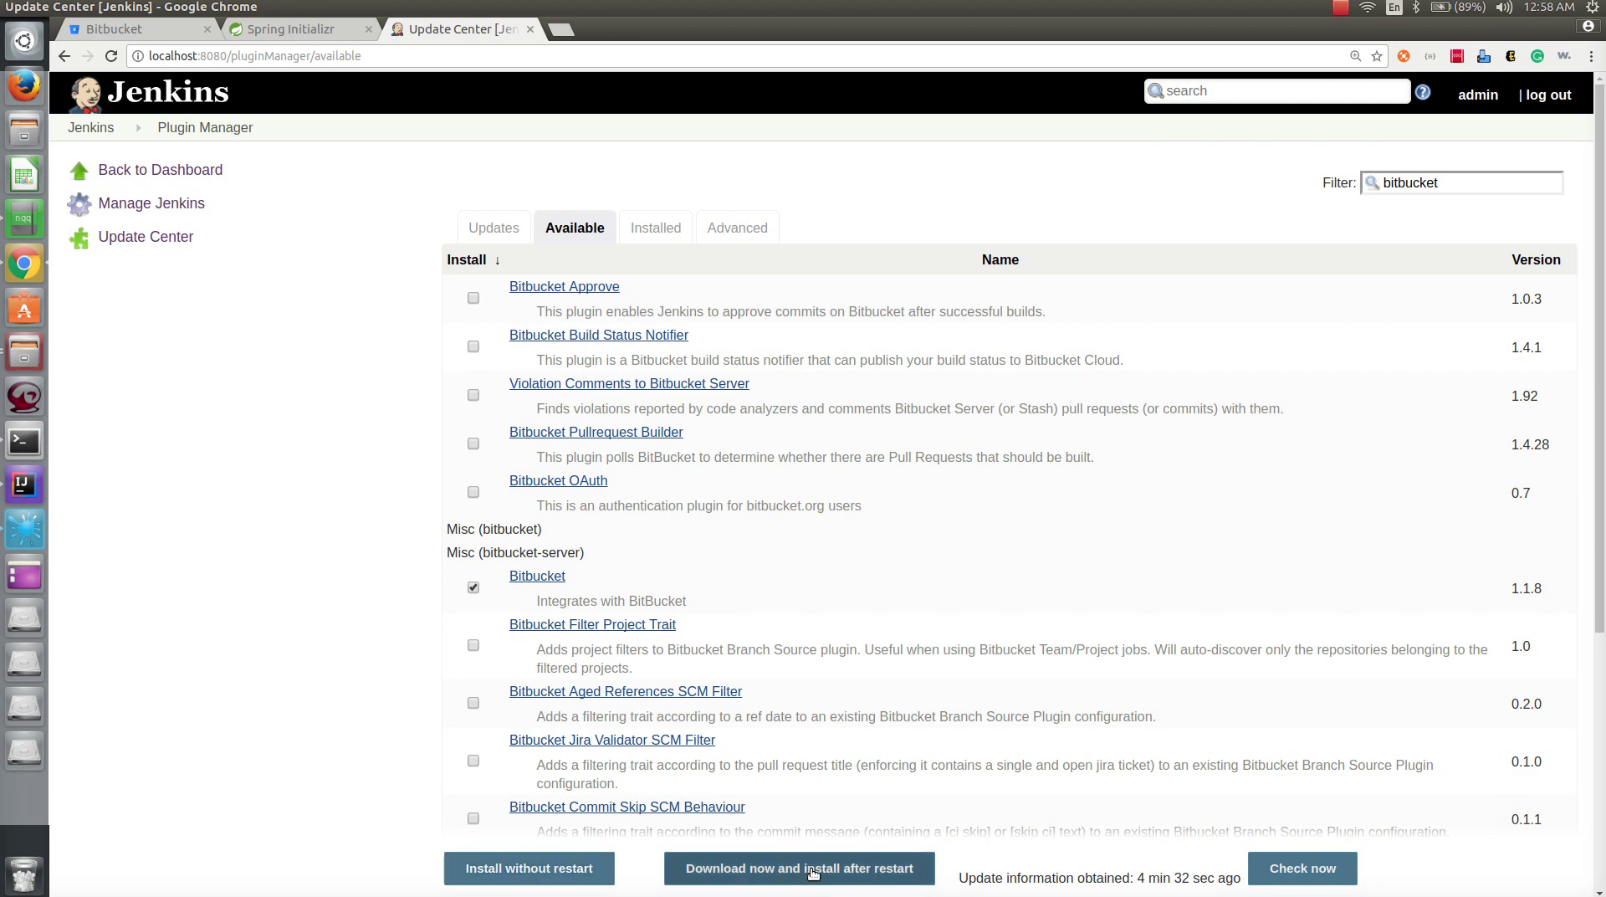
left_click(544, 879)
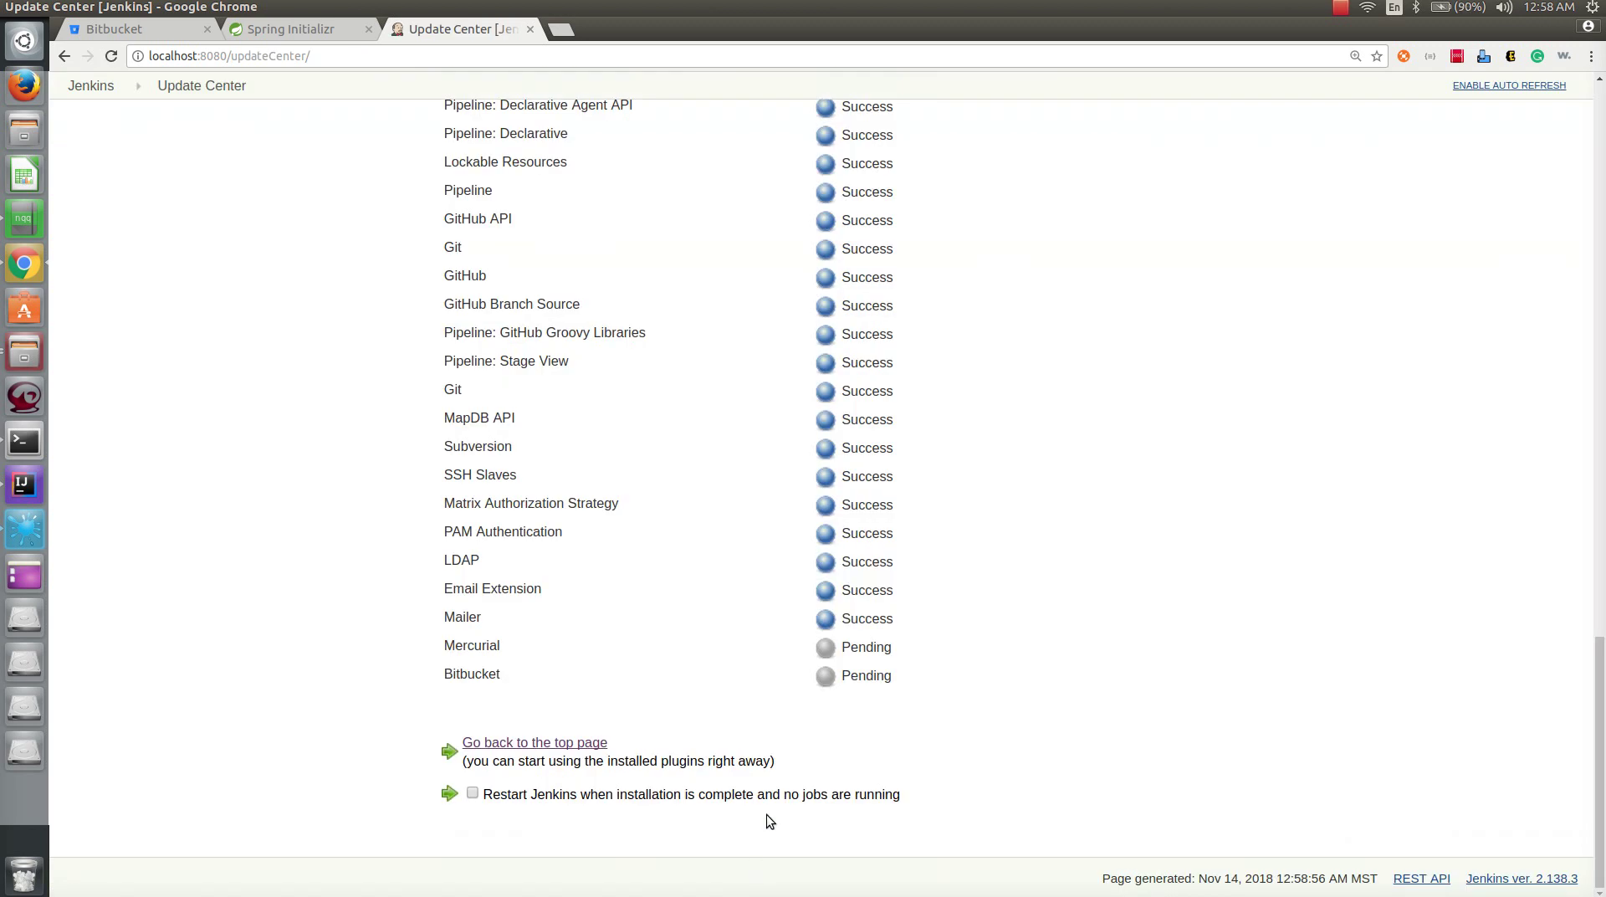
- Have Jenkins restart automatically once the Bitbucket plugin installation completes
scroll(866, 630, "up", 6)
scroll(862, 624, "down", 6)
left_click(472, 795)
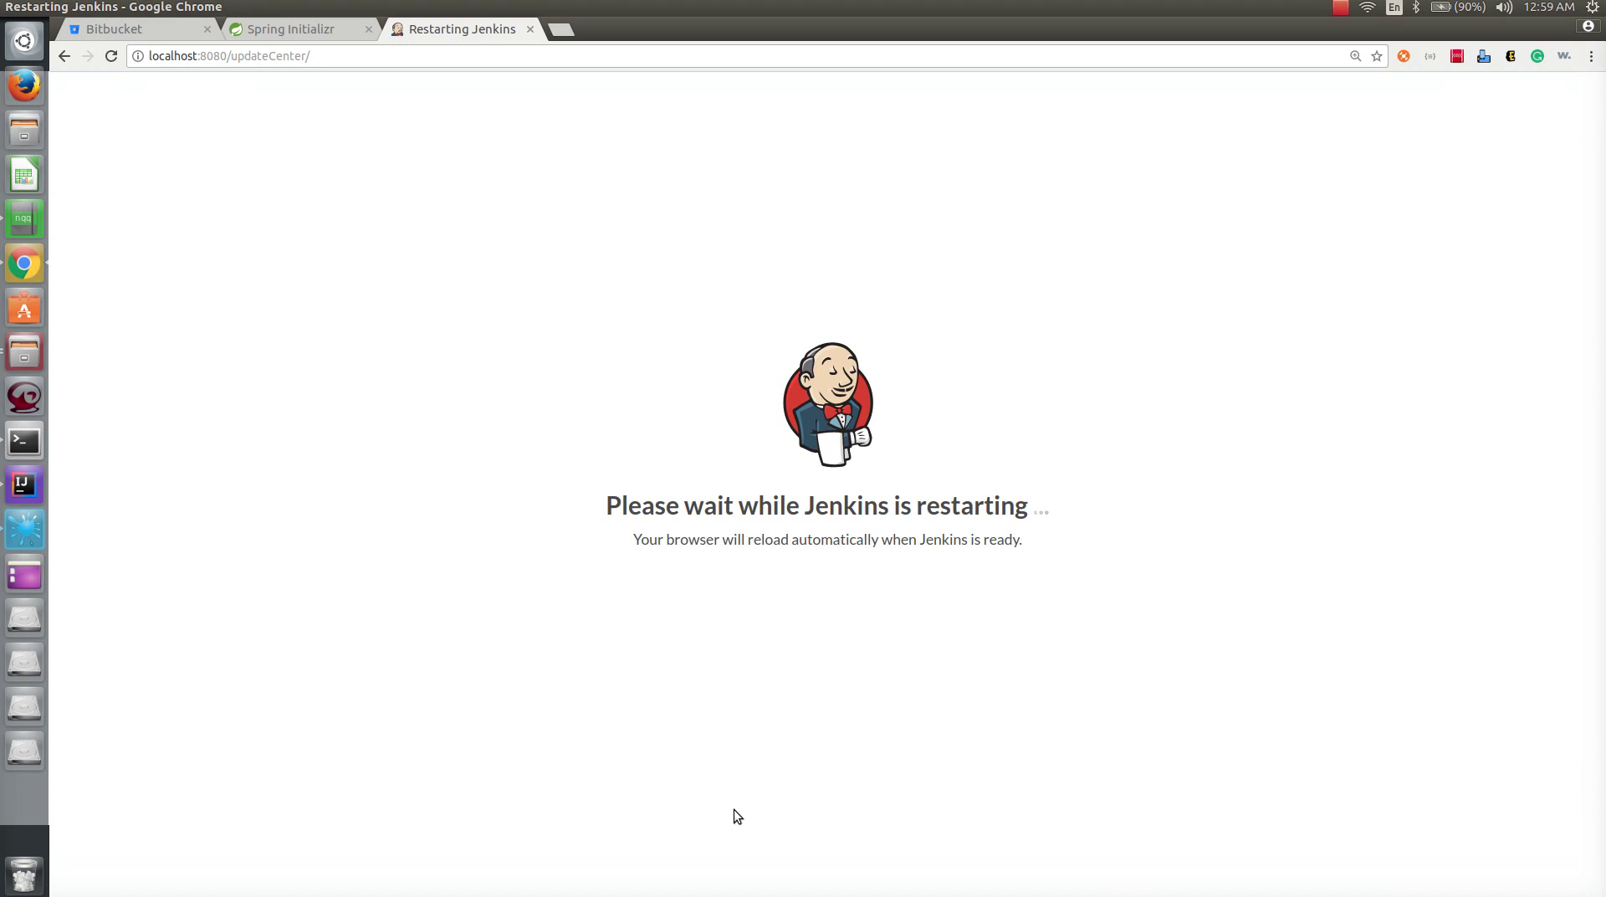
- Check the Jenkins log in the terminal, then bring up the spring-boot-demo Bitbucket repository page
left_click(23, 448)
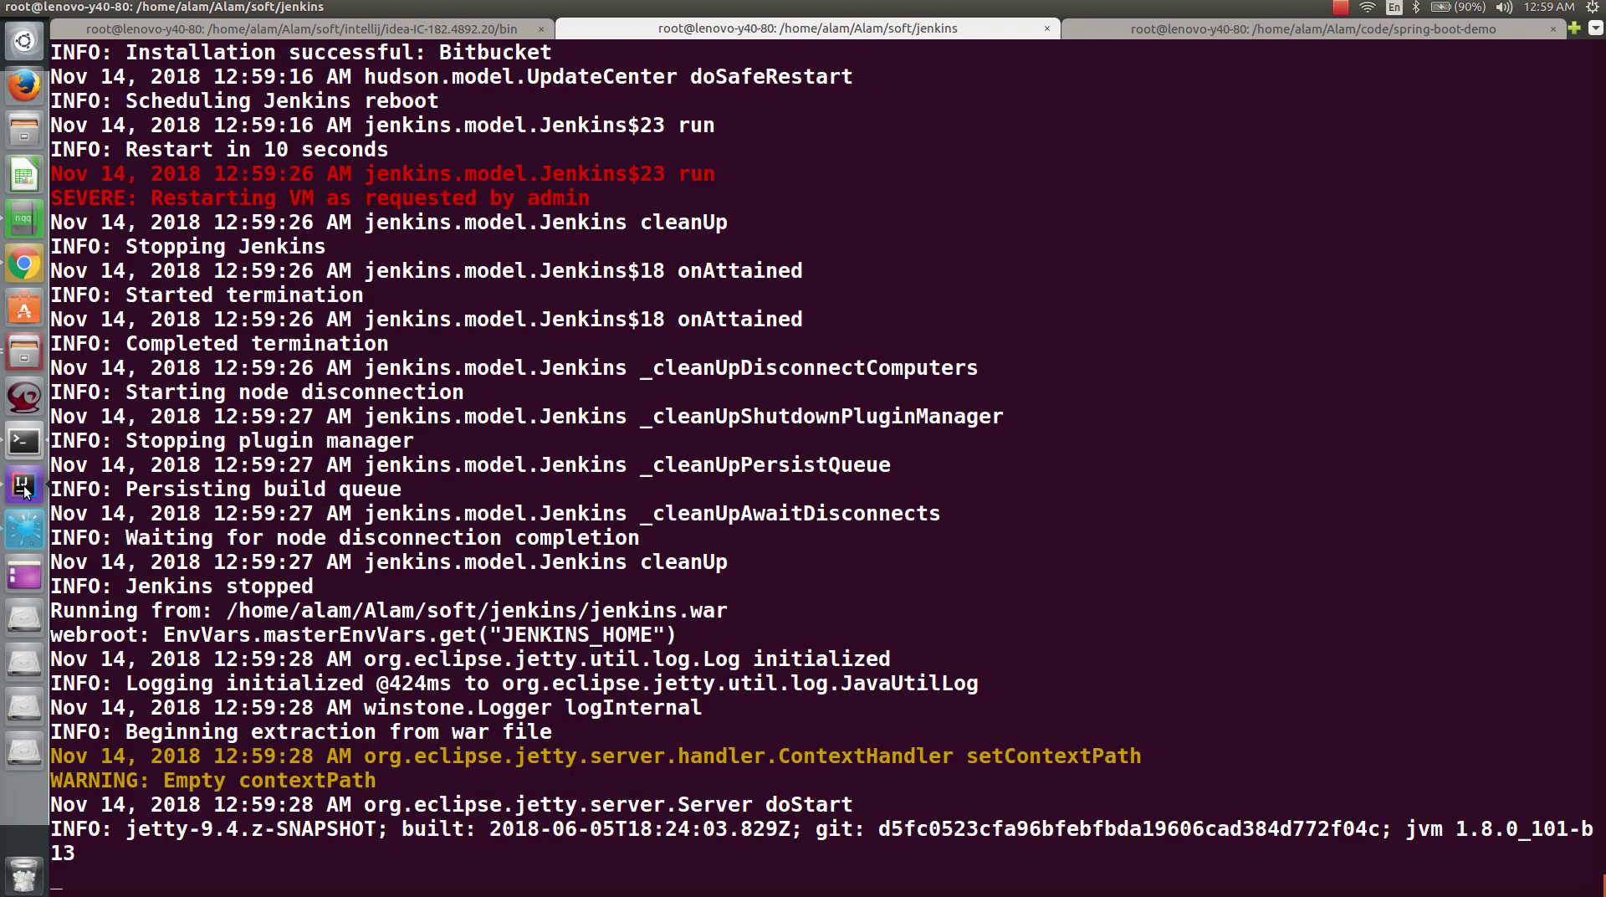
left_click(23, 265)
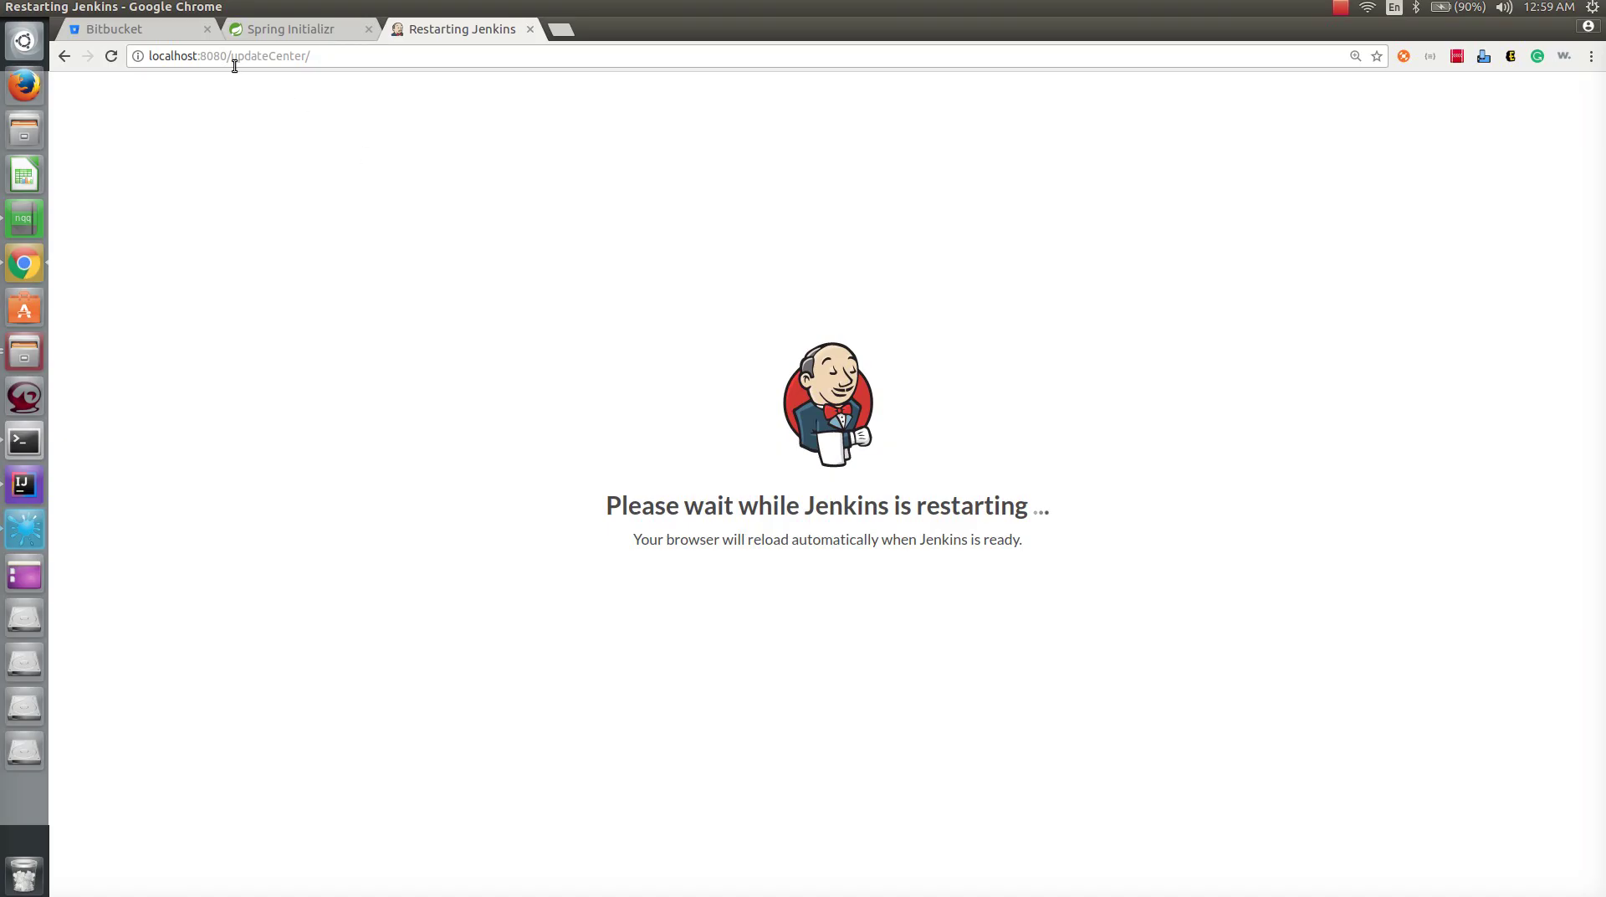
left_click(148, 30)
scroll(714, 708, "down", 3)
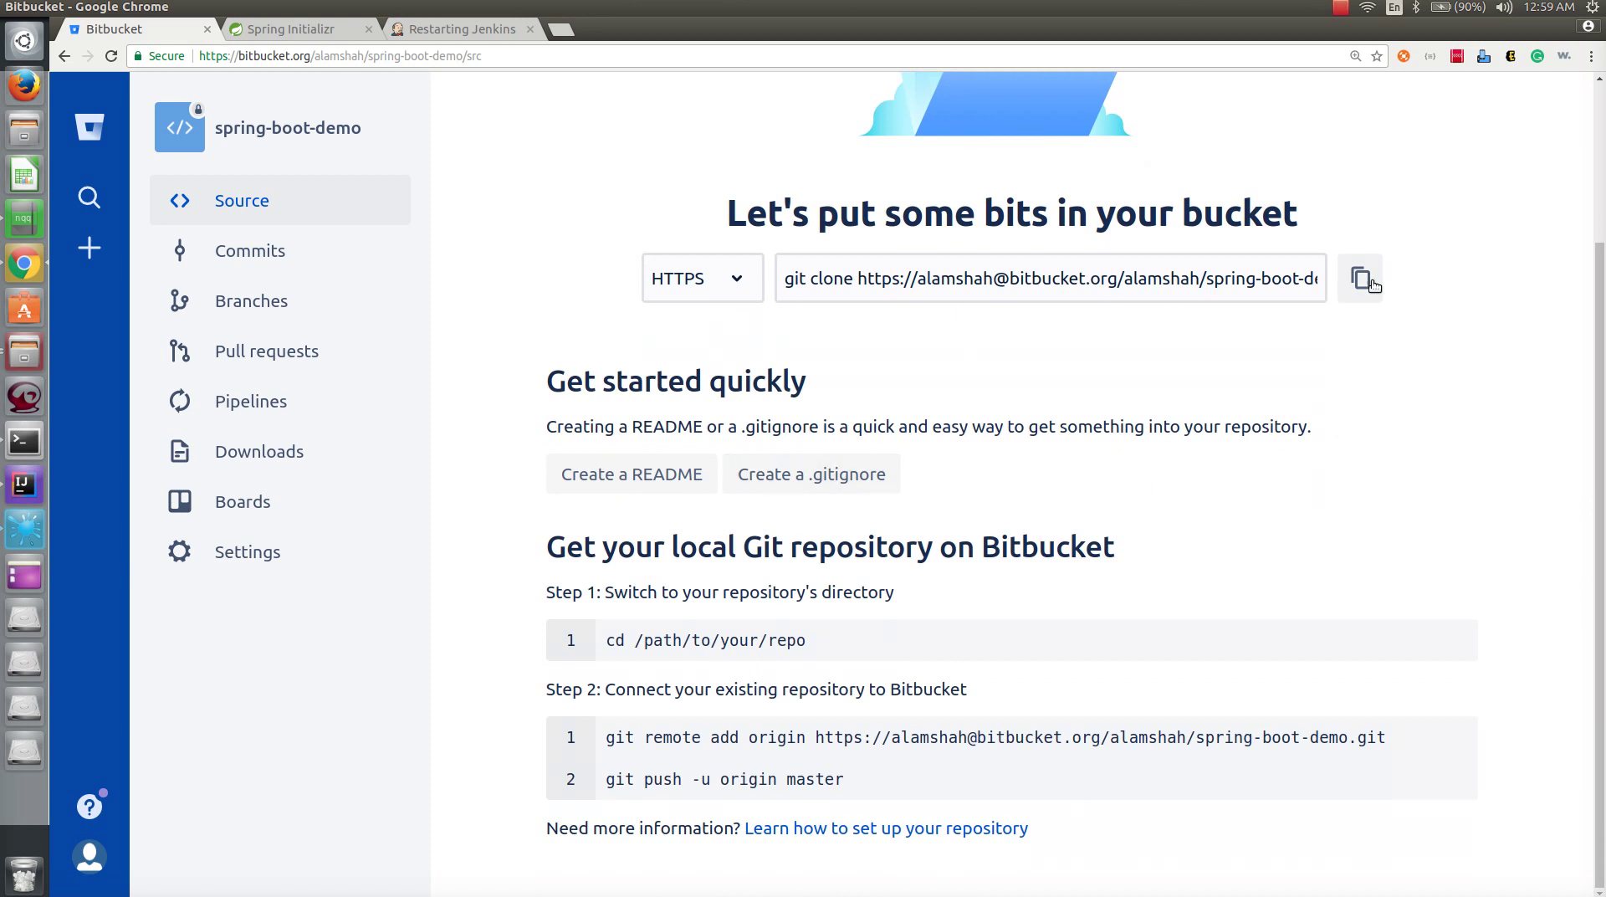
- Copy the repository's git clone command from Bitbucket and bring the Jenkins terminal forward
left_click(1361, 279)
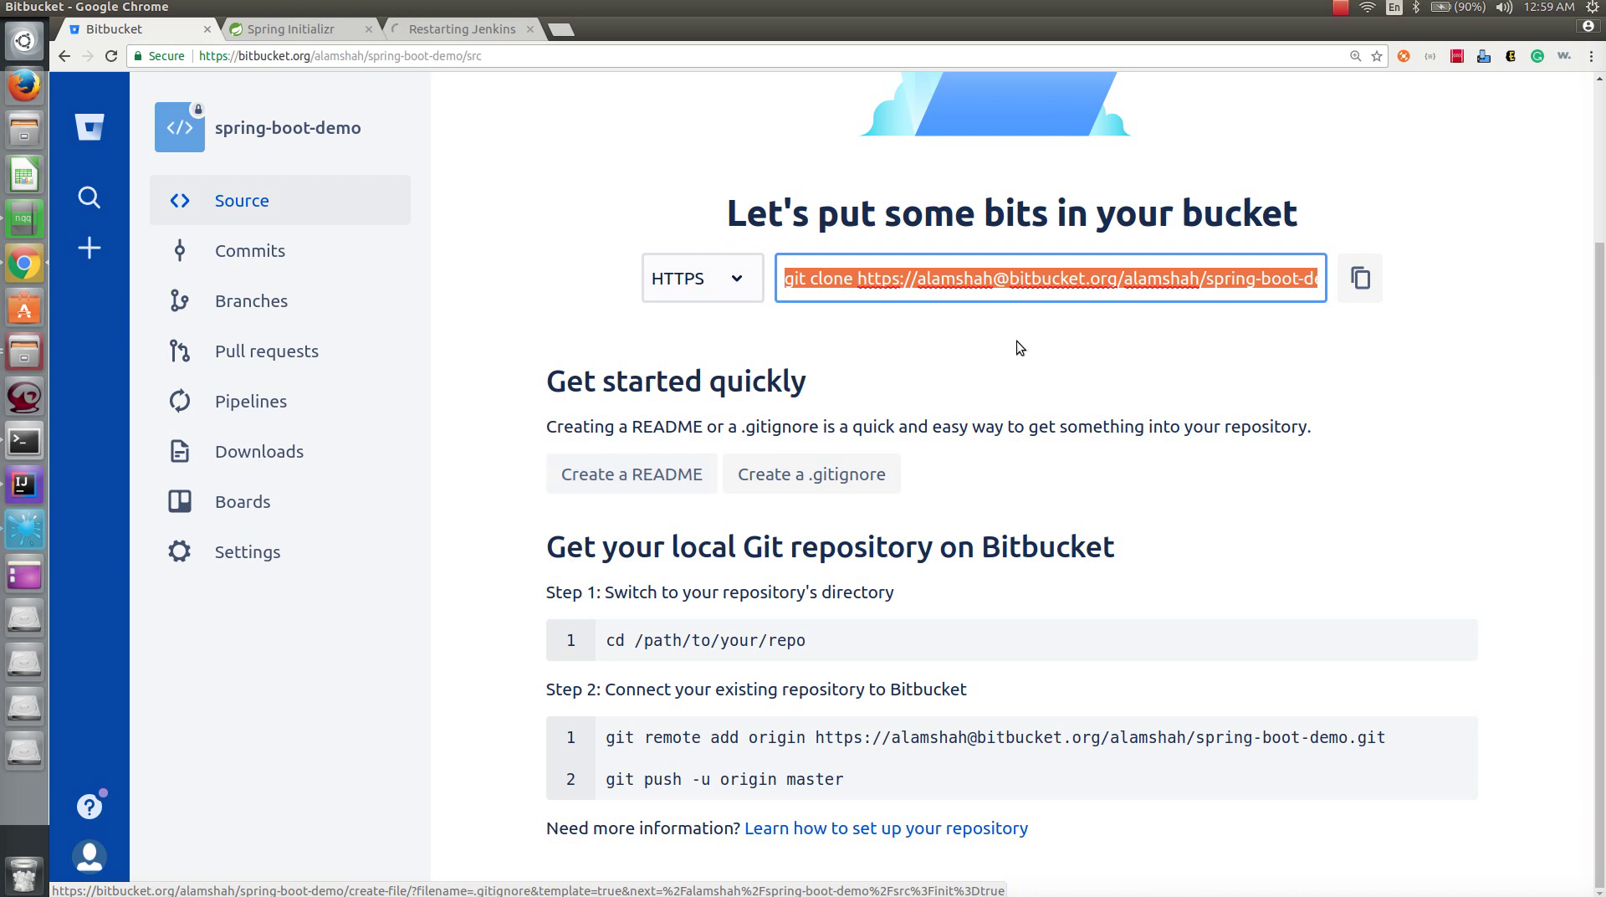
left_click(1361, 293)
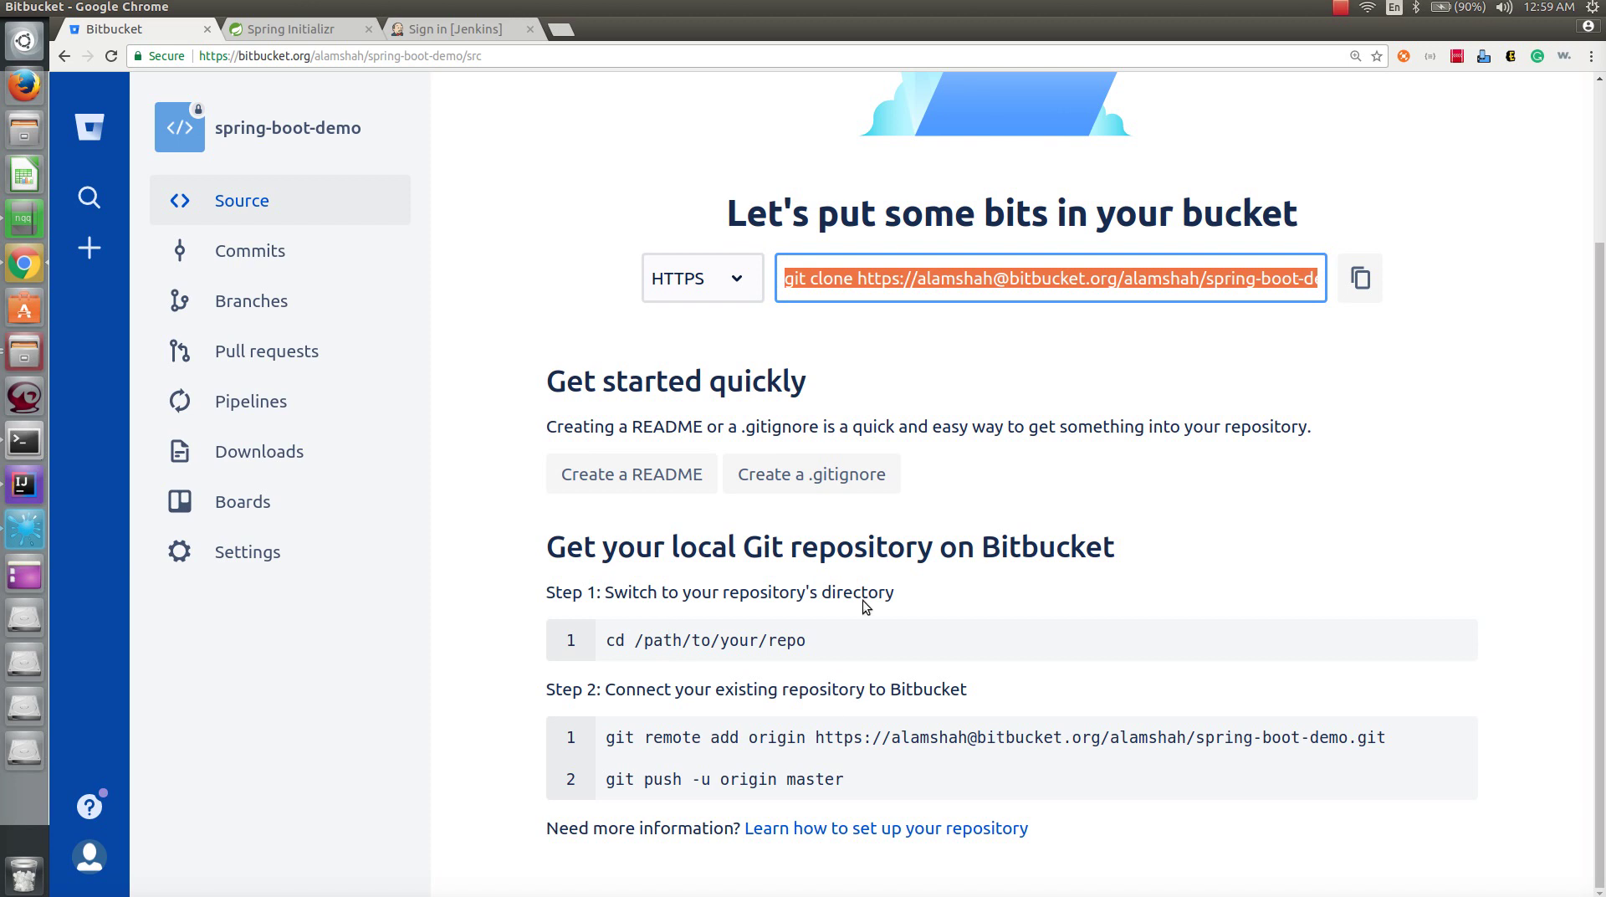
left_click(23, 456)
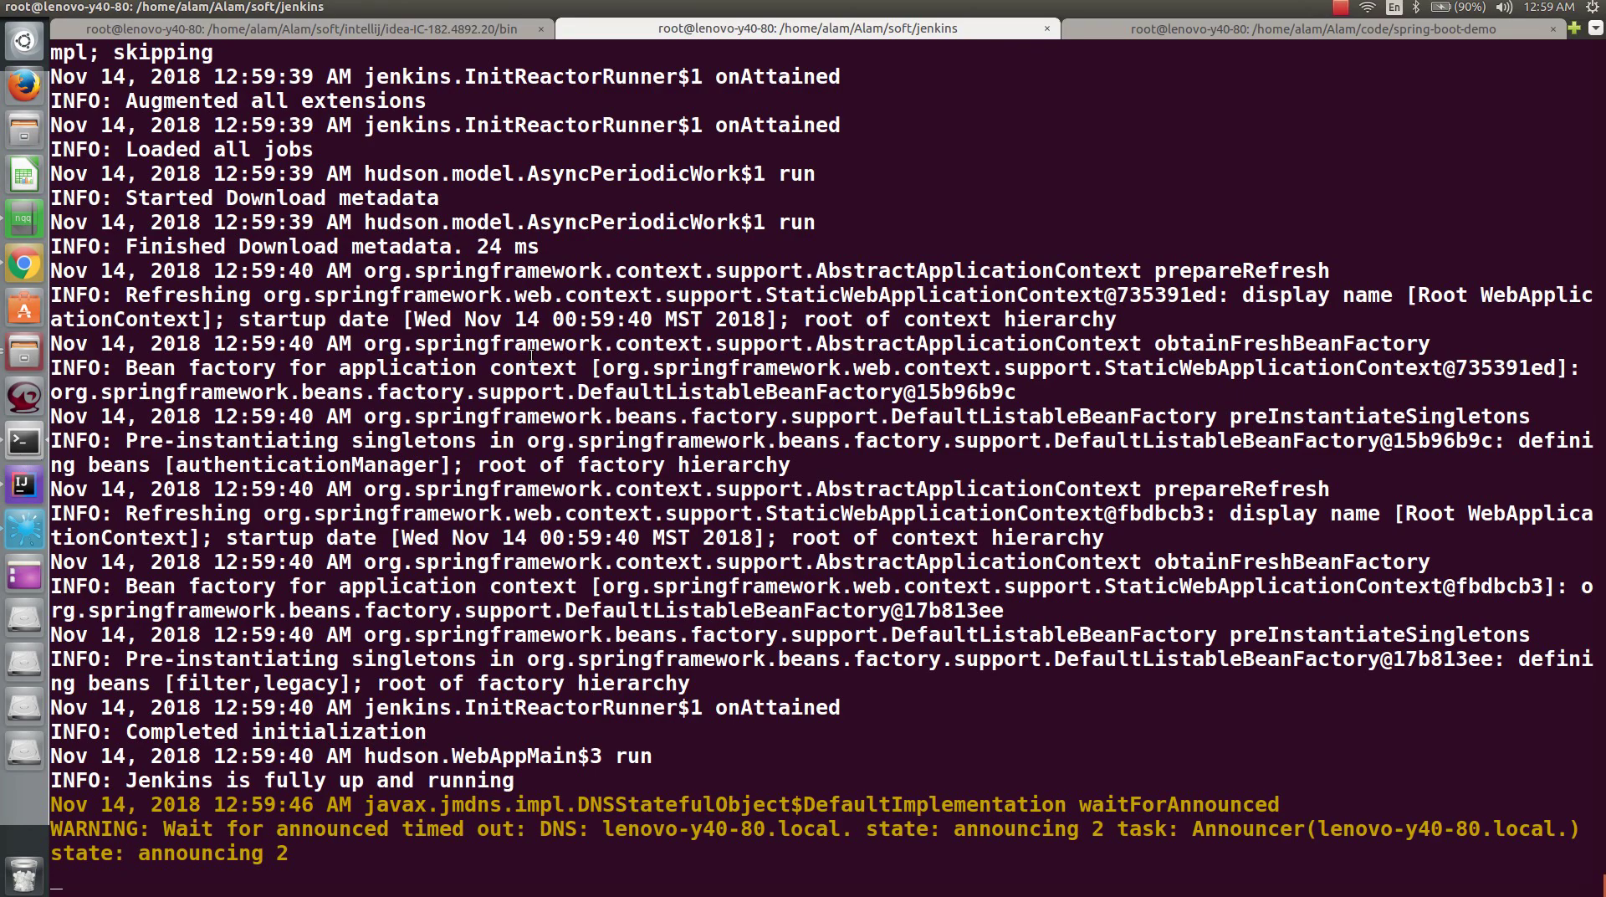
- Run git init in the spring-boot-demo project's terminal session
left_click(1151, 32)
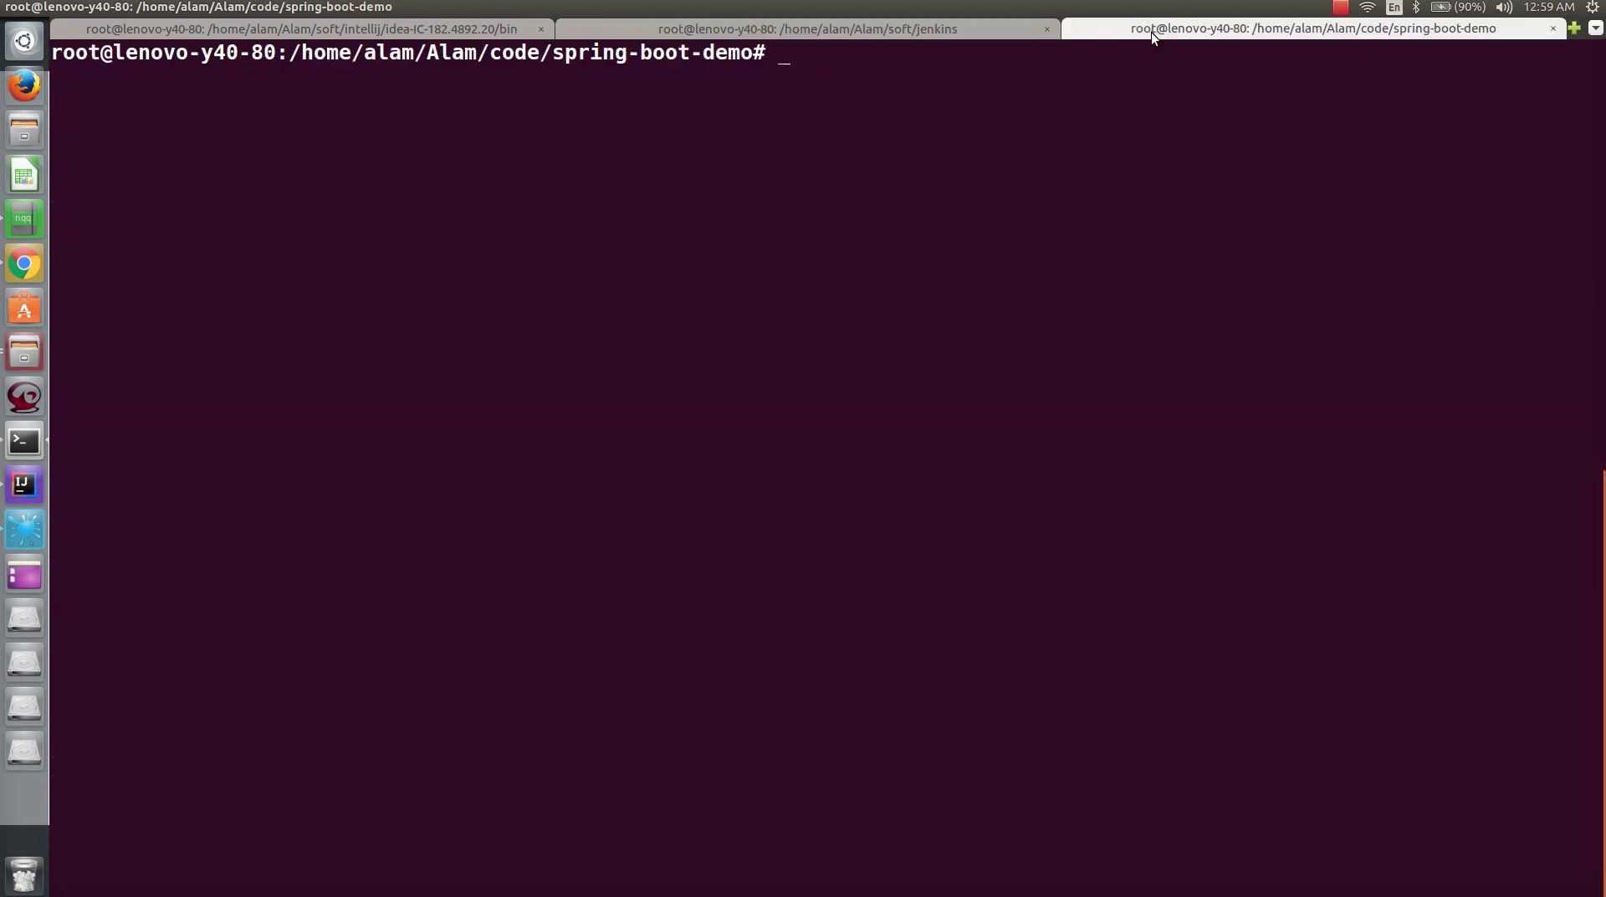
left_click_drag(288, 53, 749, 55)
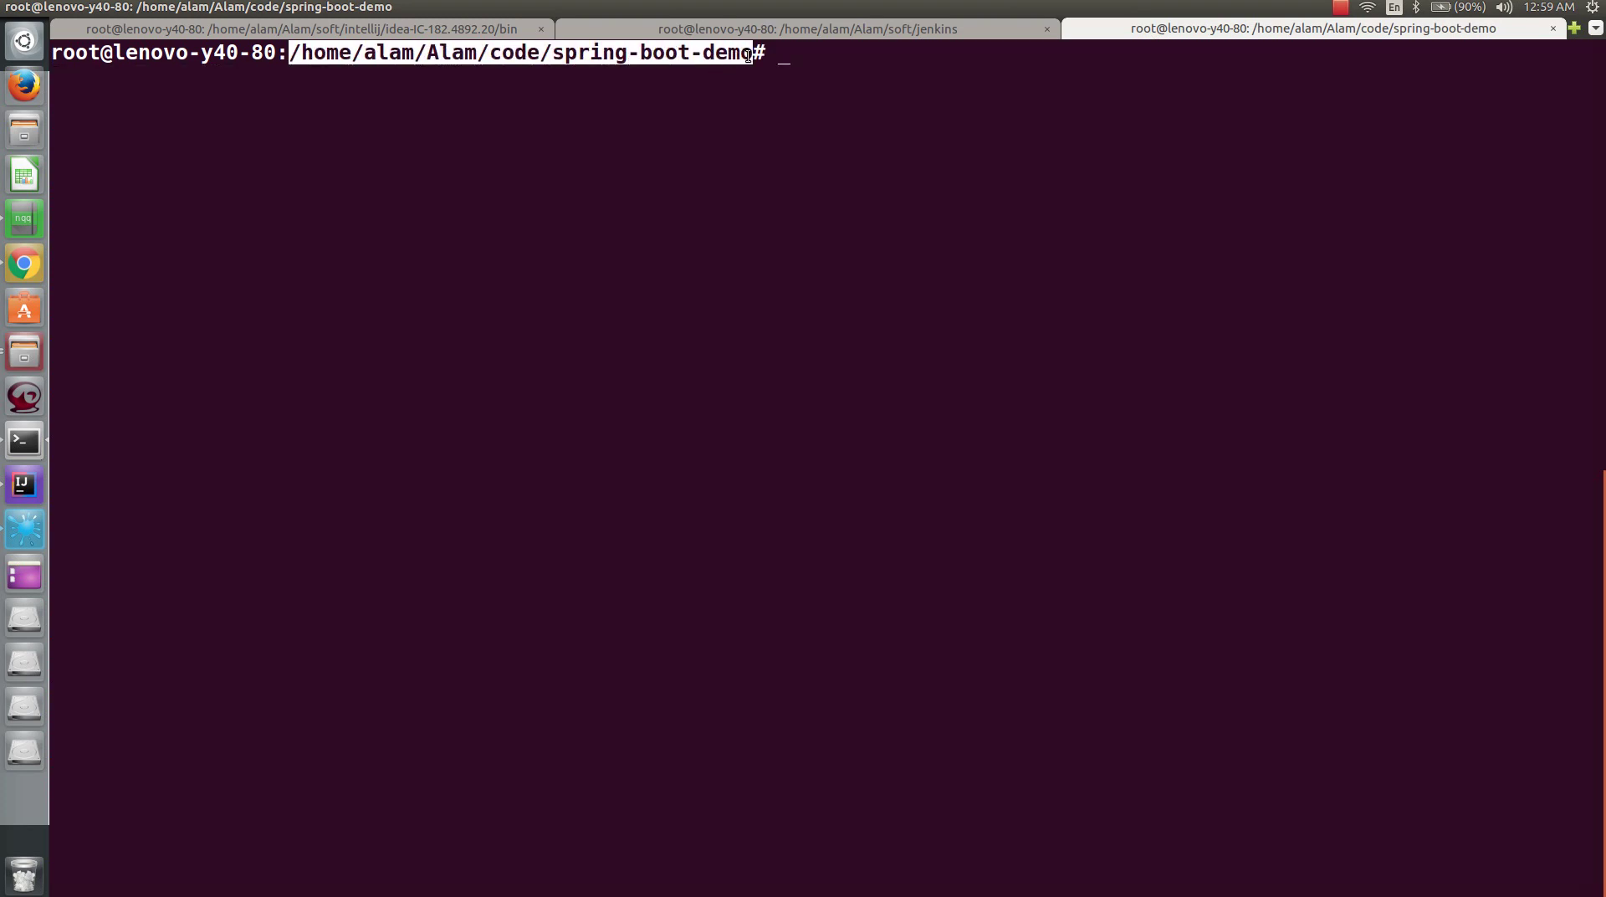
left_click(825, 61)
type("git init")
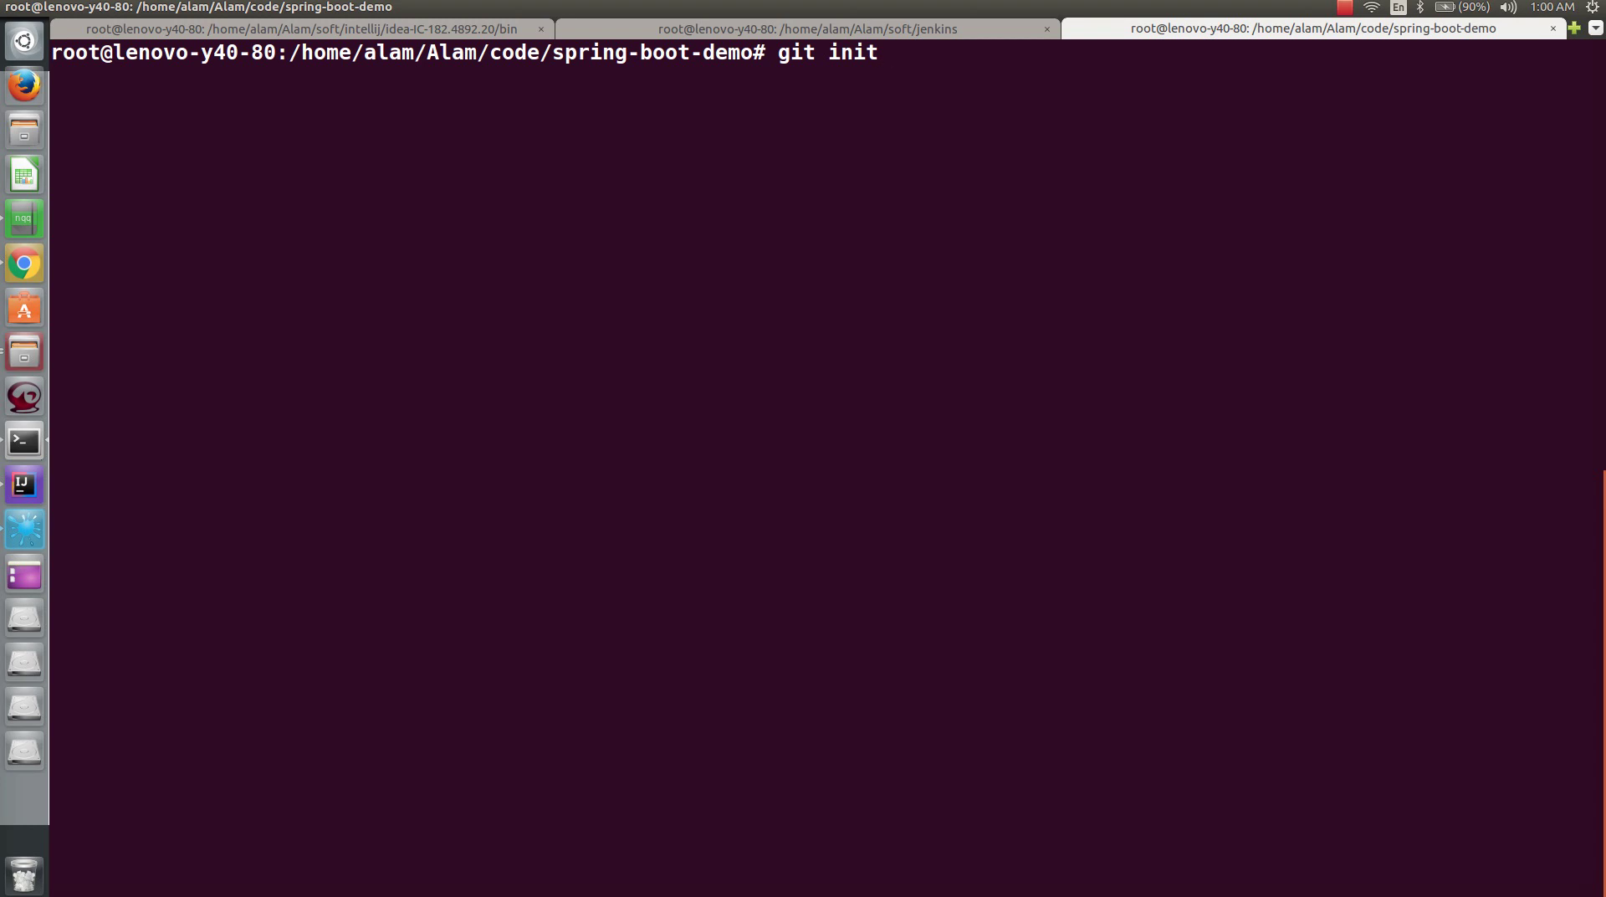
key("Return")
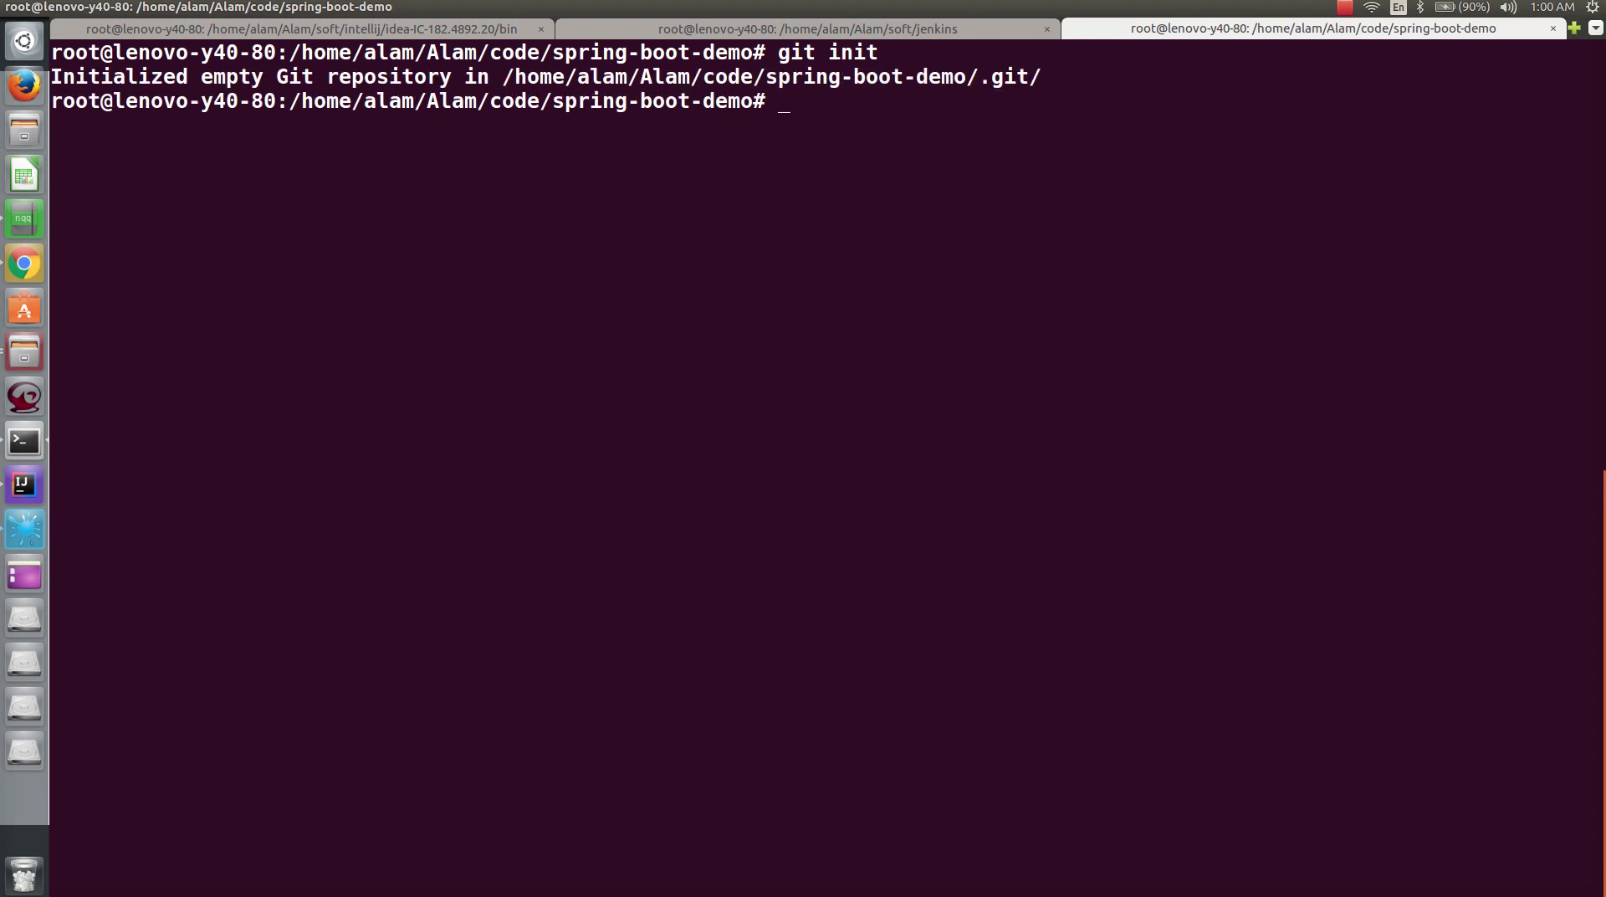
type("git a")
key("BackSpace")
key("BackSpace")
key("BackSpace")
key("BackSpace")
key("BackSpace")
- Copy the git remote add origin command from Bitbucket and run it in the terminal
key("alt+Tab")
mouse_move(606, 737)
left_mouse_down()
mouse_move(1053, 761)
mouse_move(1268, 753)
left_mouse_up()
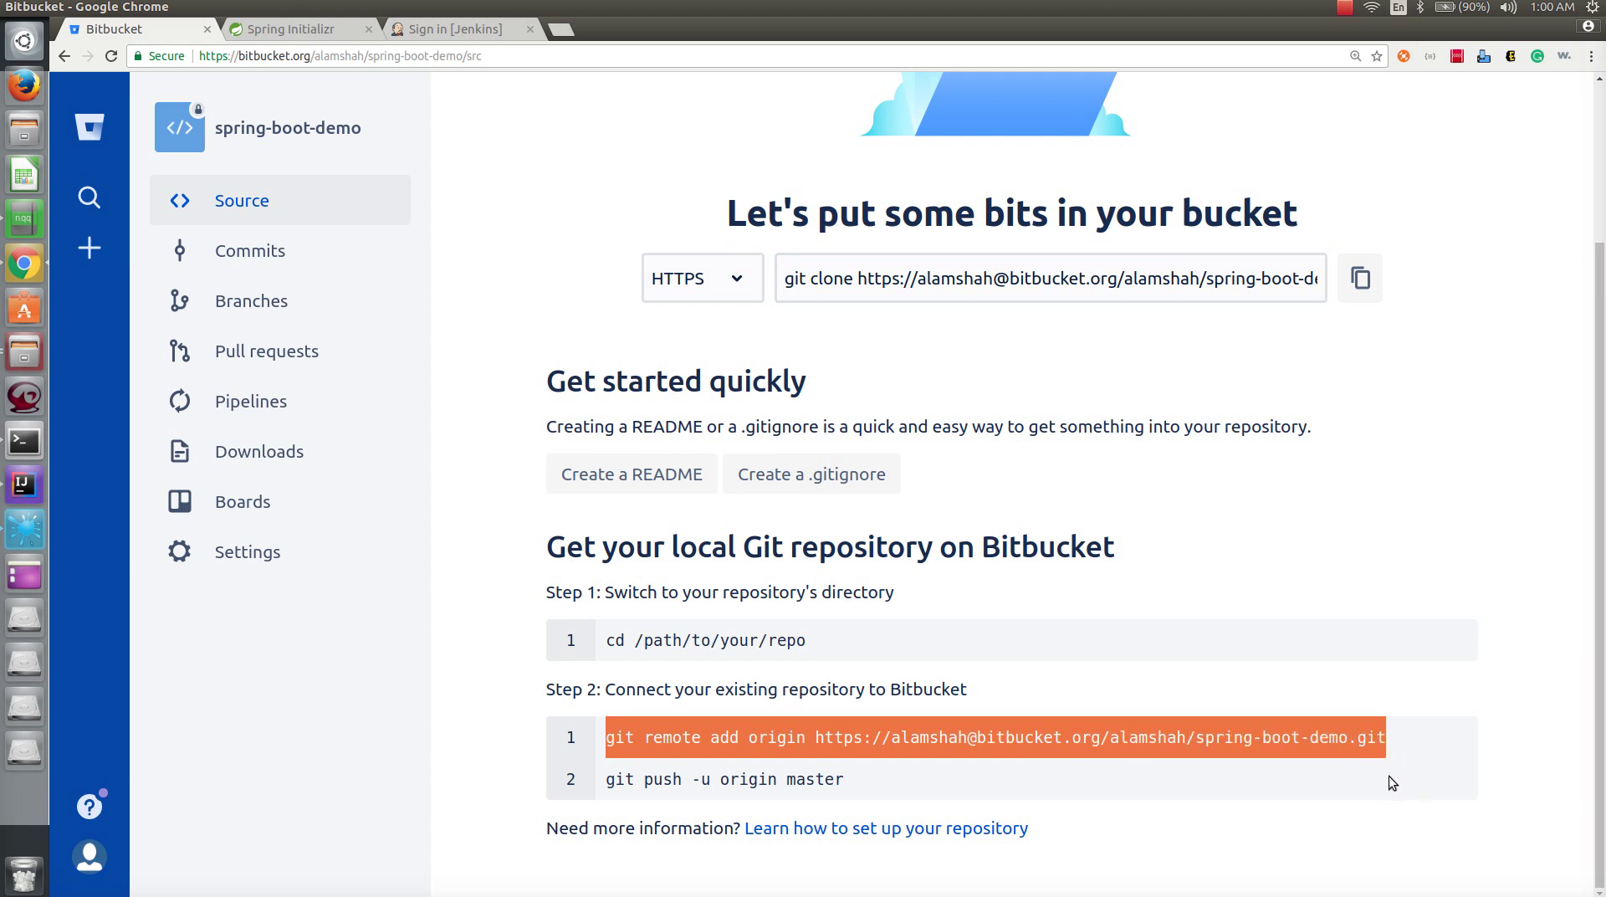
key("ctrl+c")
key("alt+Tab")
right_click(692, 333)
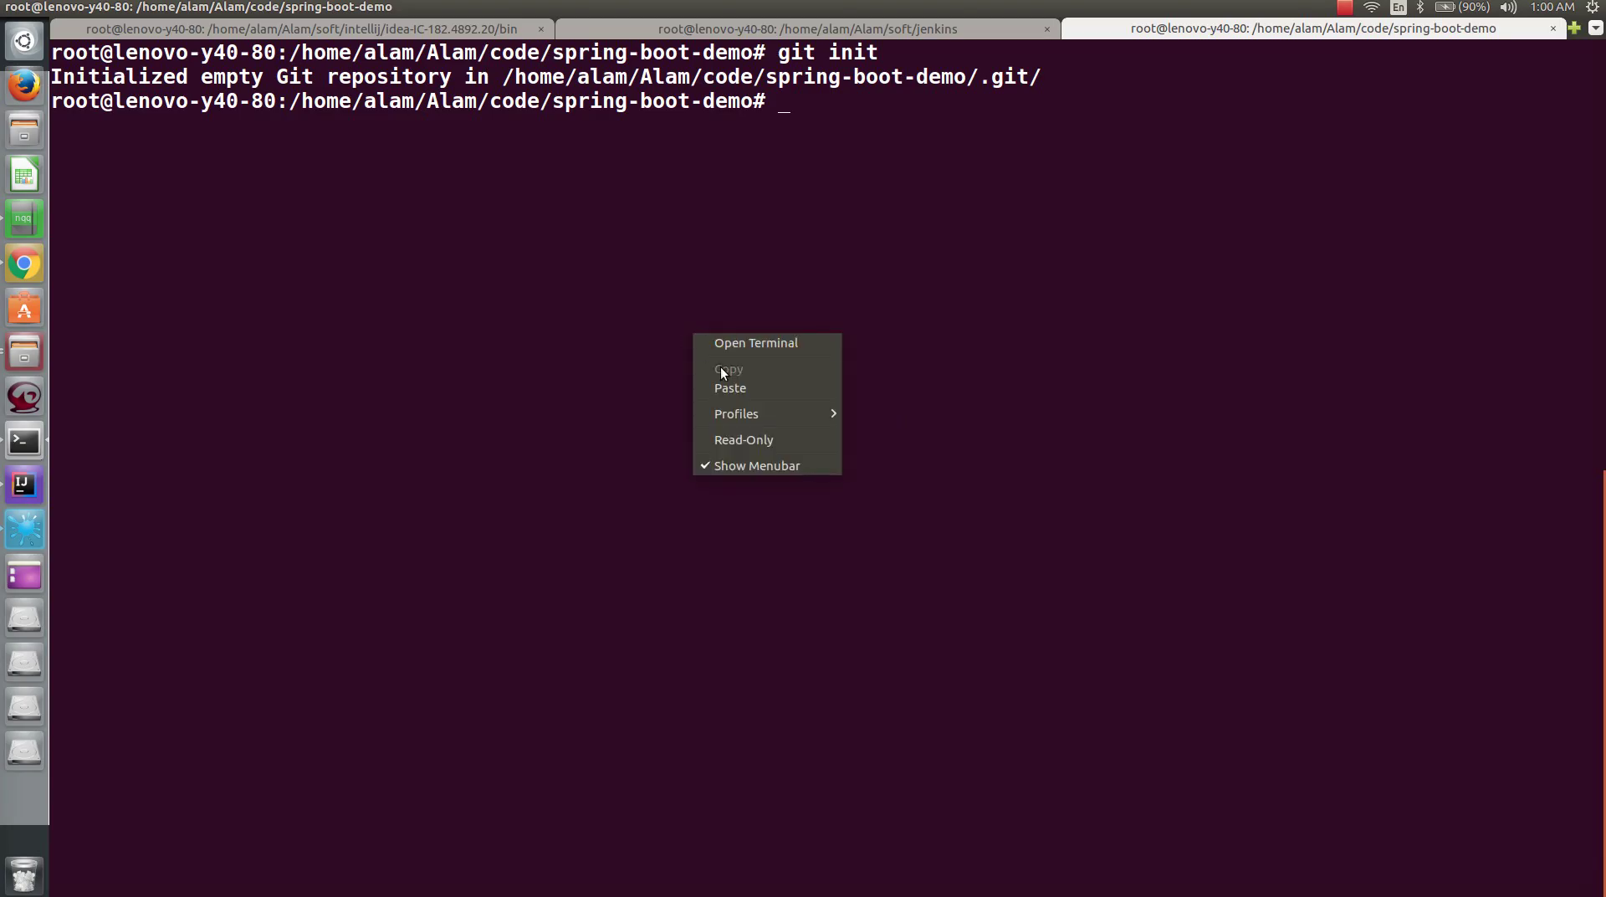
left_click(732, 385)
key("Return")
- Stage all files with git add -A, commit as "initial commit", and push to origin master
key("alt+Tab")
key("alt+Tab")
type("git add -A")
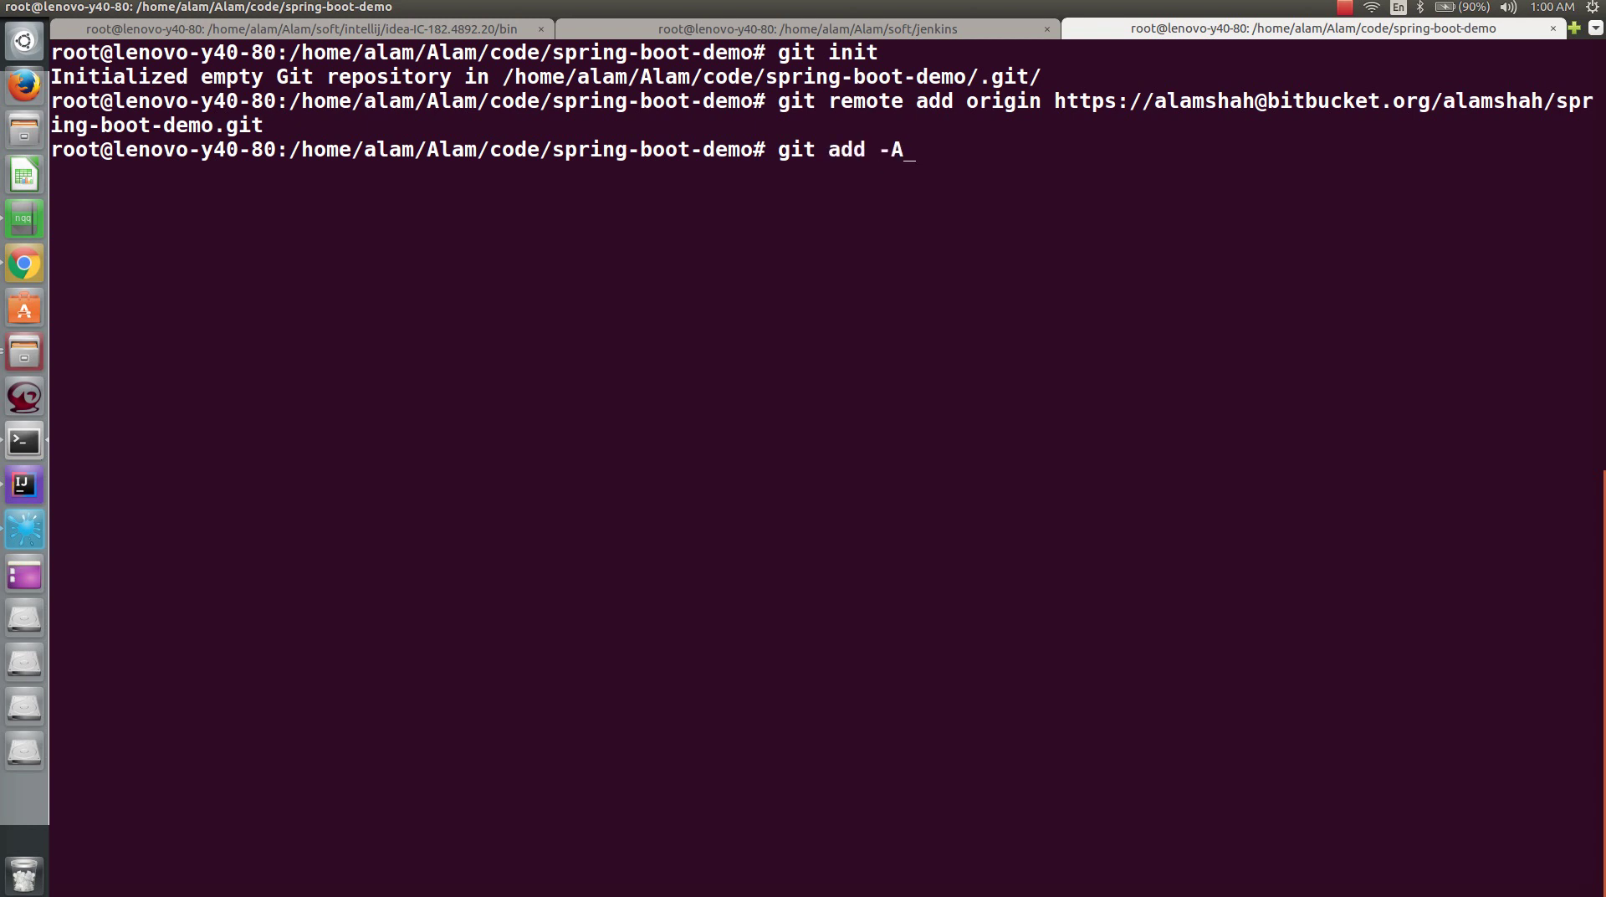
key("Return")
type("git a")
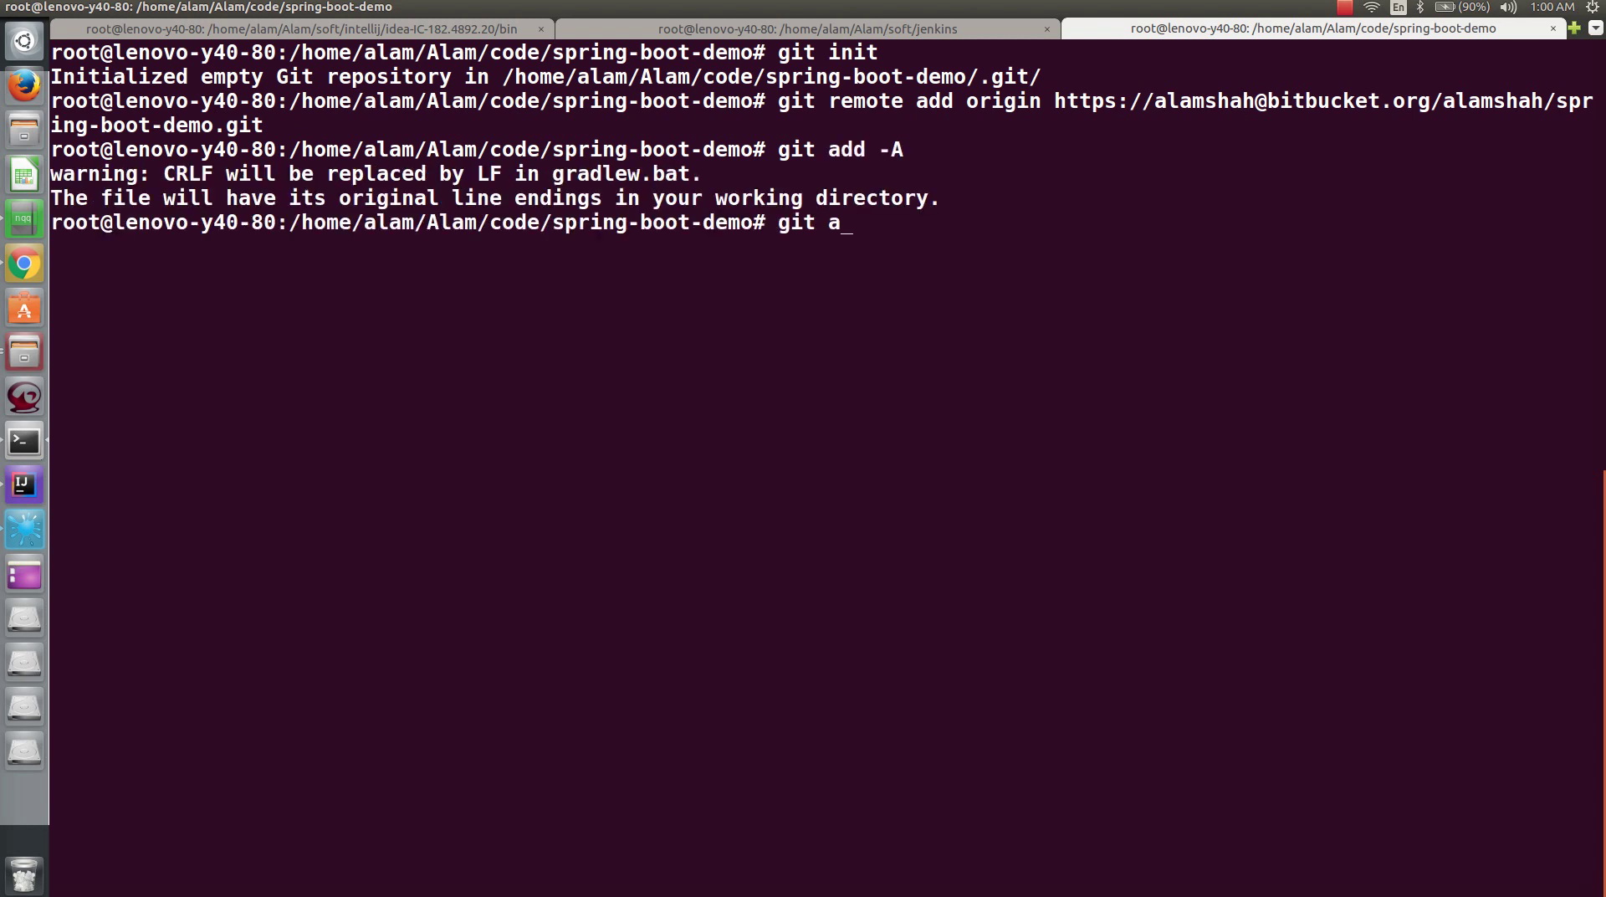
key("BackSpace")
type("commit -m ")
type("\"initia\"")
key("Left")
type("initial commit")
key("Return")
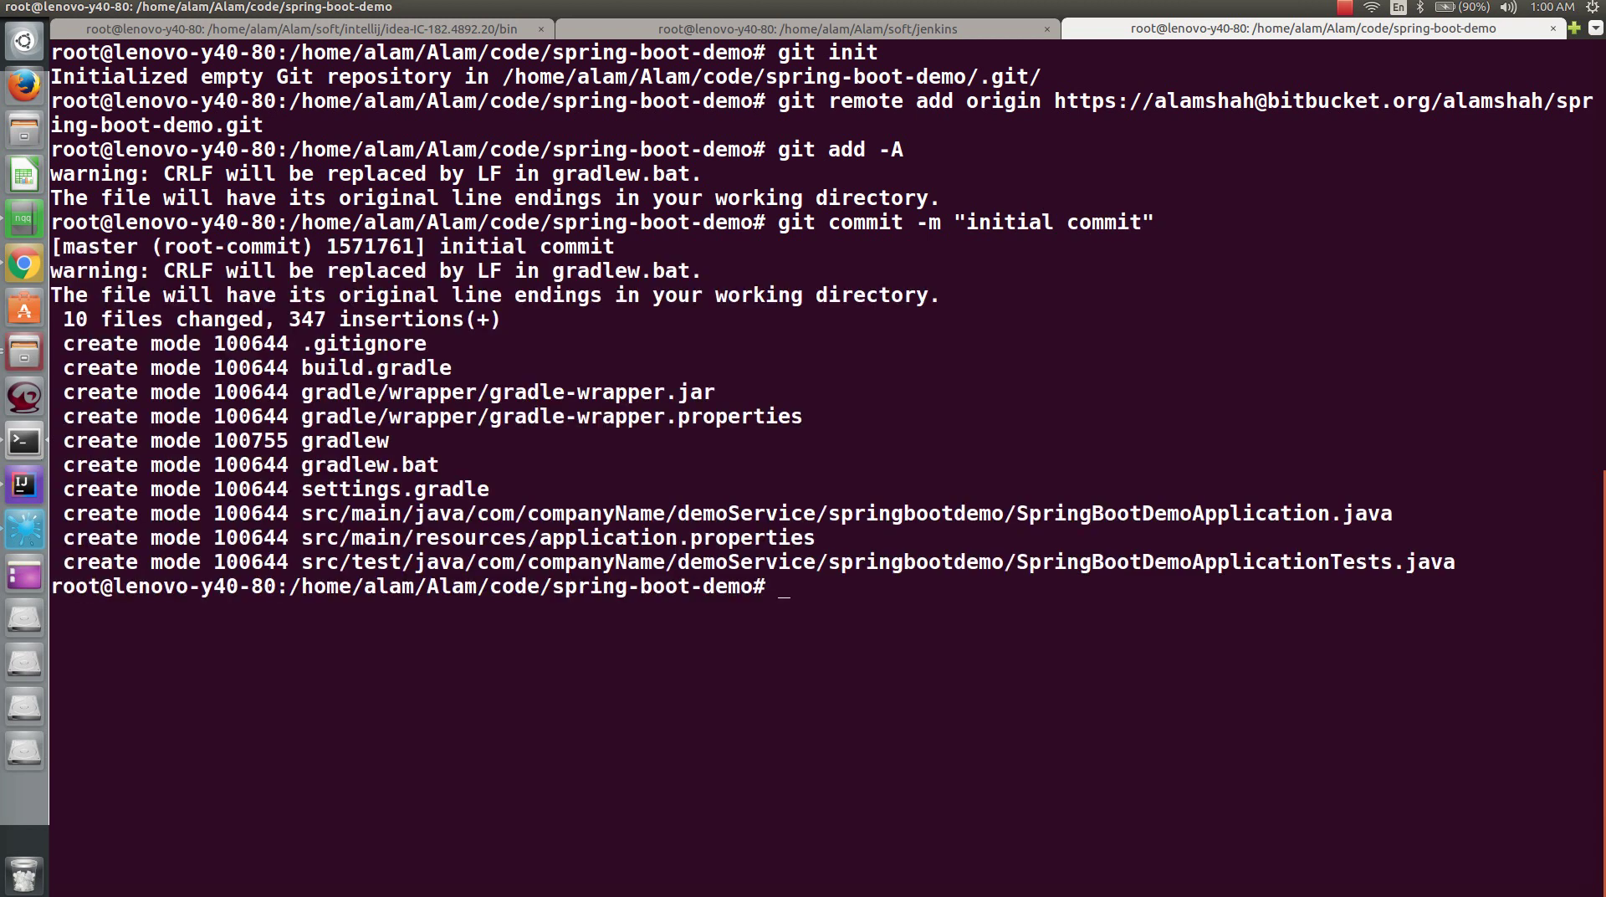
type("git push origin master")
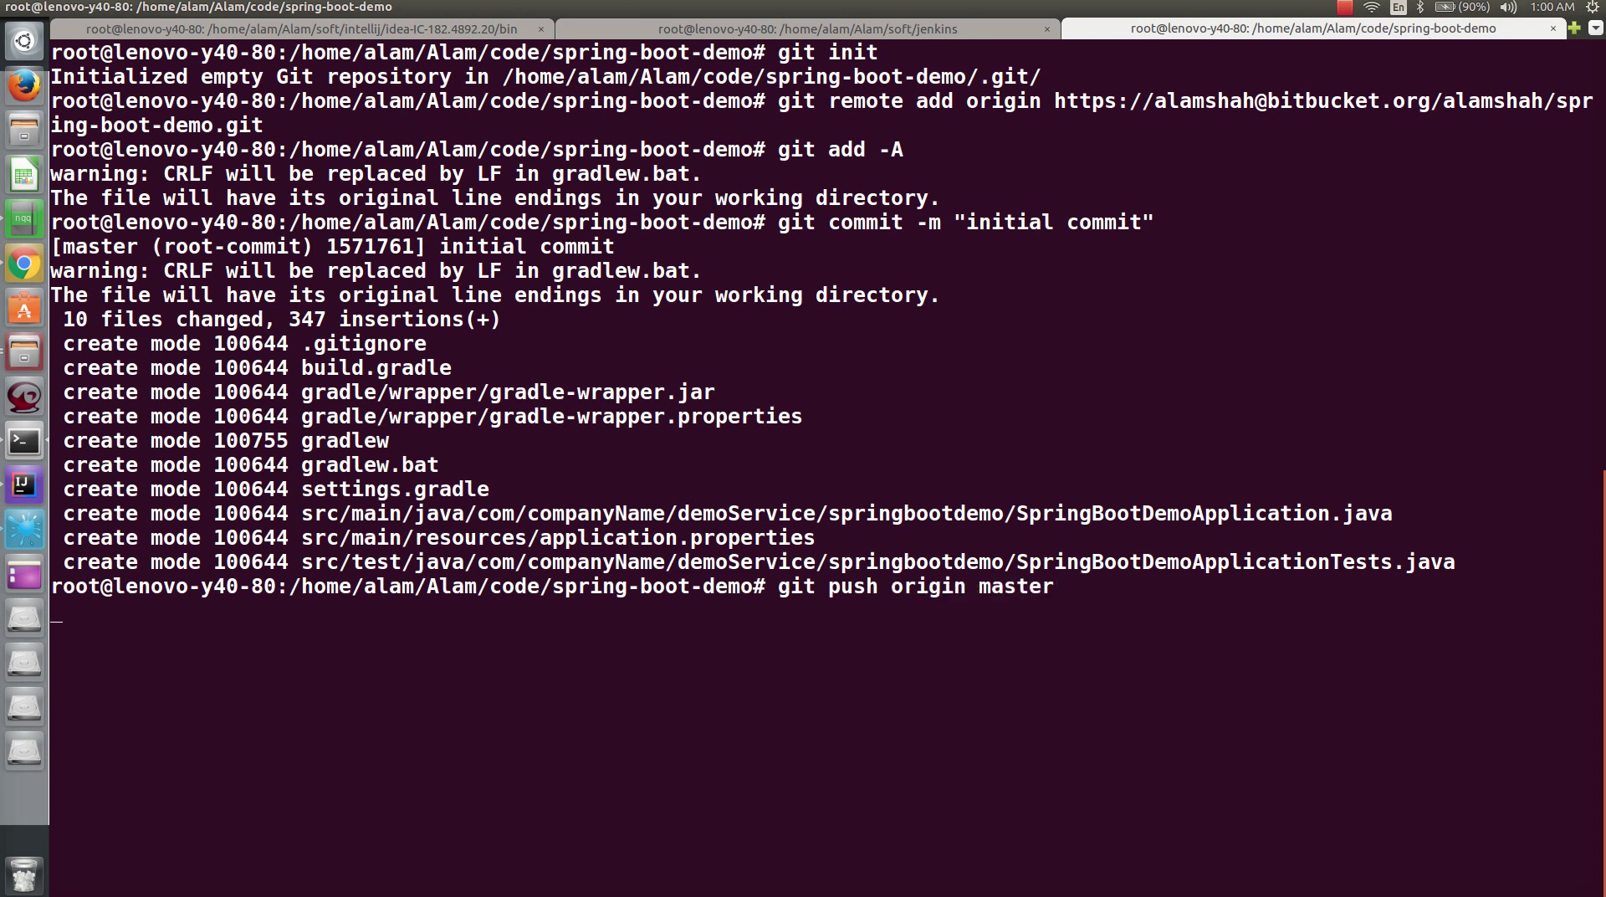
key("Return")
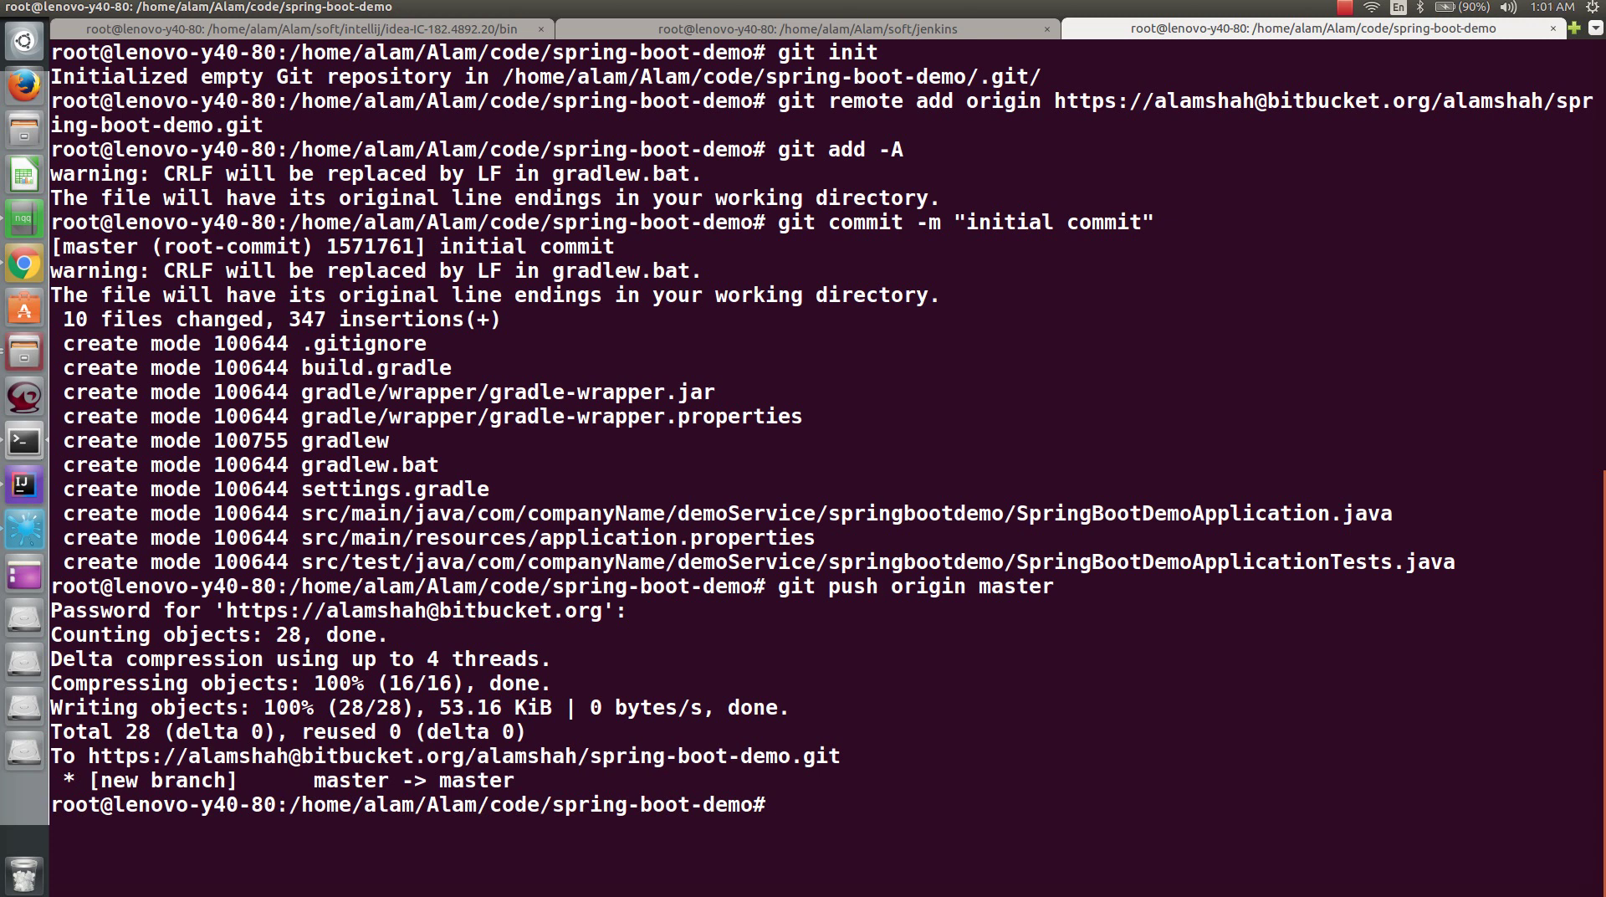
- Reload the Bitbucket repository page and scroll to the pushed files like gradle, src and build.gradle
left_click(20, 259)
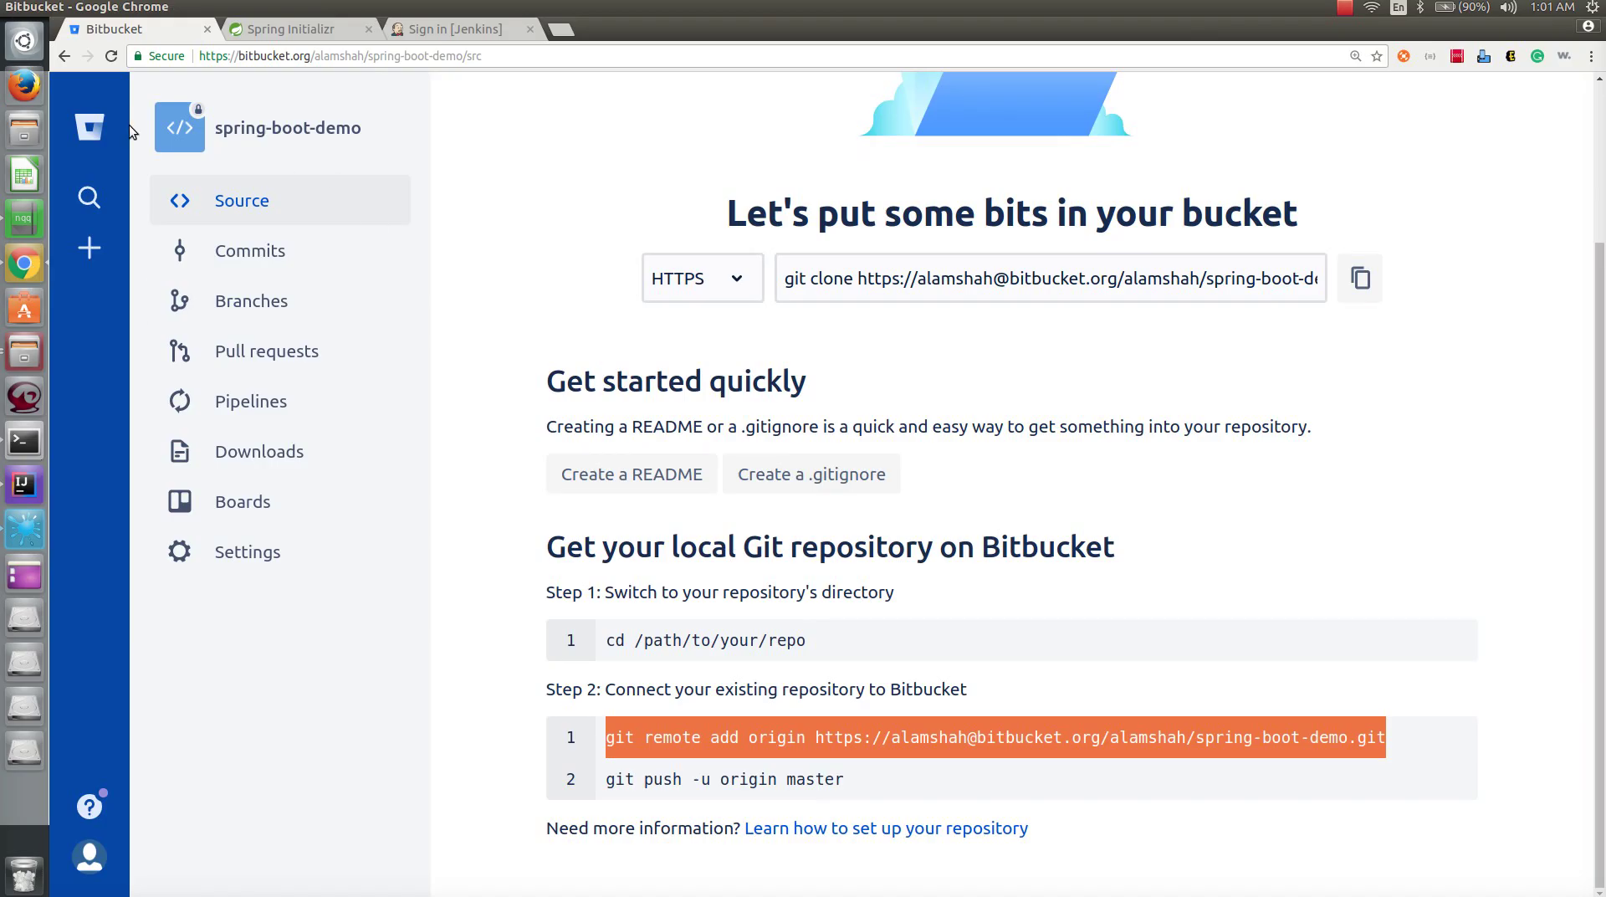
left_click(111, 55)
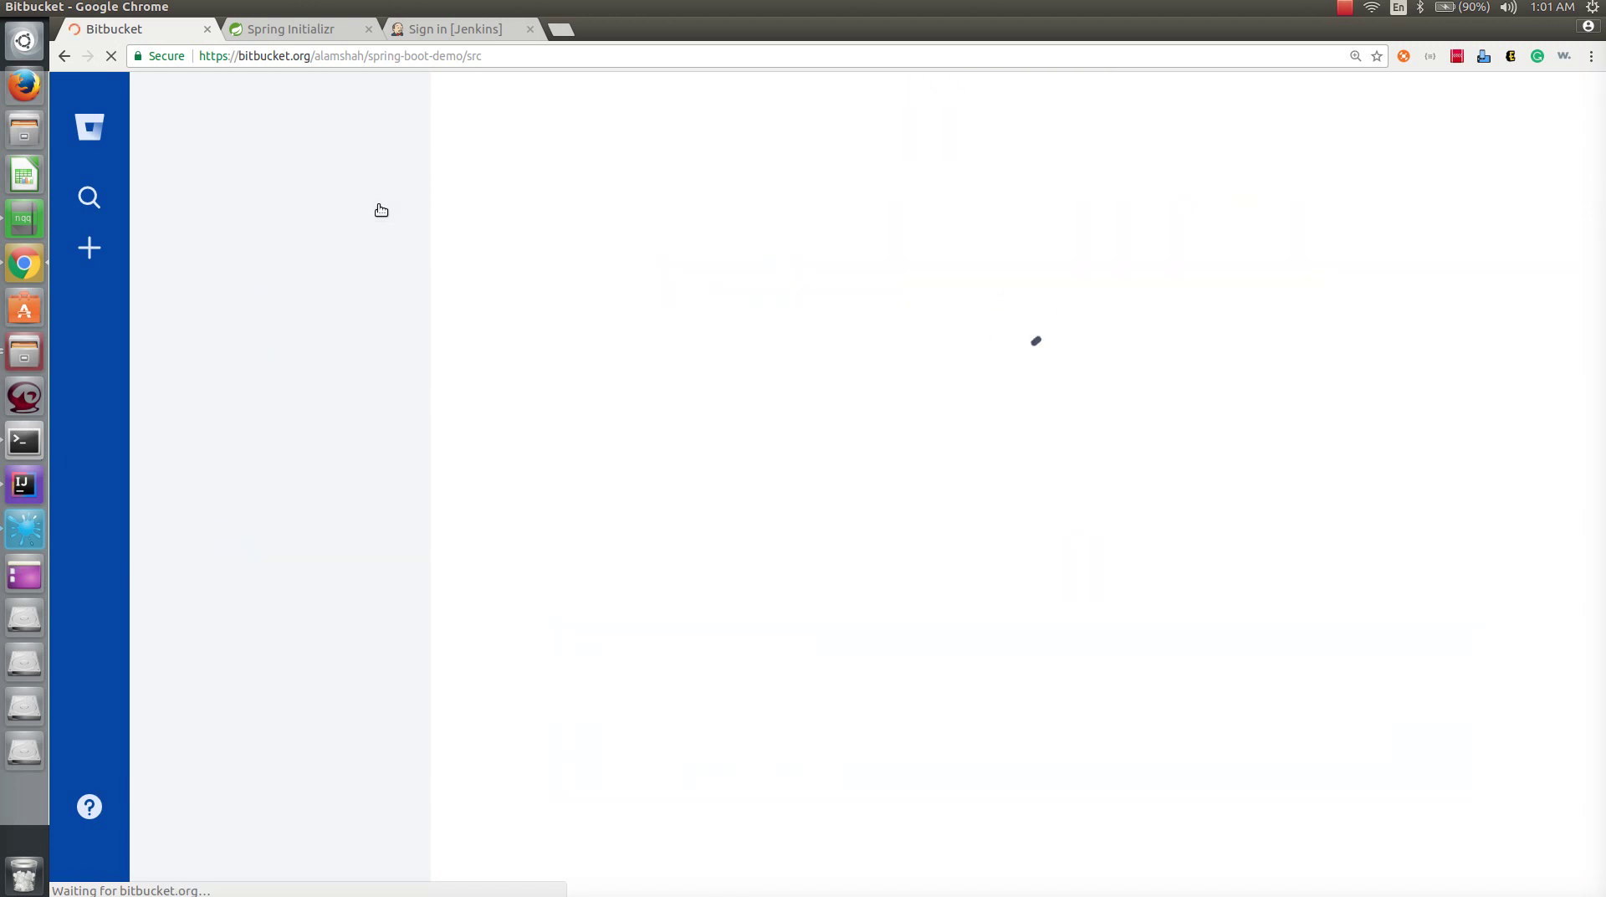
scroll(567, 580, "down", 5)
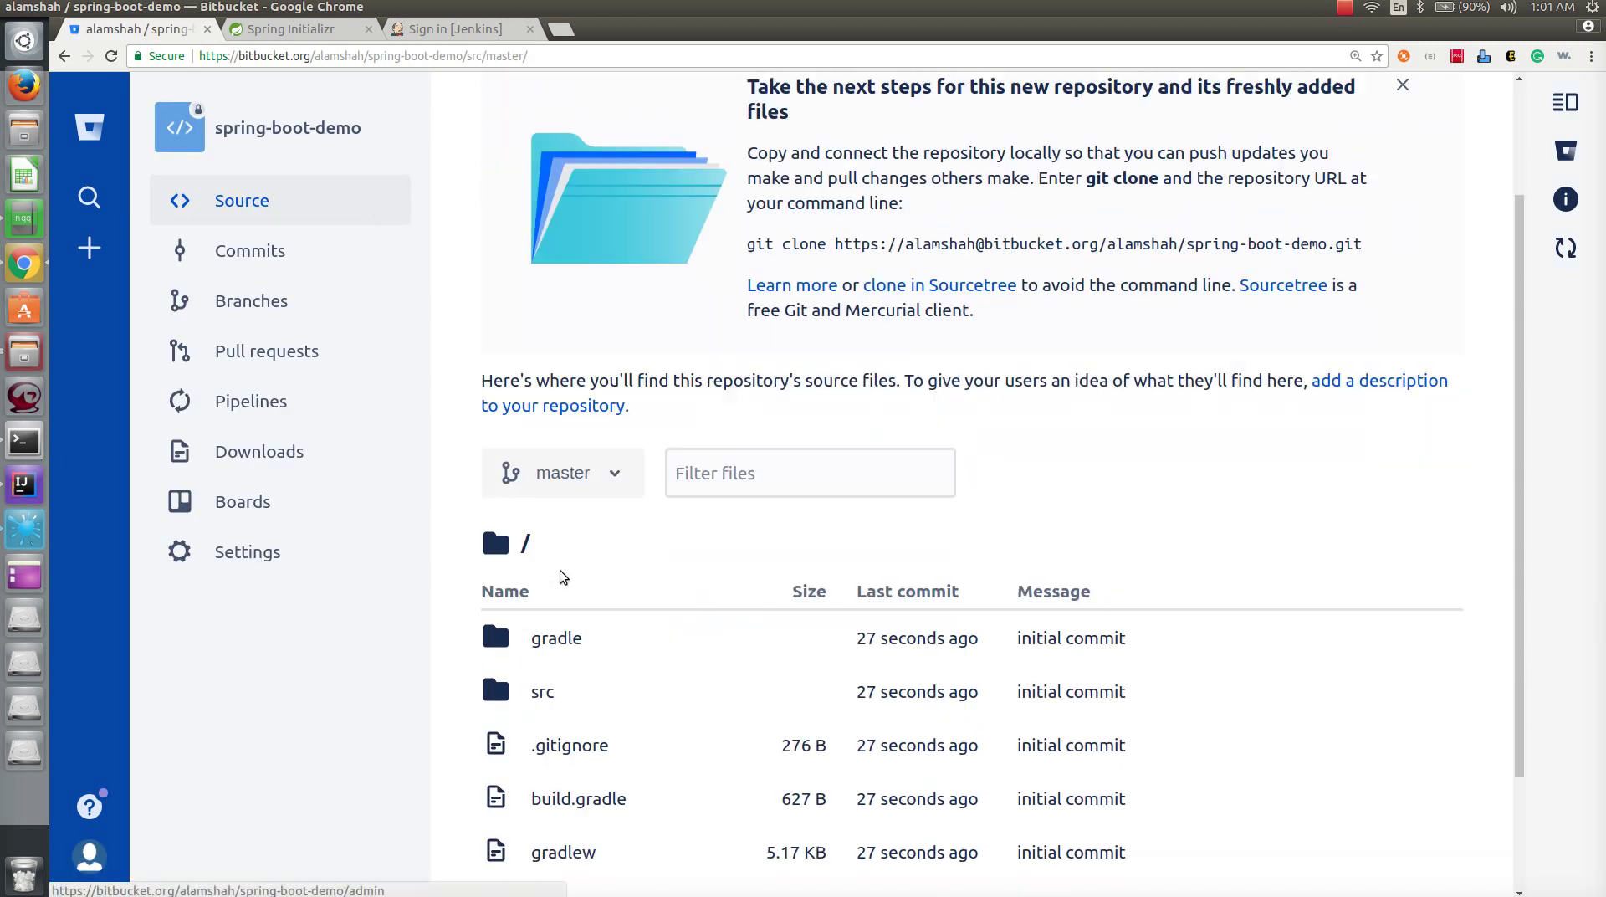
- Review the Bitbucket plugin, CI job and git push lines in the jenkinsDemo notes, then return to the browser
left_click(25, 222)
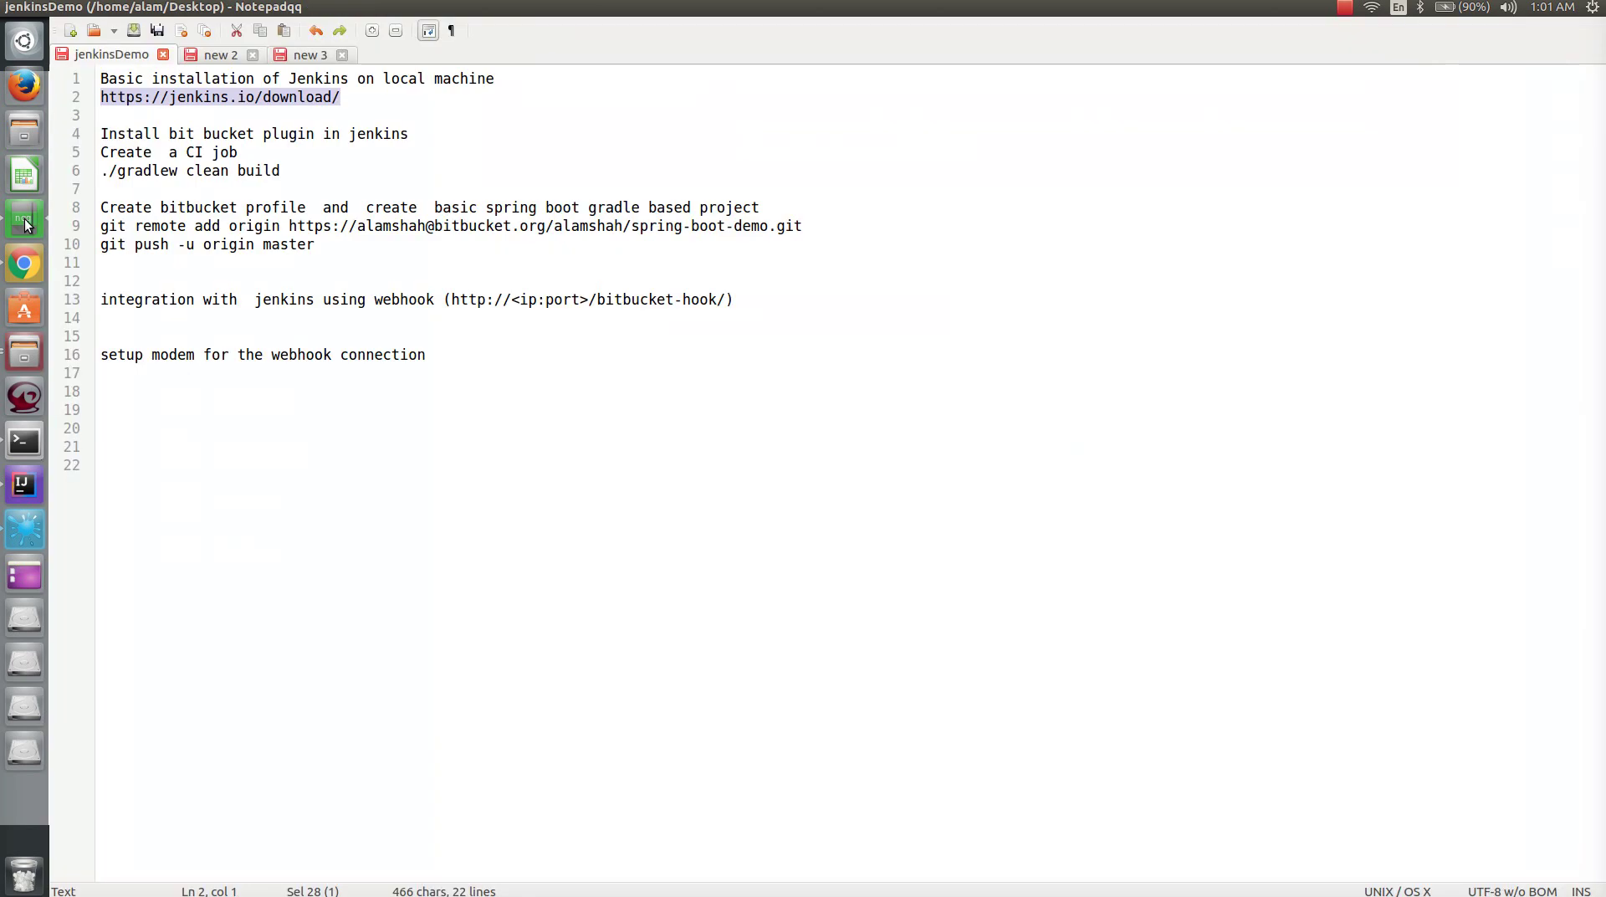
left_click_drag(341, 97, 12, 72)
left_click_drag(422, 136, 49, 142)
left_click_drag(235, 153, 93, 152)
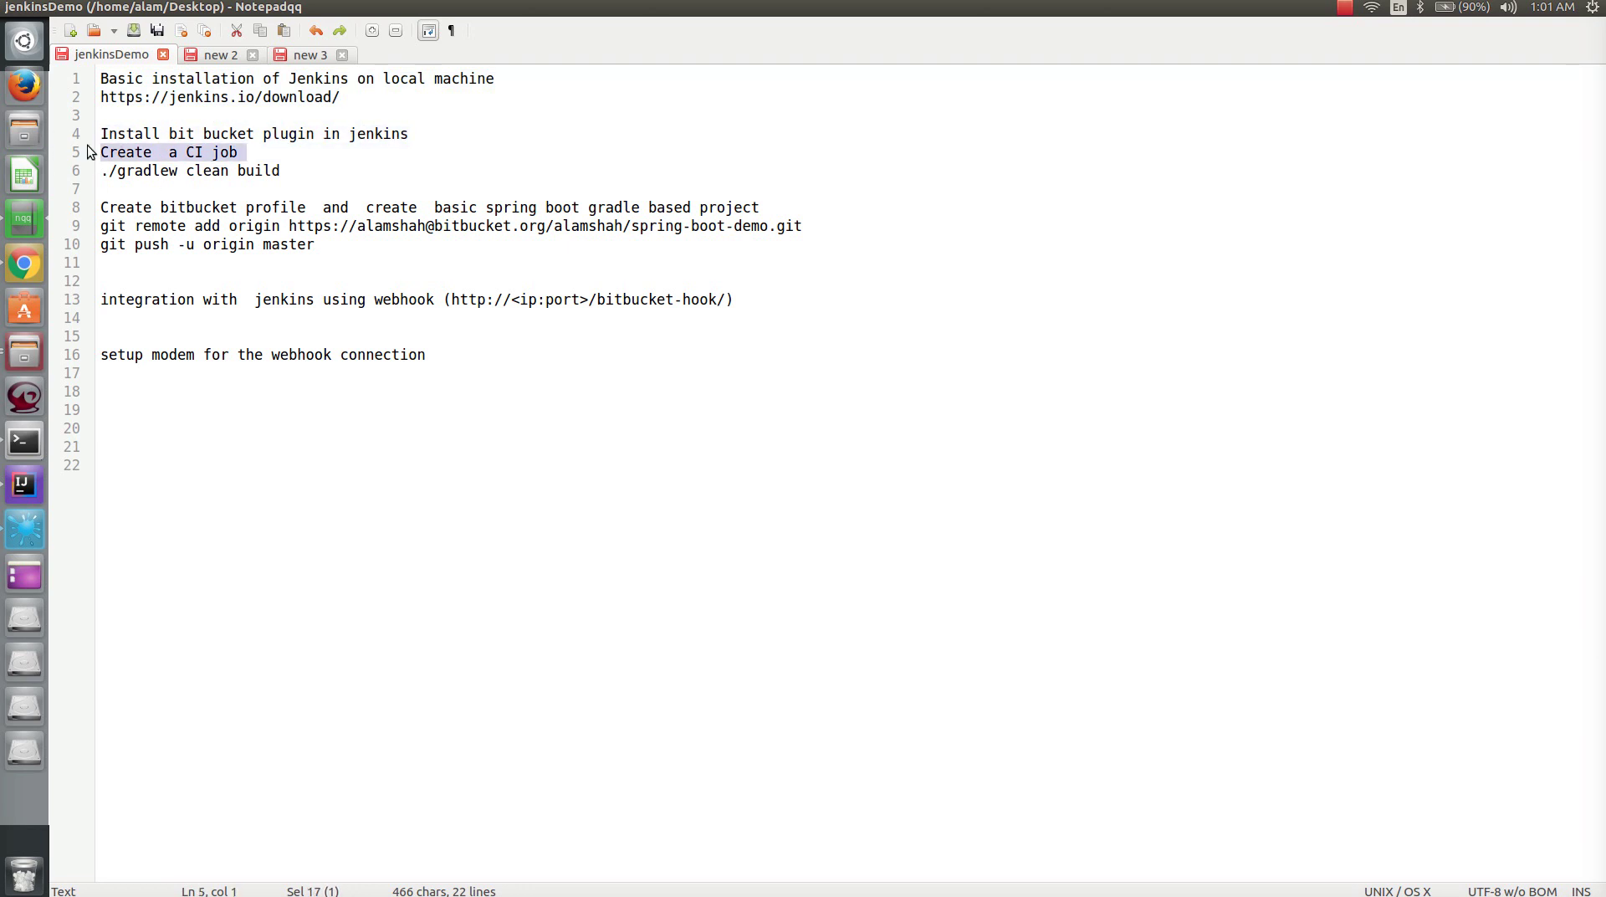
left_click(125, 210)
left_click_drag(102, 207, 330, 251)
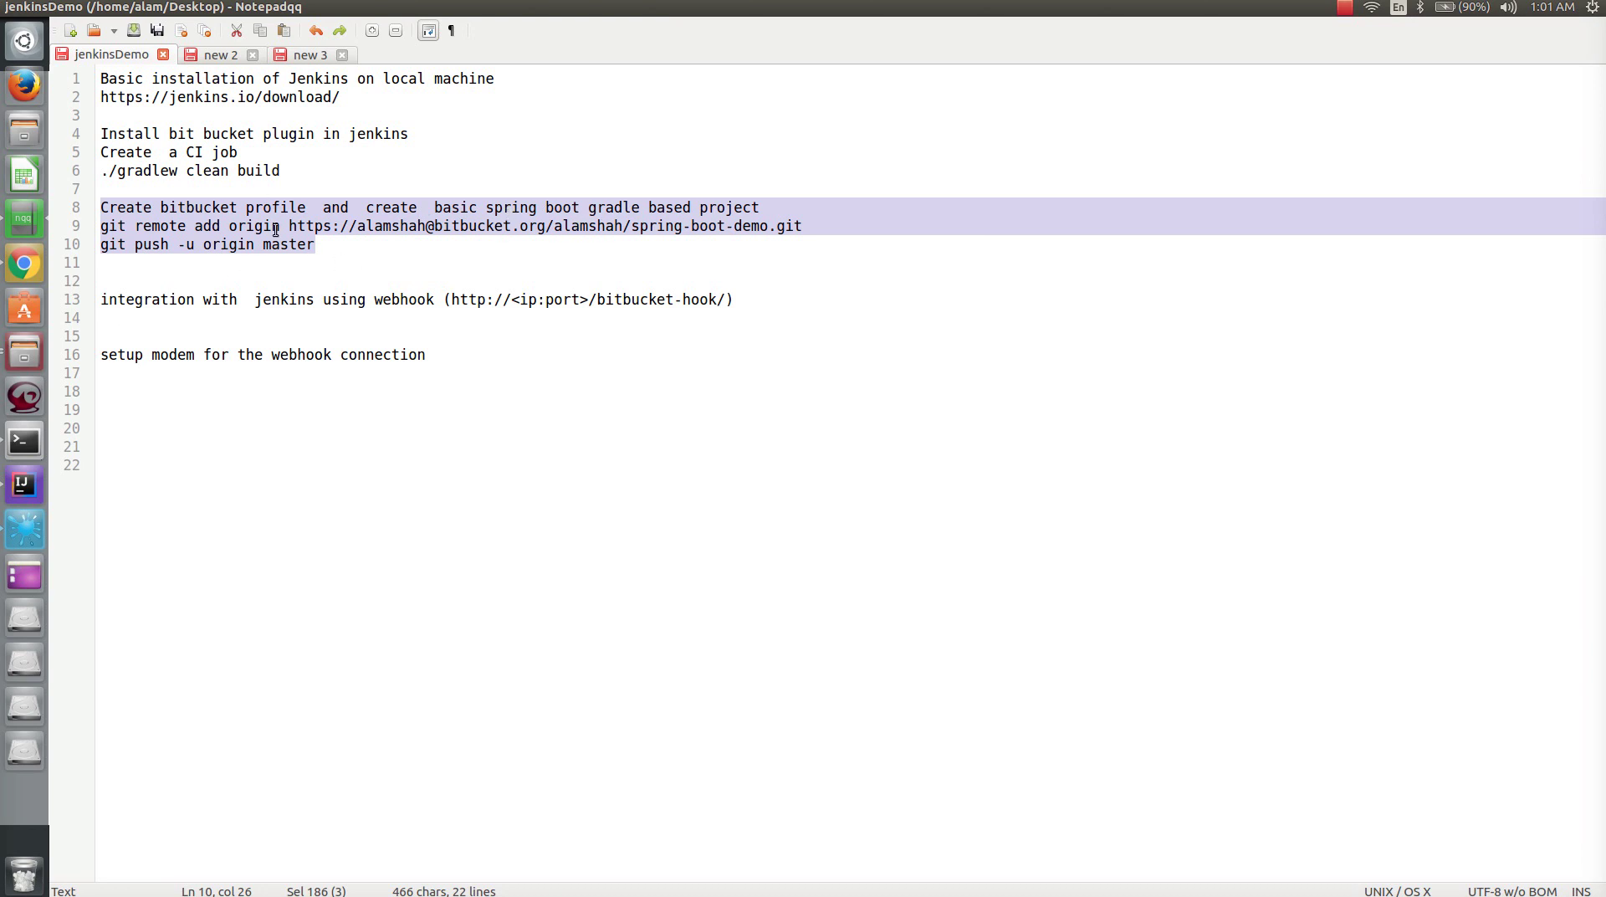
left_click(315, 246)
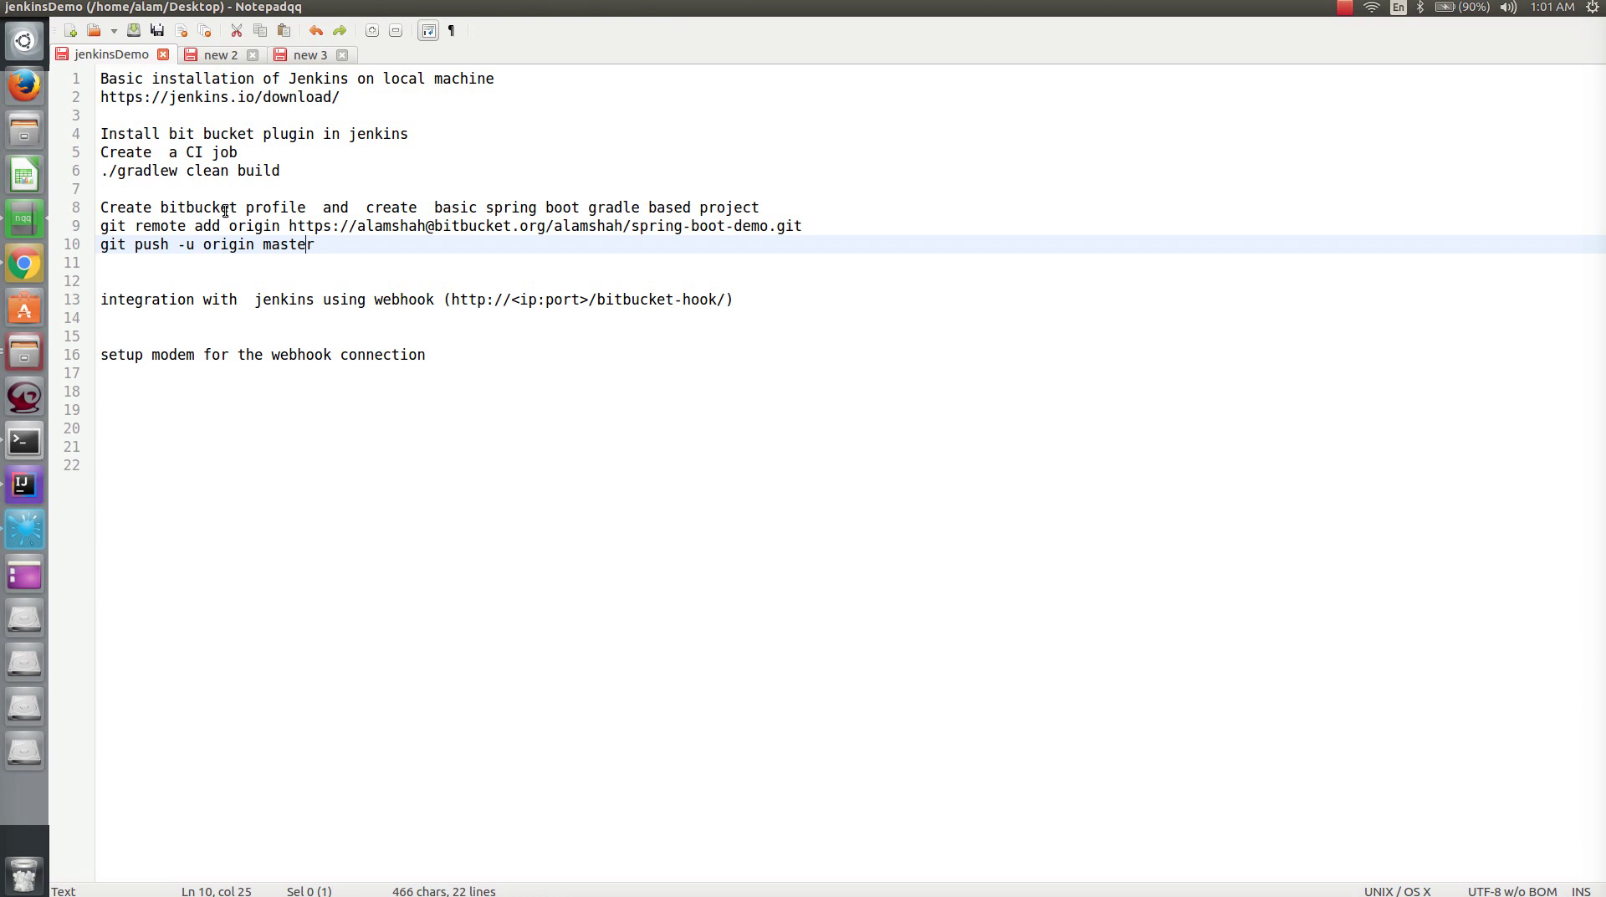
left_click_drag(261, 159, 98, 155)
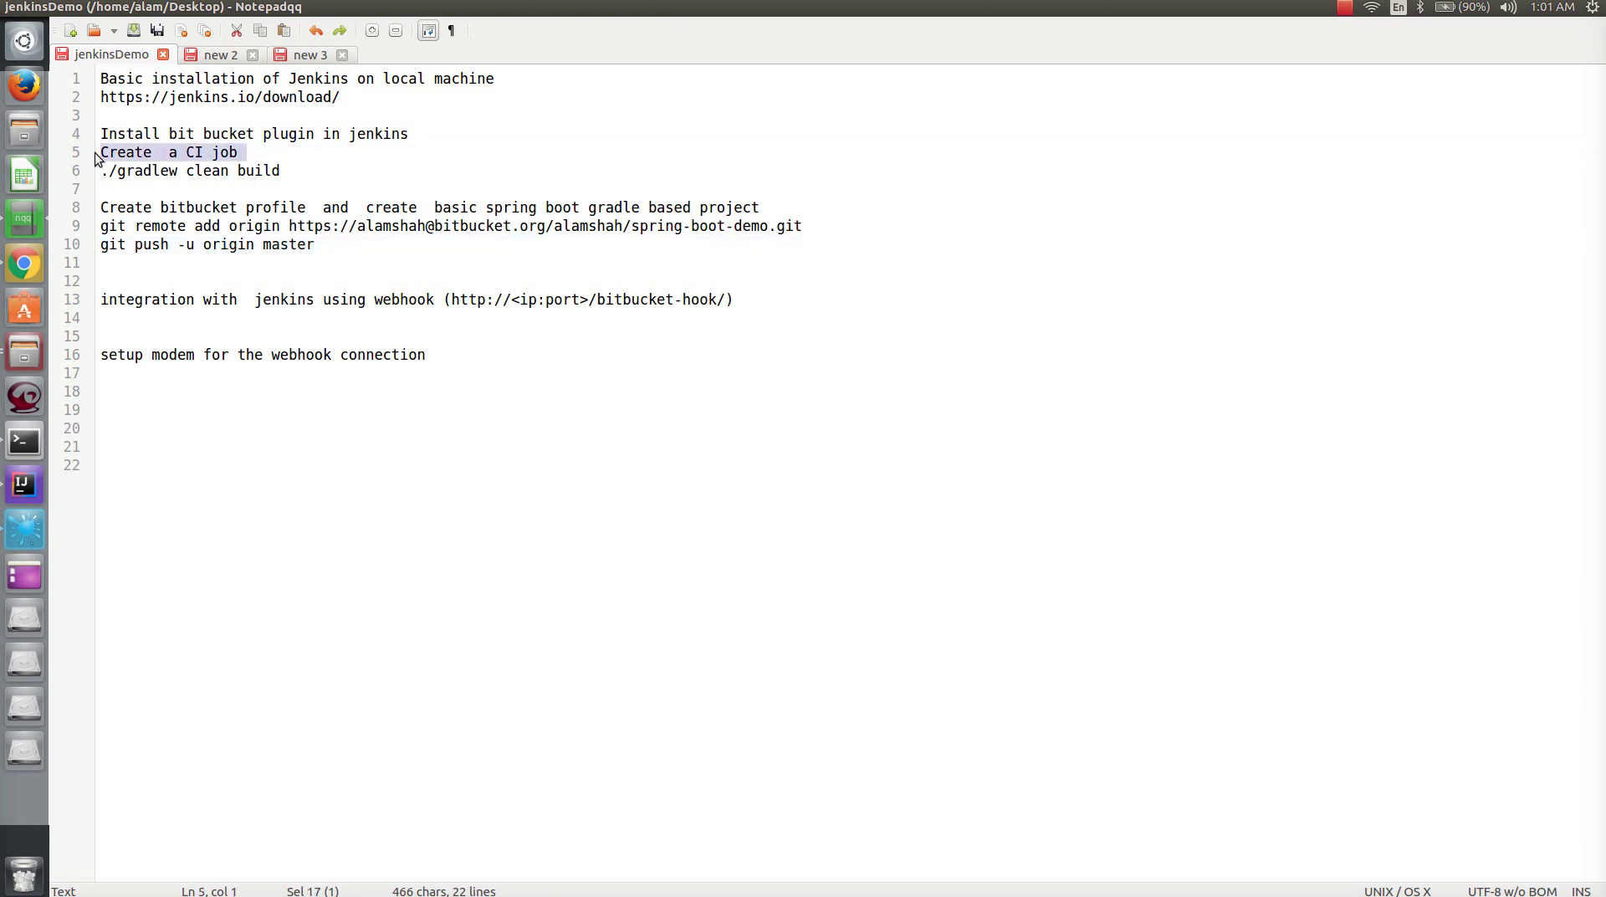
left_click(301, 150)
left_click(24, 265)
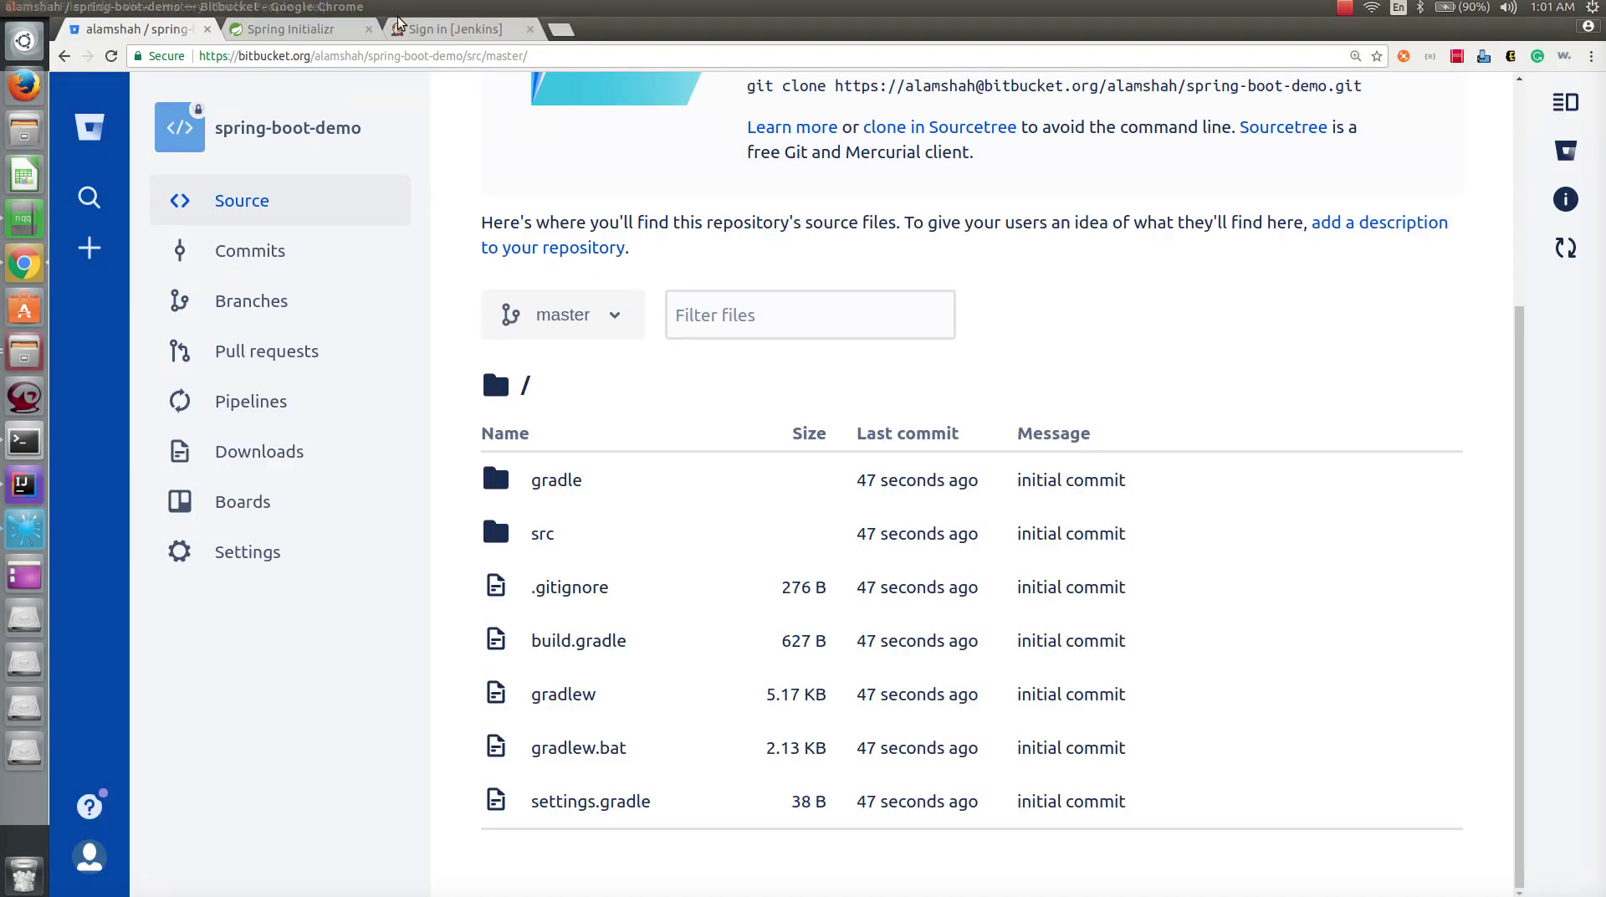
- Sign in to Jenkins as admin with the account password
left_click(469, 32)
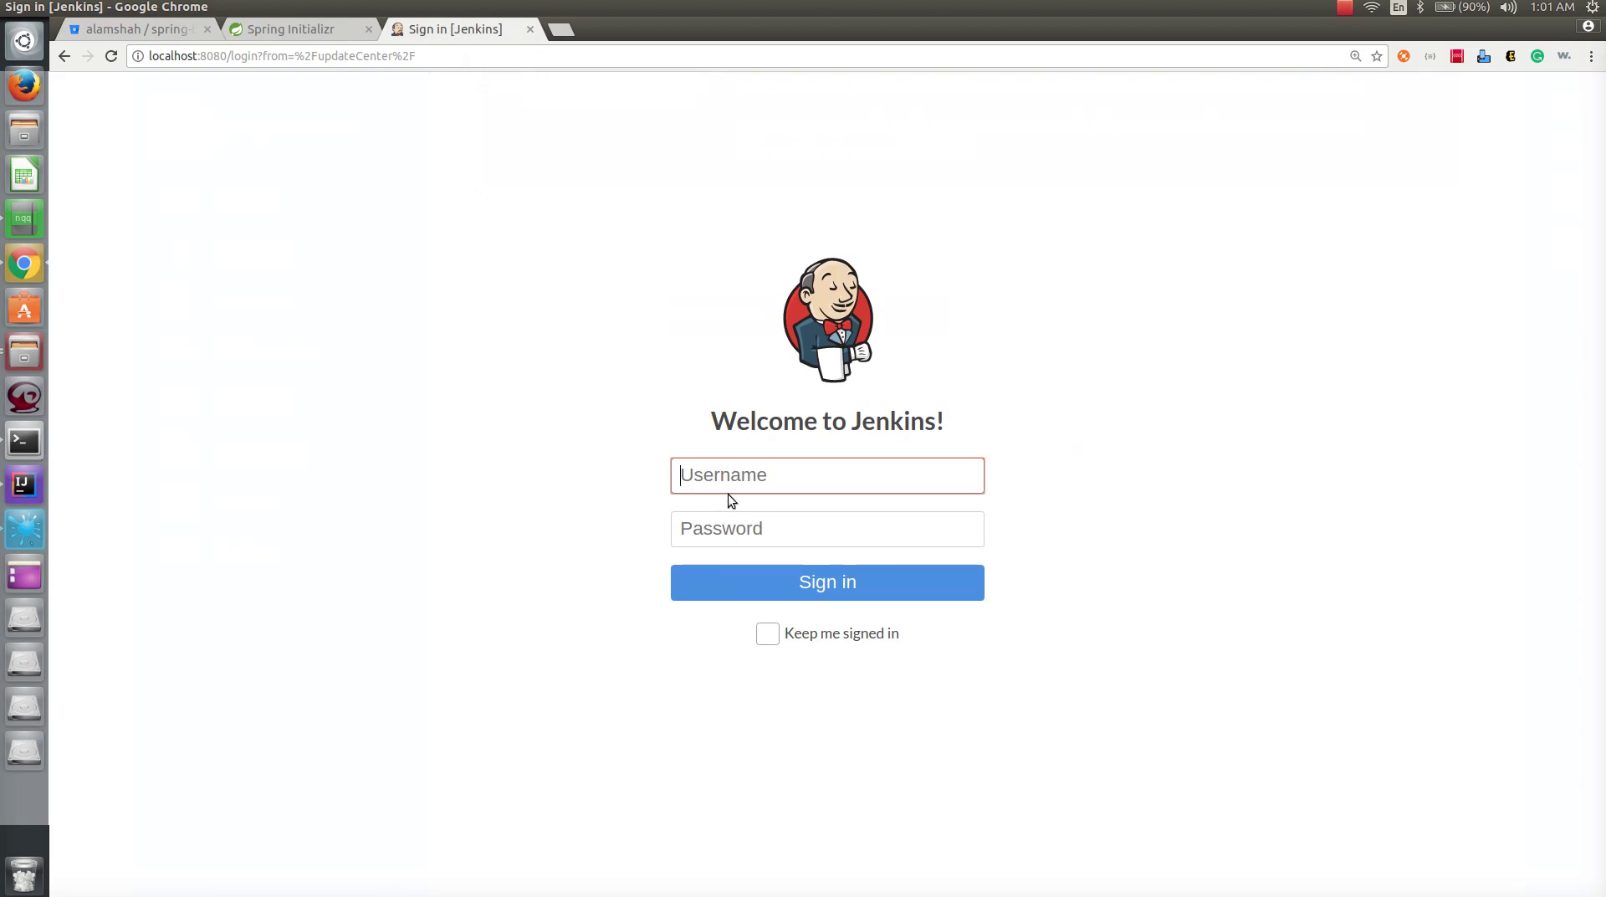
type("admin")
key("Tab")
type("ad")
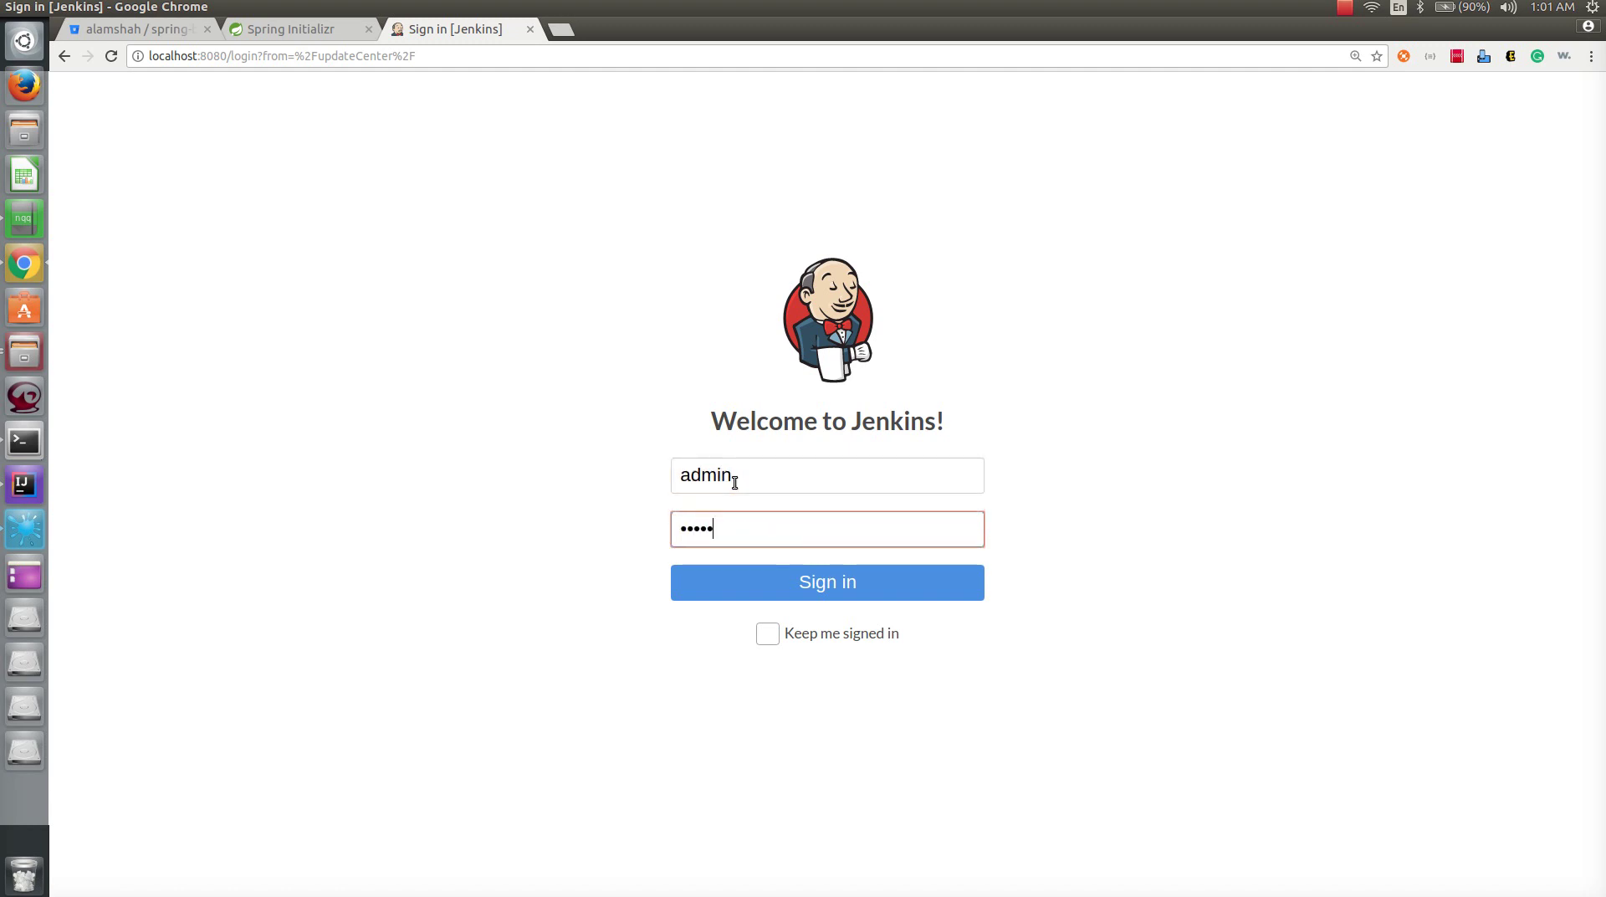
type("min")
key("Return")
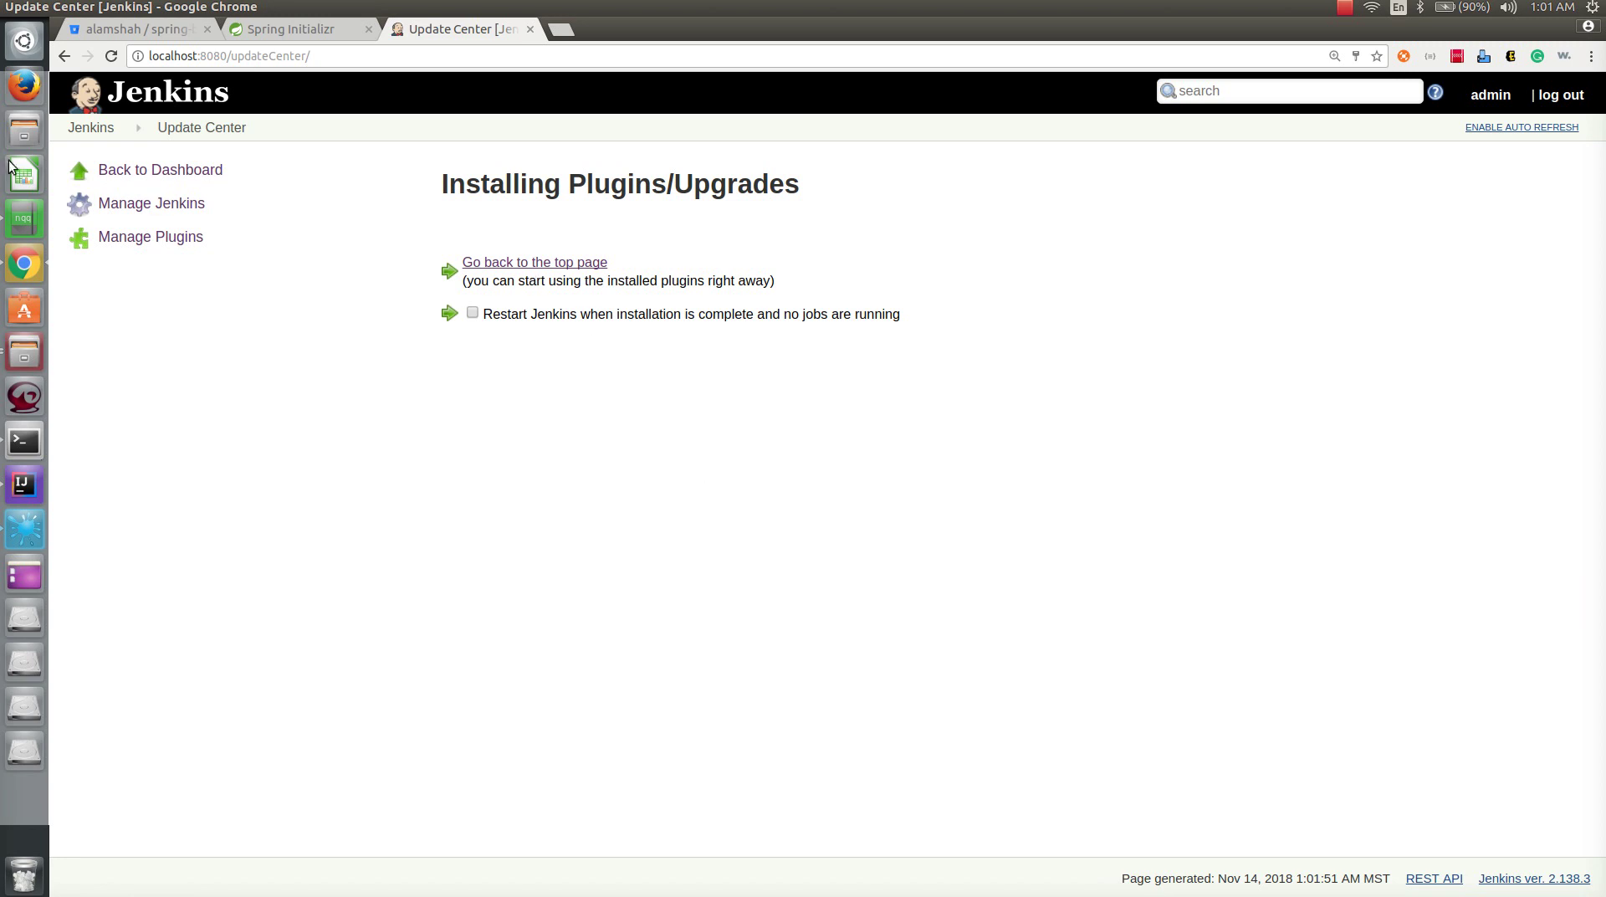
- Delete the existing spring-boot-demo project and open the New Item page
left_click(163, 173)
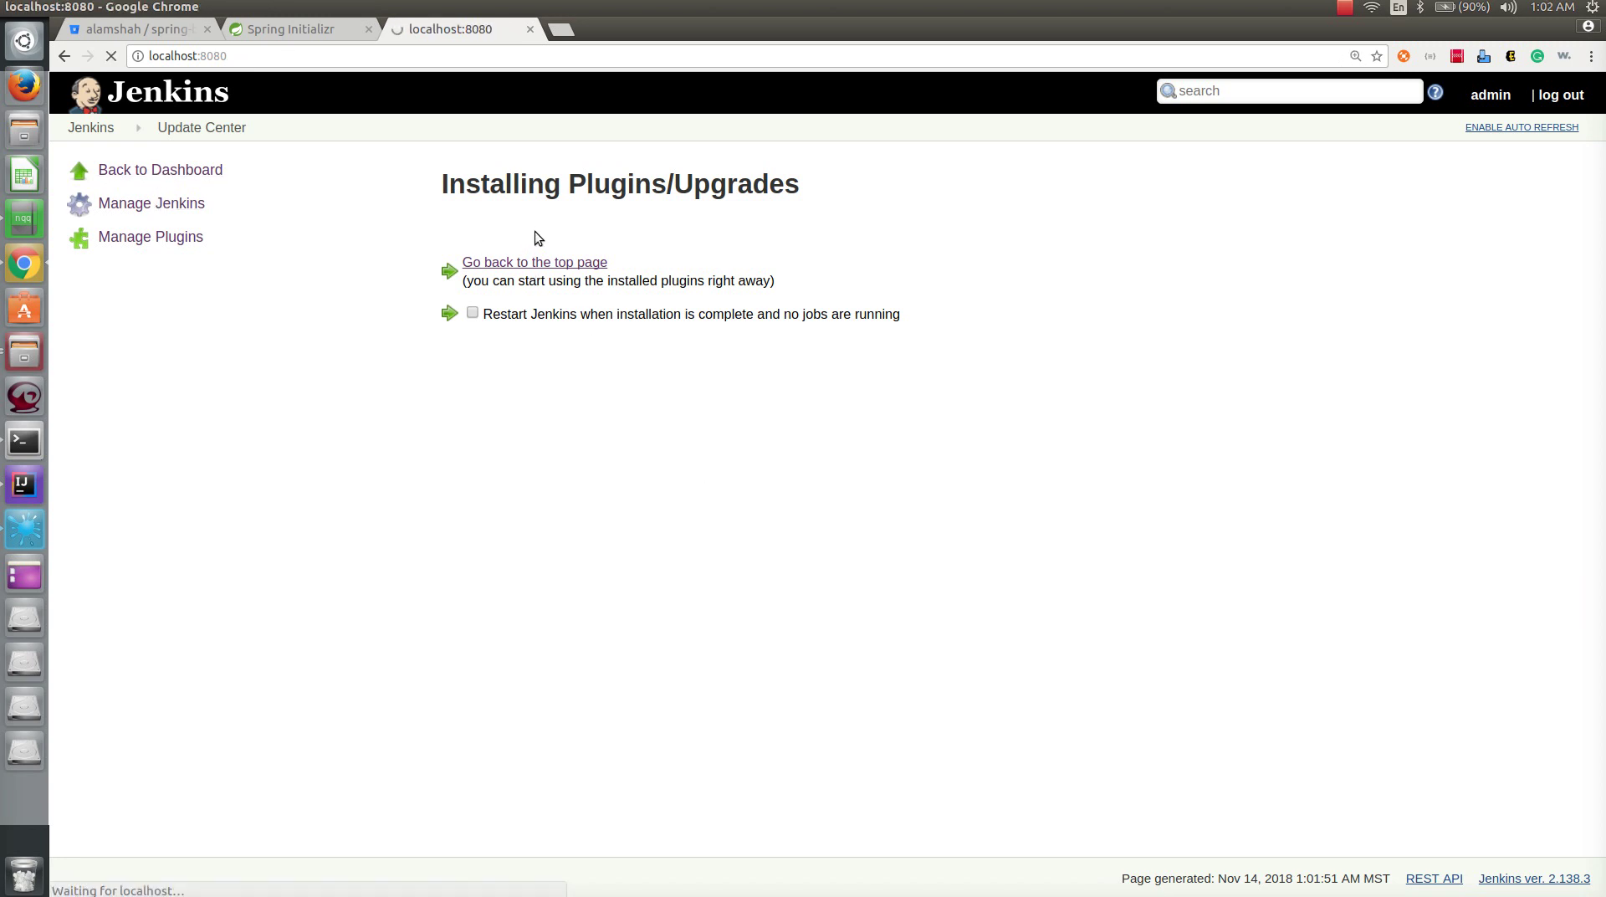
left_click(713, 263)
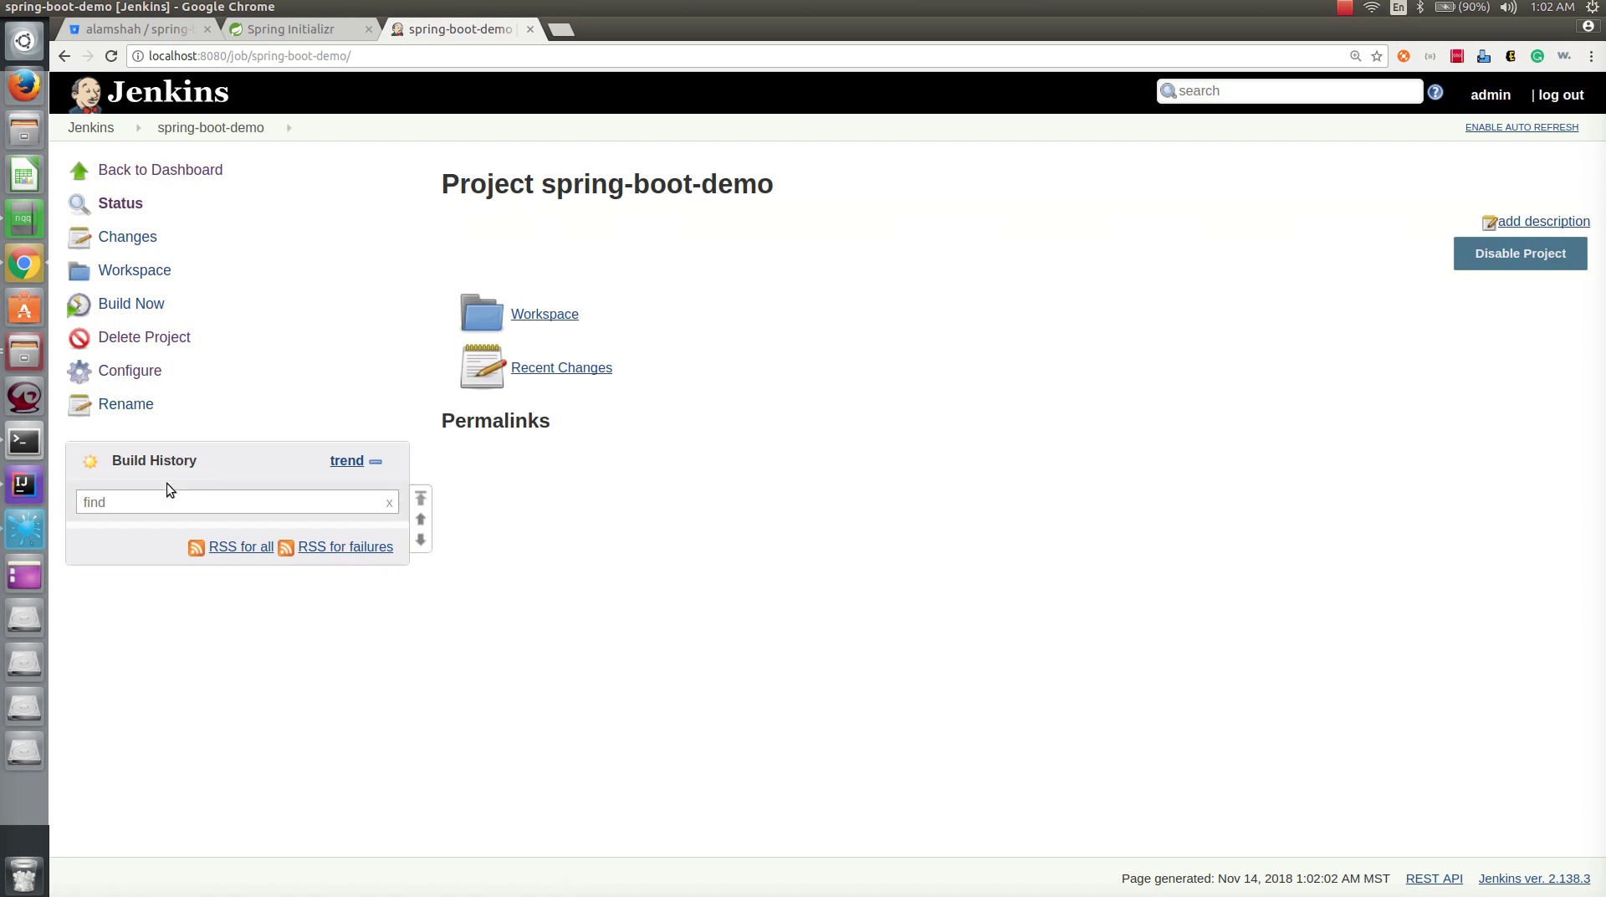
left_click(130, 371)
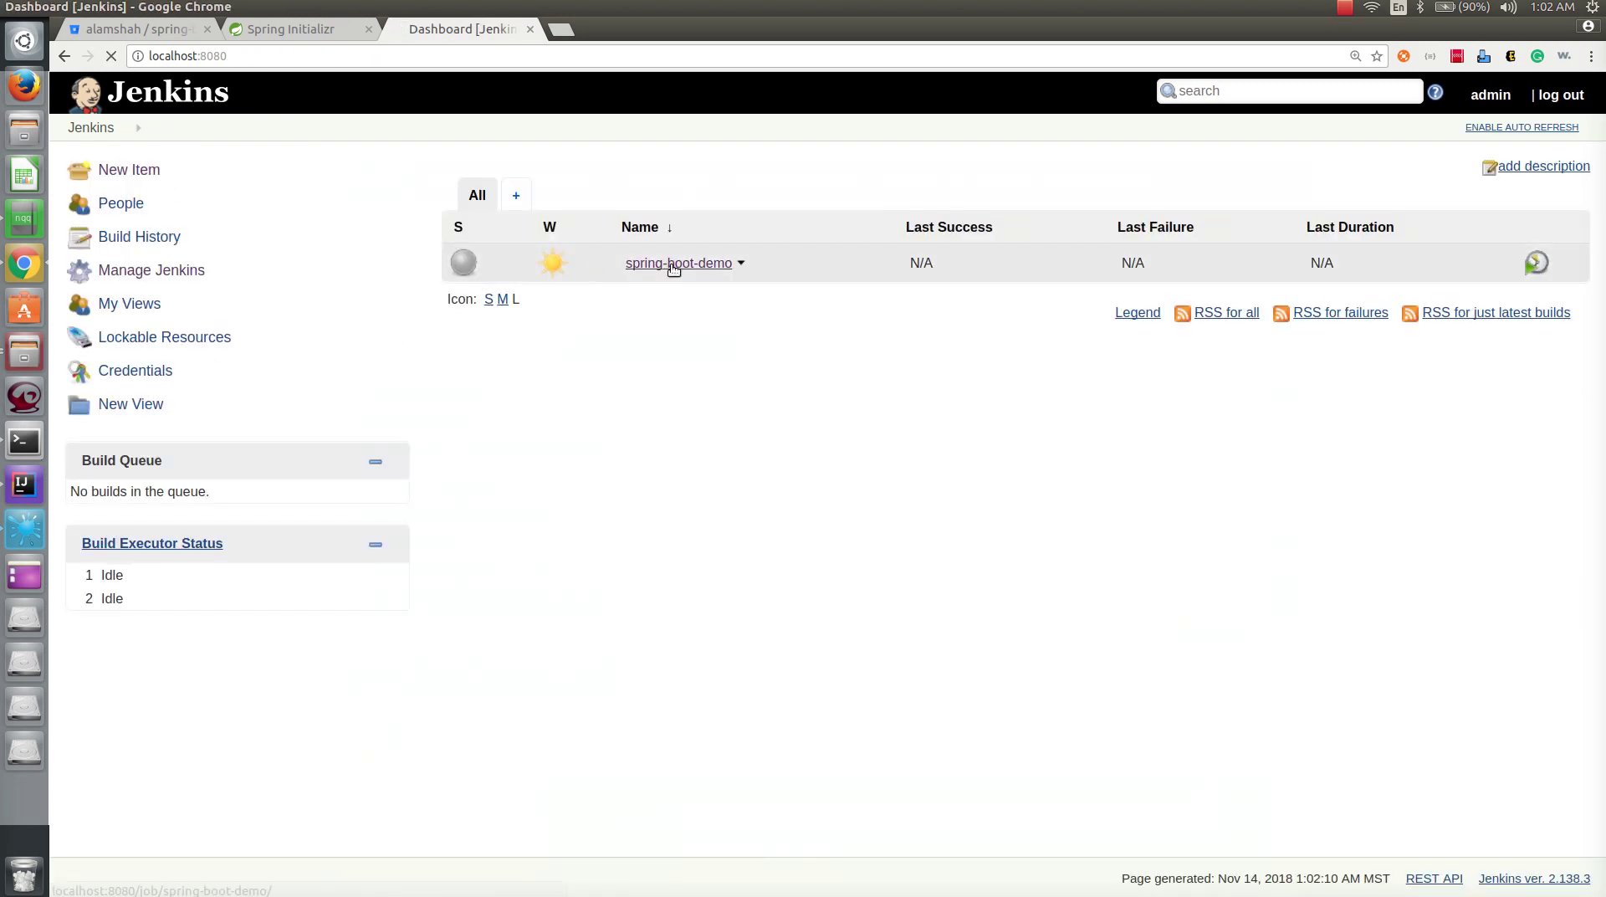
left_click(670, 264)
left_click(168, 343)
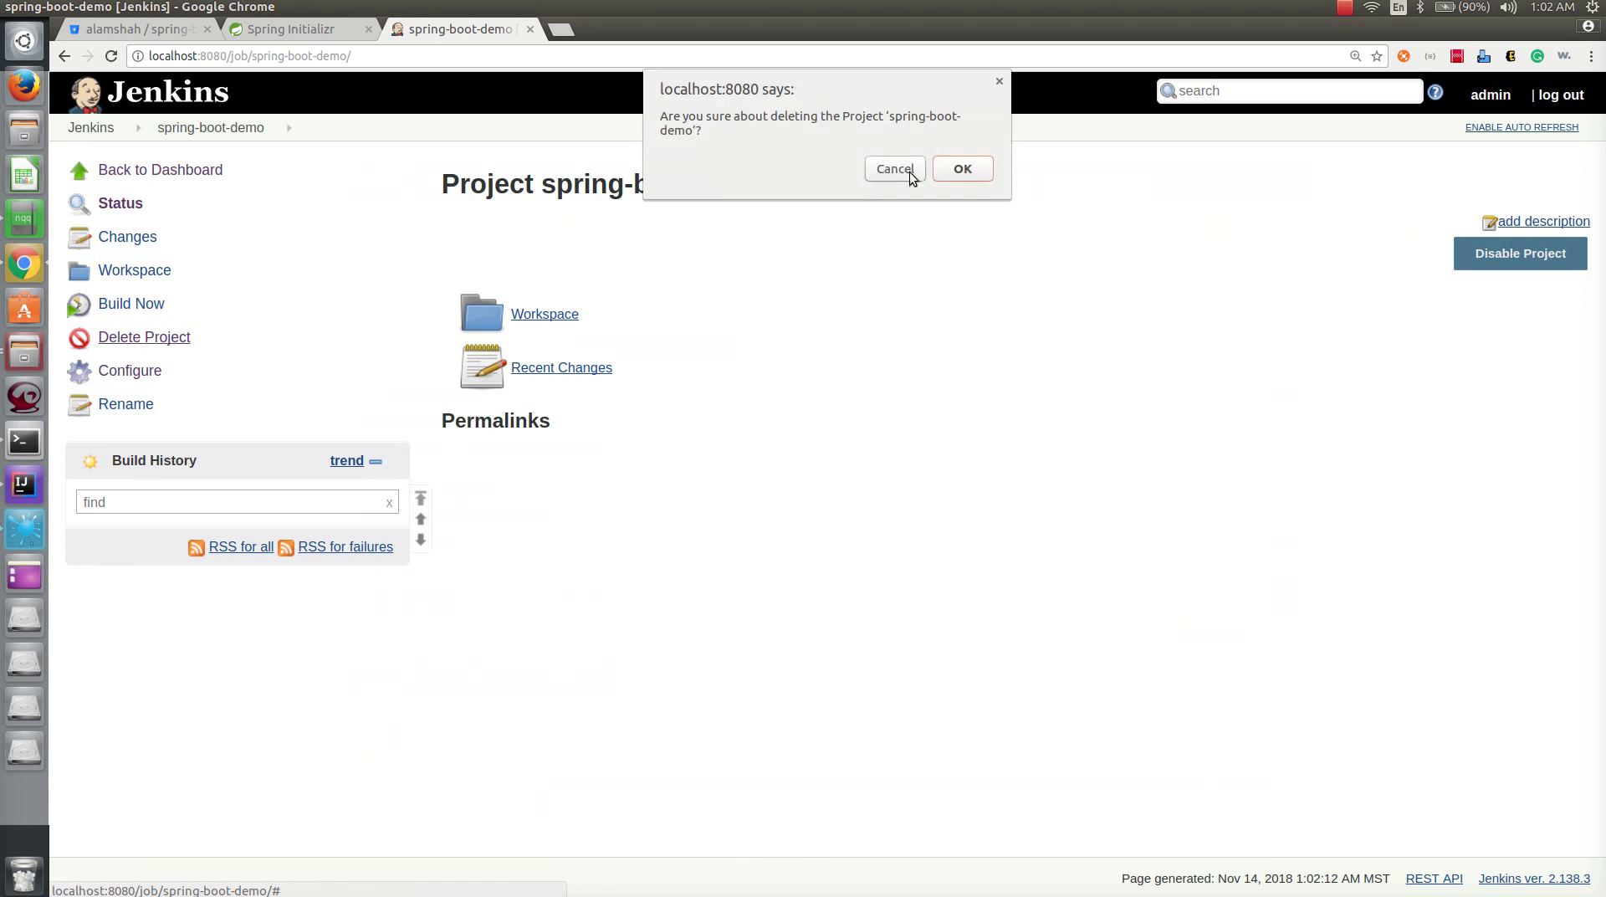
left_click(963, 168)
left_click(574, 265)
left_click(517, 237)
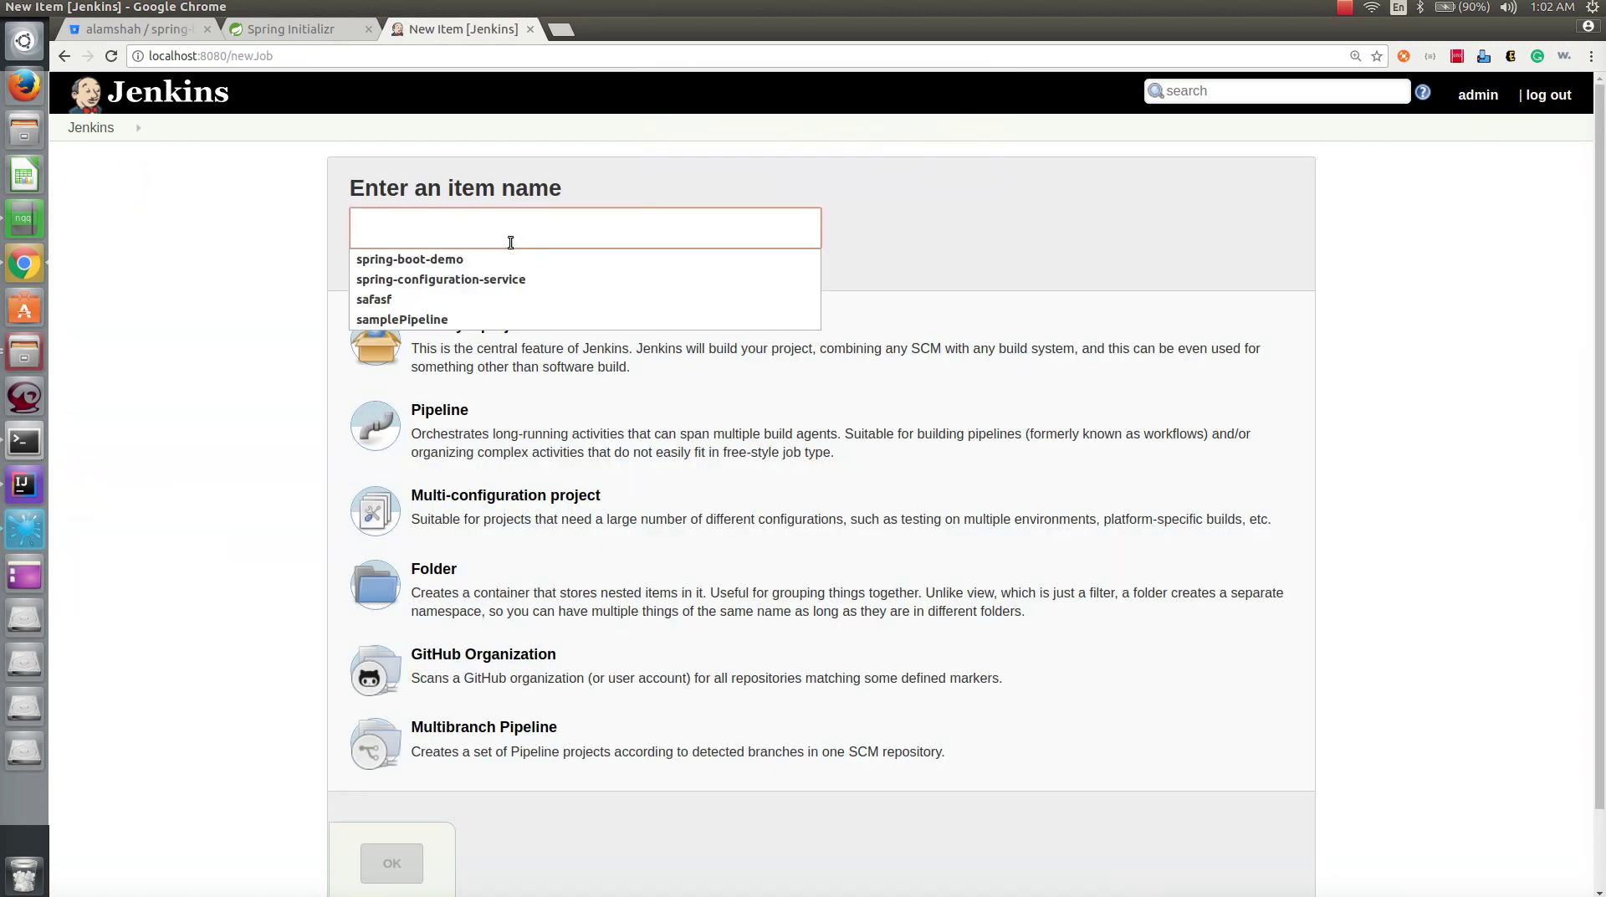
- Create a freestyle project named spring-boot-demo
left_click(482, 259)
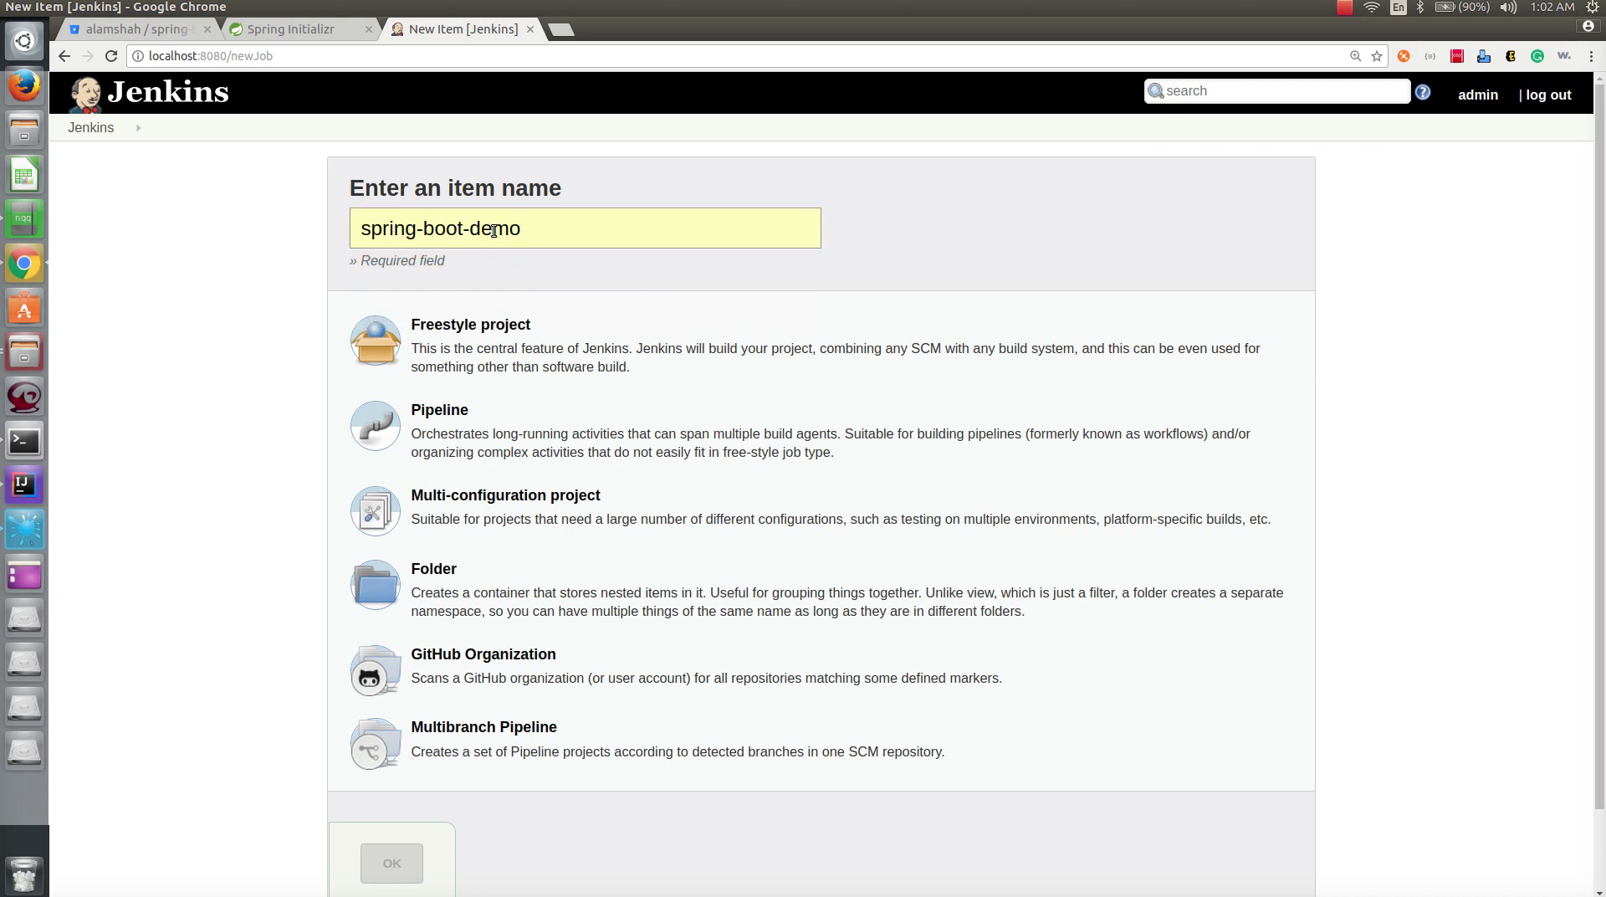
left_click_drag(538, 231, 316, 237)
left_click(475, 389)
scroll(288, 735, "down", 2)
left_click(410, 774)
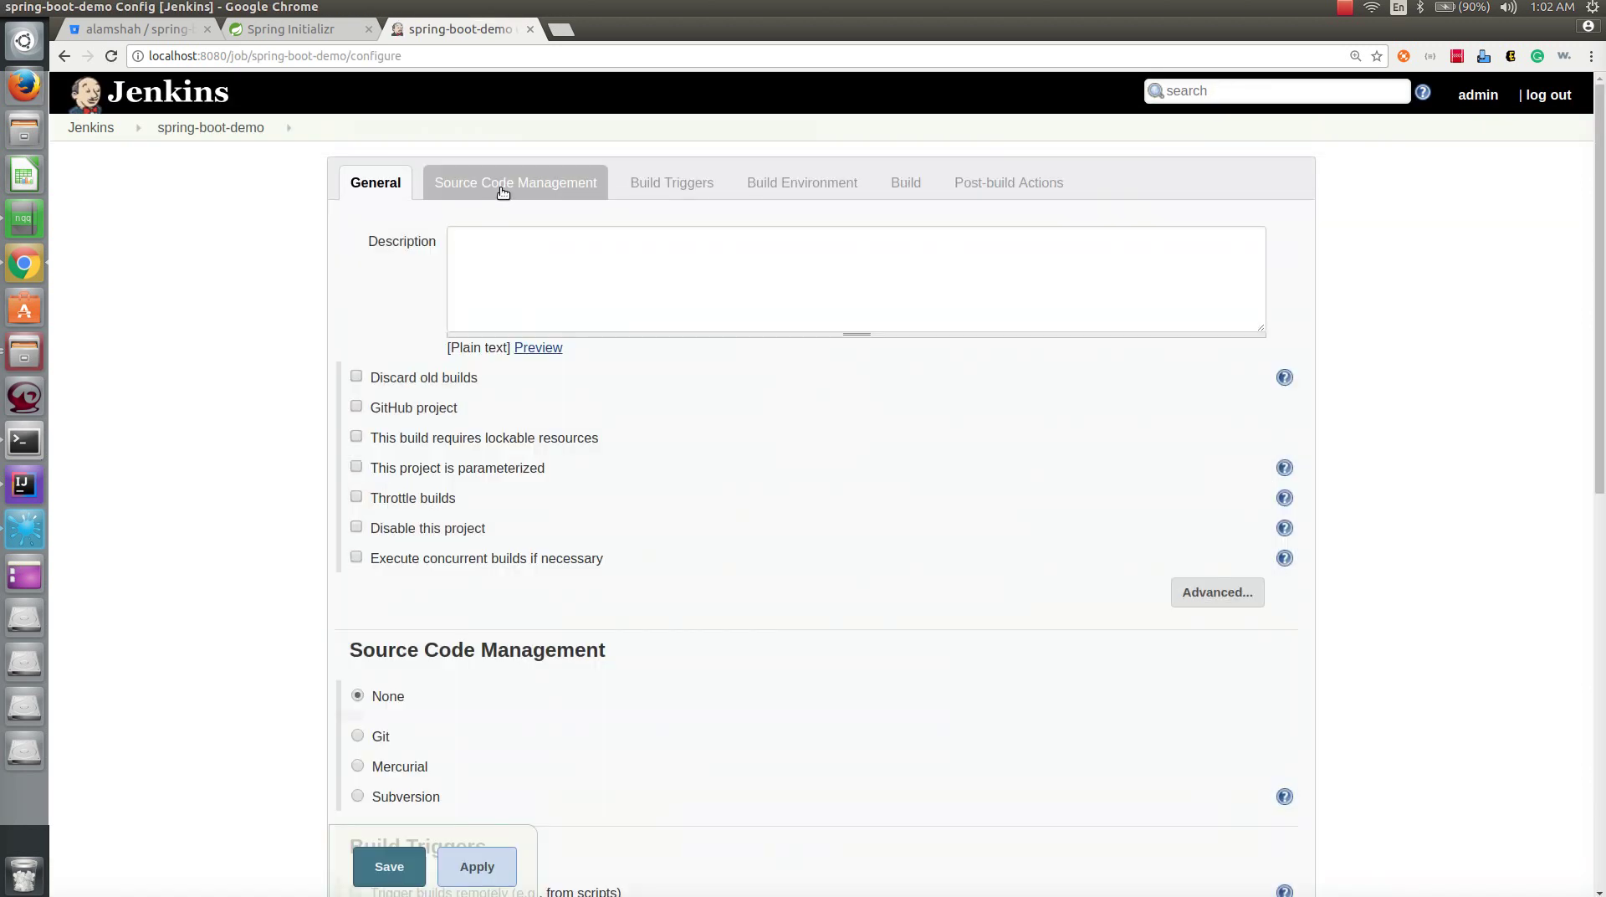
- Choose Git as the source control and copy the clone command from the Bitbucket repository
left_click(502, 192)
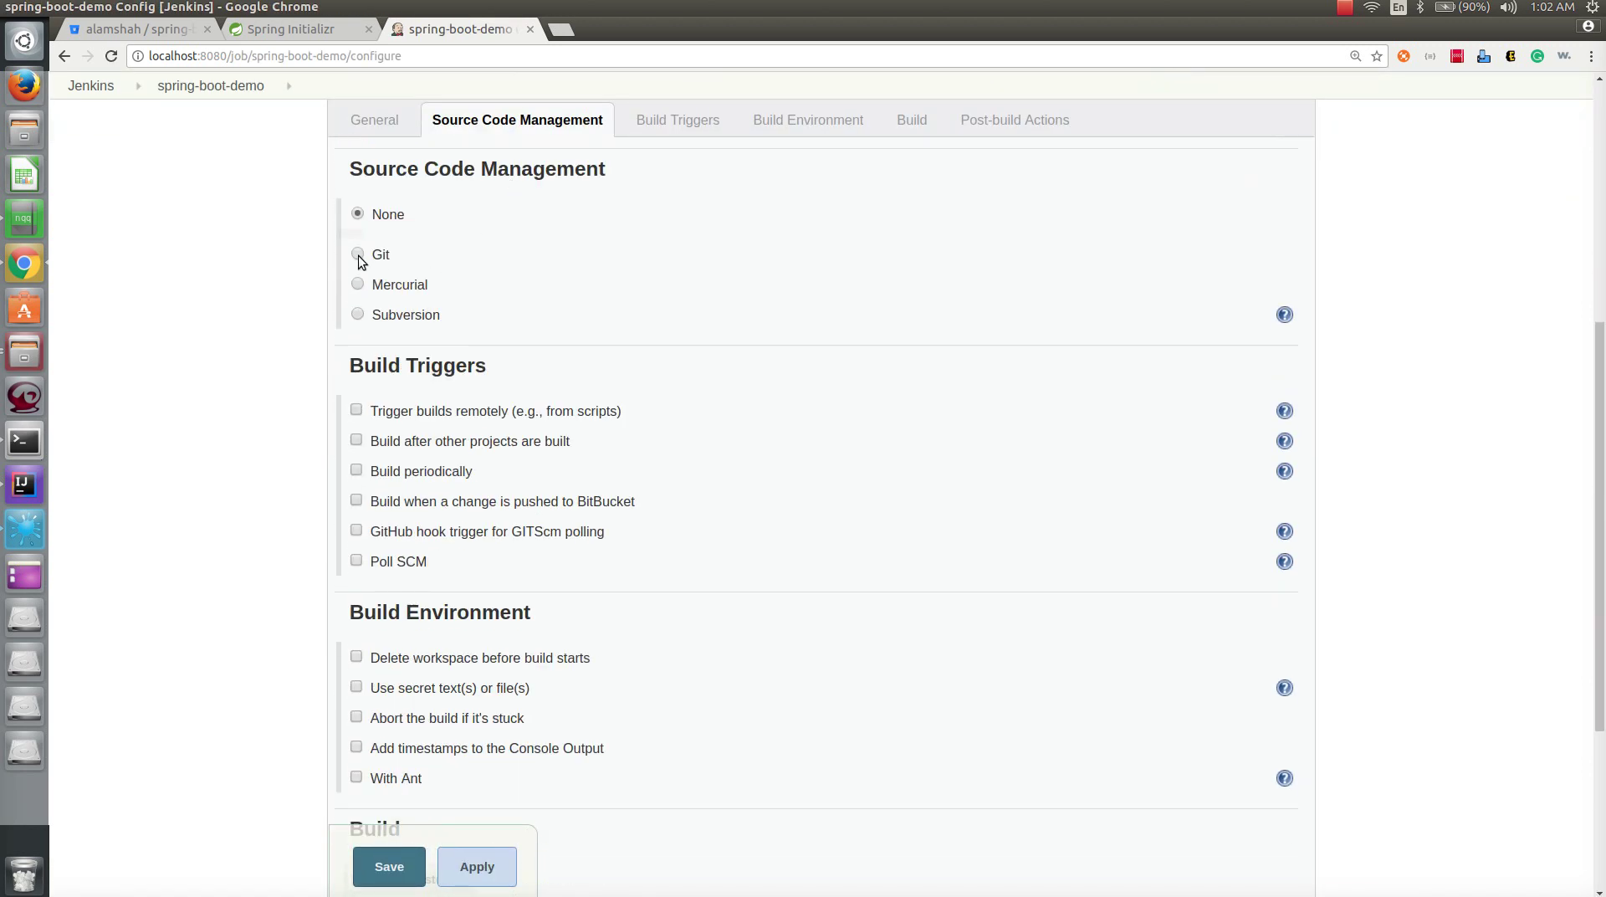
left_click(358, 255)
left_click(709, 314)
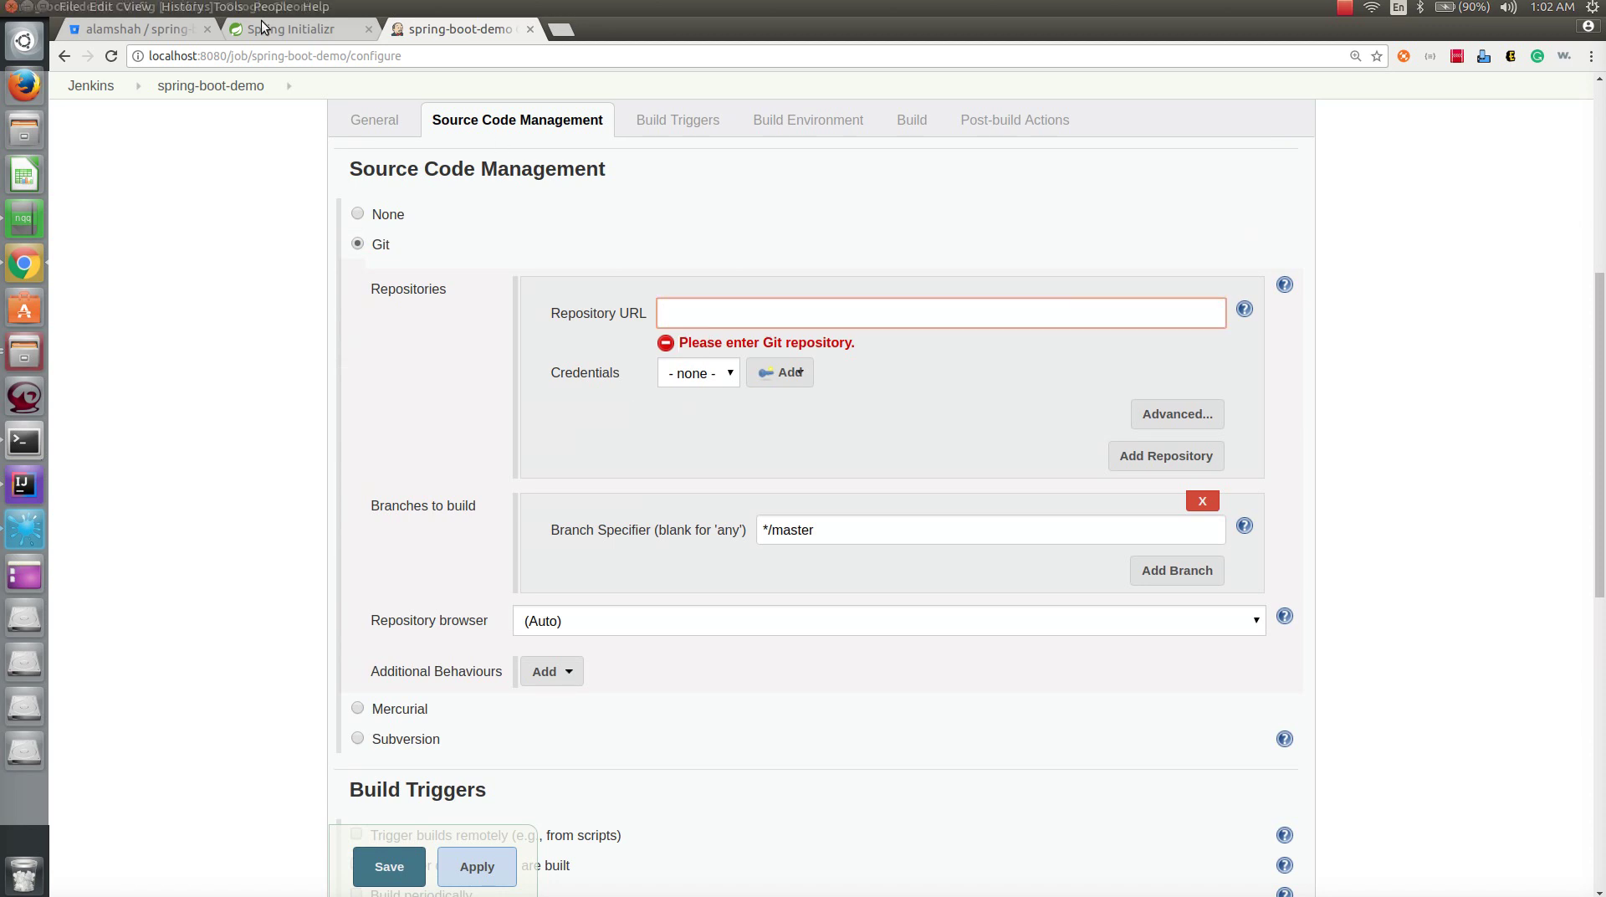
left_click(133, 28)
scroll(1159, 253, "up", 4)
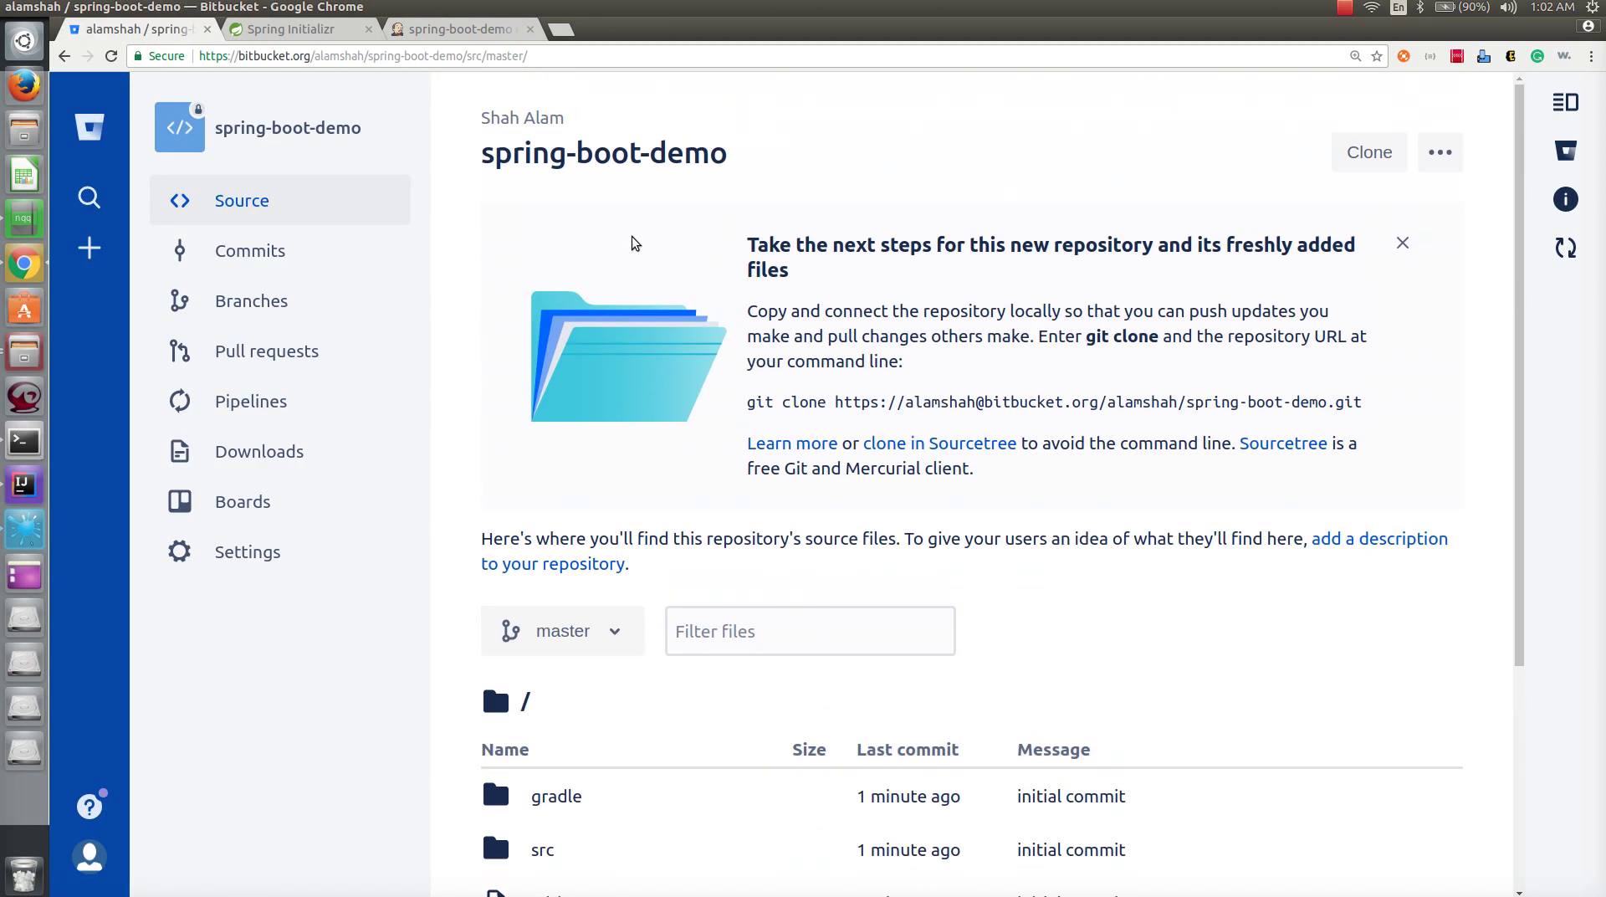
left_click(1371, 158)
left_click(1094, 273)
left_click(1076, 379)
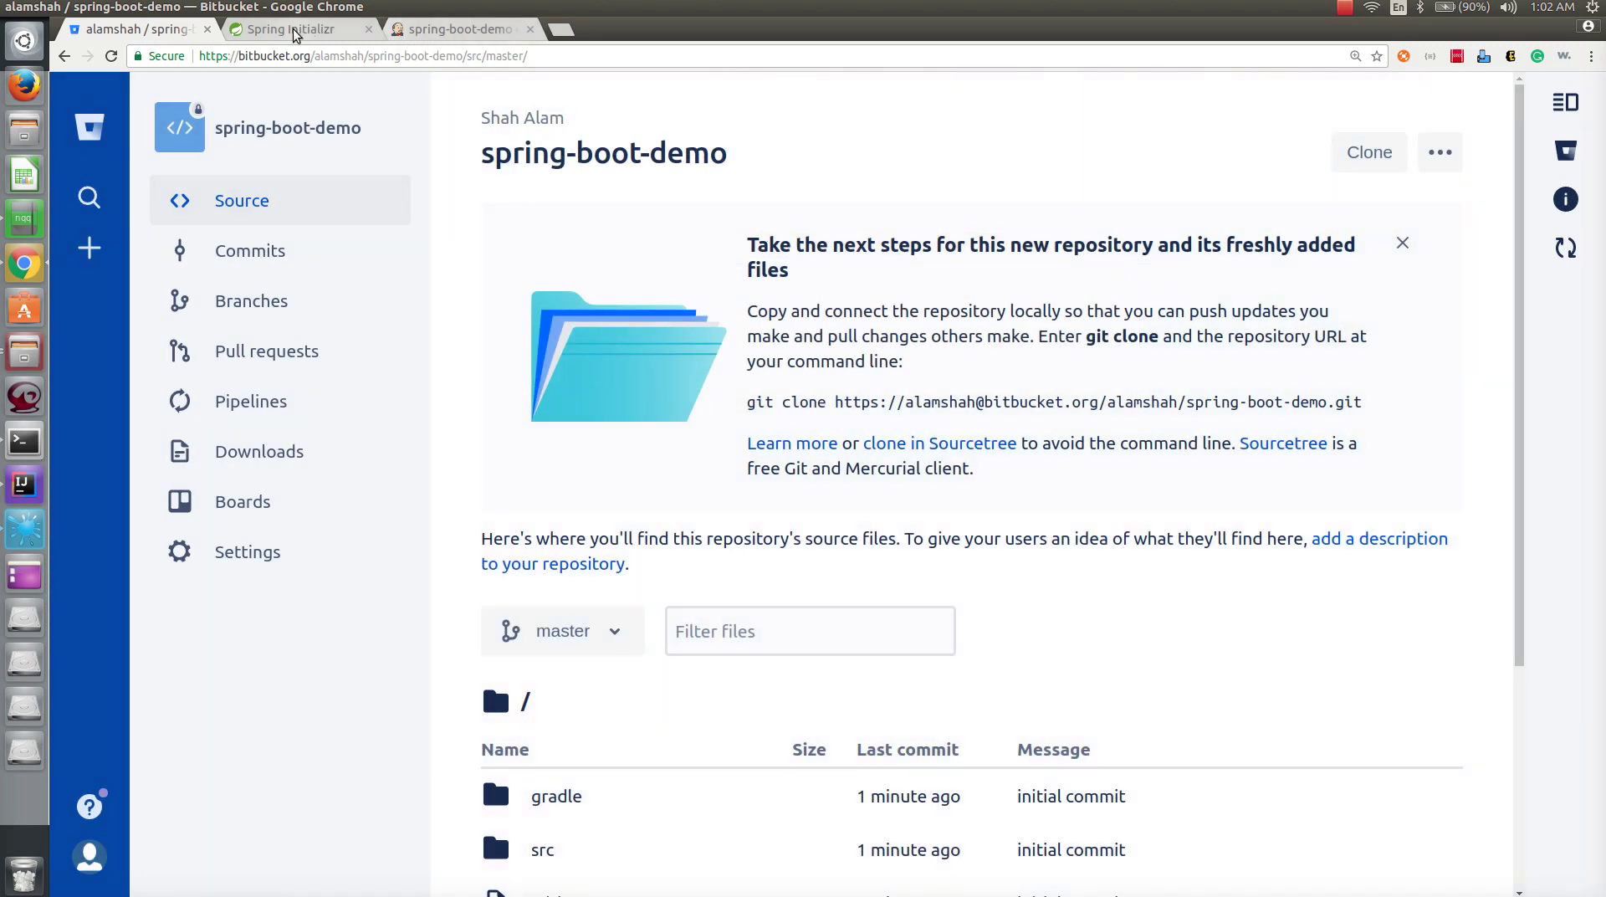
- Paste the clone URL as the Repository URL, removing the git clone prefix and account name
left_click(456, 29)
key("ctrl+v")
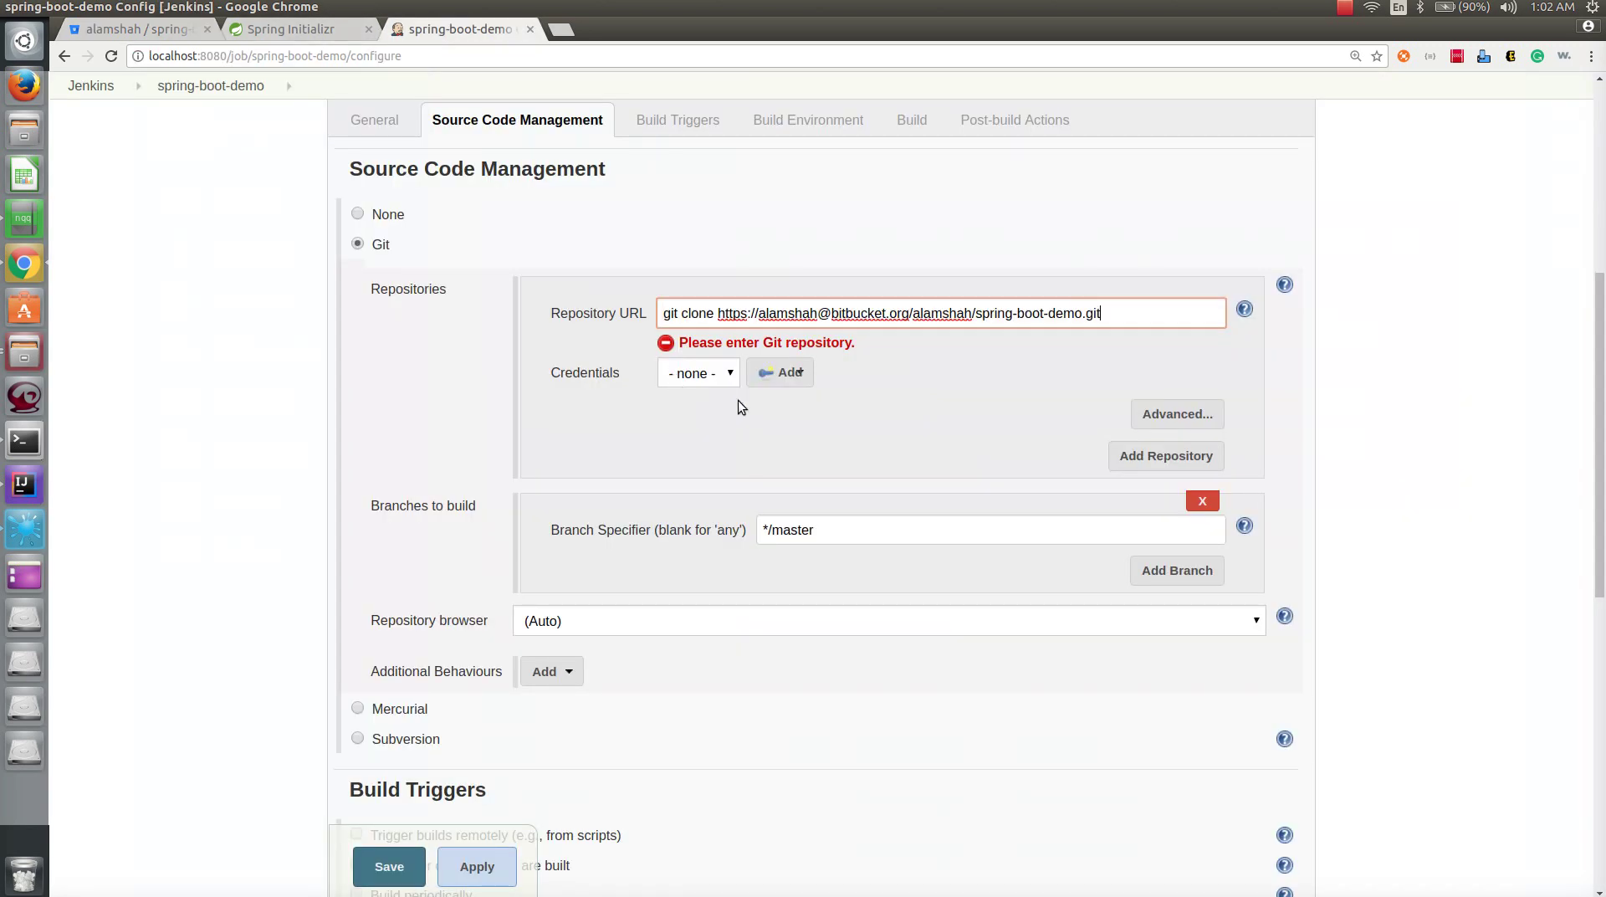
left_click_drag(718, 316, 502, 291)
key("BackSpace")
double_click(738, 316)
key("BackSpace")
key("Delete")
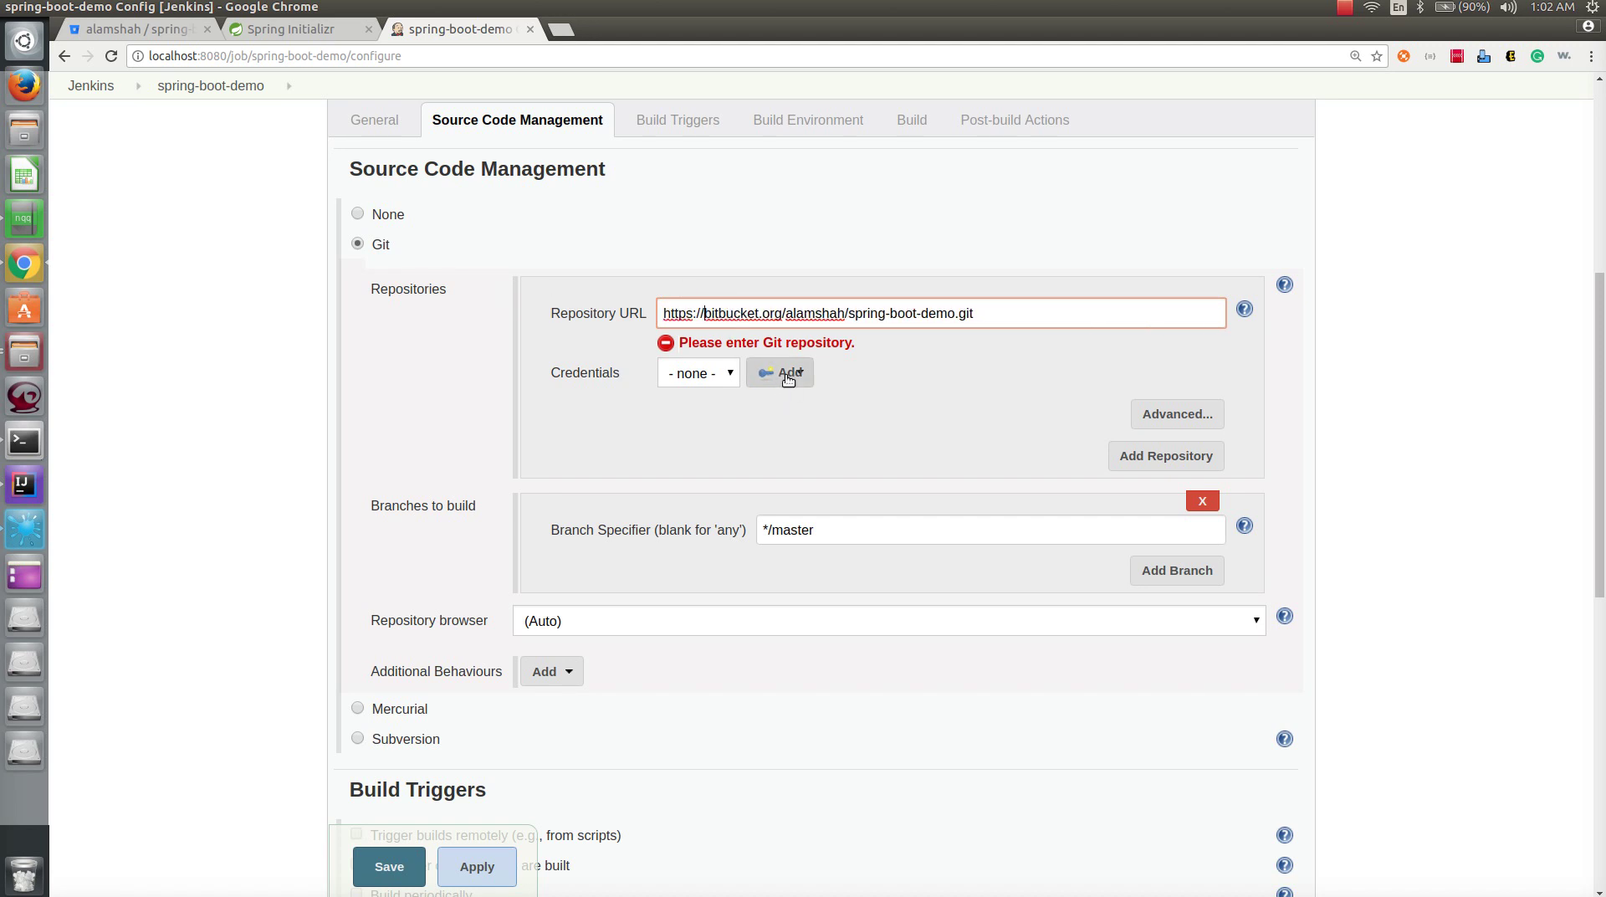
- Add new credentials through the Jenkins provider, starting at the username field
left_click(762, 380)
left_click(764, 372)
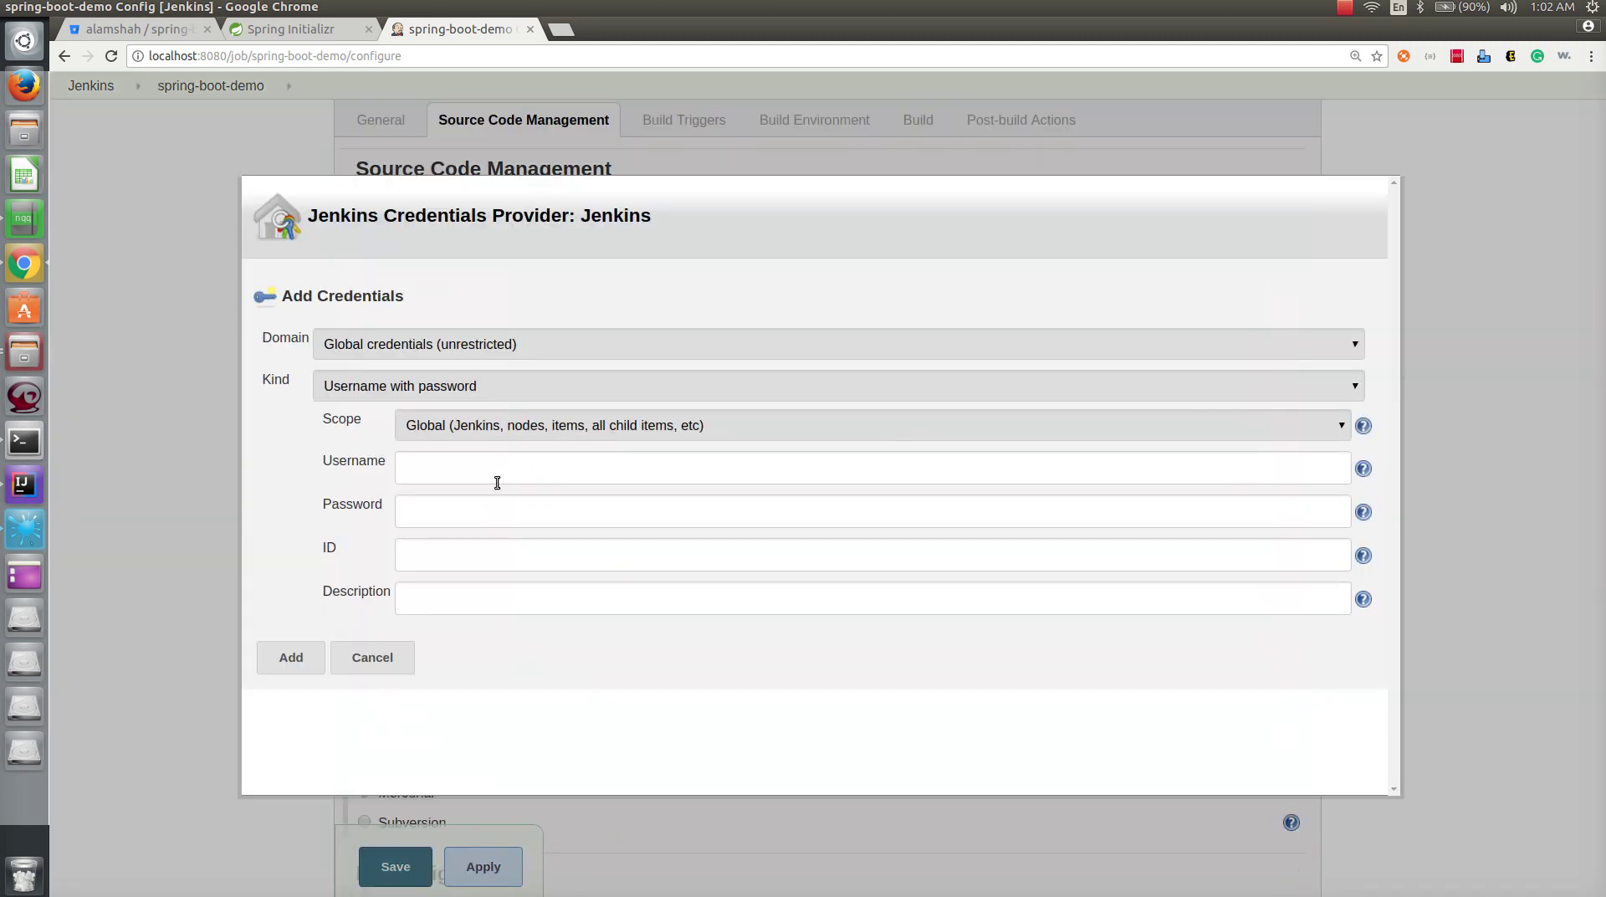
left_click(499, 475)
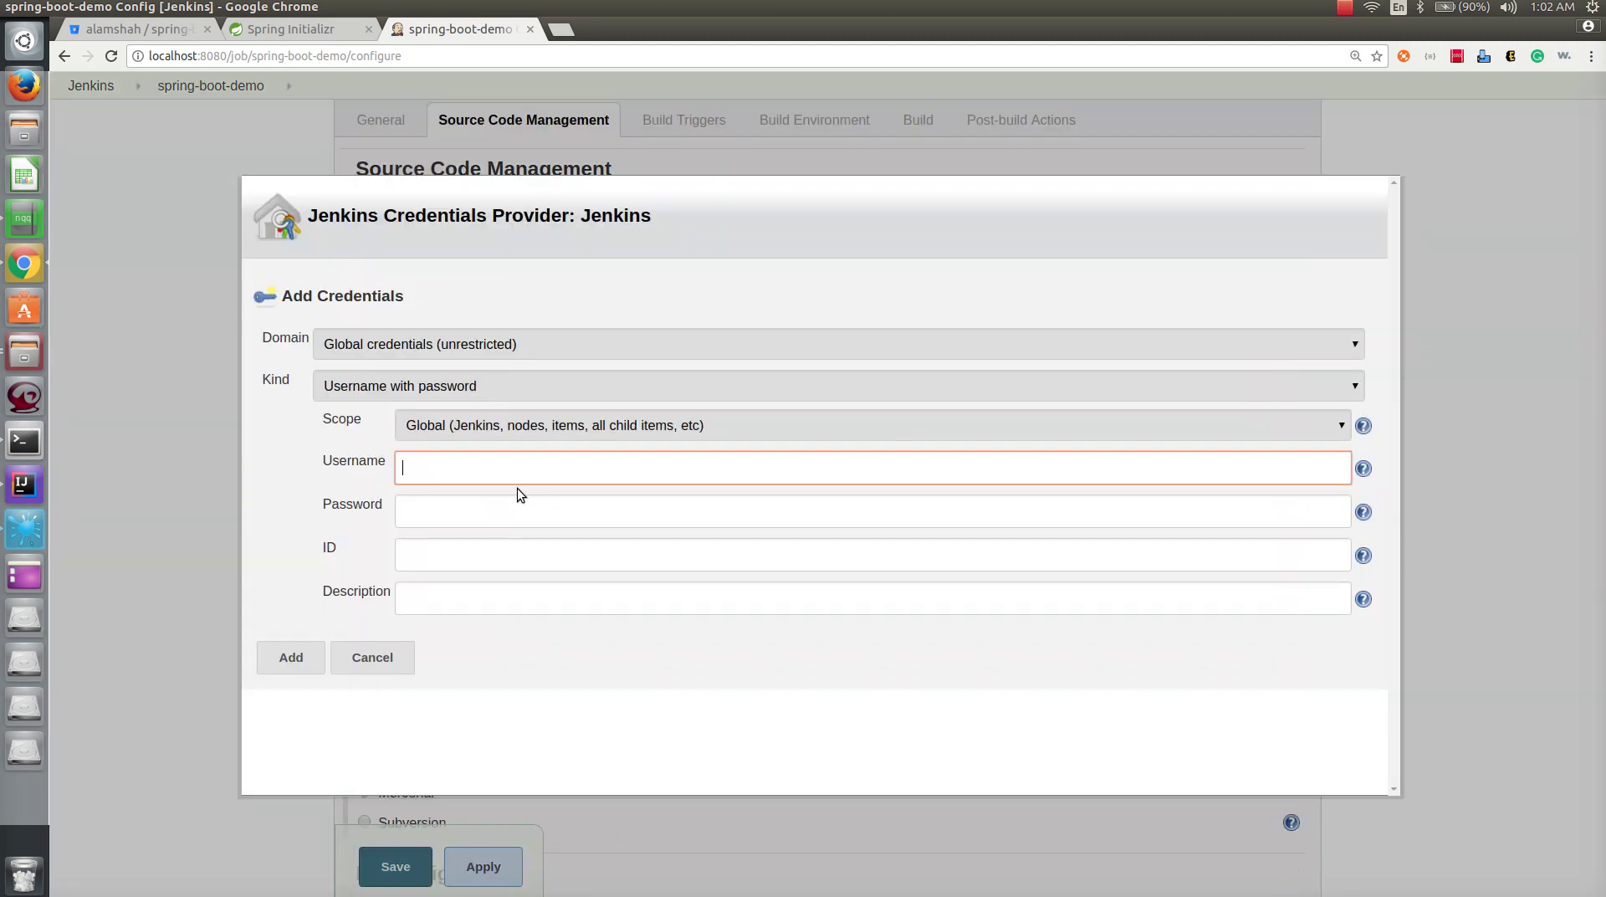
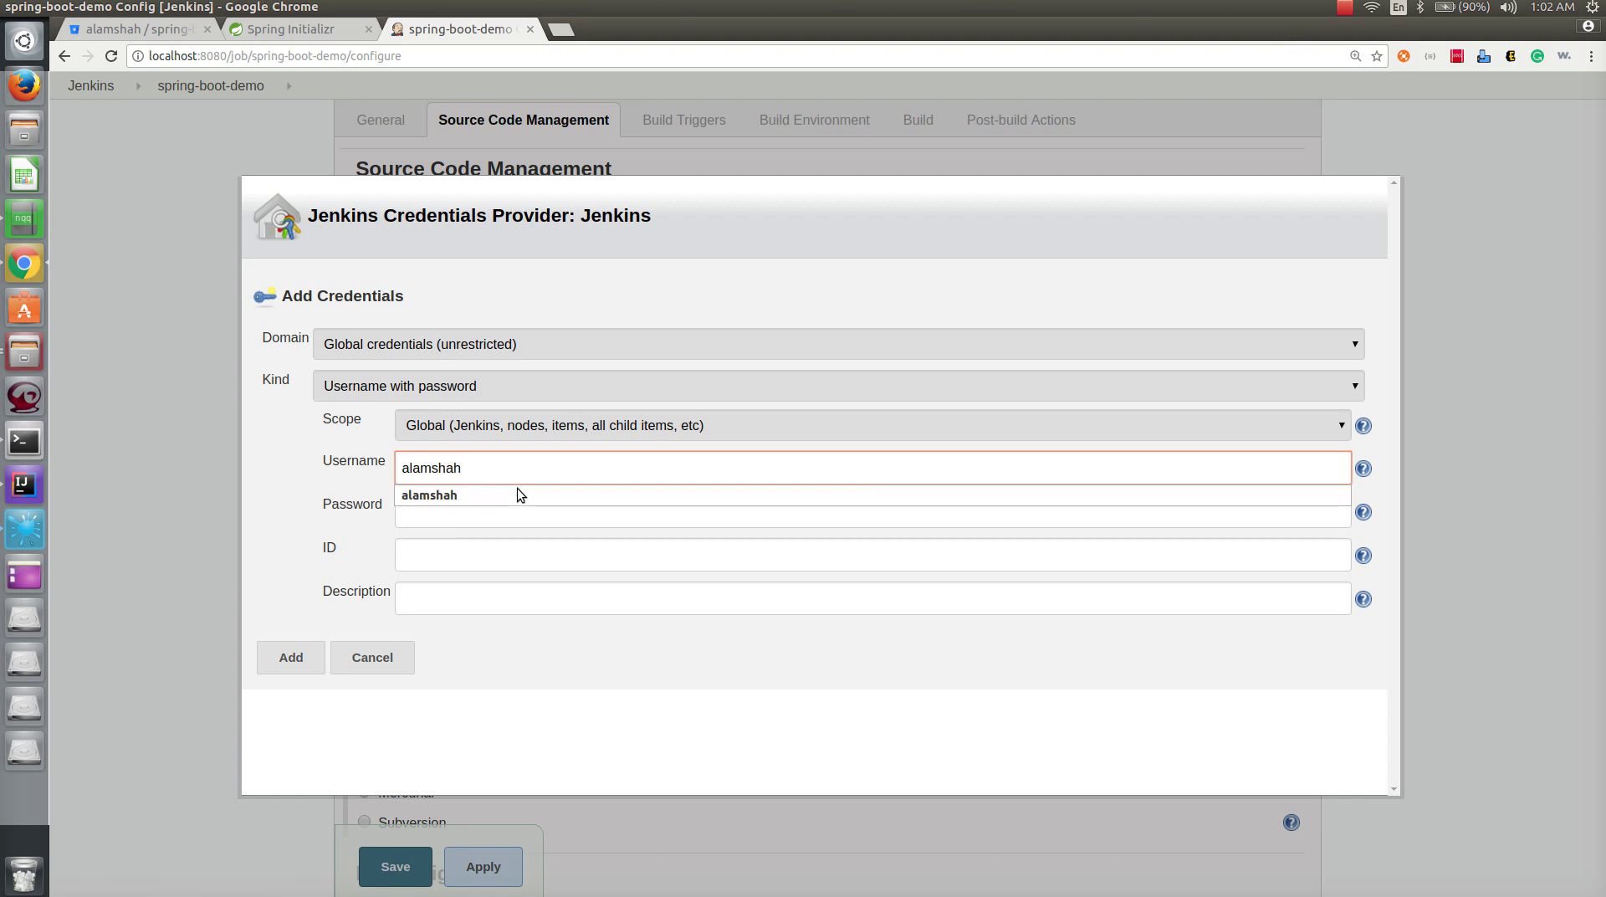
- Add a username-with-password credential for the Bitbucket account and select it for the Git repository
left_click(488, 494)
left_click(492, 521)
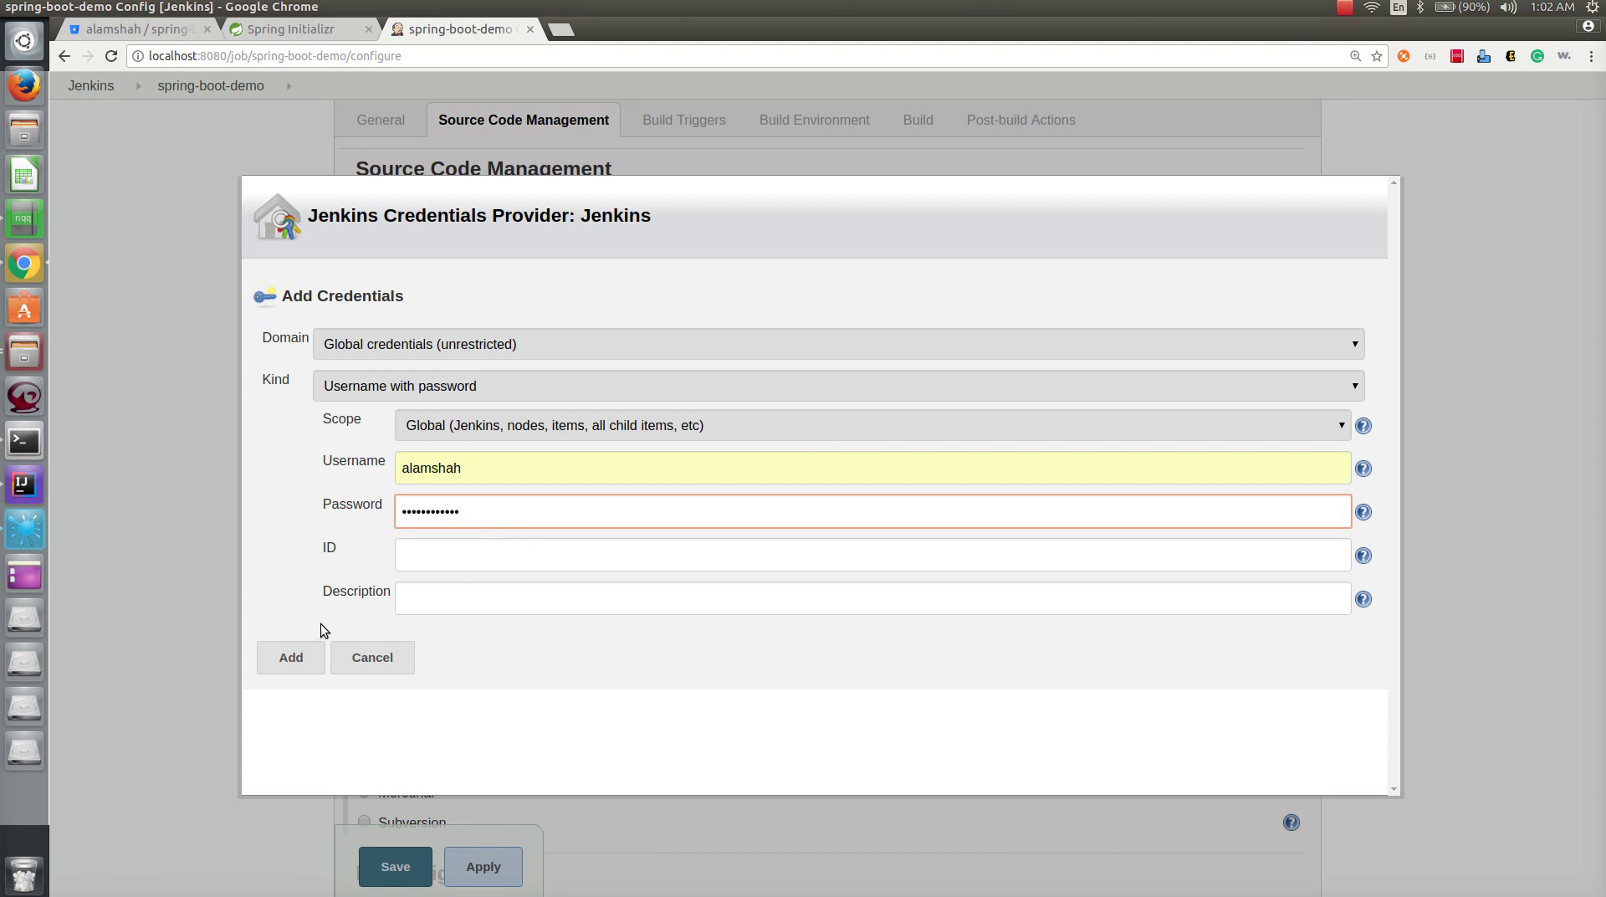
left_click(313, 656)
left_click(716, 454)
left_click(716, 506)
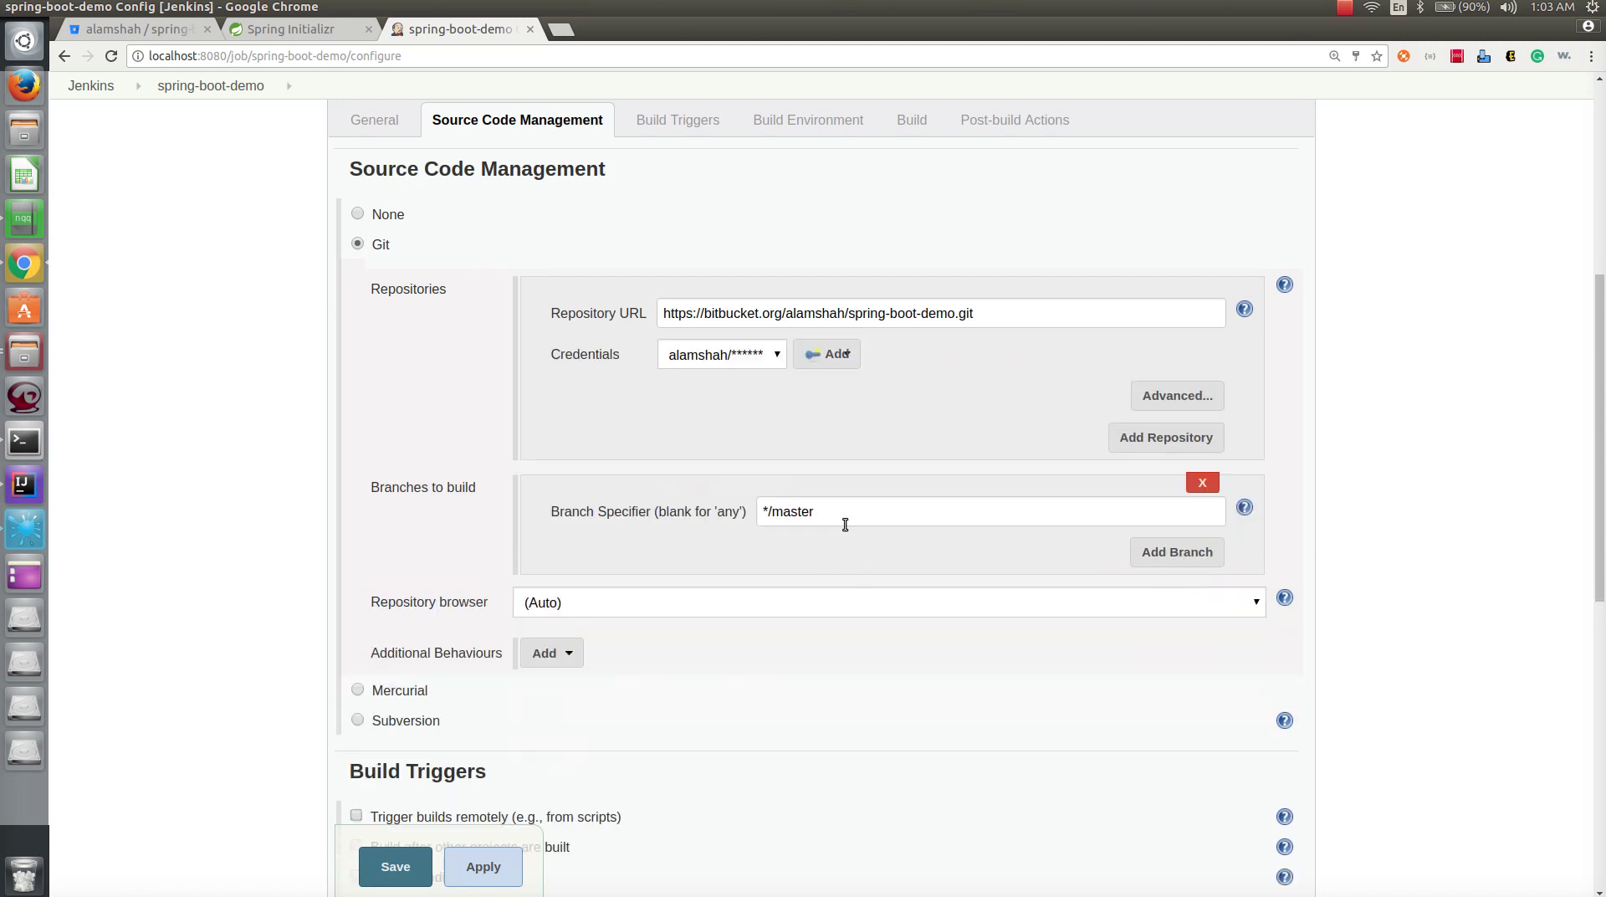
- Enable the 'Build when a change is pushed to BitBucket' trigger
scroll(845, 524, "down", 8)
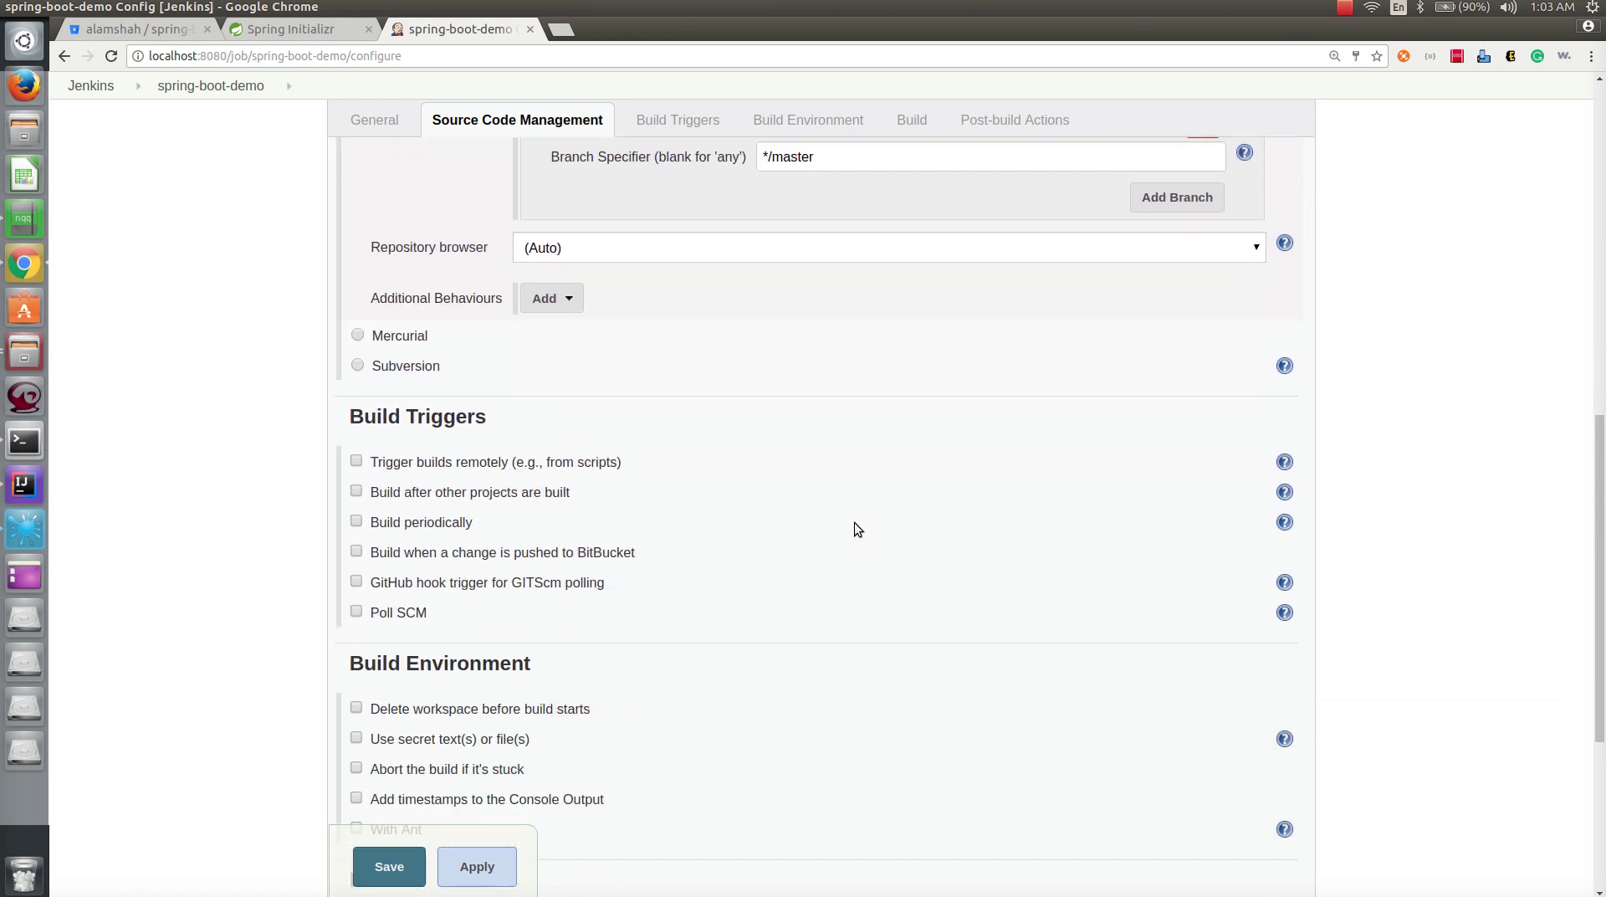
scroll(855, 524, "down", 2)
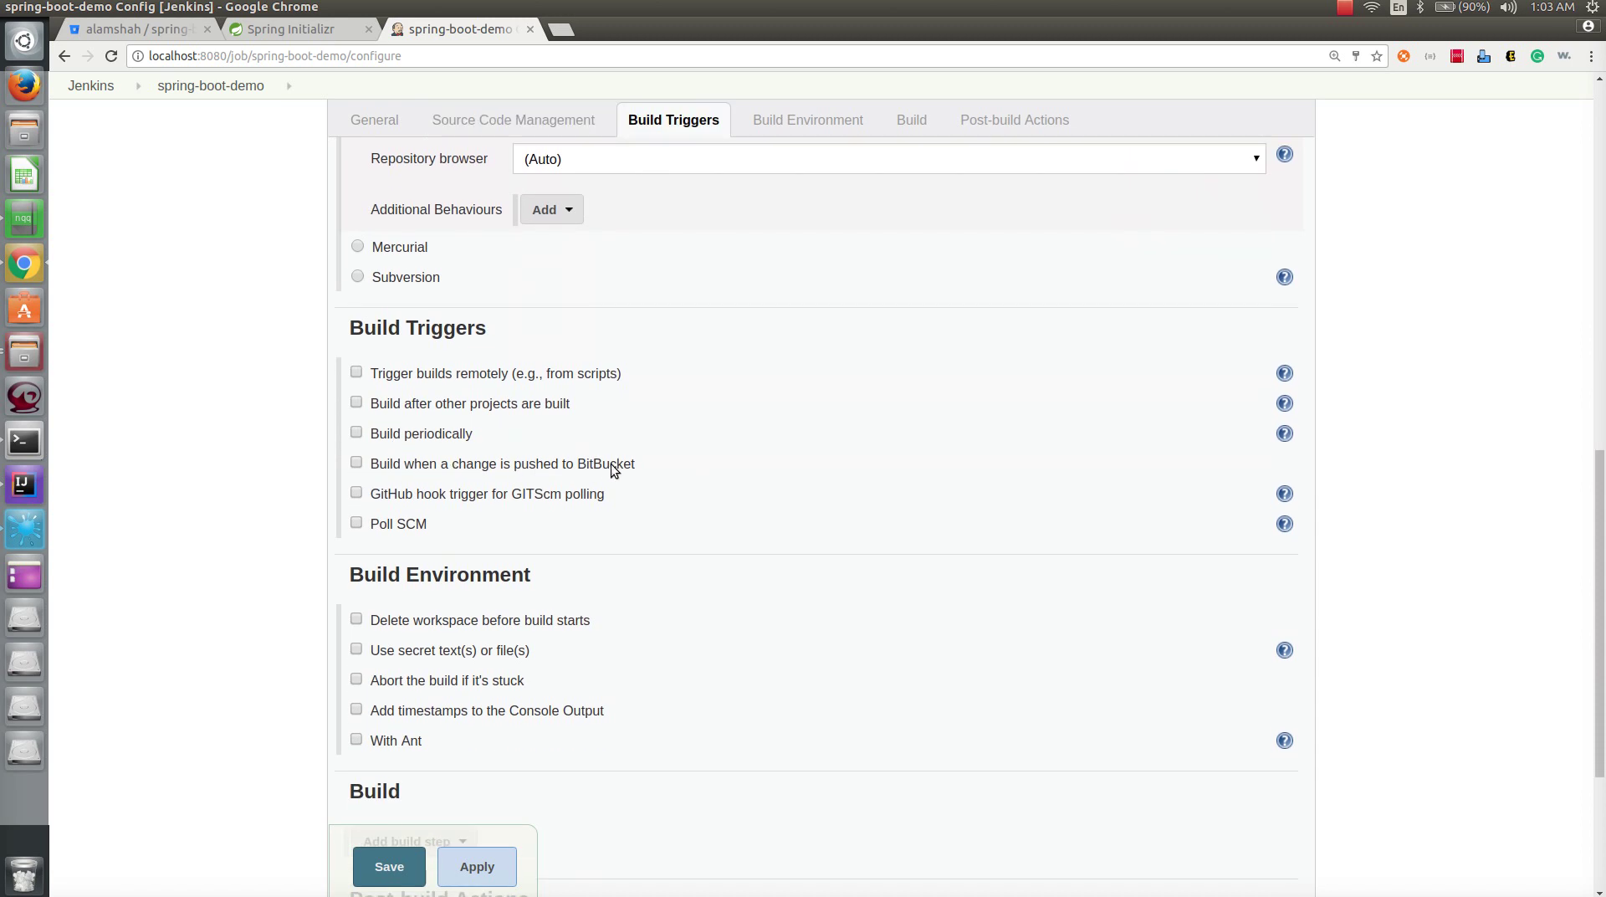
left_click(356, 462)
- Add an Execute shell step running ./gradlew clean build, then apply and save the job
scroll(835, 606, "down", 5)
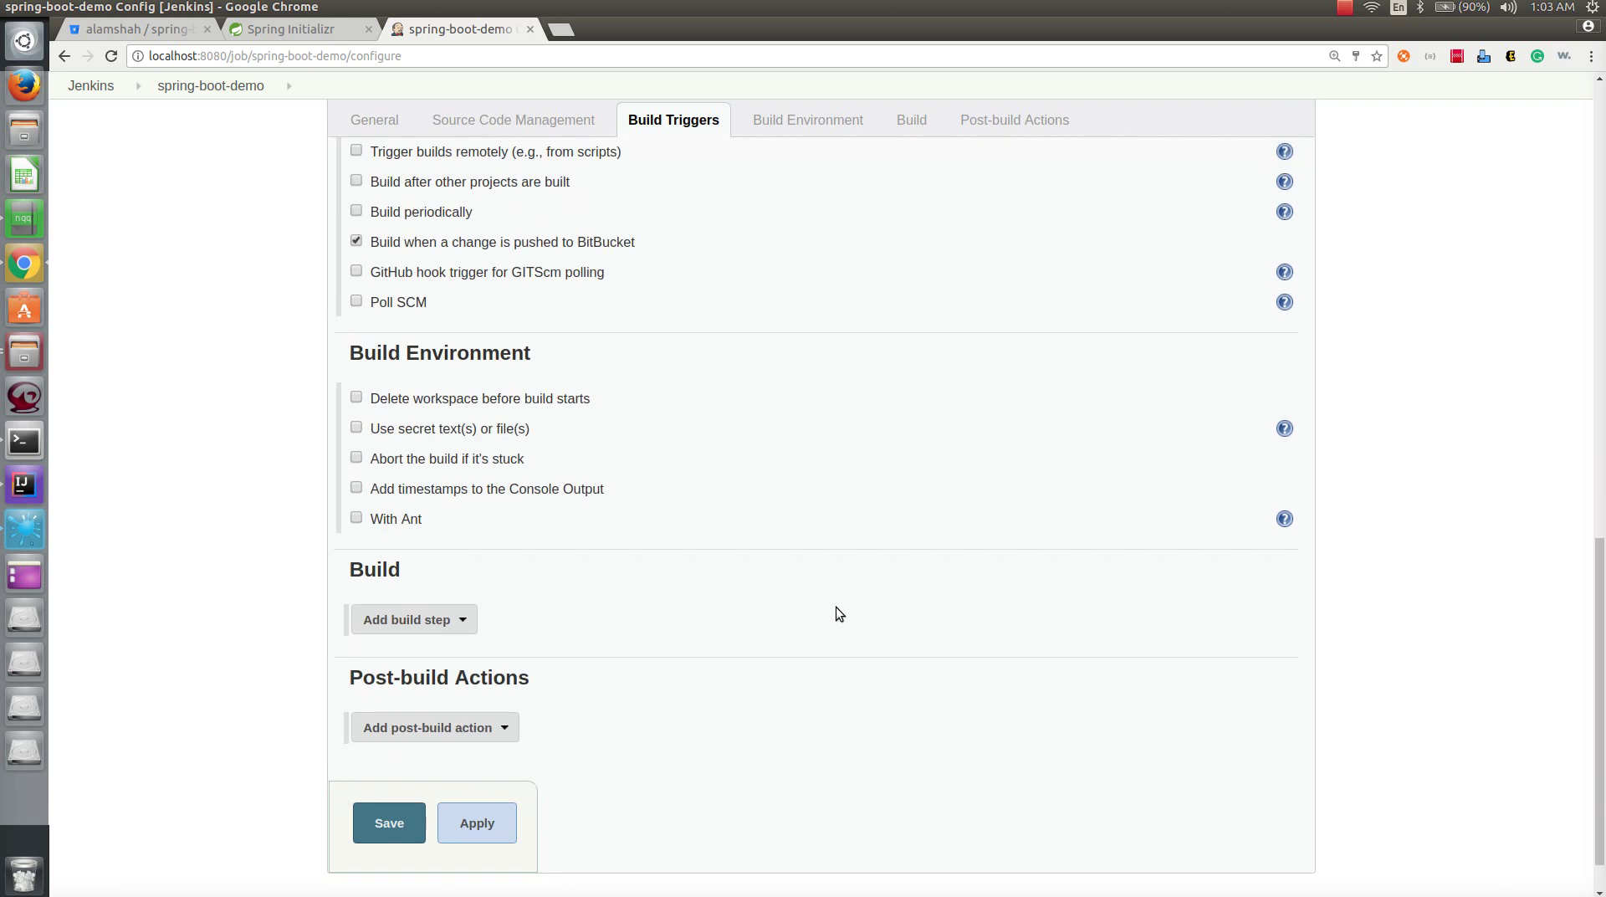
scroll(836, 606, "down", 1)
left_click(457, 569)
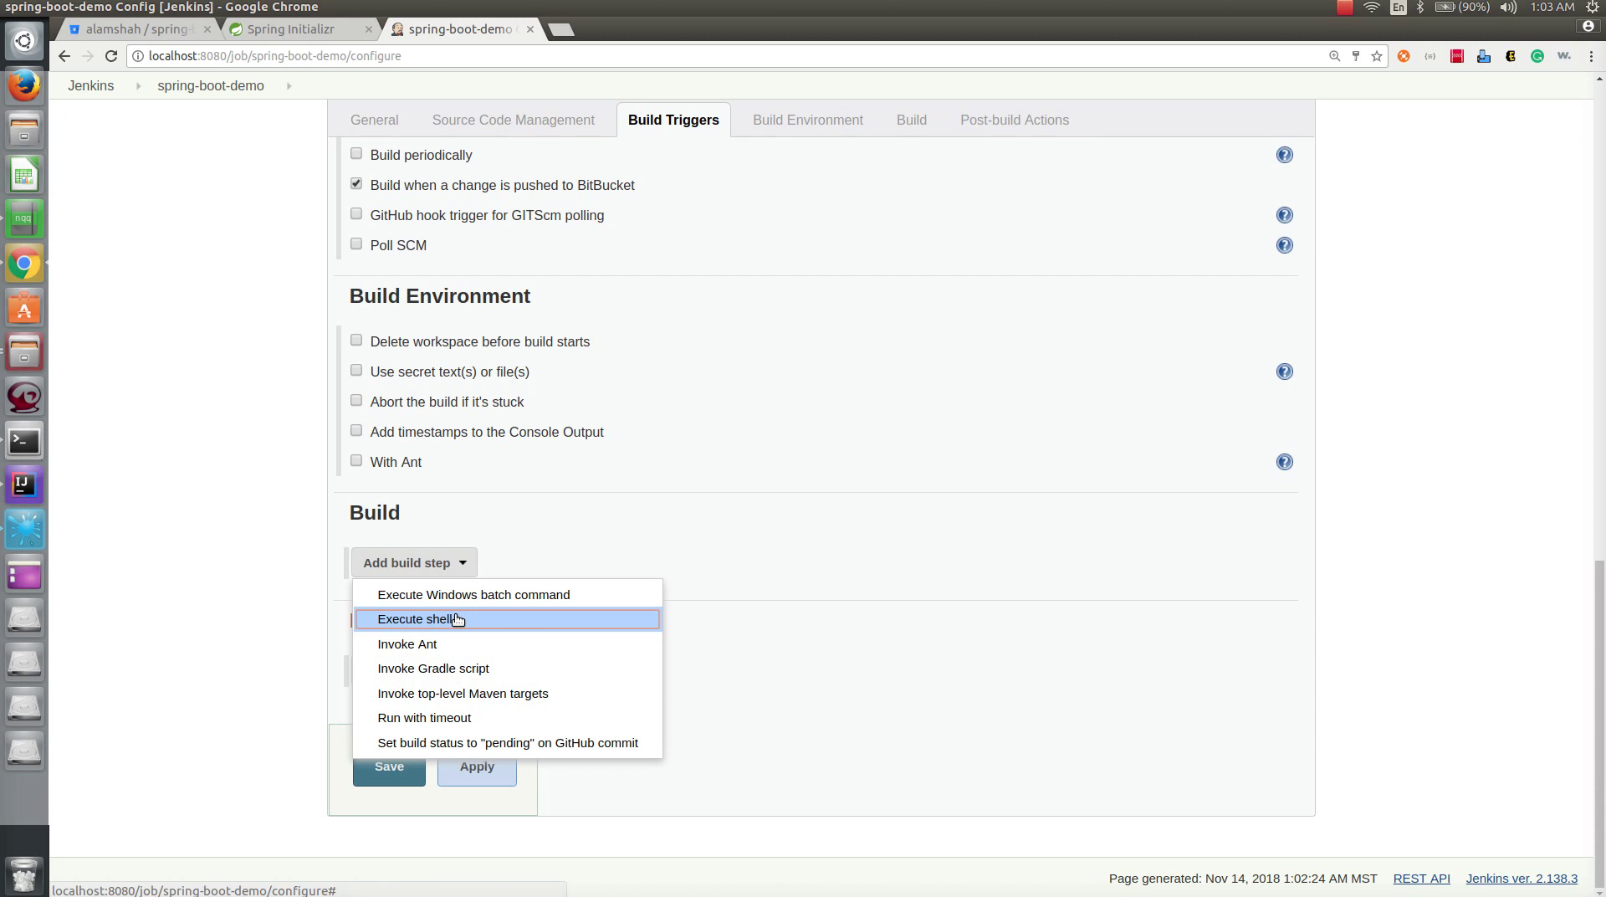
left_click(457, 619)
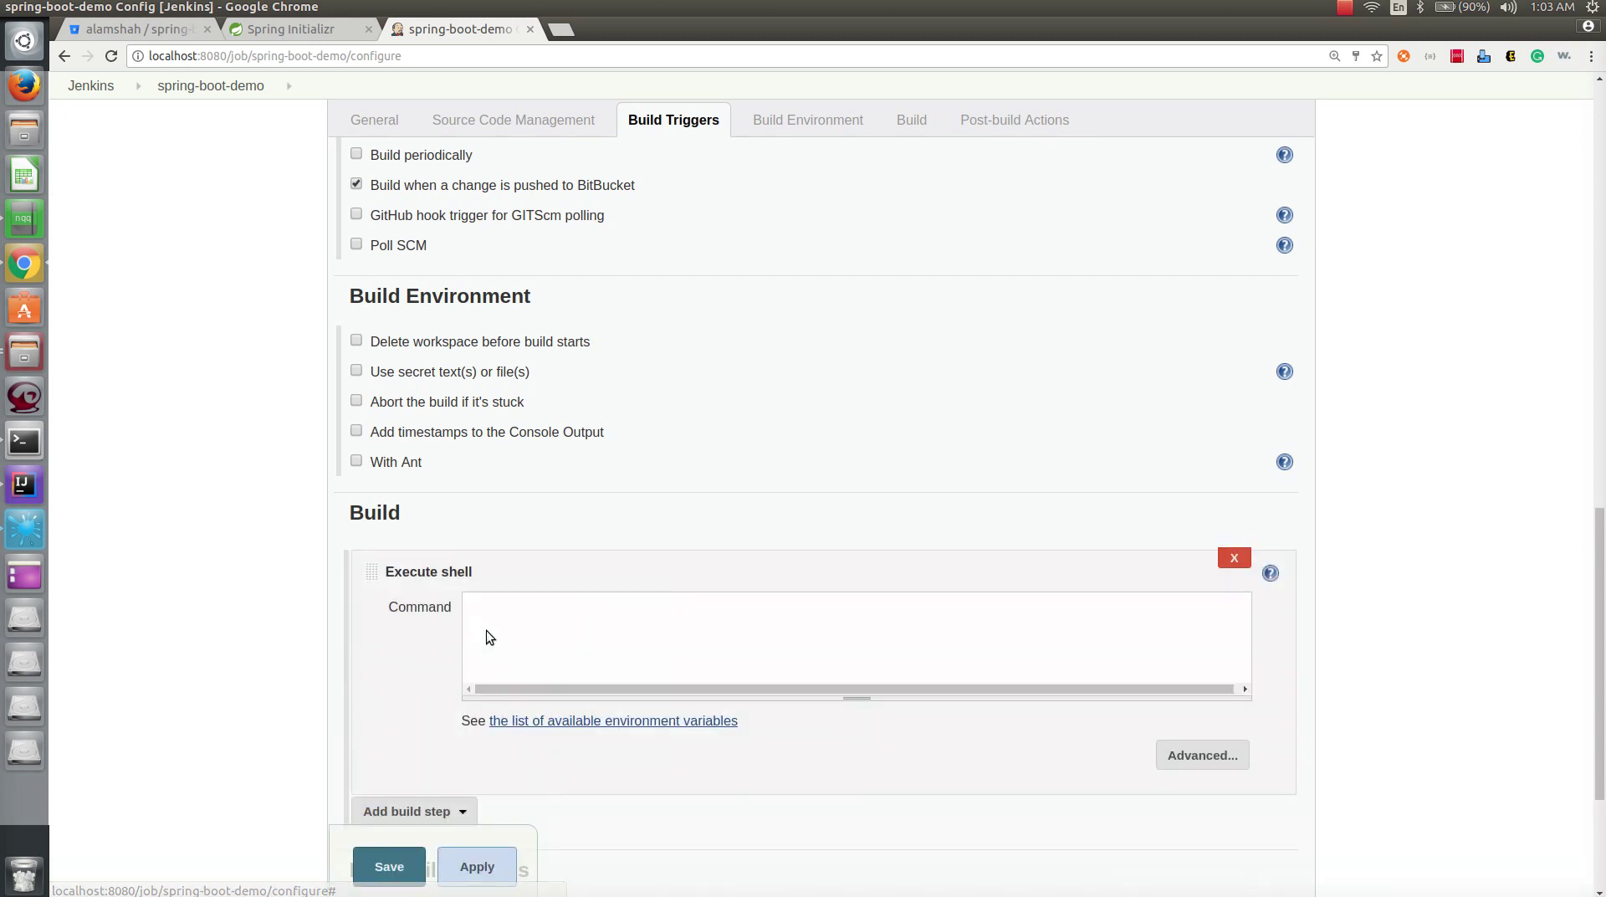
left_click(592, 650)
type("./gradlew clean build")
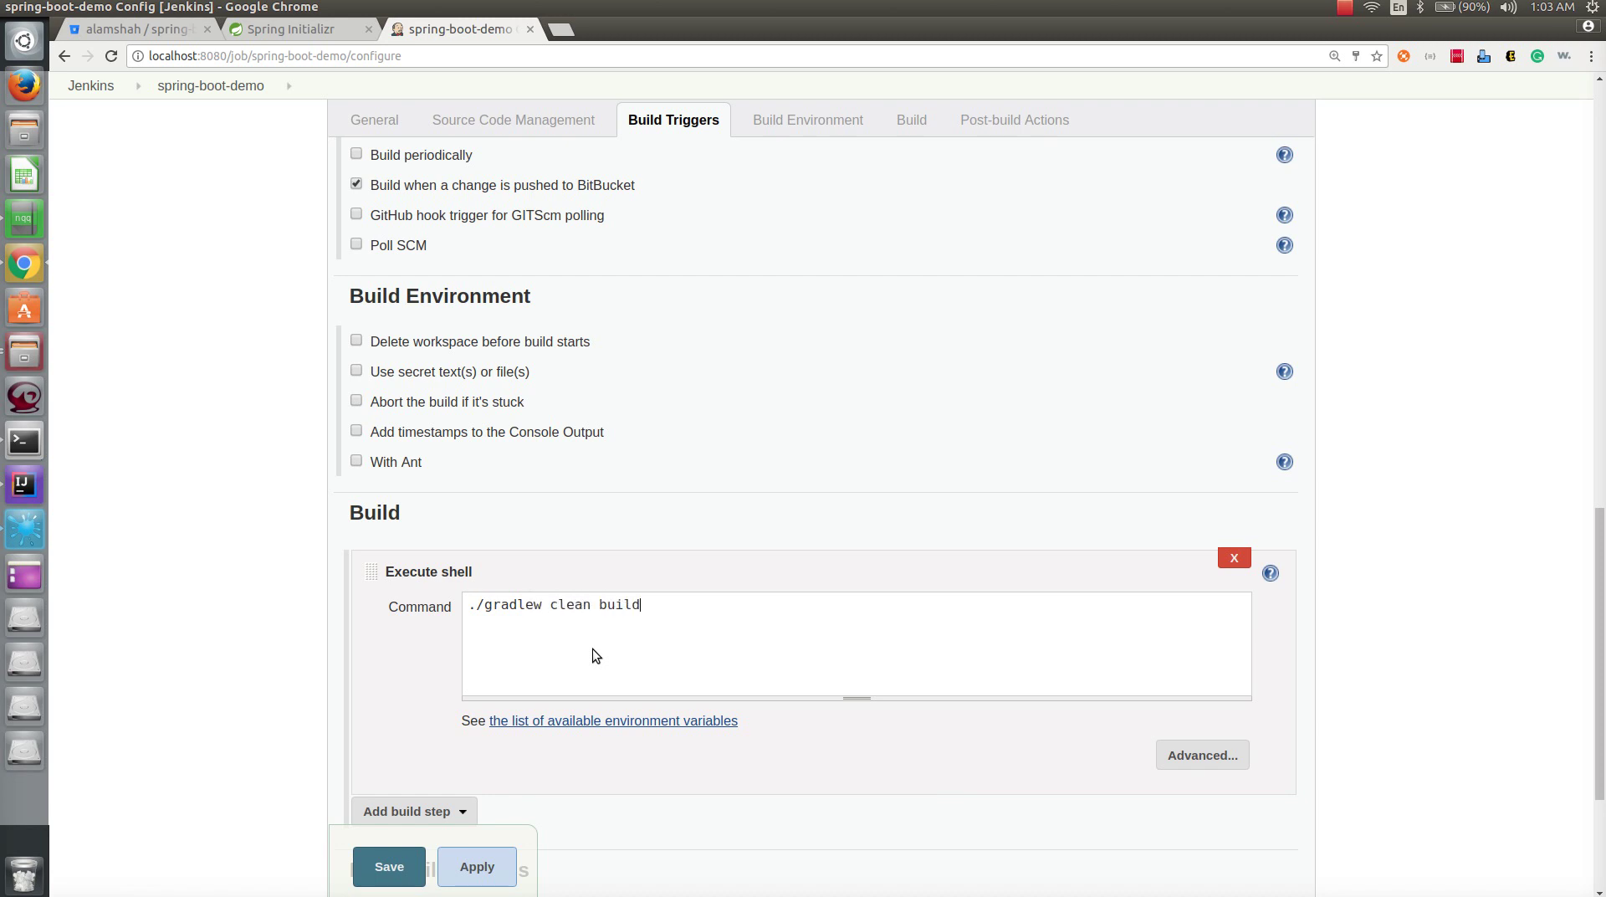
left_click(484, 862)
left_click(404, 865)
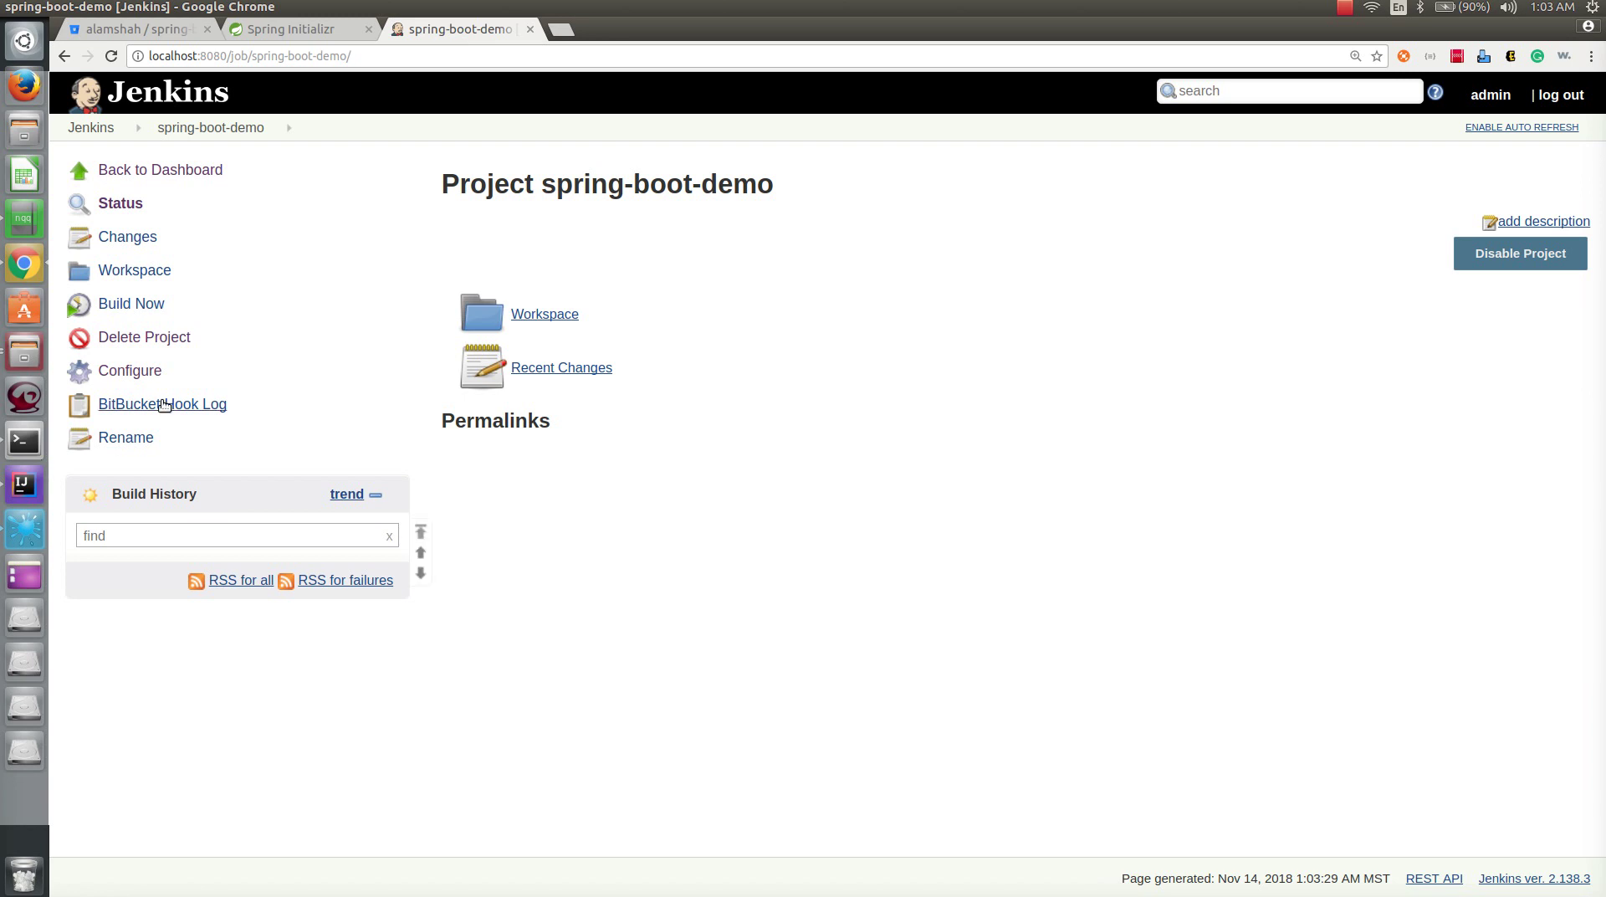
- Run build #1 of spring-boot-demo and confirm its console output ends with Finished: SUCCESS
left_click(127, 305)
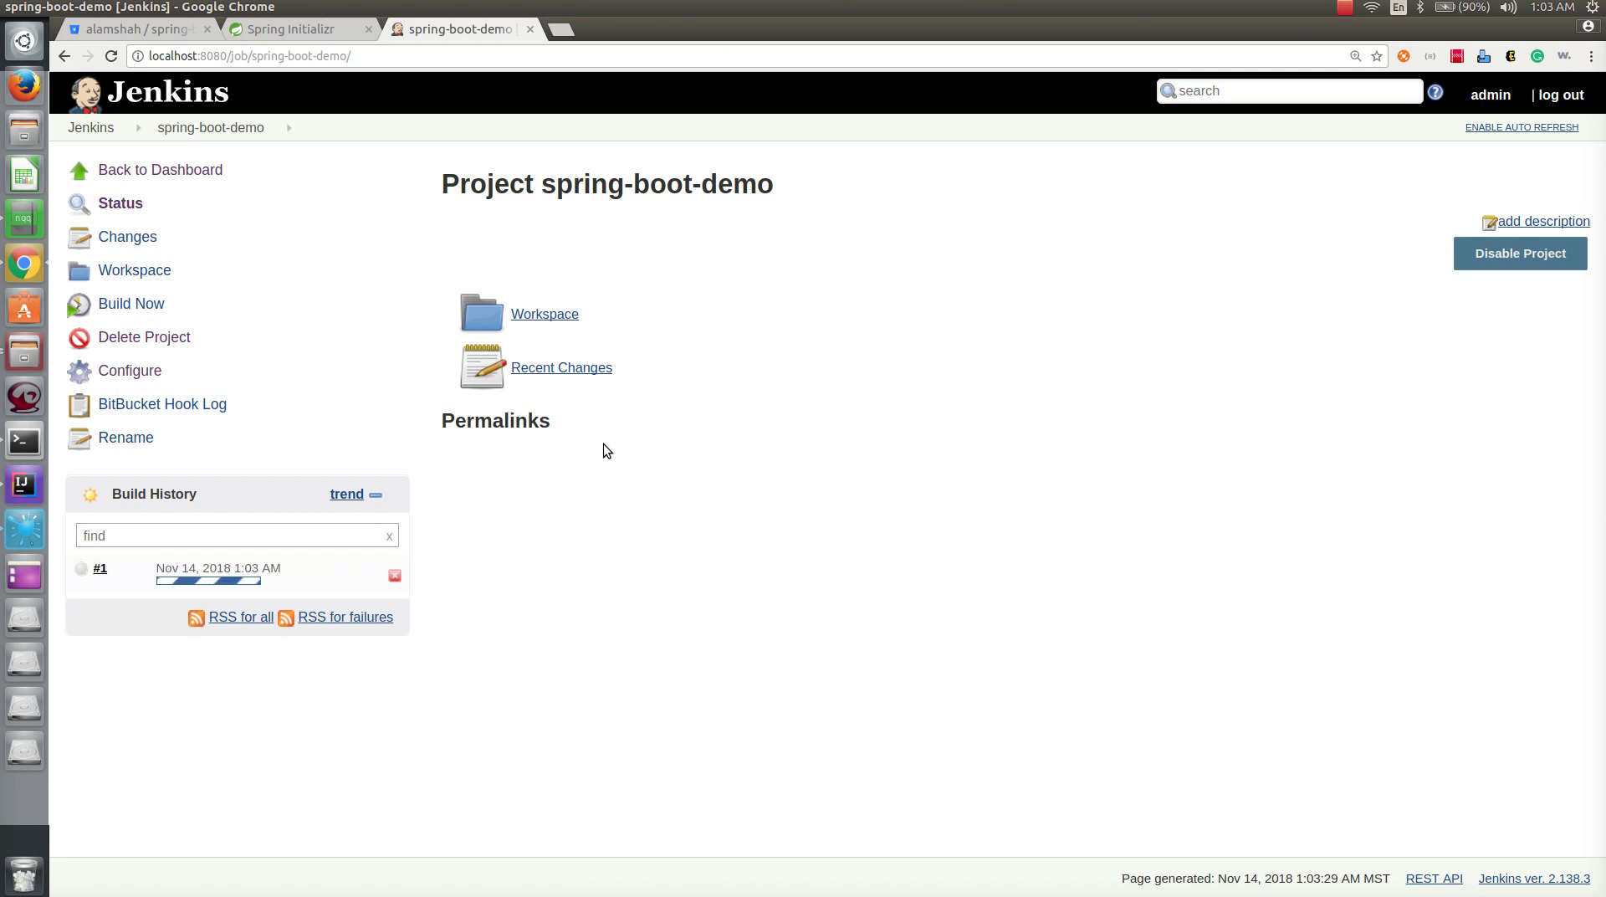
left_click(289, 570)
left_click(287, 626)
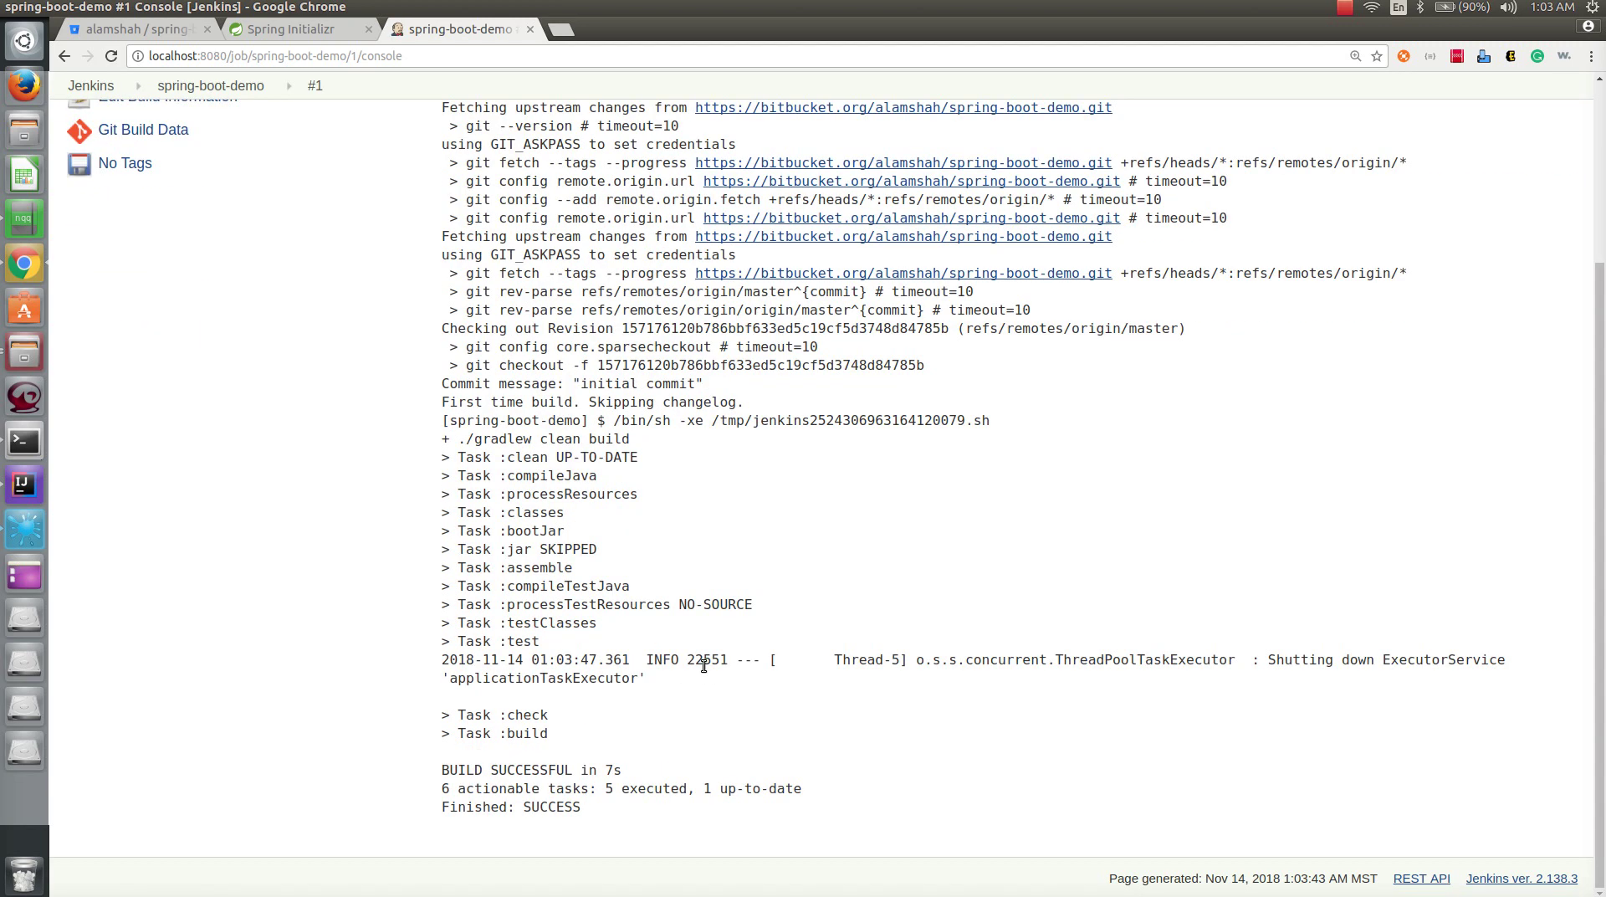
left_click_drag(444, 420, 737, 833)
left_click(893, 735)
scroll(870, 712, "up", 3)
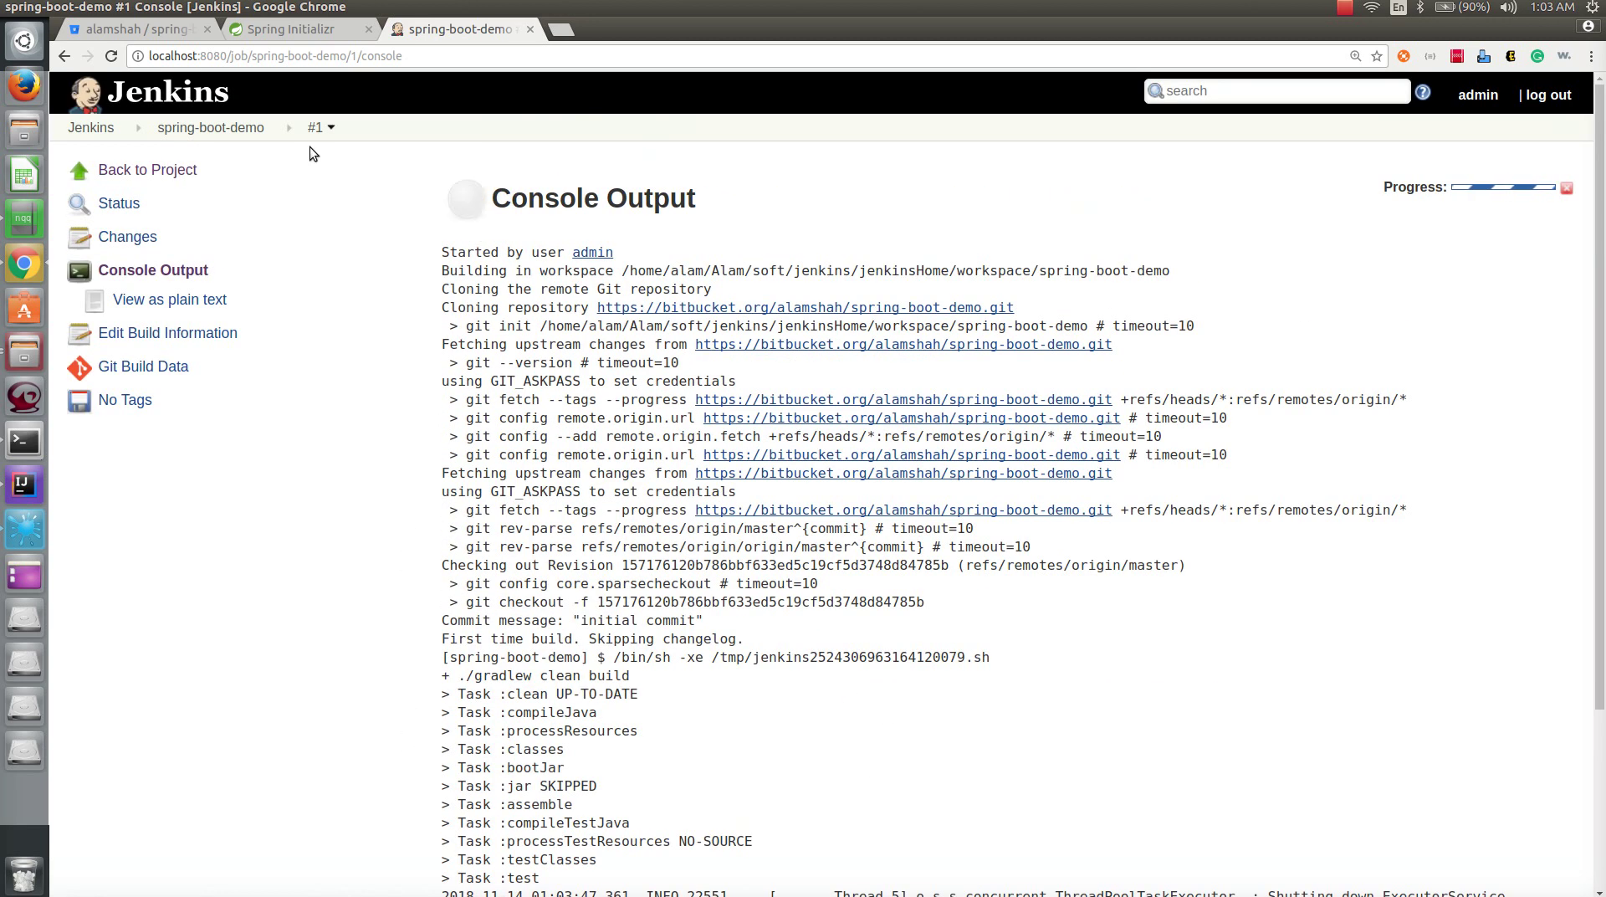
left_click(208, 127)
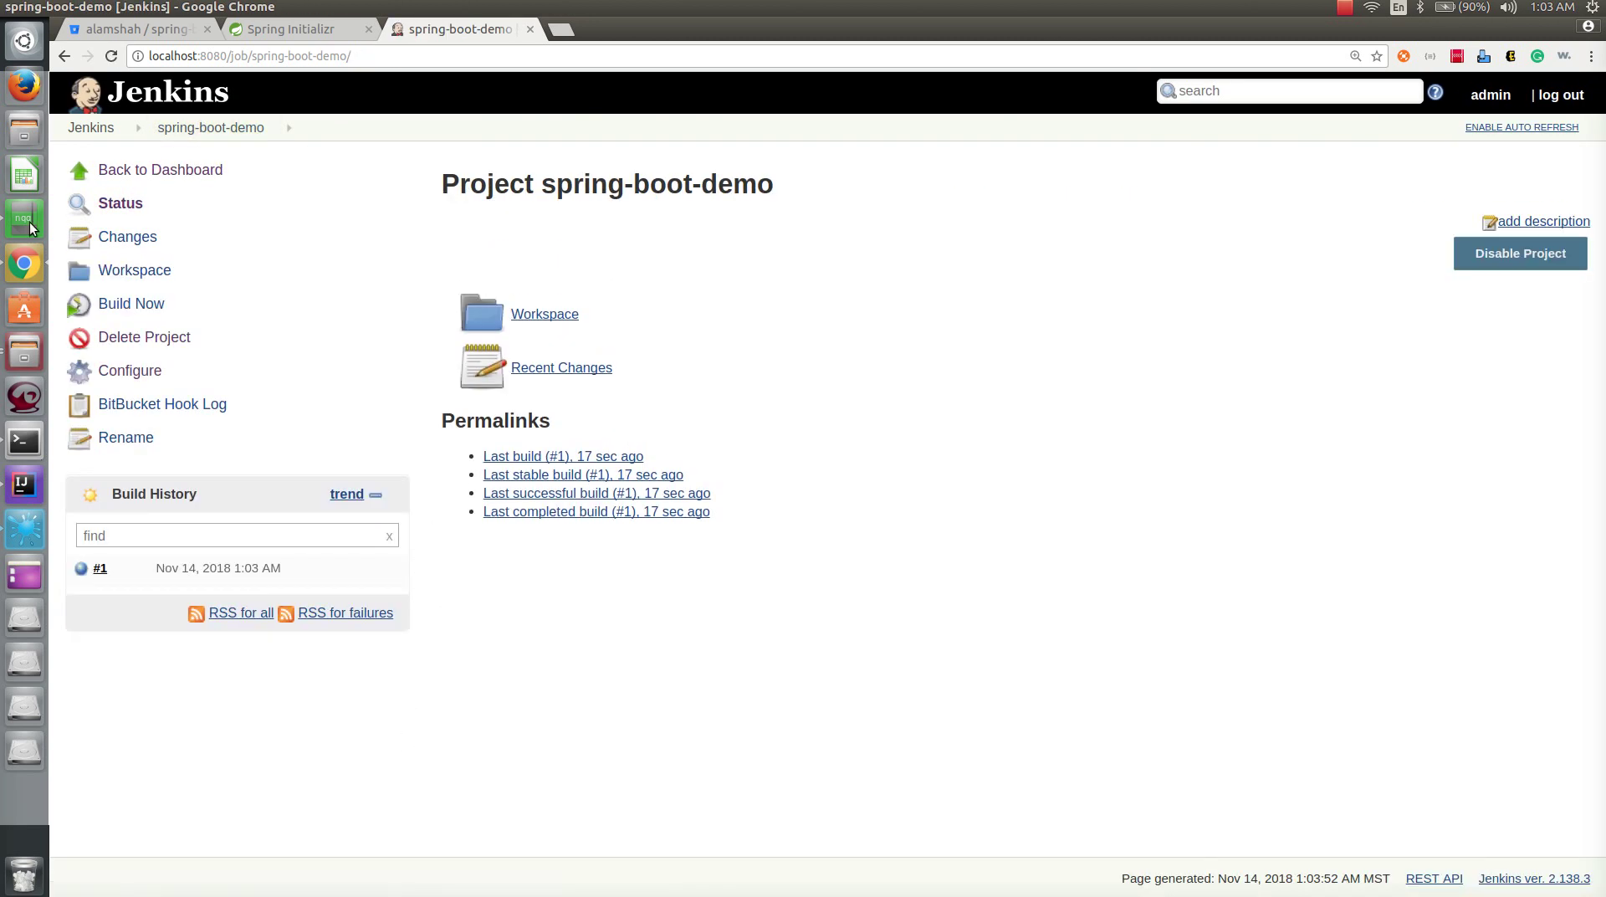
- Review the jenkinsDemo notes: Jenkins installation, plugin and CI job steps, and Bitbucket project steps
left_click(24, 218)
left_click_drag(316, 244, 87, 212)
left_click(350, 321)
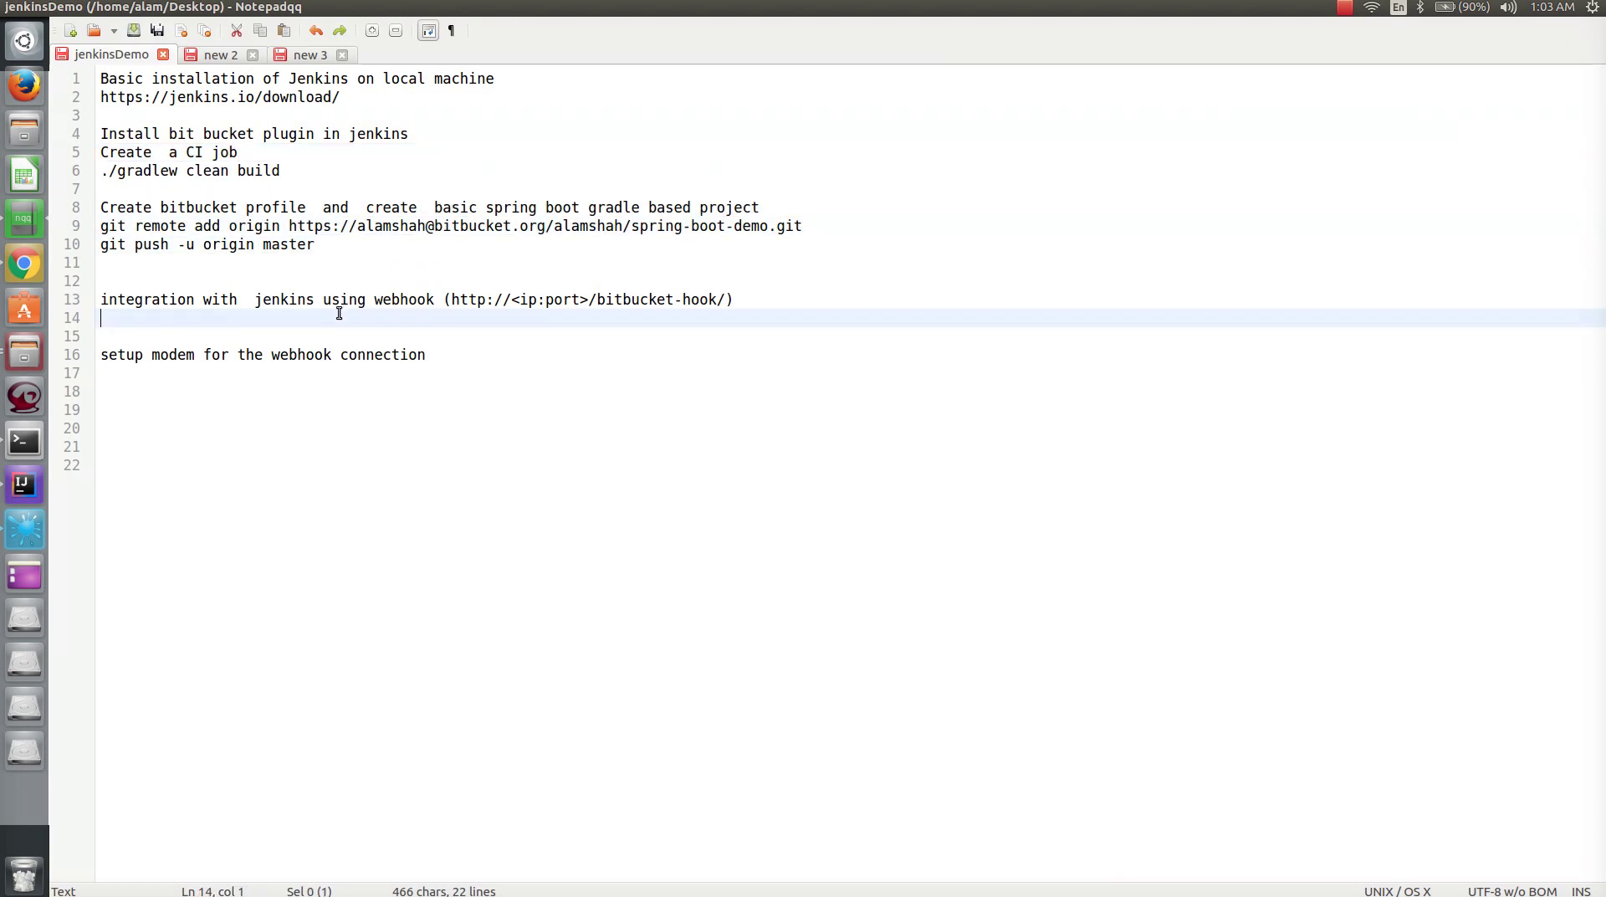
left_click_drag(102, 303, 436, 303)
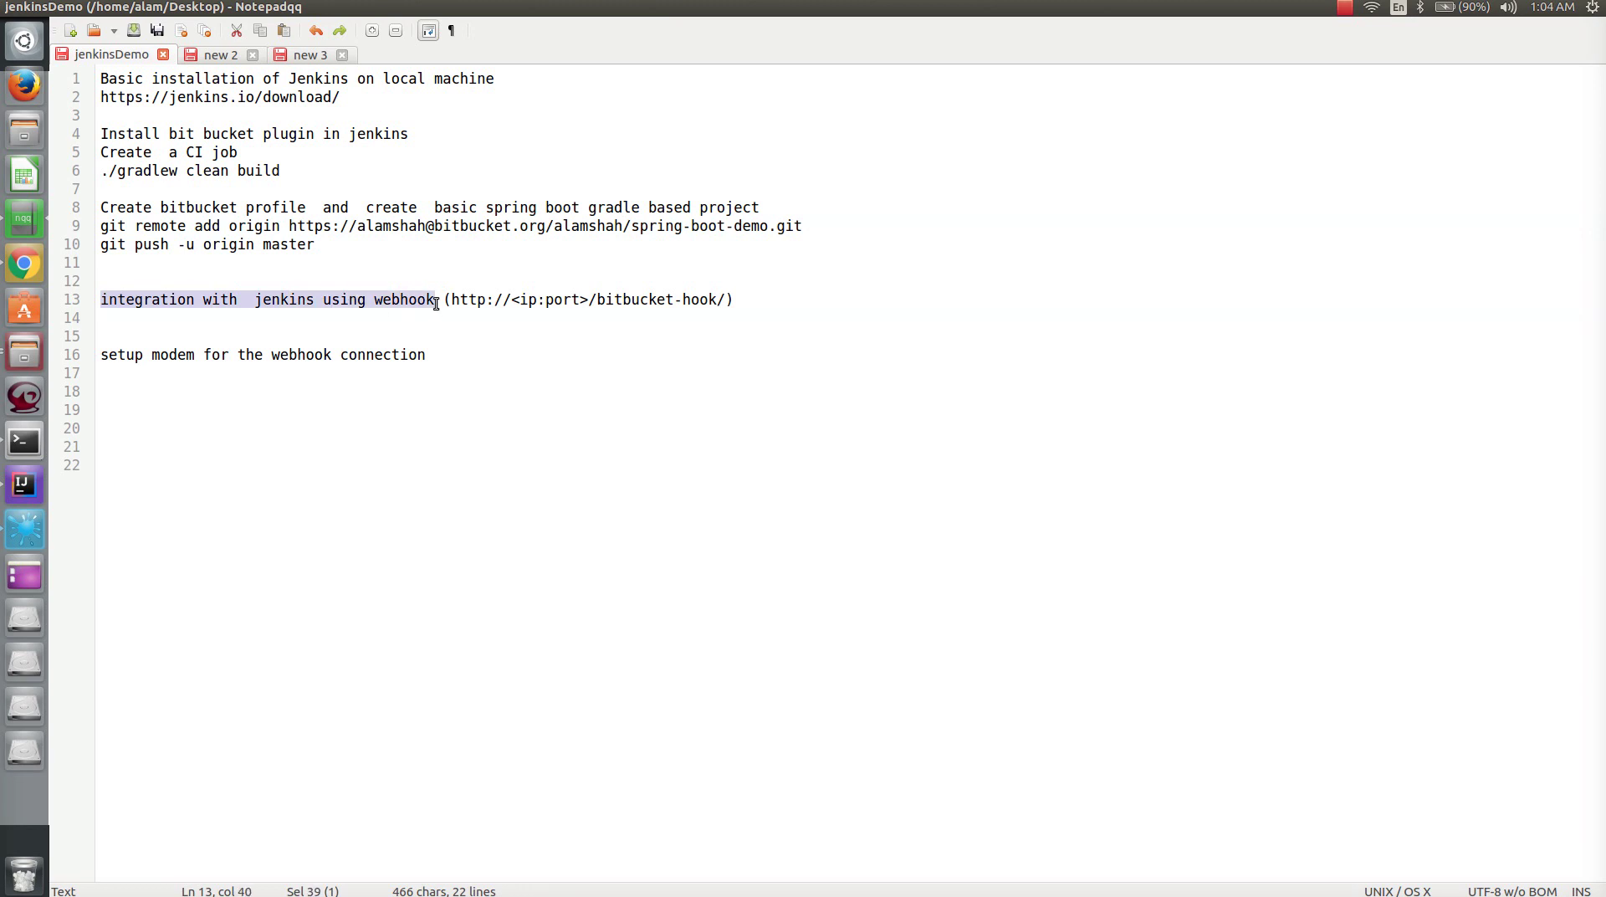
left_click_drag(350, 97, 97, 57)
left_click_drag(315, 185, 104, 133)
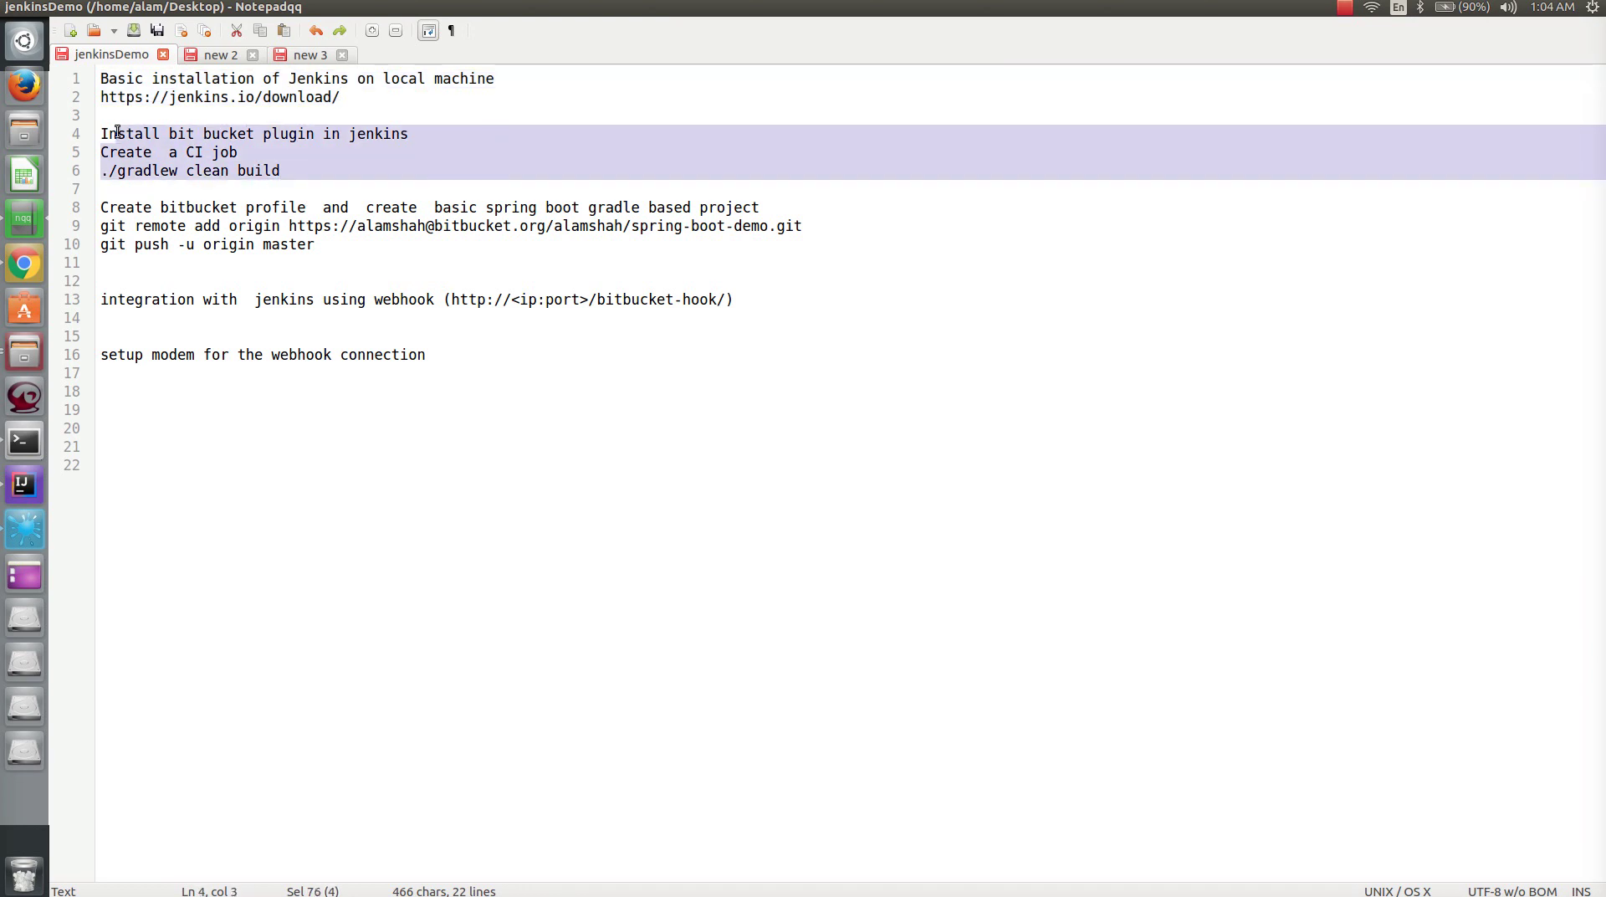
left_click_drag(317, 244, 99, 206)
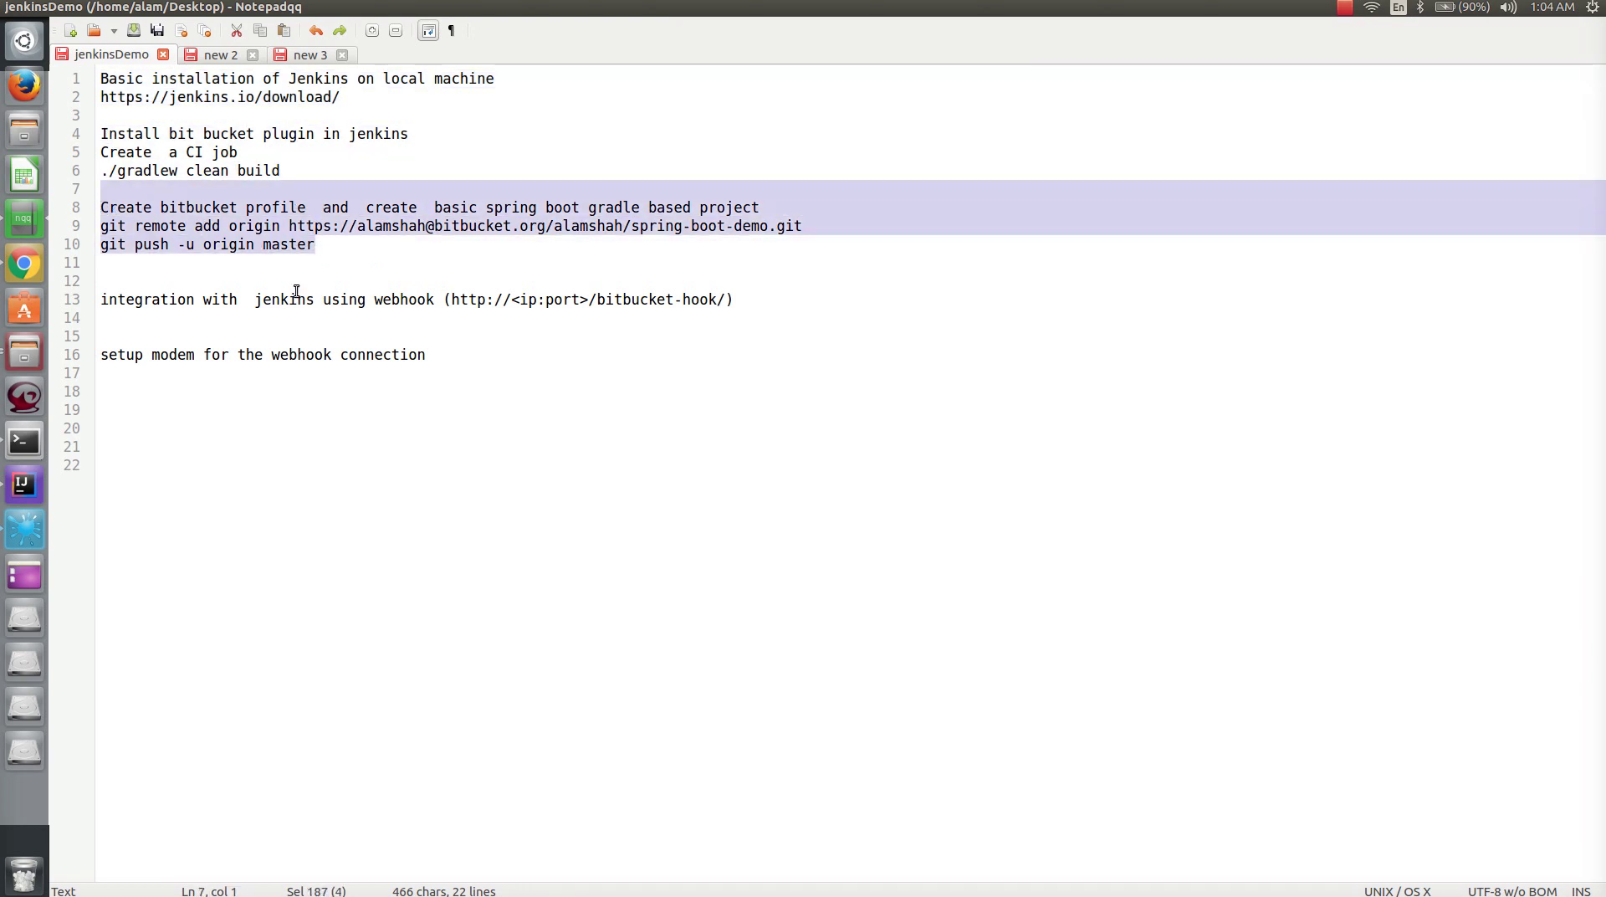
left_click_drag(322, 248, 99, 208)
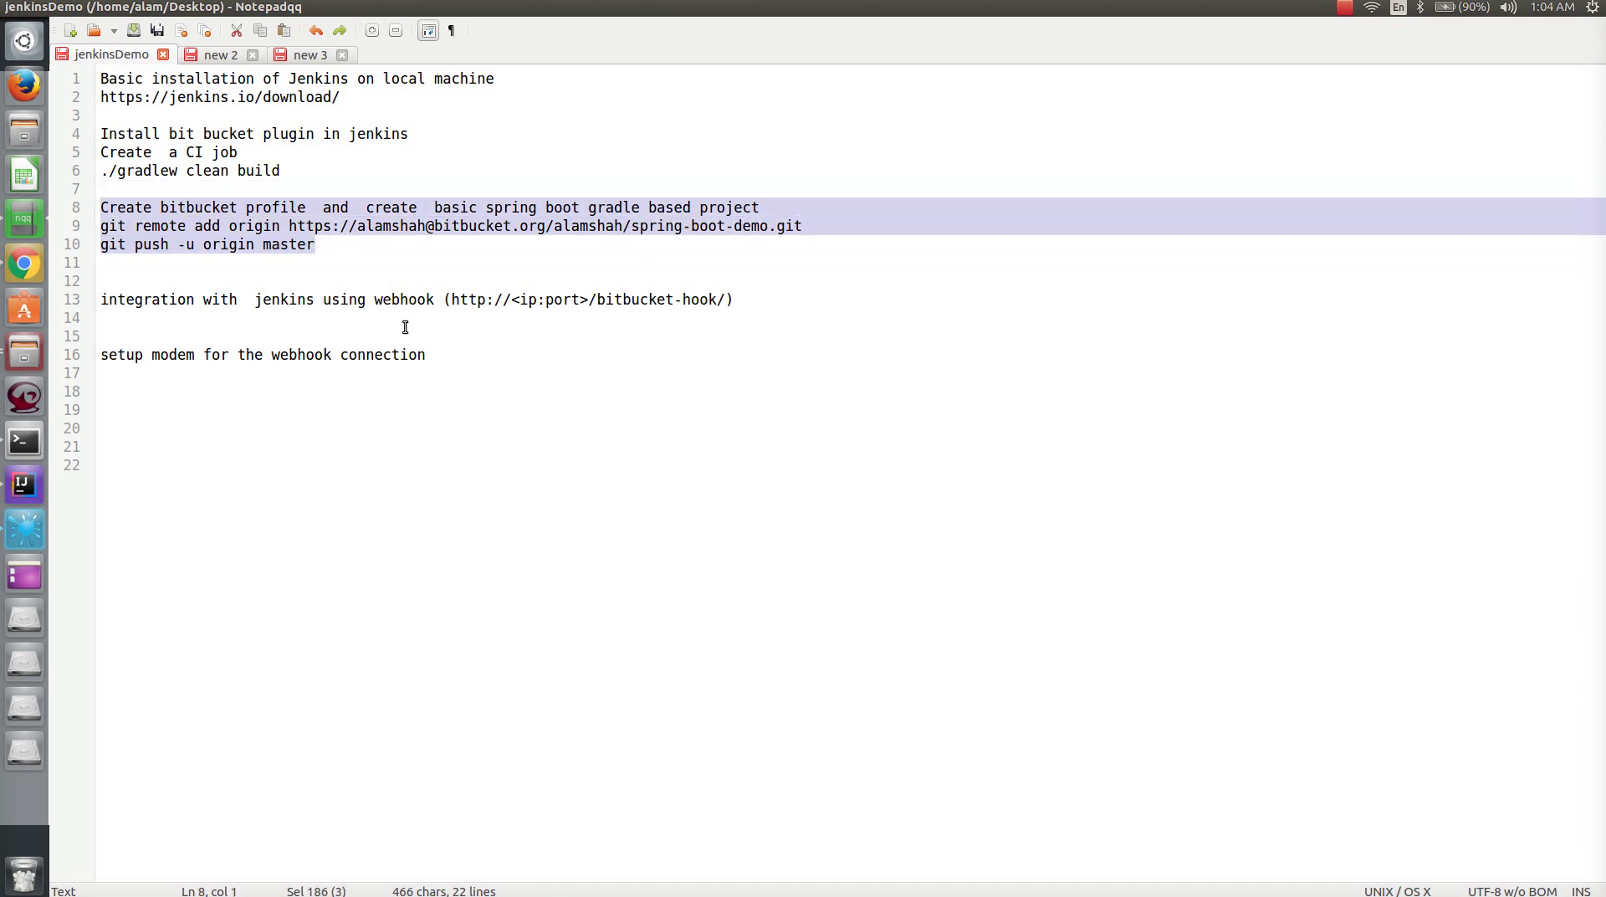
- Point out line 13's webhook address and its ip and port placeholders
left_click_drag(374, 301, 735, 304)
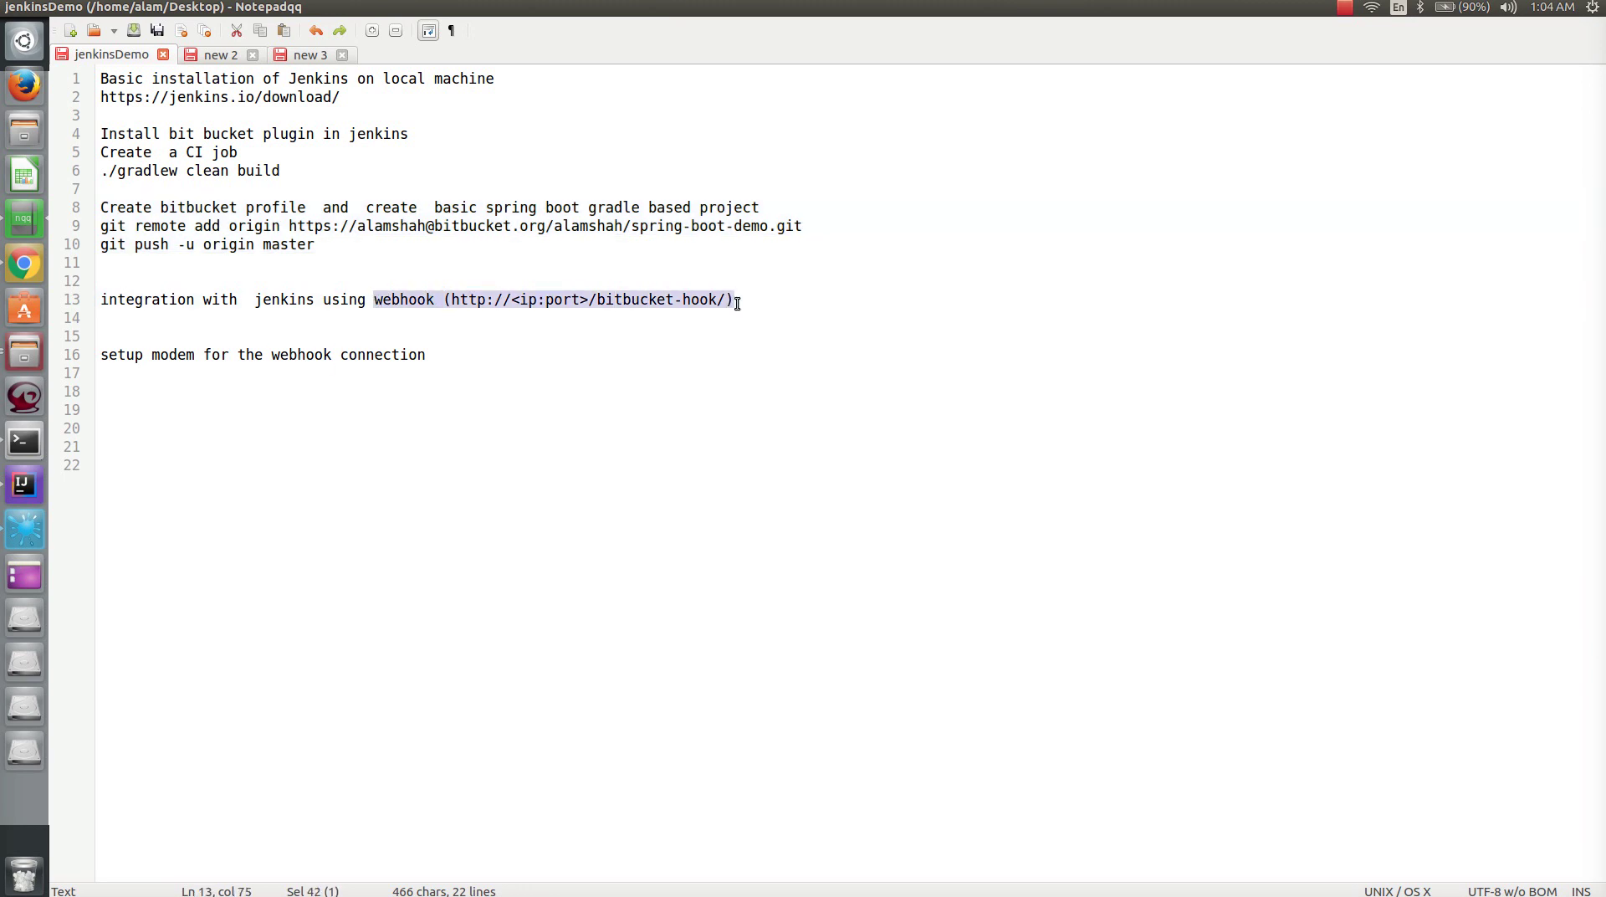
key("Down")
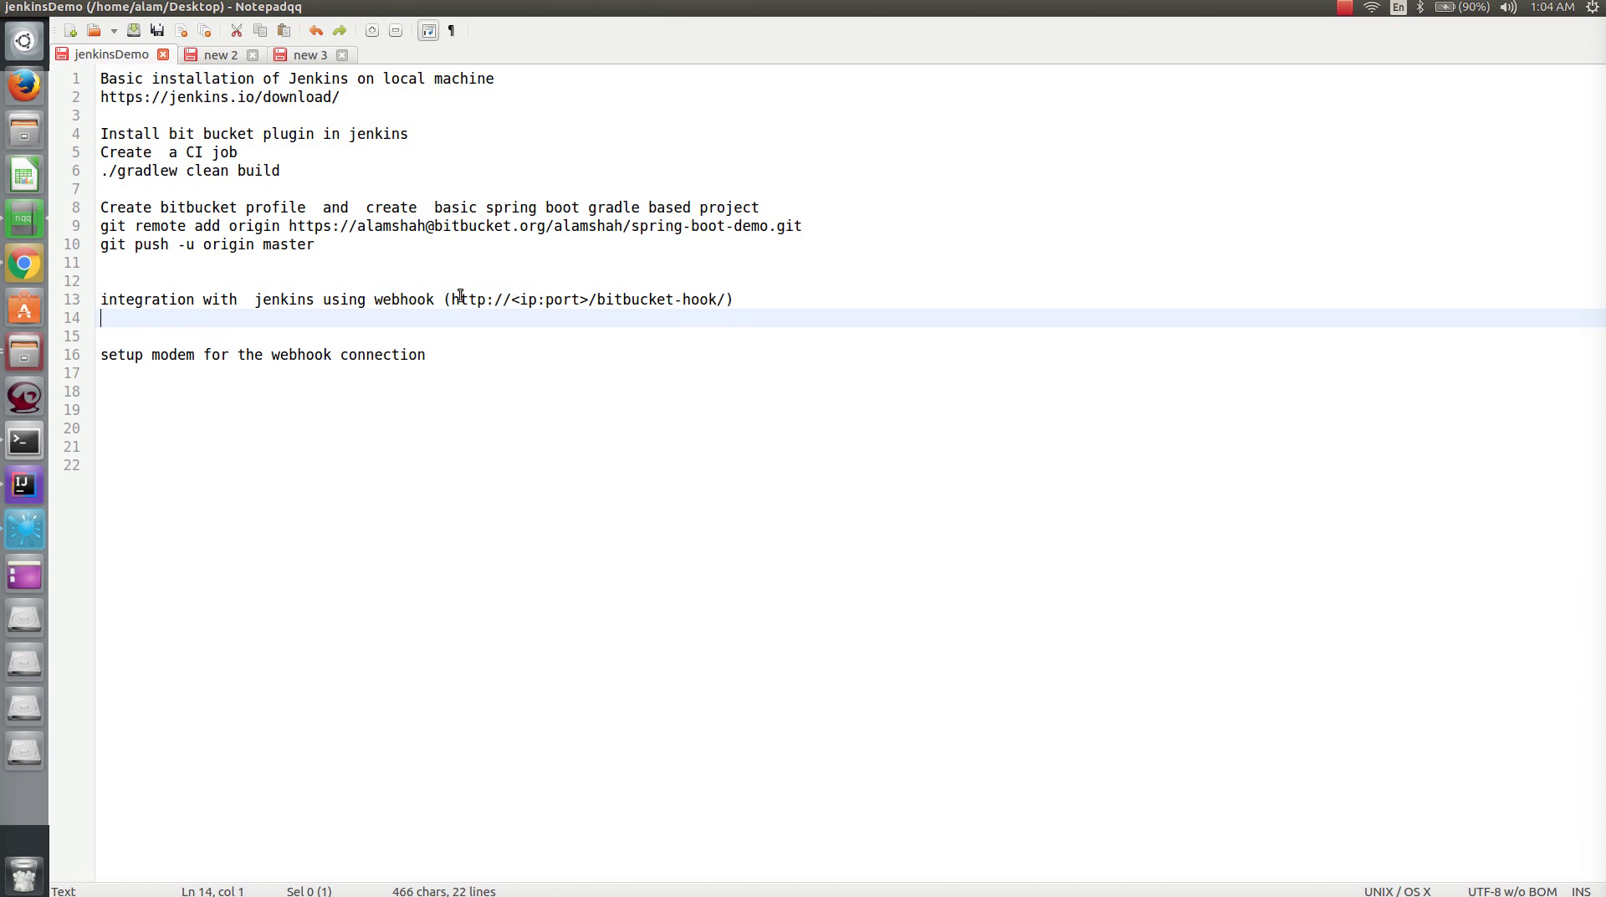
double_click(523, 302)
double_click(573, 301)
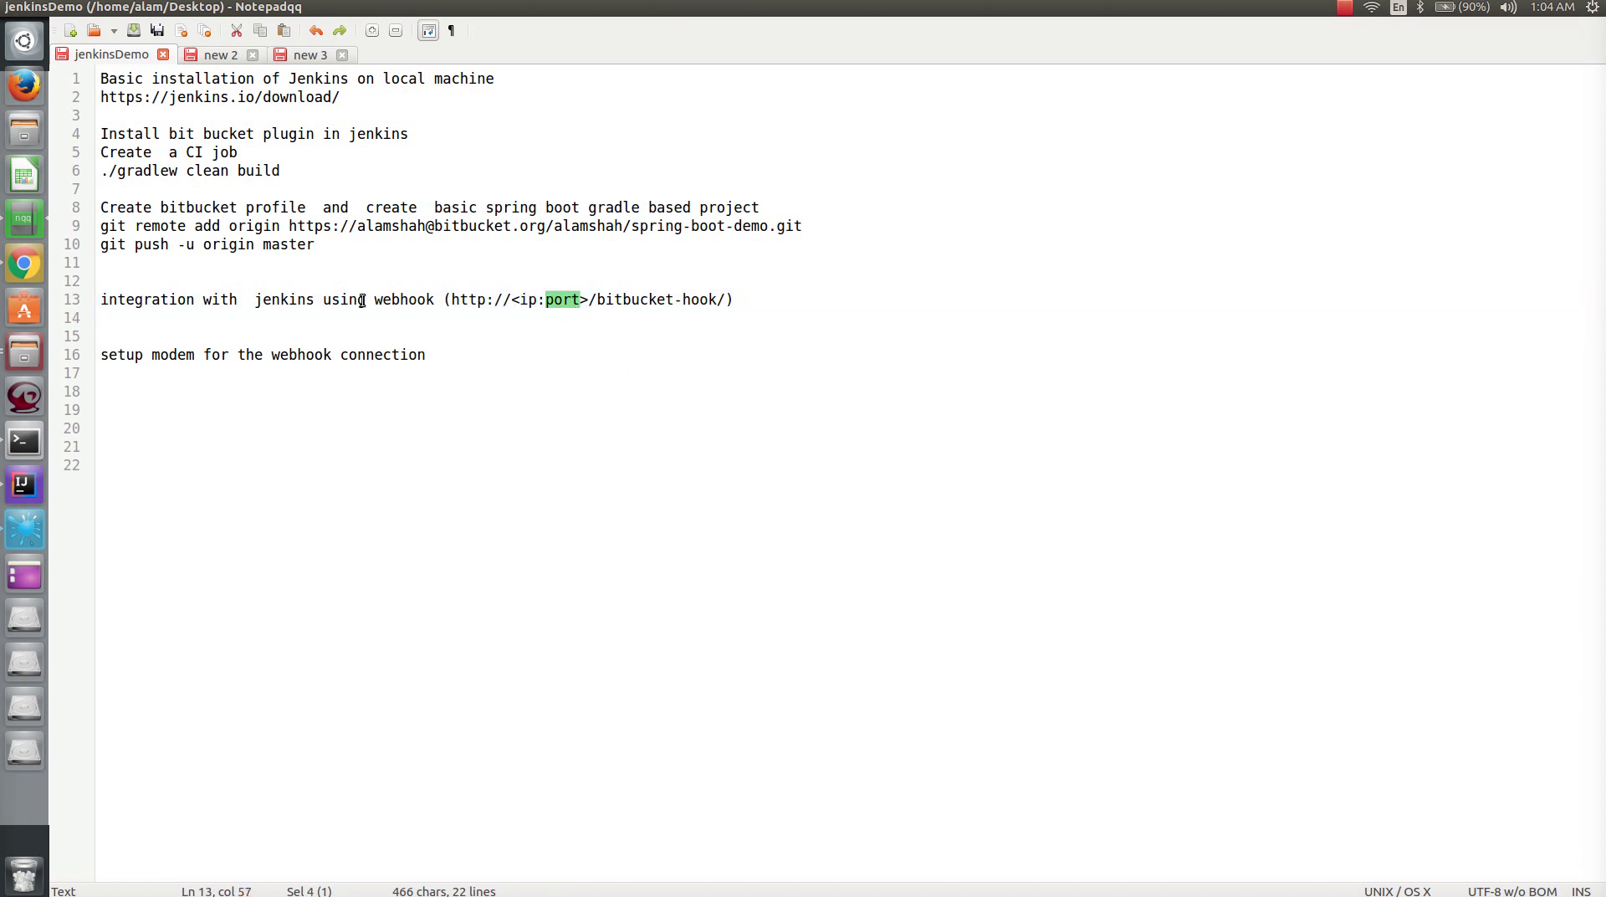
left_click(24, 265)
- Search 'what is my ip' on Bing in a new tab and select the public IP 71.33.141.219
left_click(556, 28)
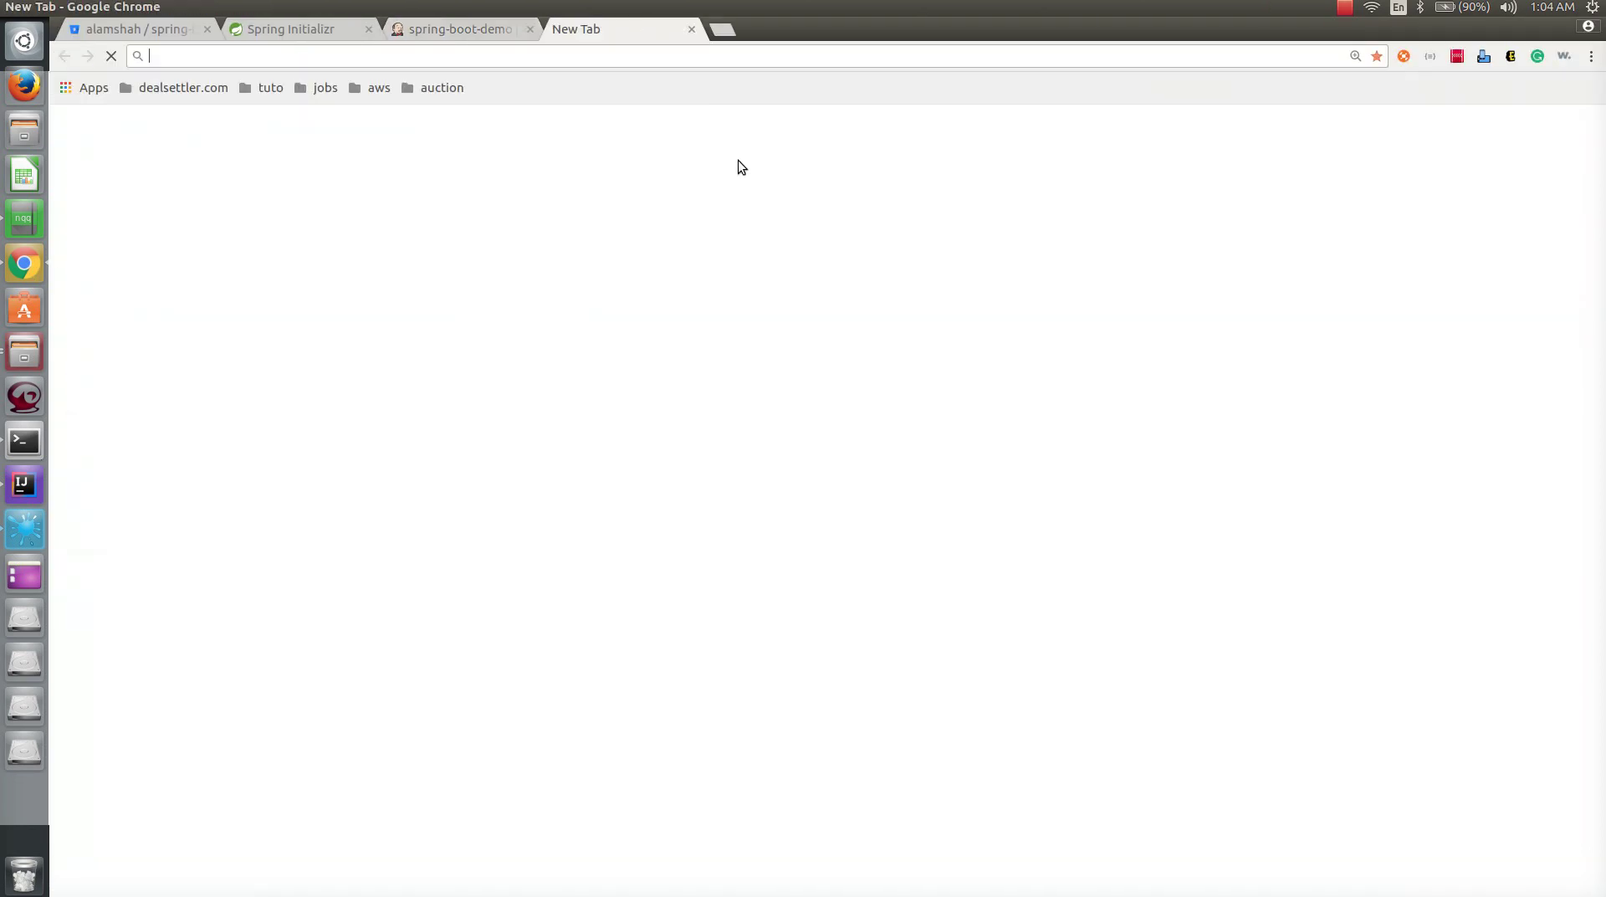
type("loc")
key("Escape")
type("what is my ip")
key("Return")
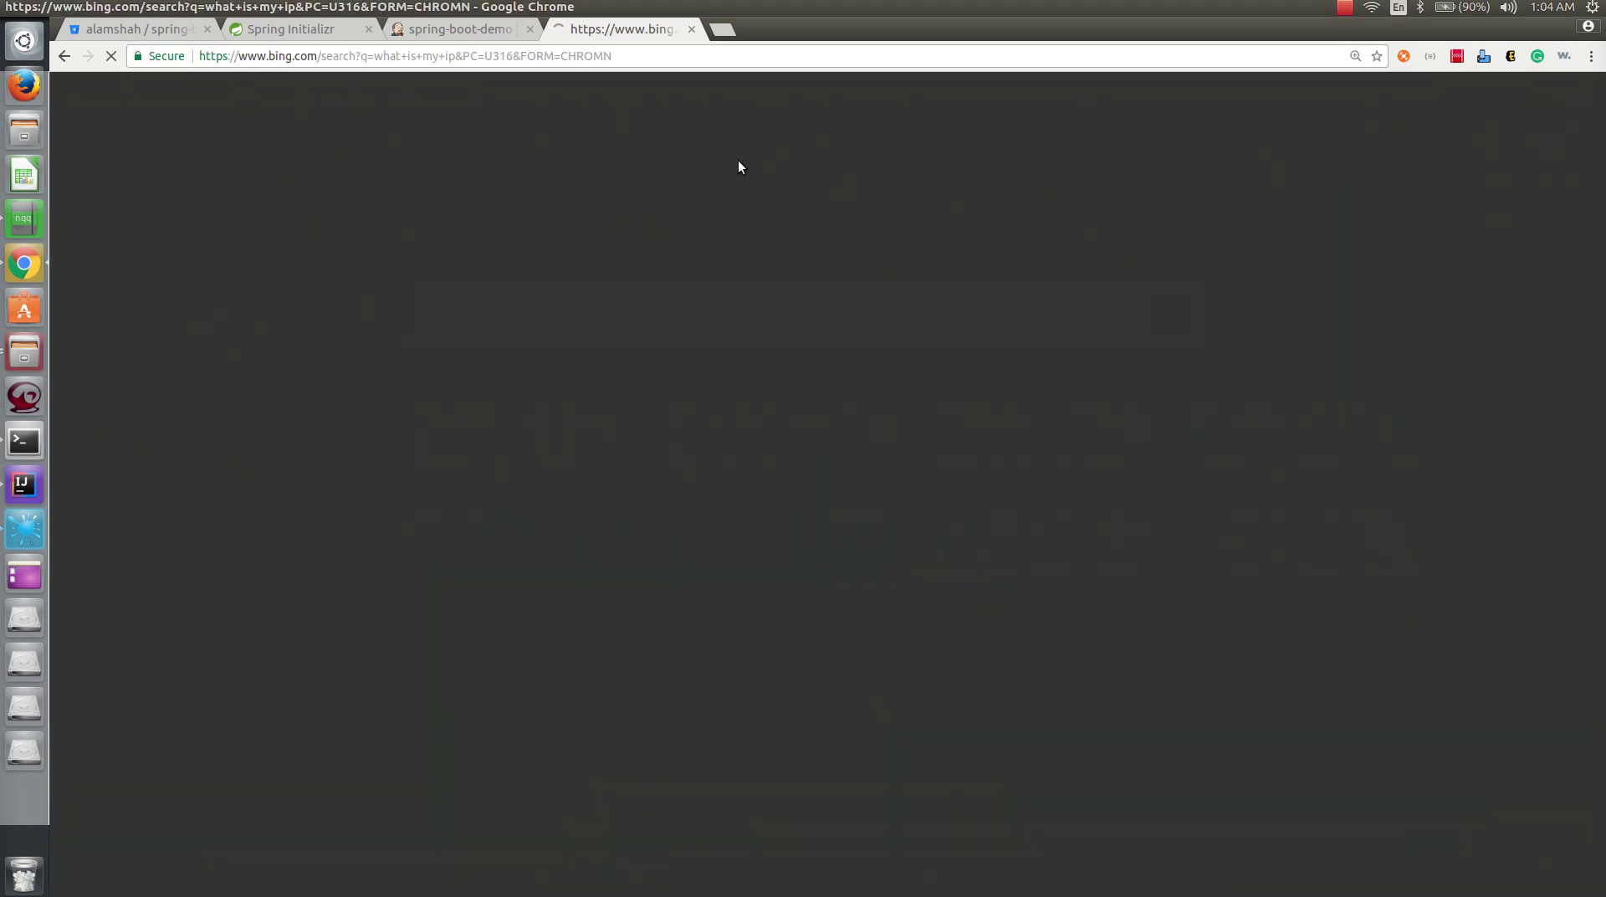
left_click_drag(224, 431, 596, 438)
key("ctrl+c")
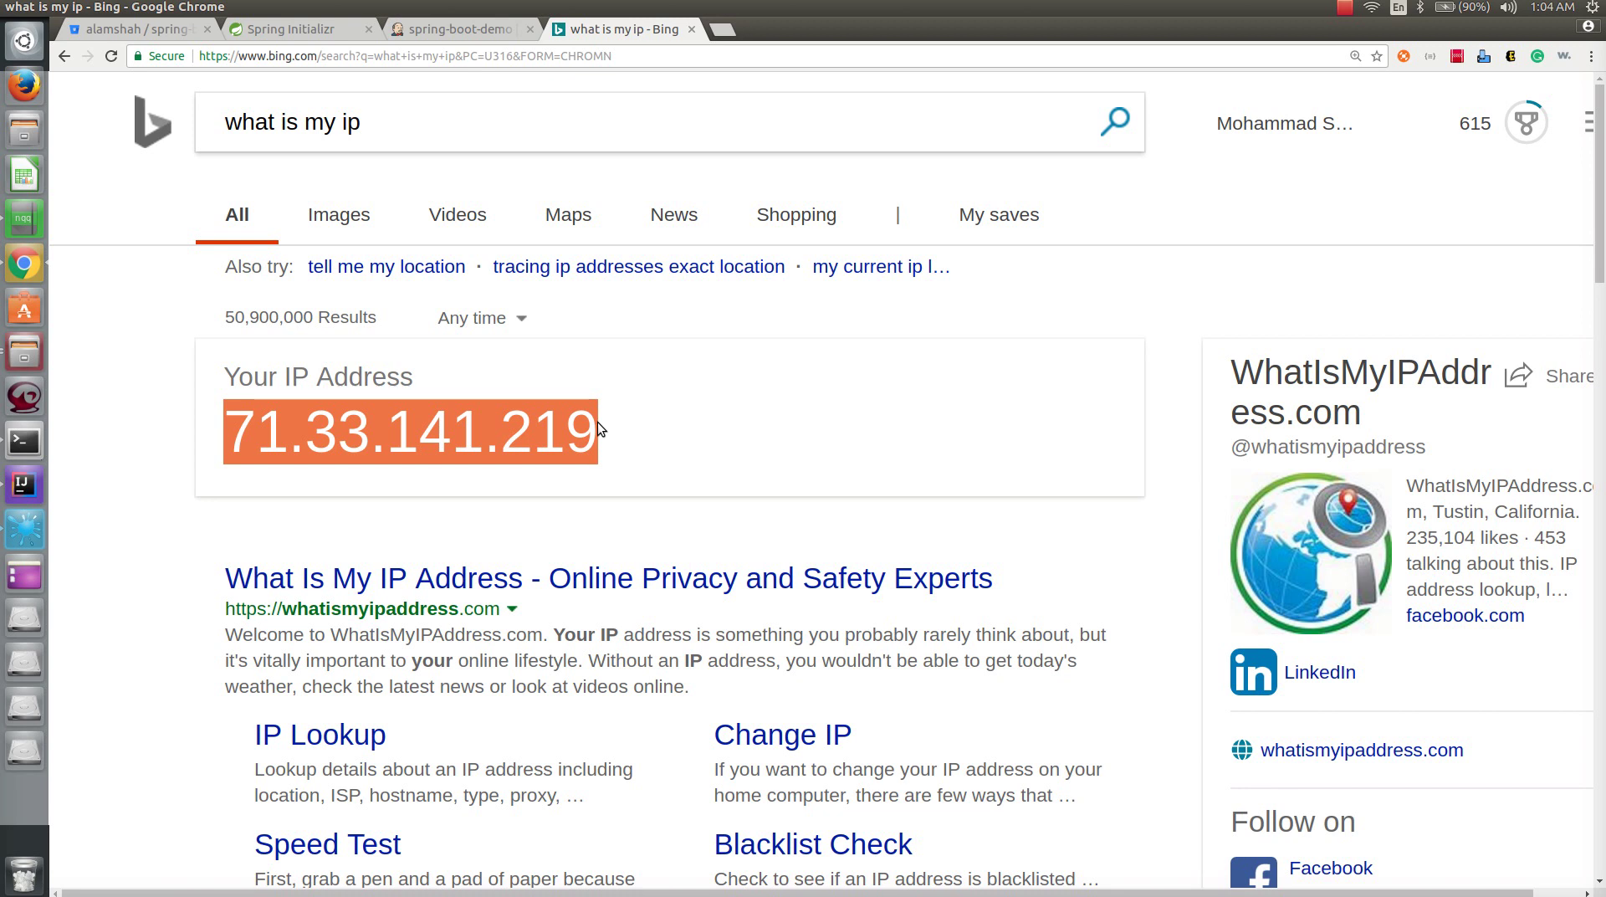
key("alt+Tab")
double_click(527, 299)
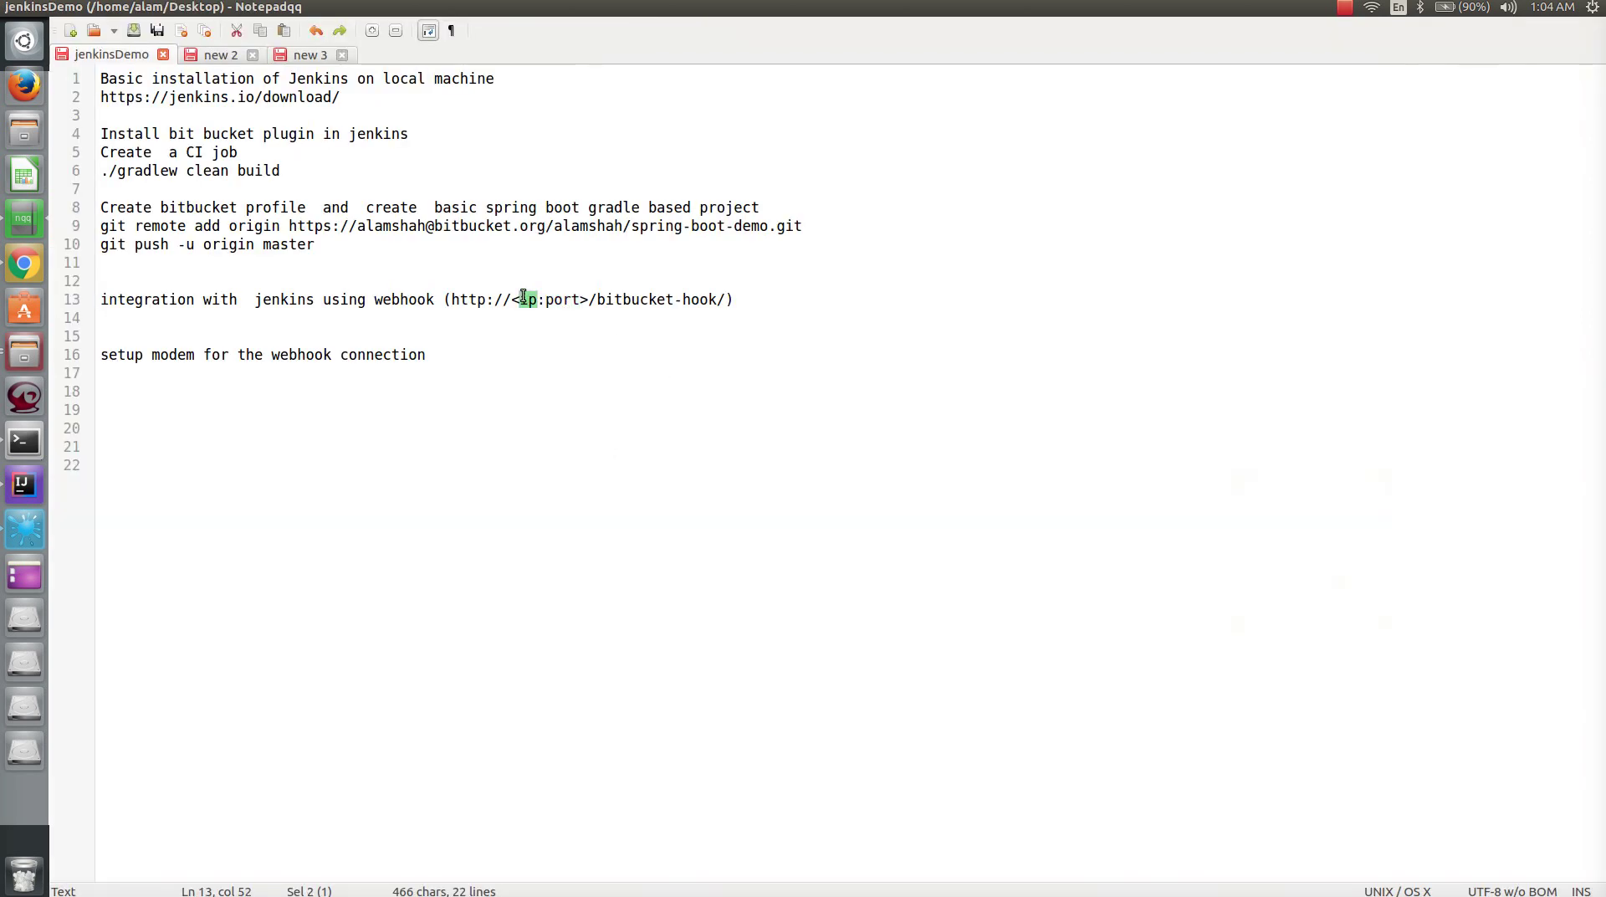
key("ctrl+v")
left_click(519, 299)
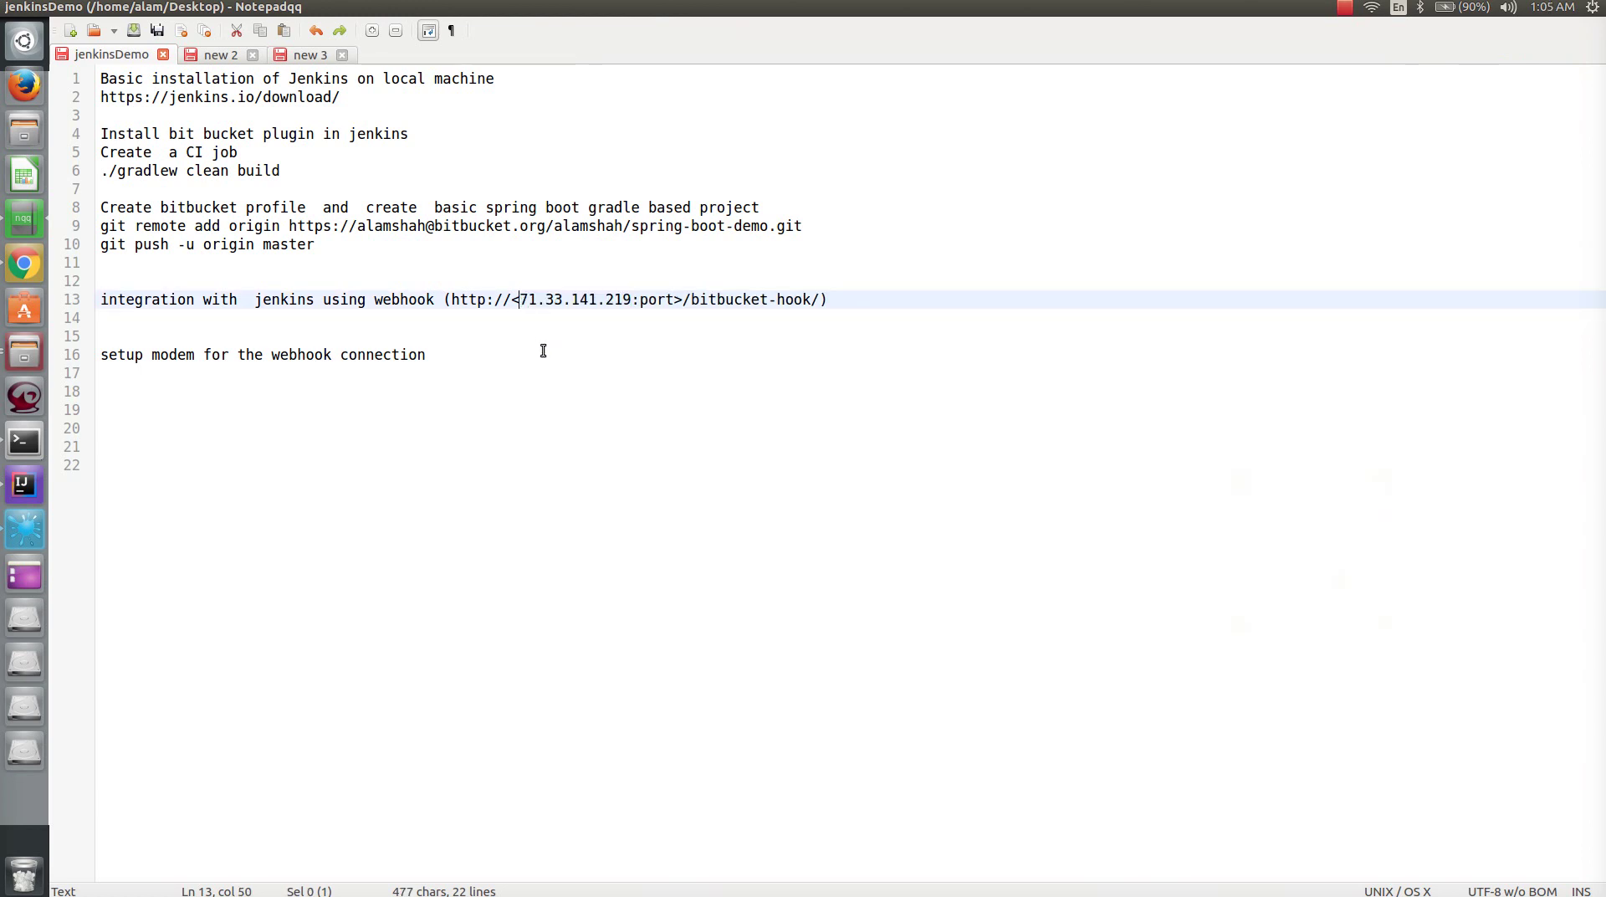
key("BackSpace")
left_click(676, 300)
key("BackSpace")
key("BackSpace")
key("BackSpace")
key("BackSpace")
key("BackSpace")
type("8080")
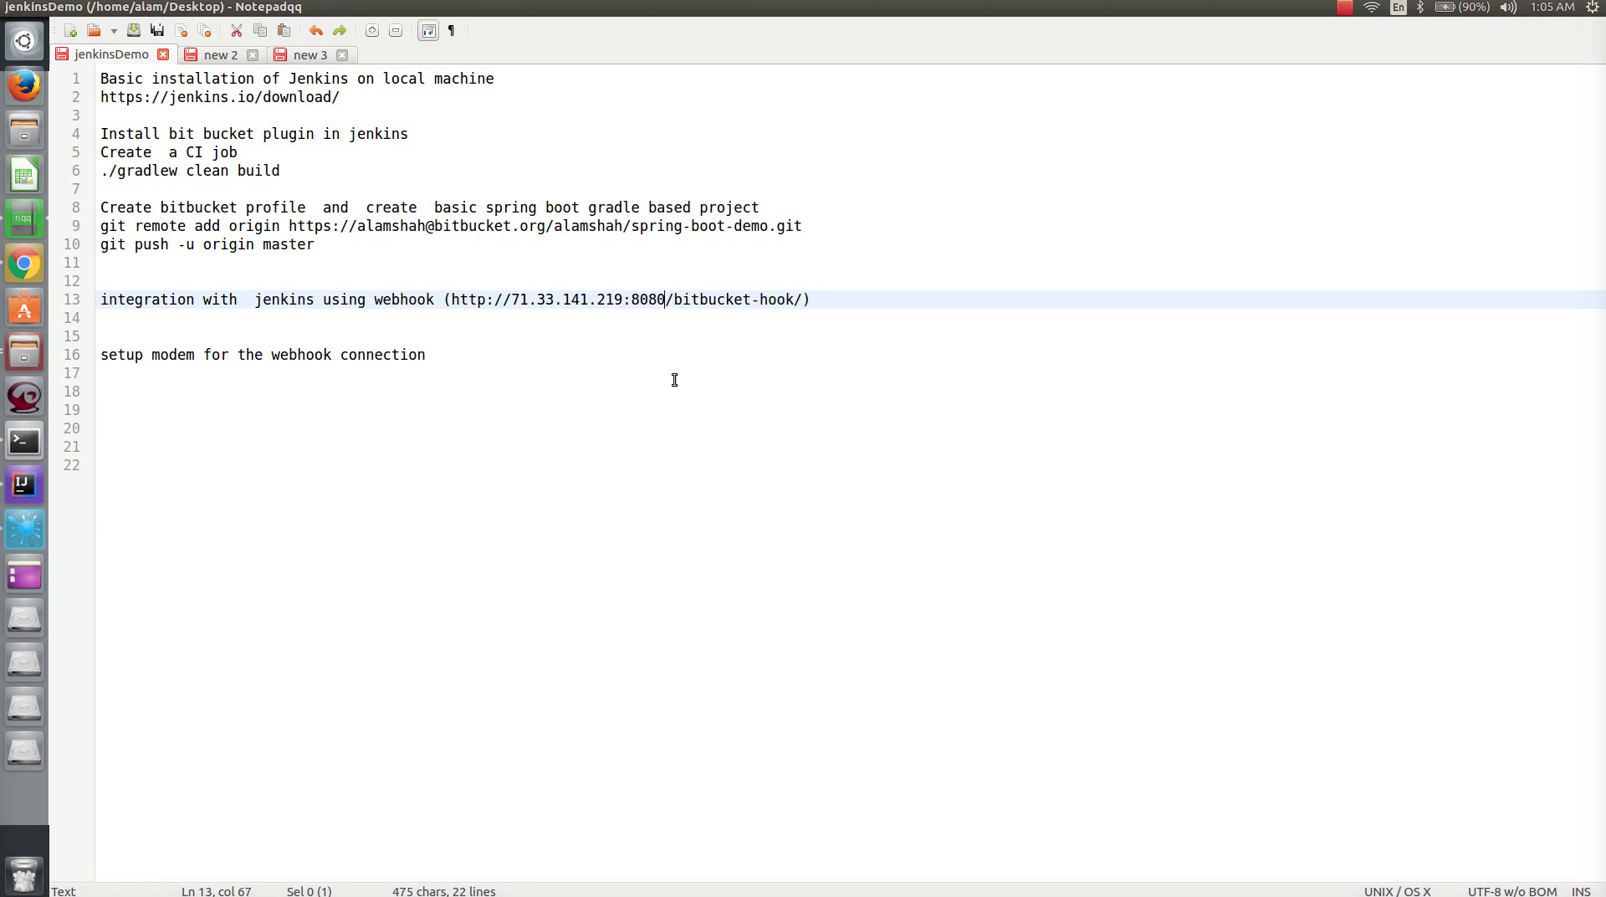
left_click_drag(451, 299, 802, 301)
left_click(25, 264)
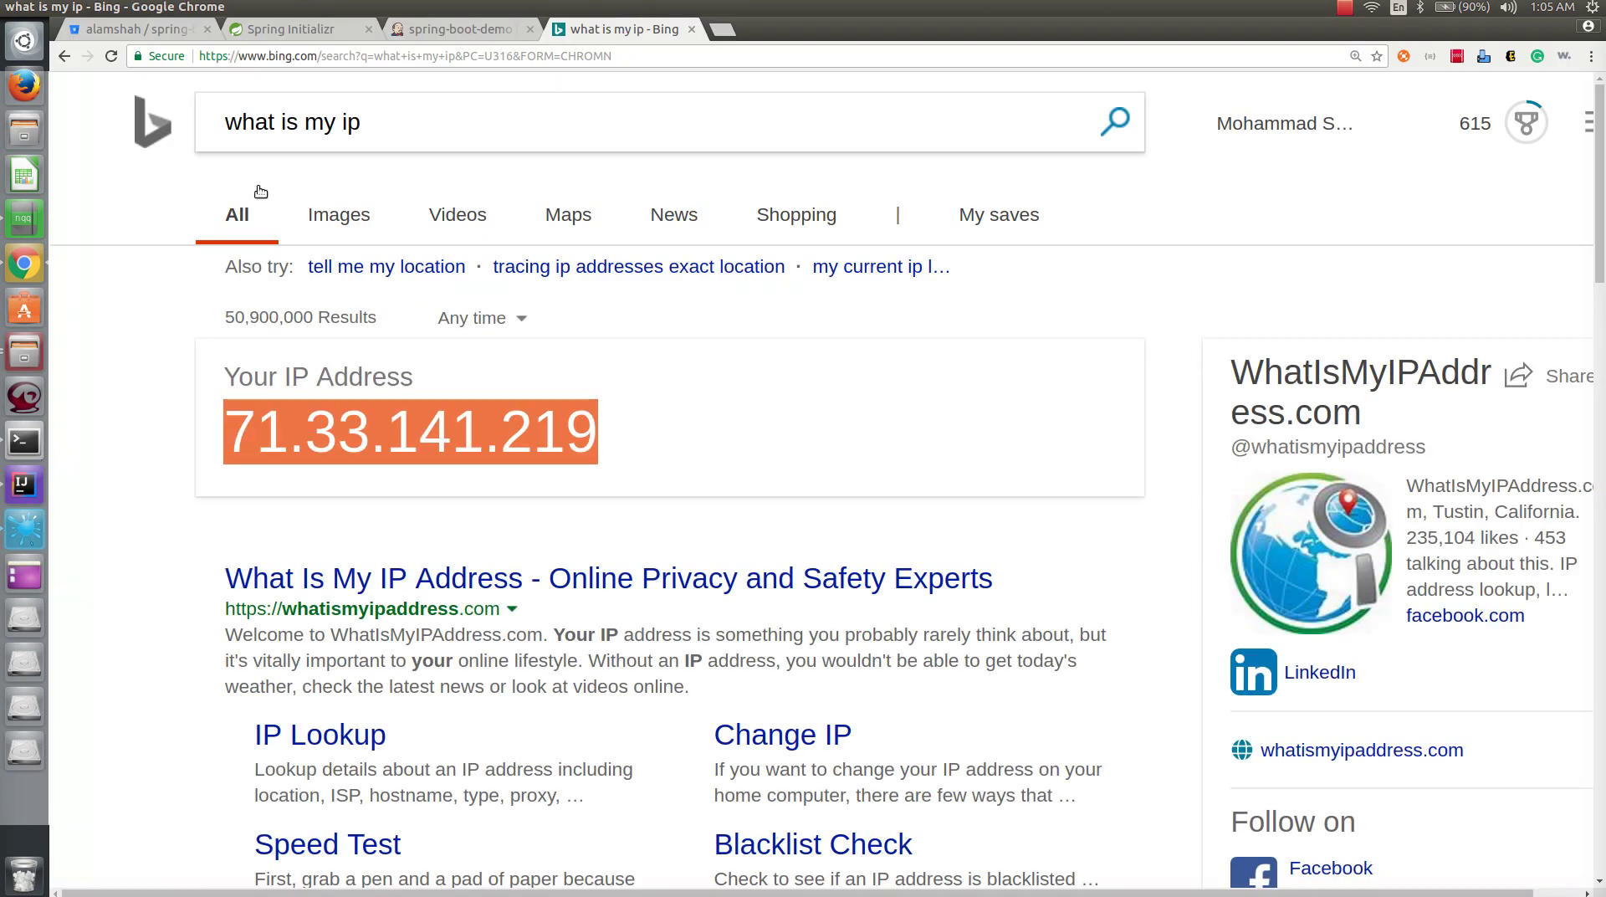
left_click(142, 30)
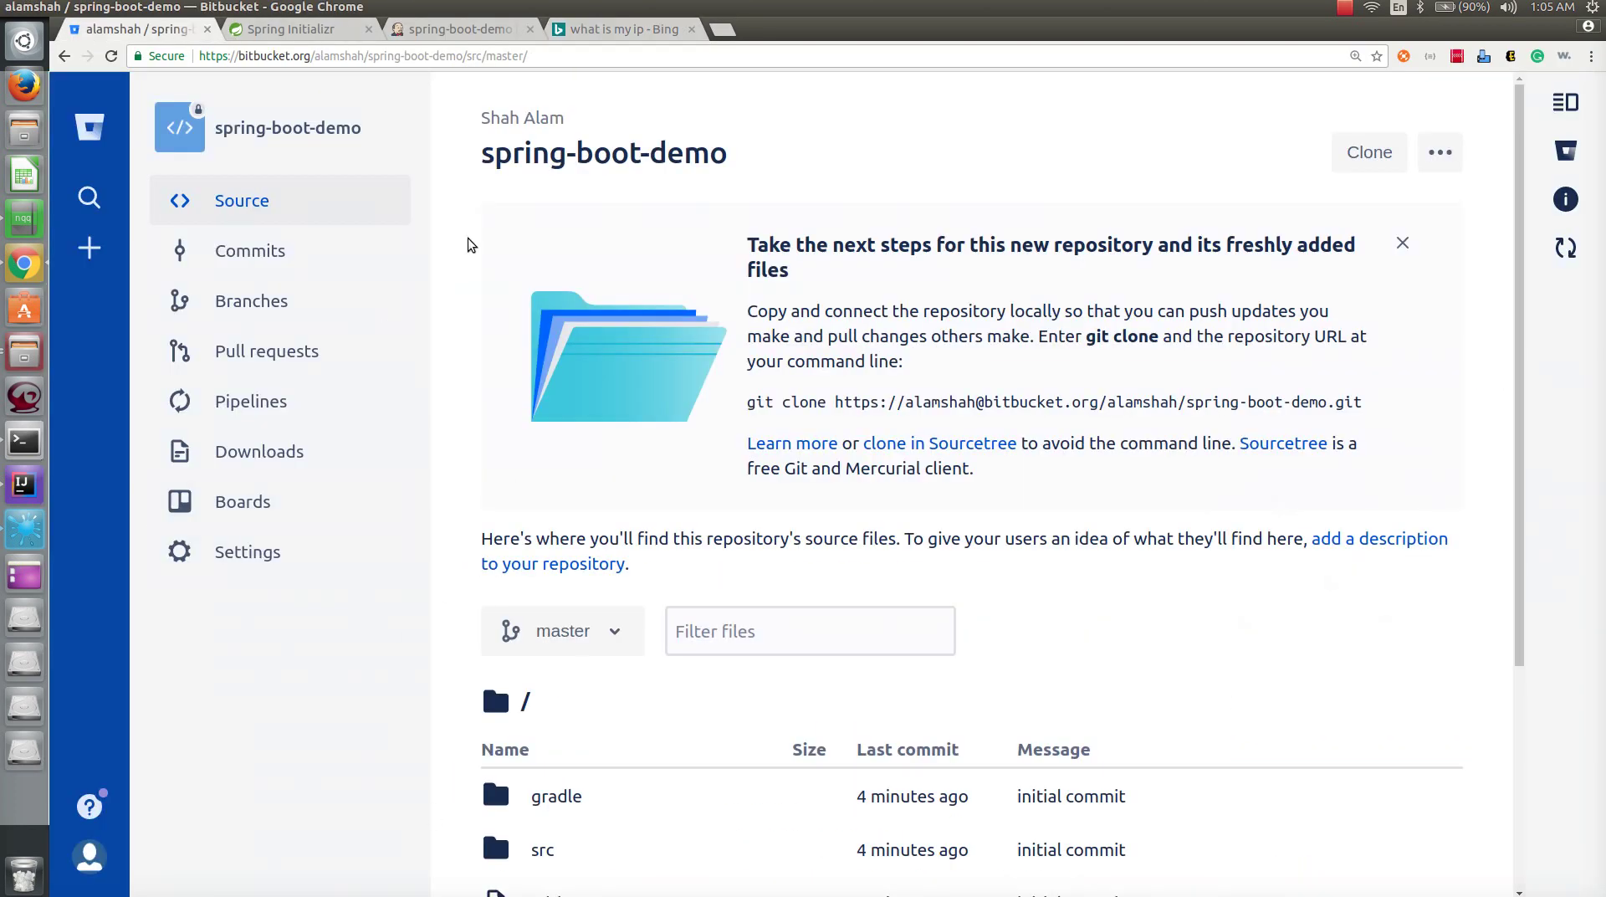
- Start a new webhook in the repository settings titled jenkins-webhook
left_click(247, 553)
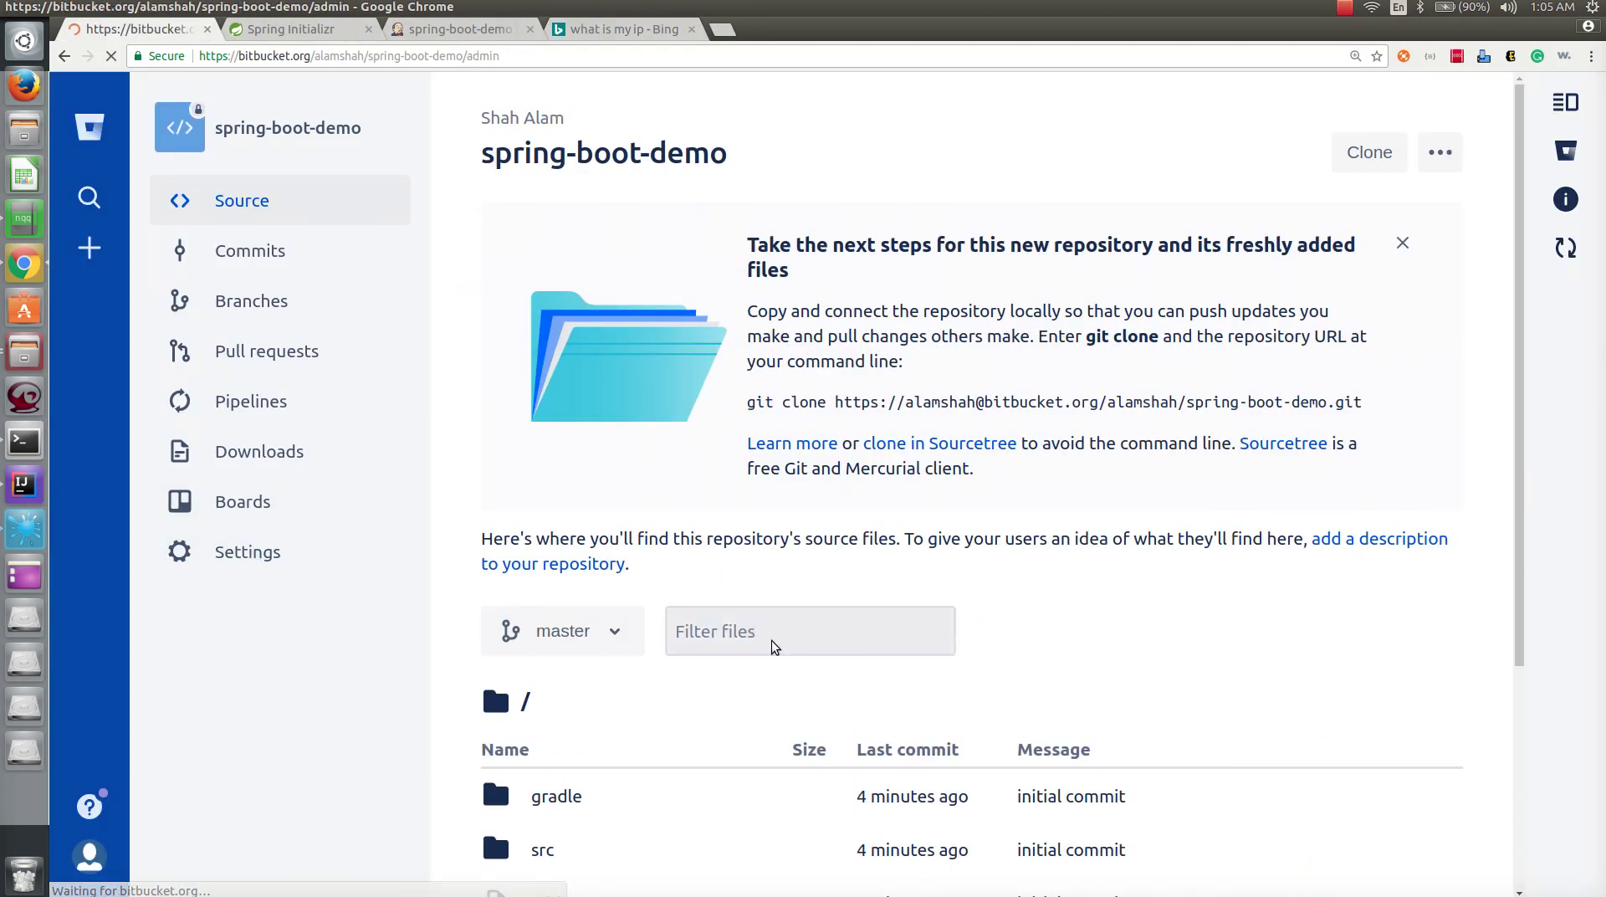
scroll(514, 529, "down", 3)
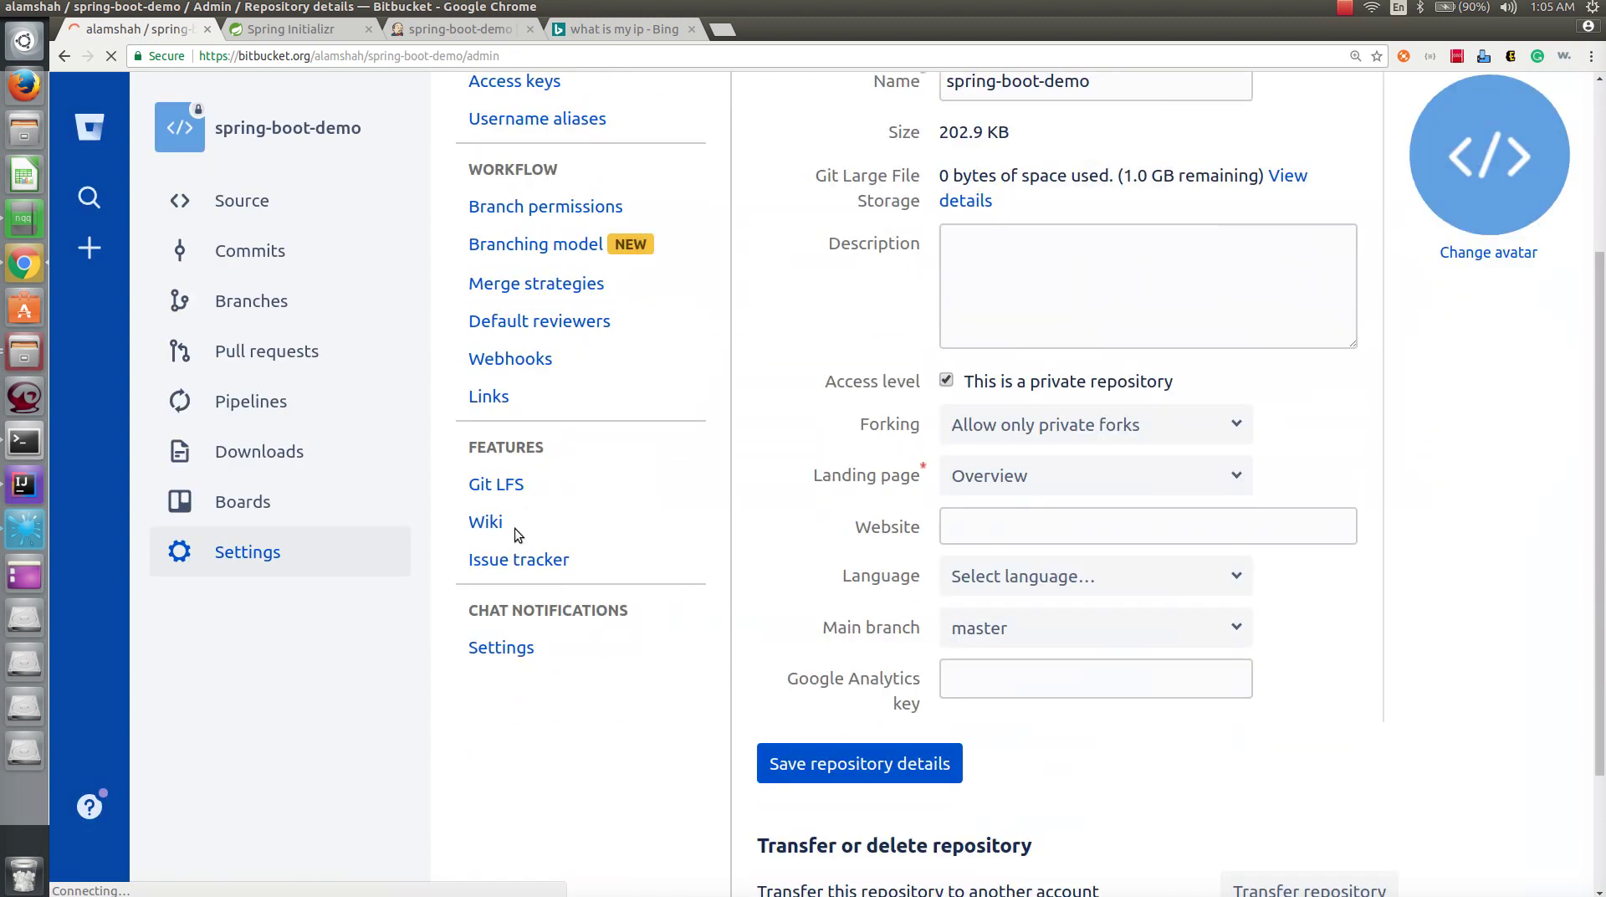
left_click(519, 358)
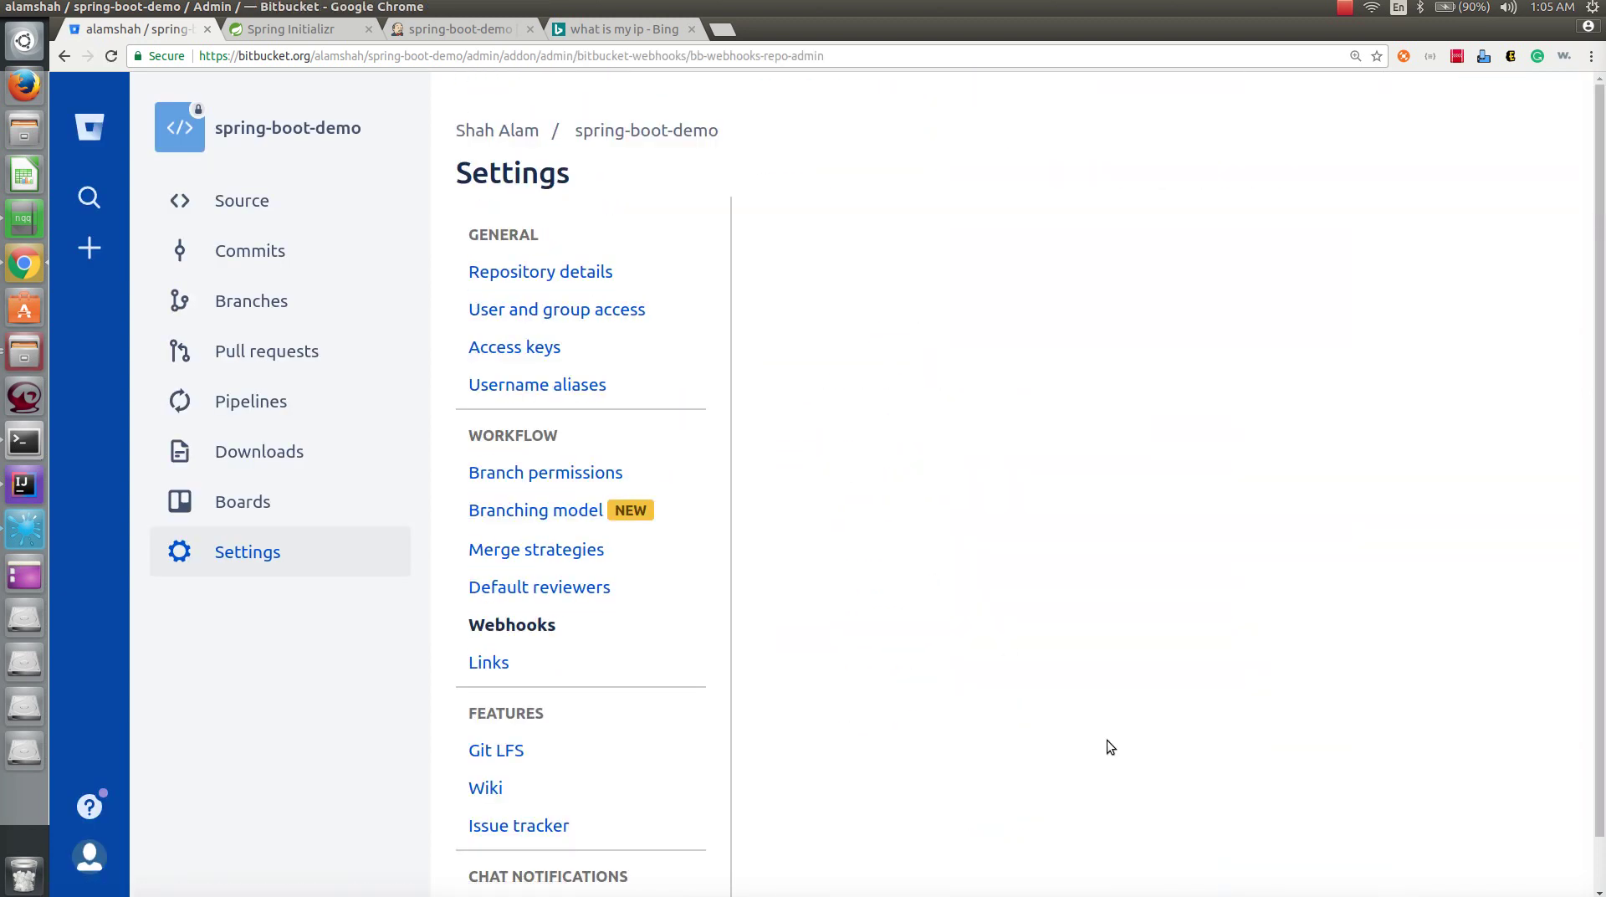
left_click(830, 385)
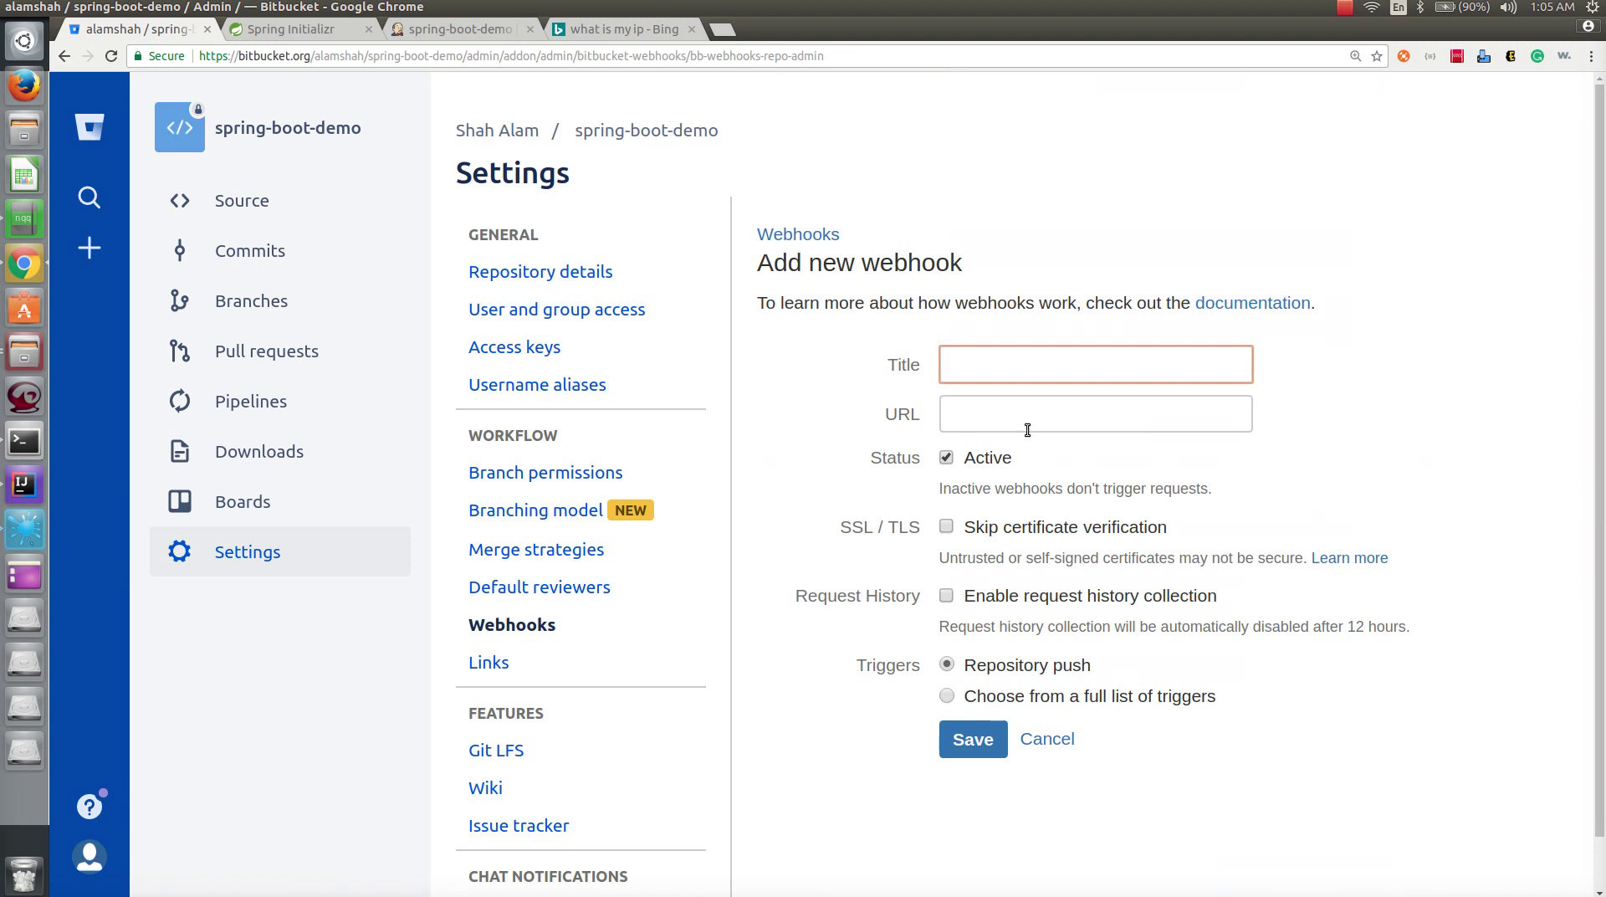
type("jenkins")
key("Down")
key("Down")
key("Return")
scroll(1014, 502, "down", 1)
left_click(979, 682)
left_click(973, 361)
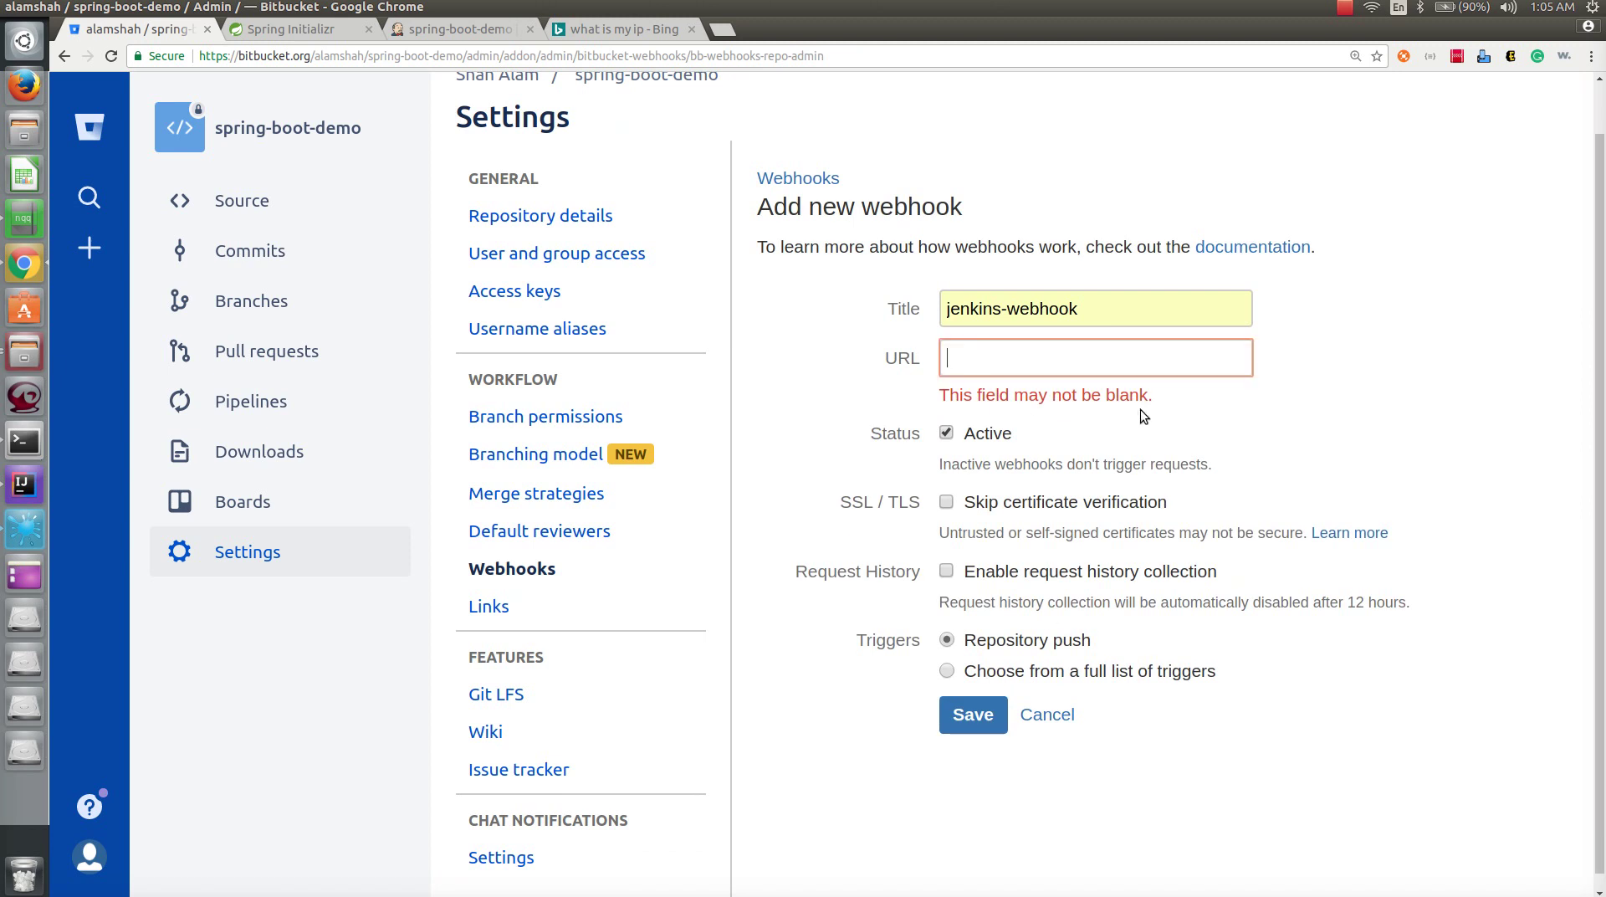
key("Down")
left_click(1143, 395)
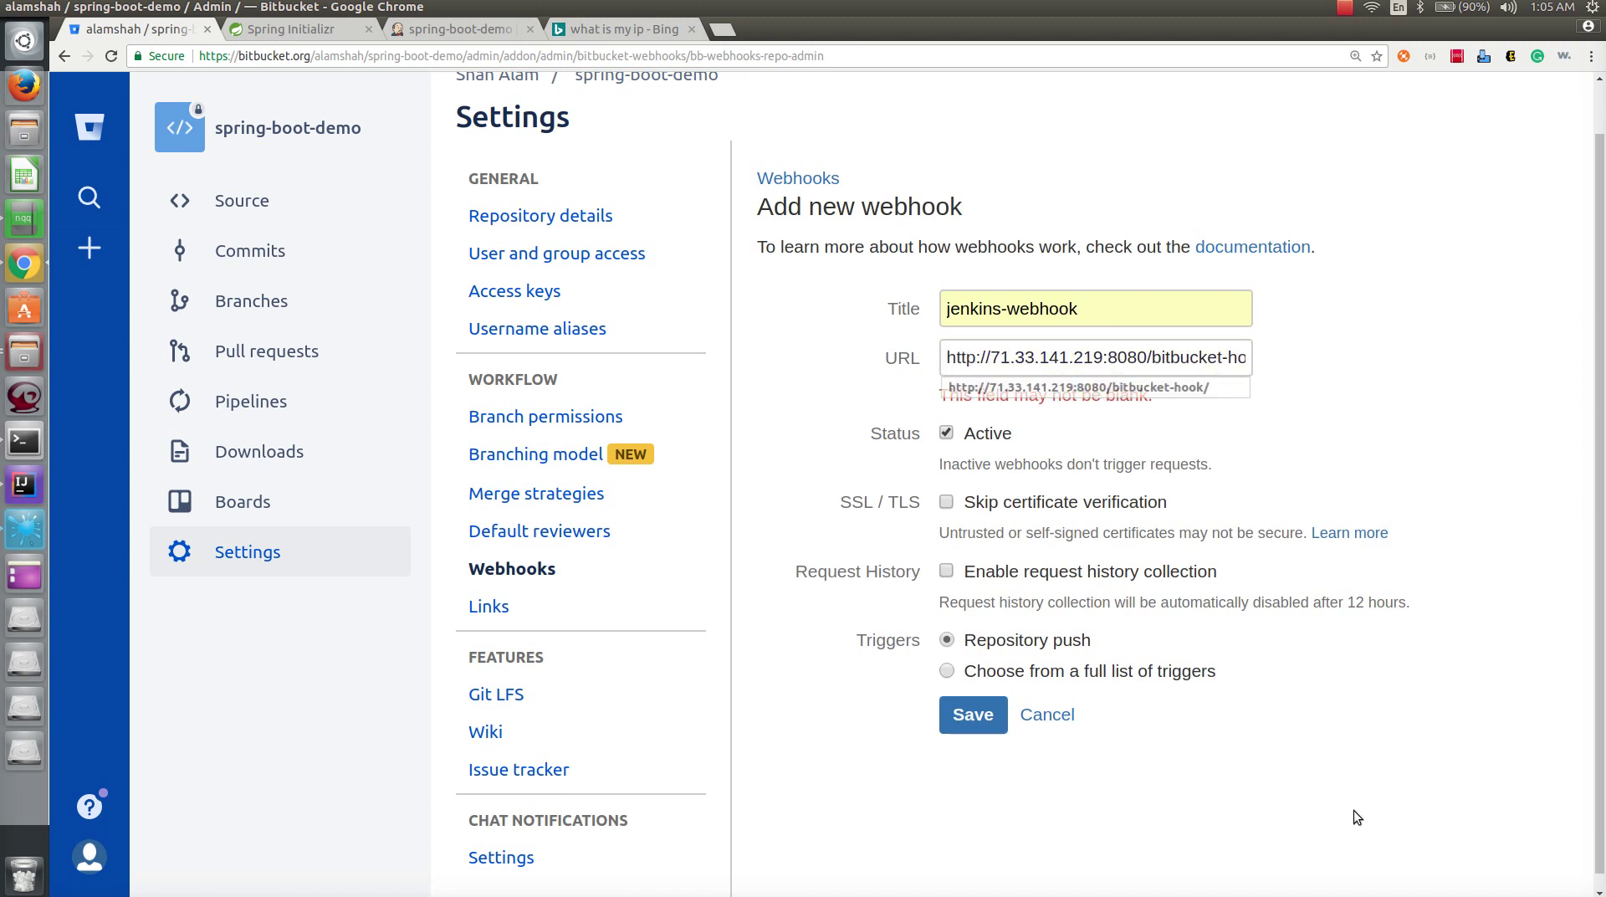
left_click(995, 726)
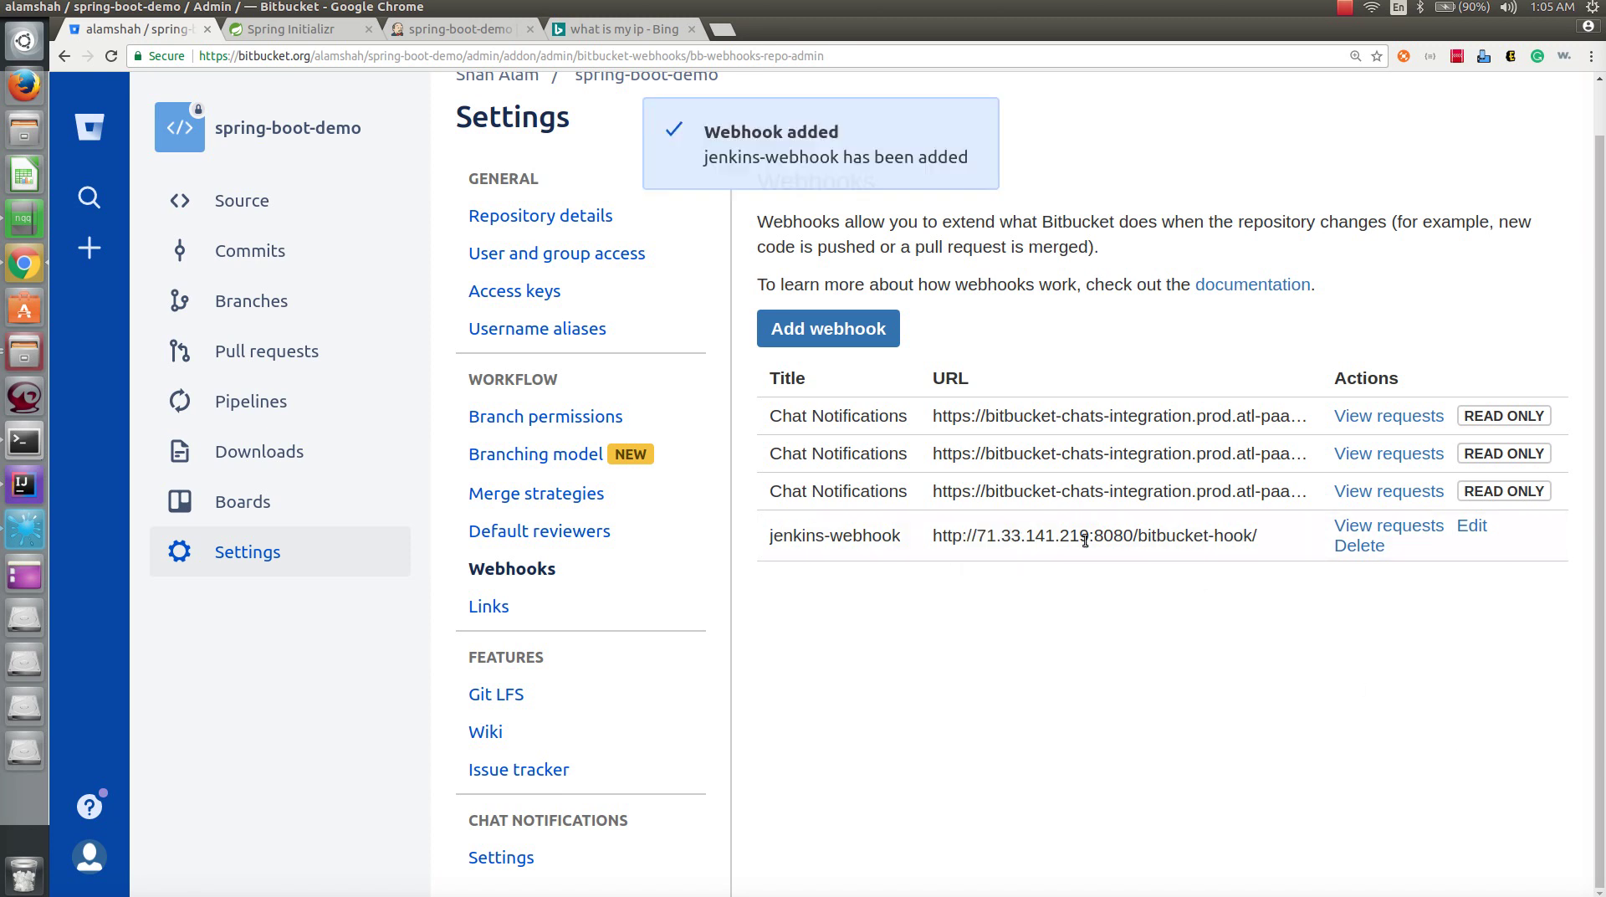
triple_click(1086, 540)
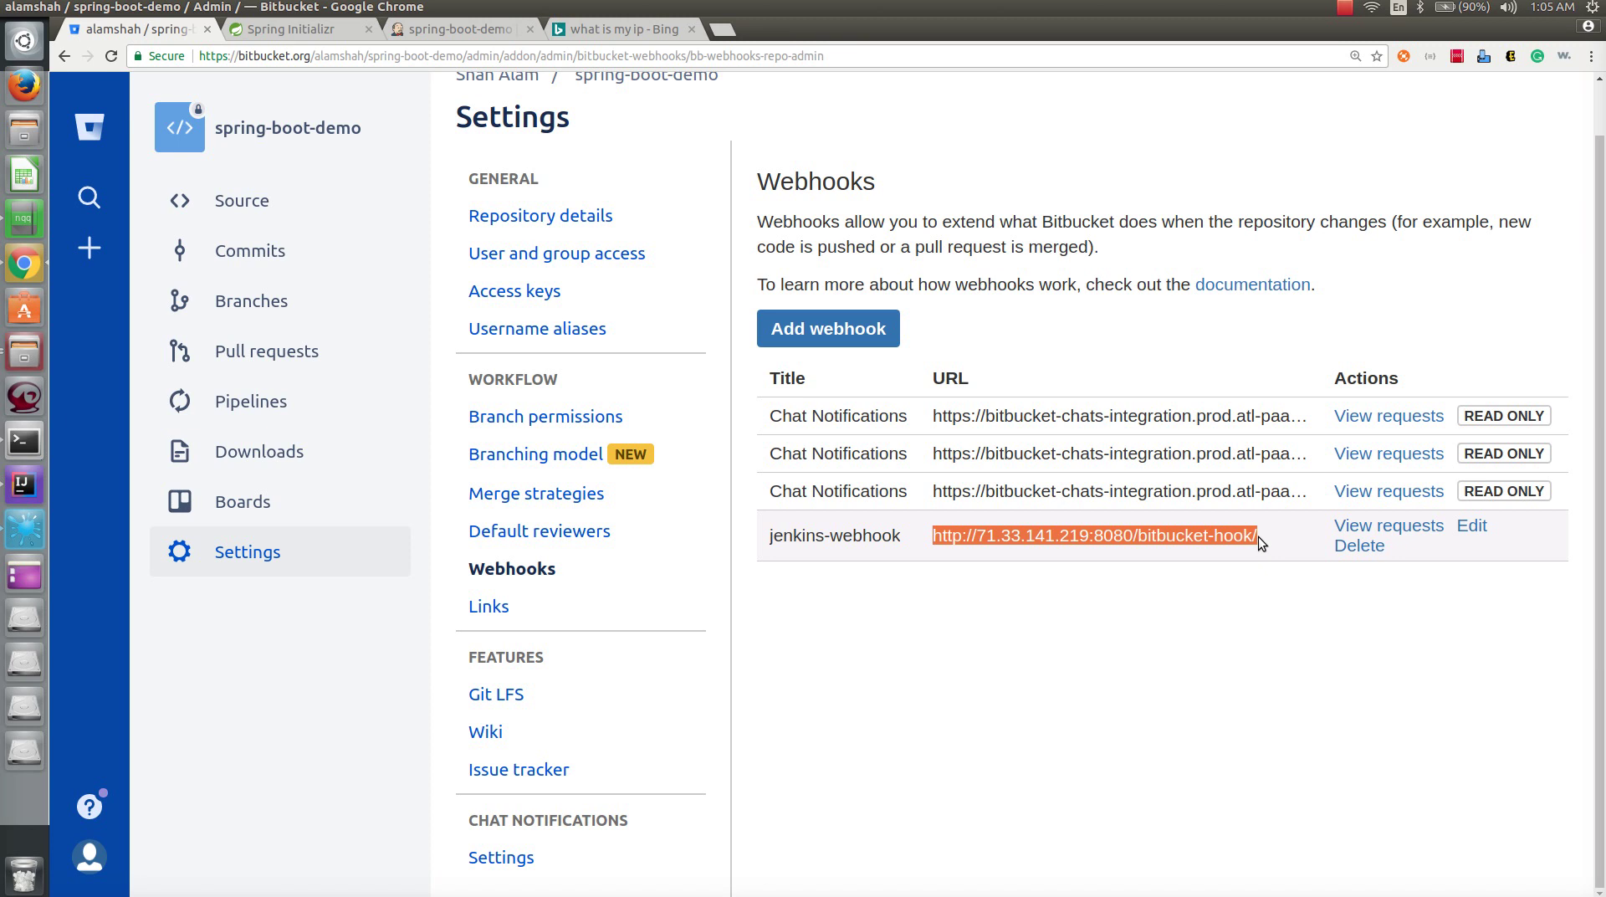
left_click(1034, 567)
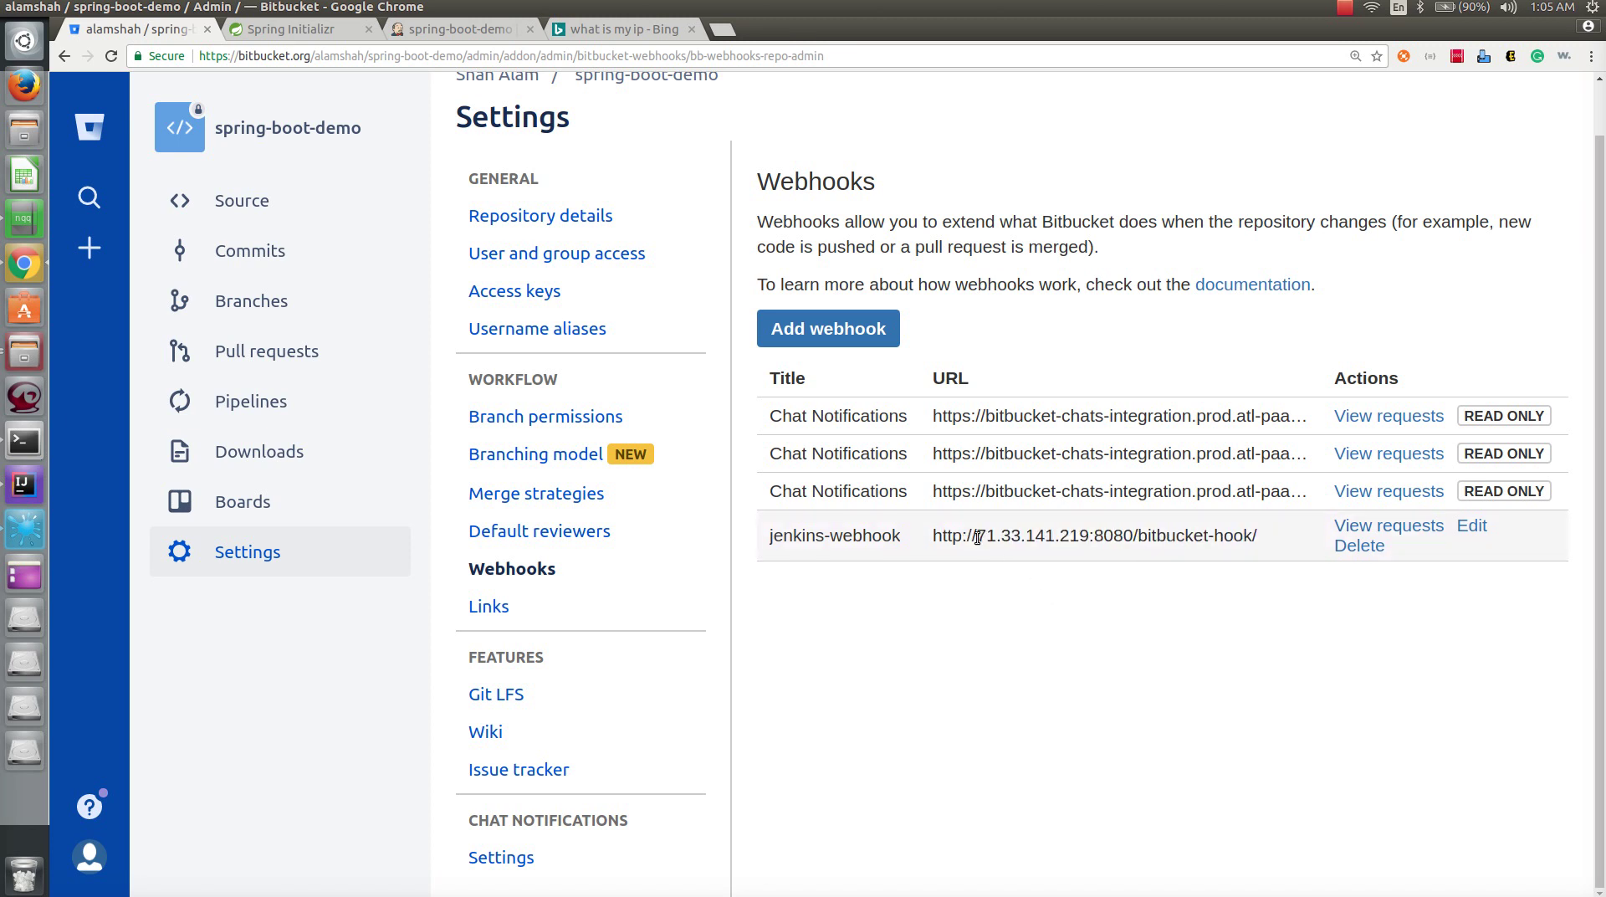
left_click_drag(982, 536, 1091, 537)
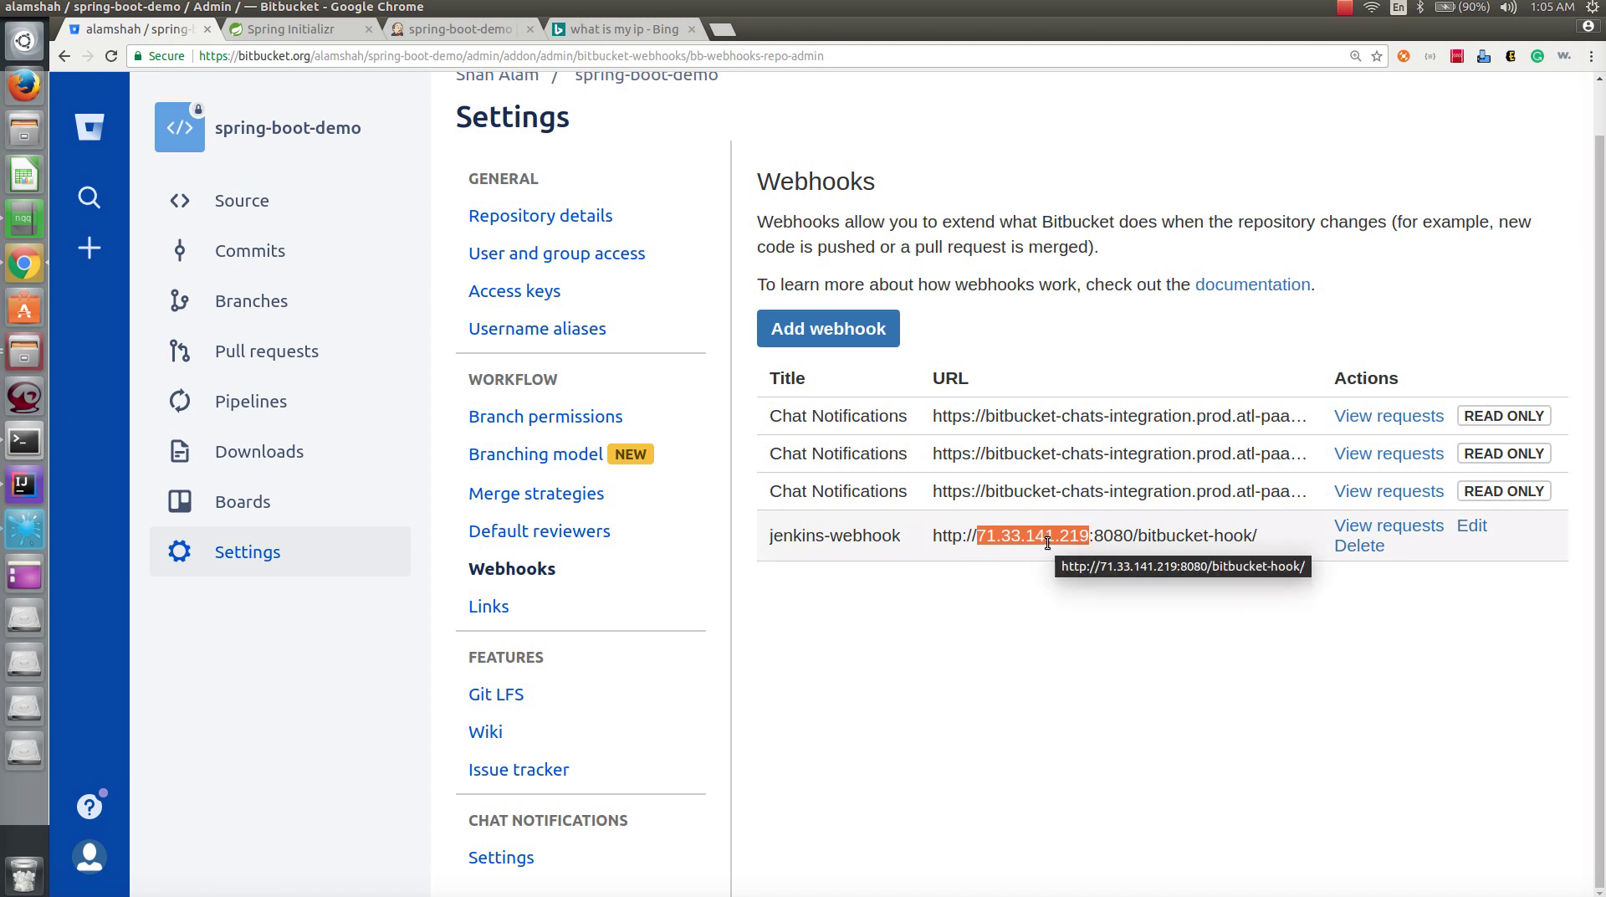
left_click(981, 536)
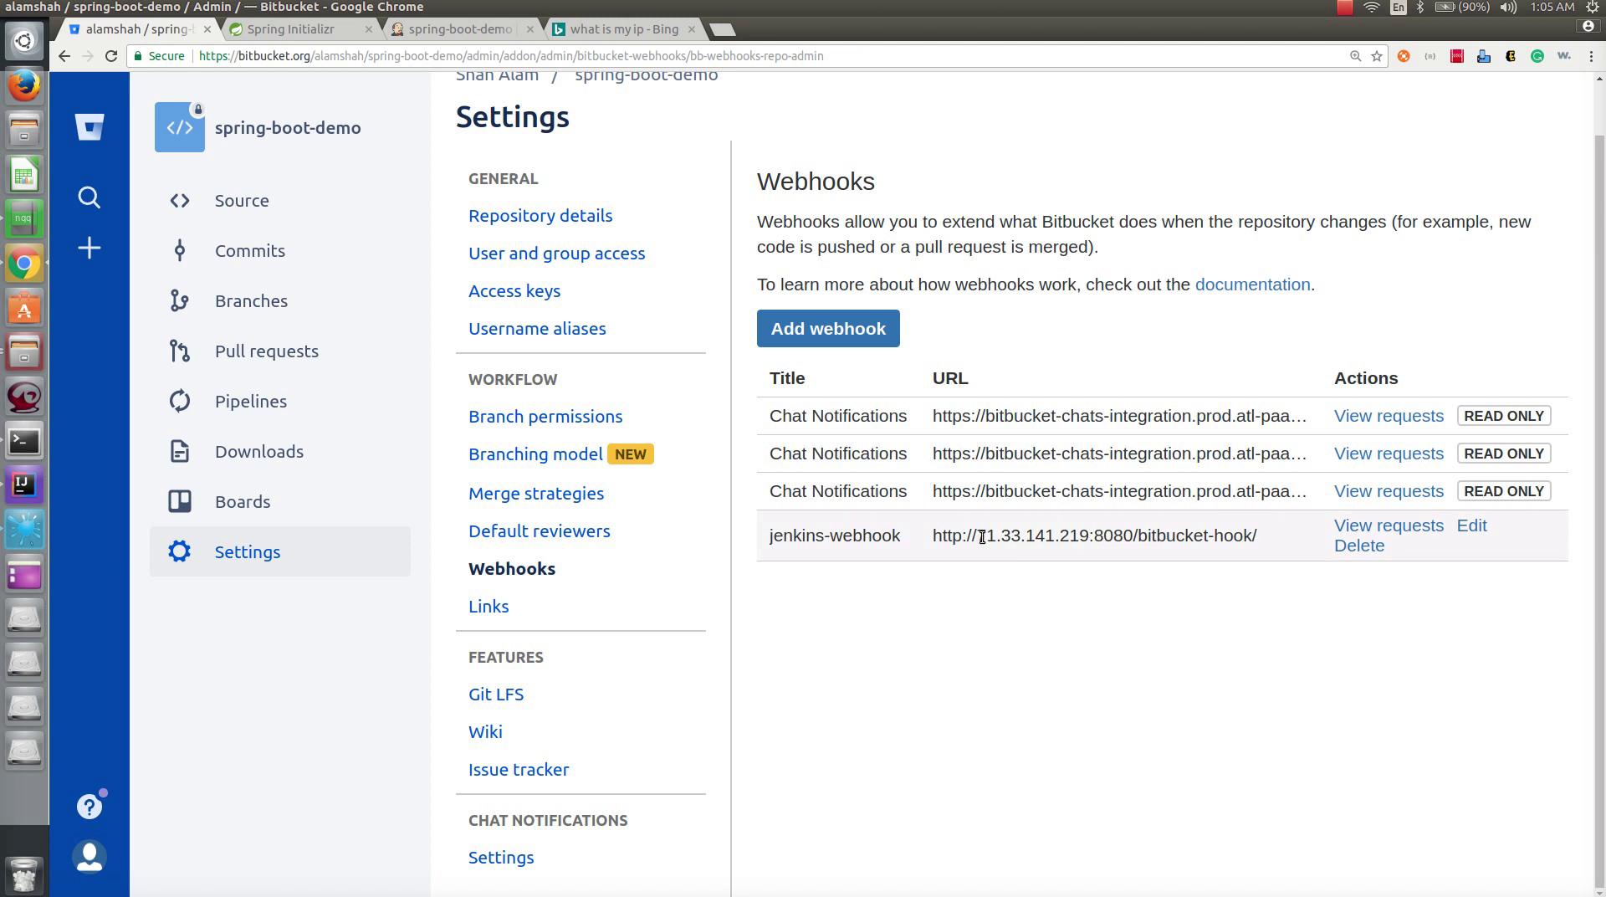
left_click_drag(978, 536, 1136, 537)
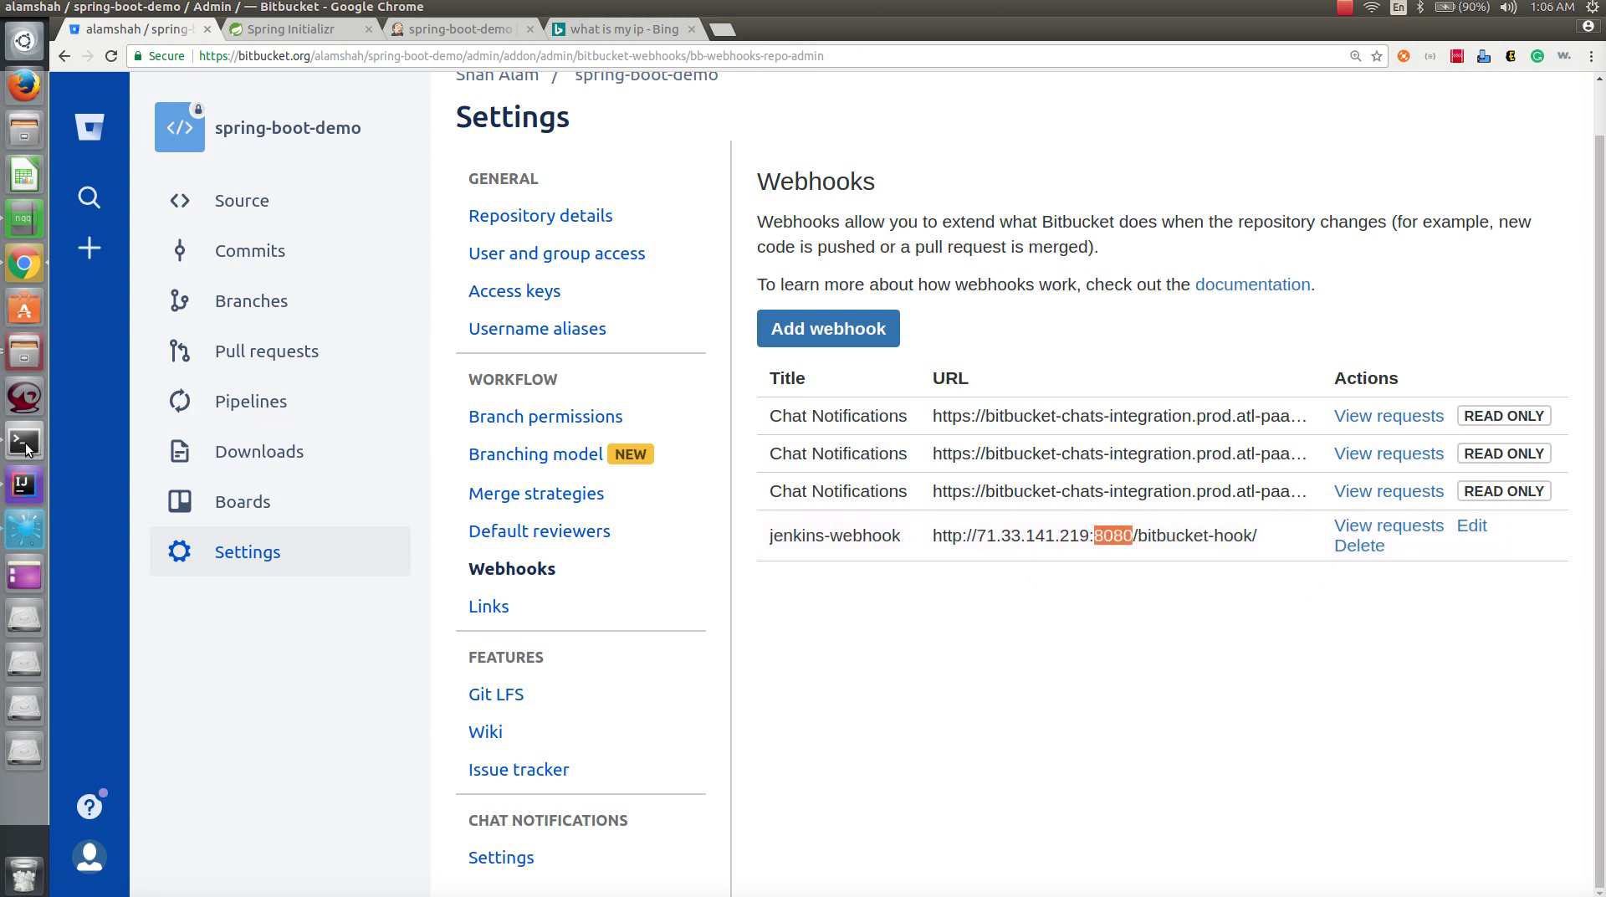
left_click(449, 30)
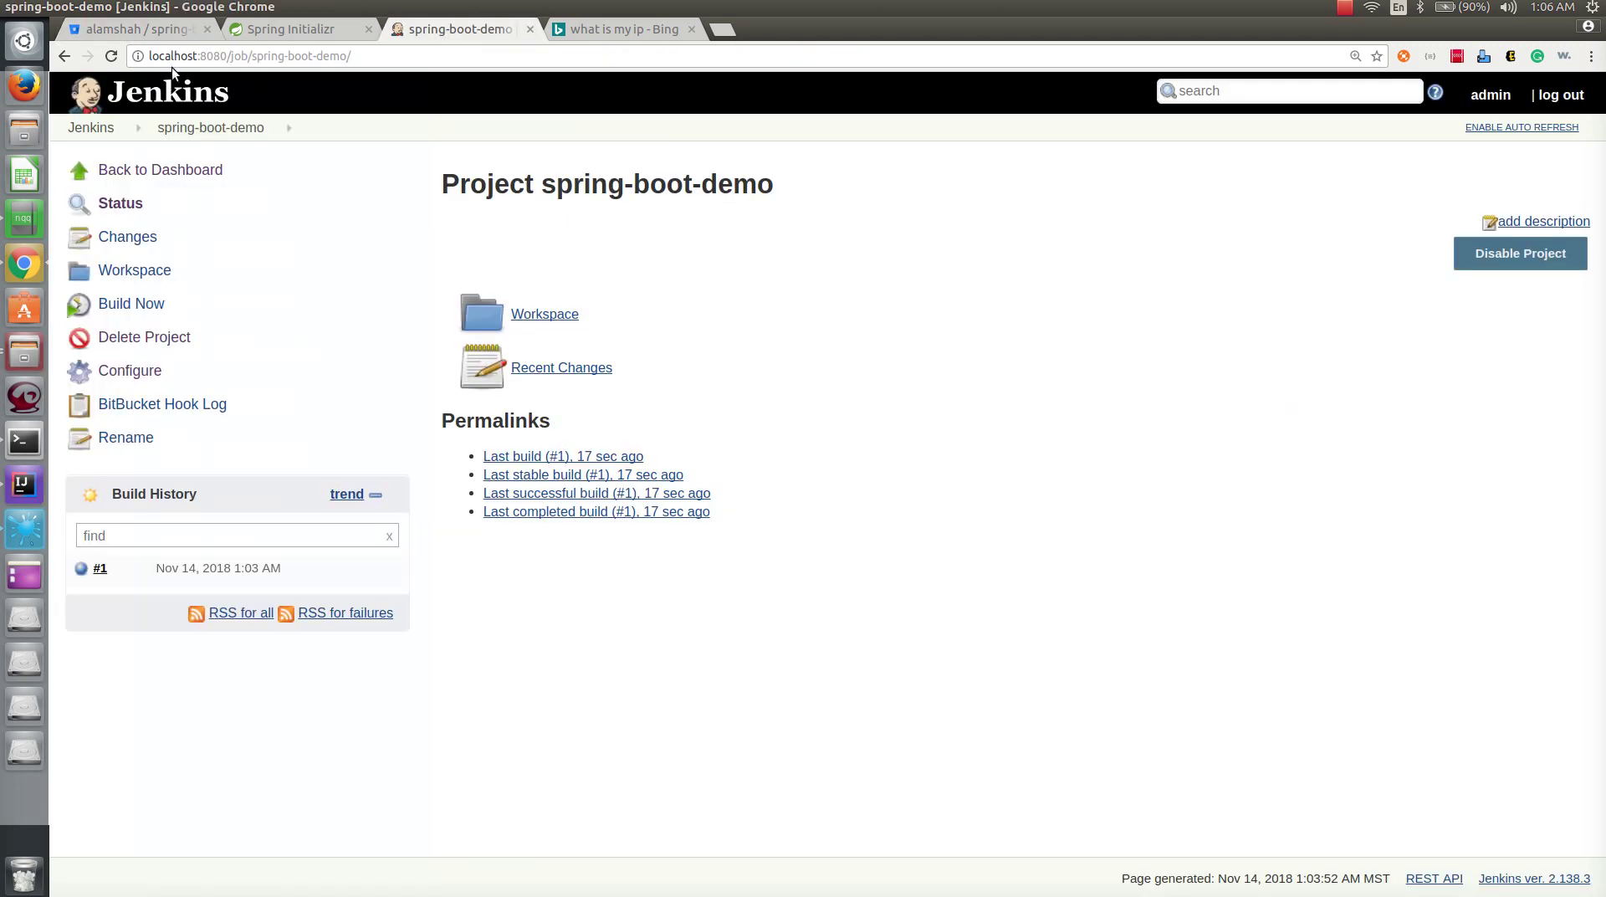
left_click(24, 441)
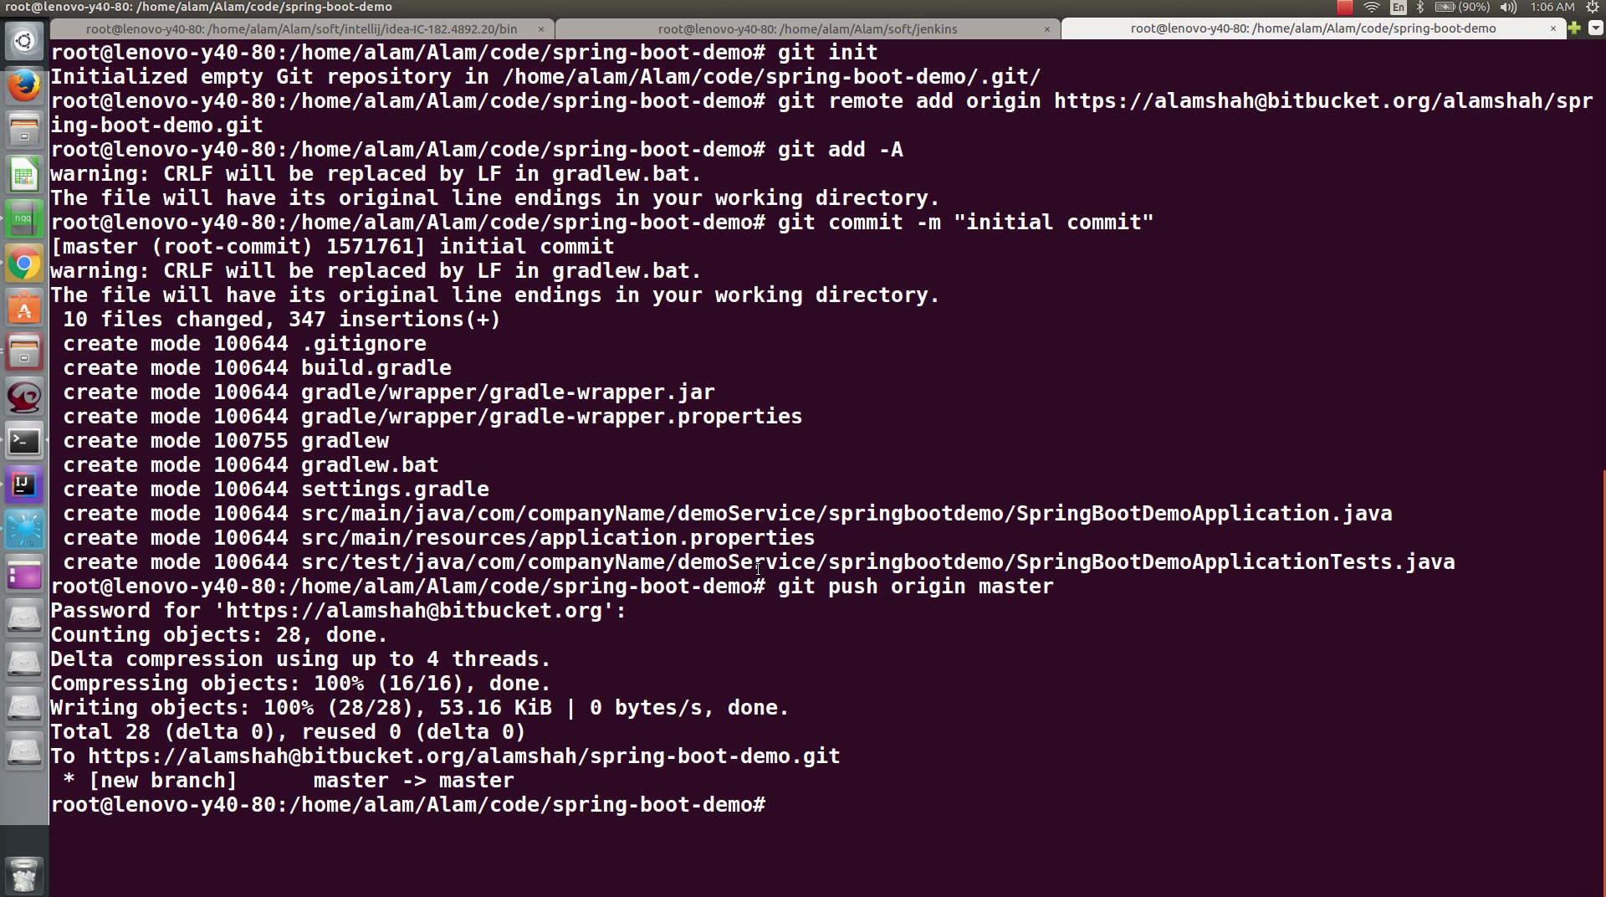
key("Return")
key("Return")
key("Return")
key("Return")
key("Return")
key("Return")
key("Return")
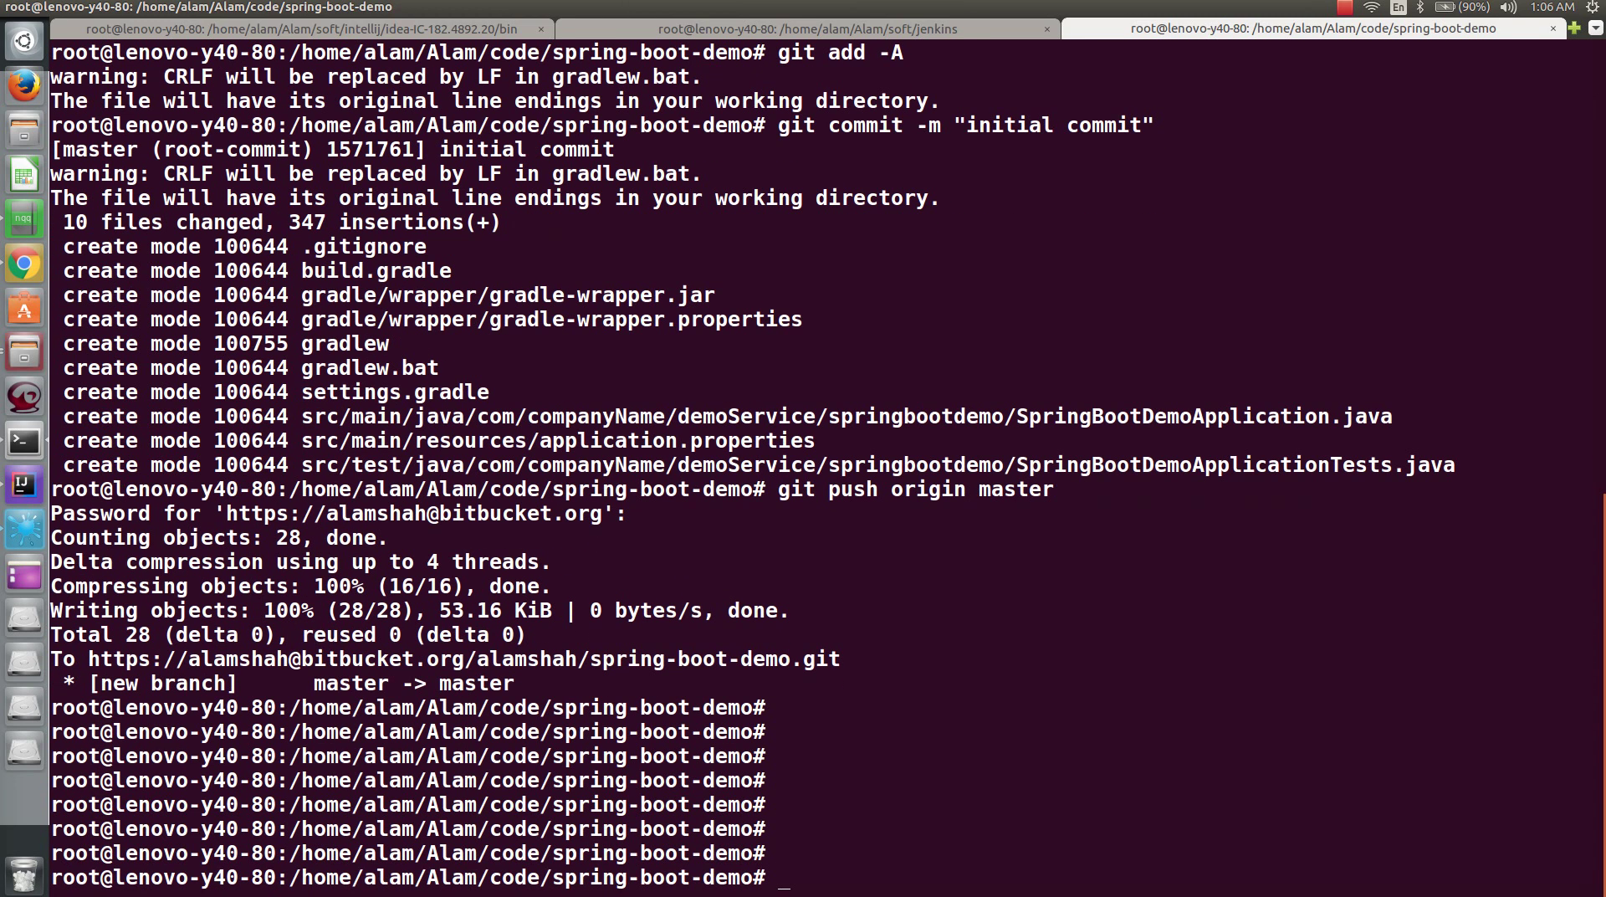
key("alt+Tab")
key("alt+Tab")
key("Tab")
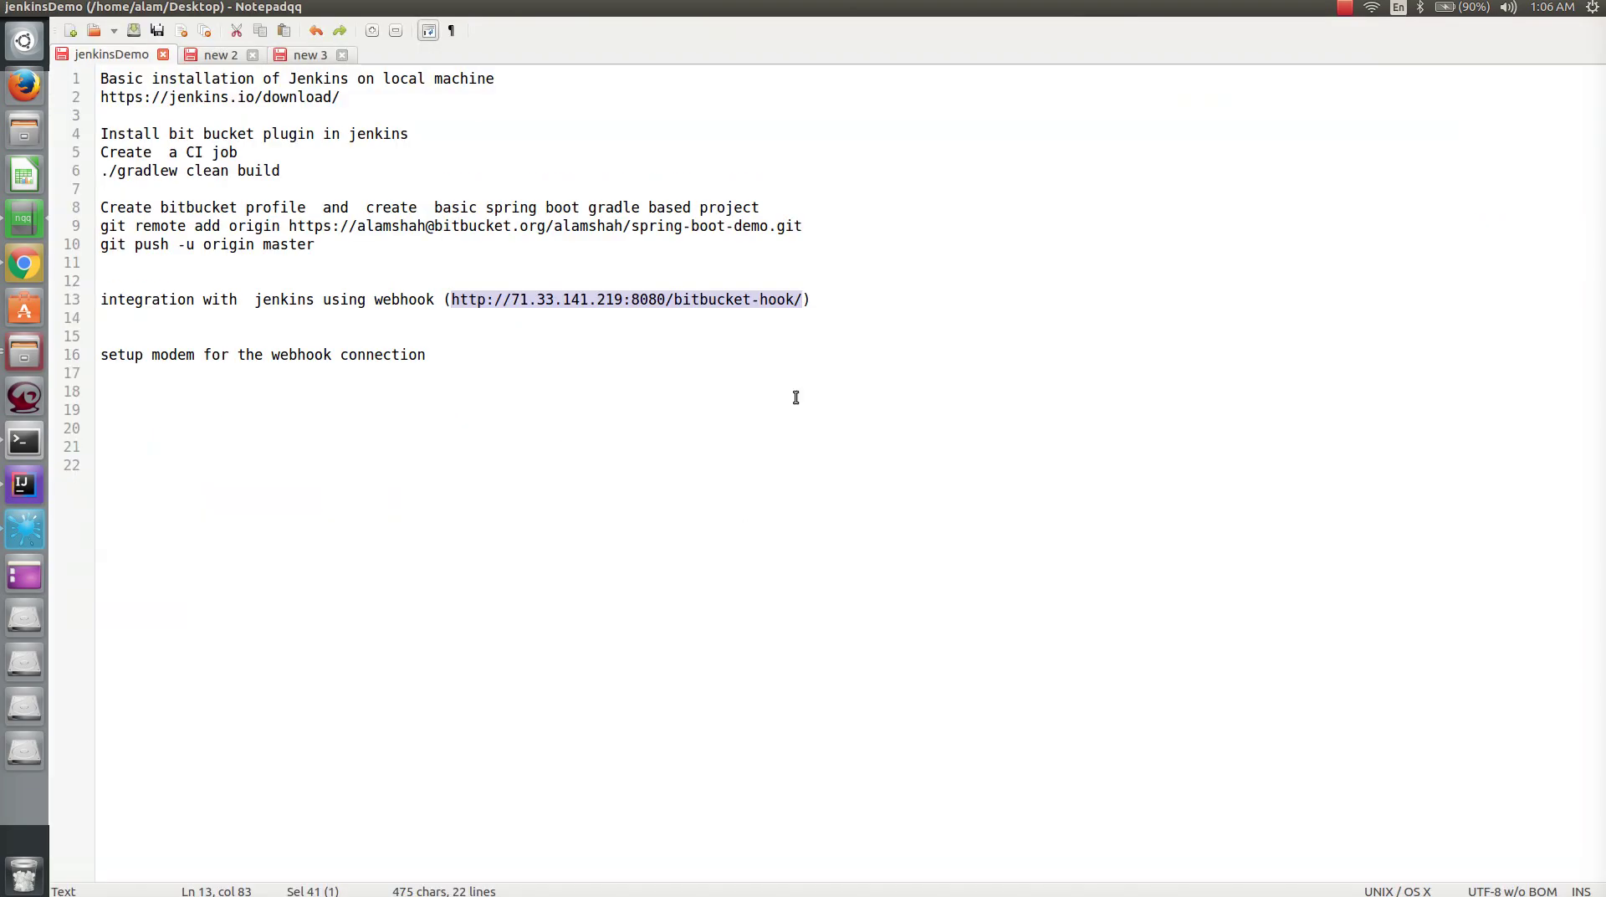
key("alt+Tab")
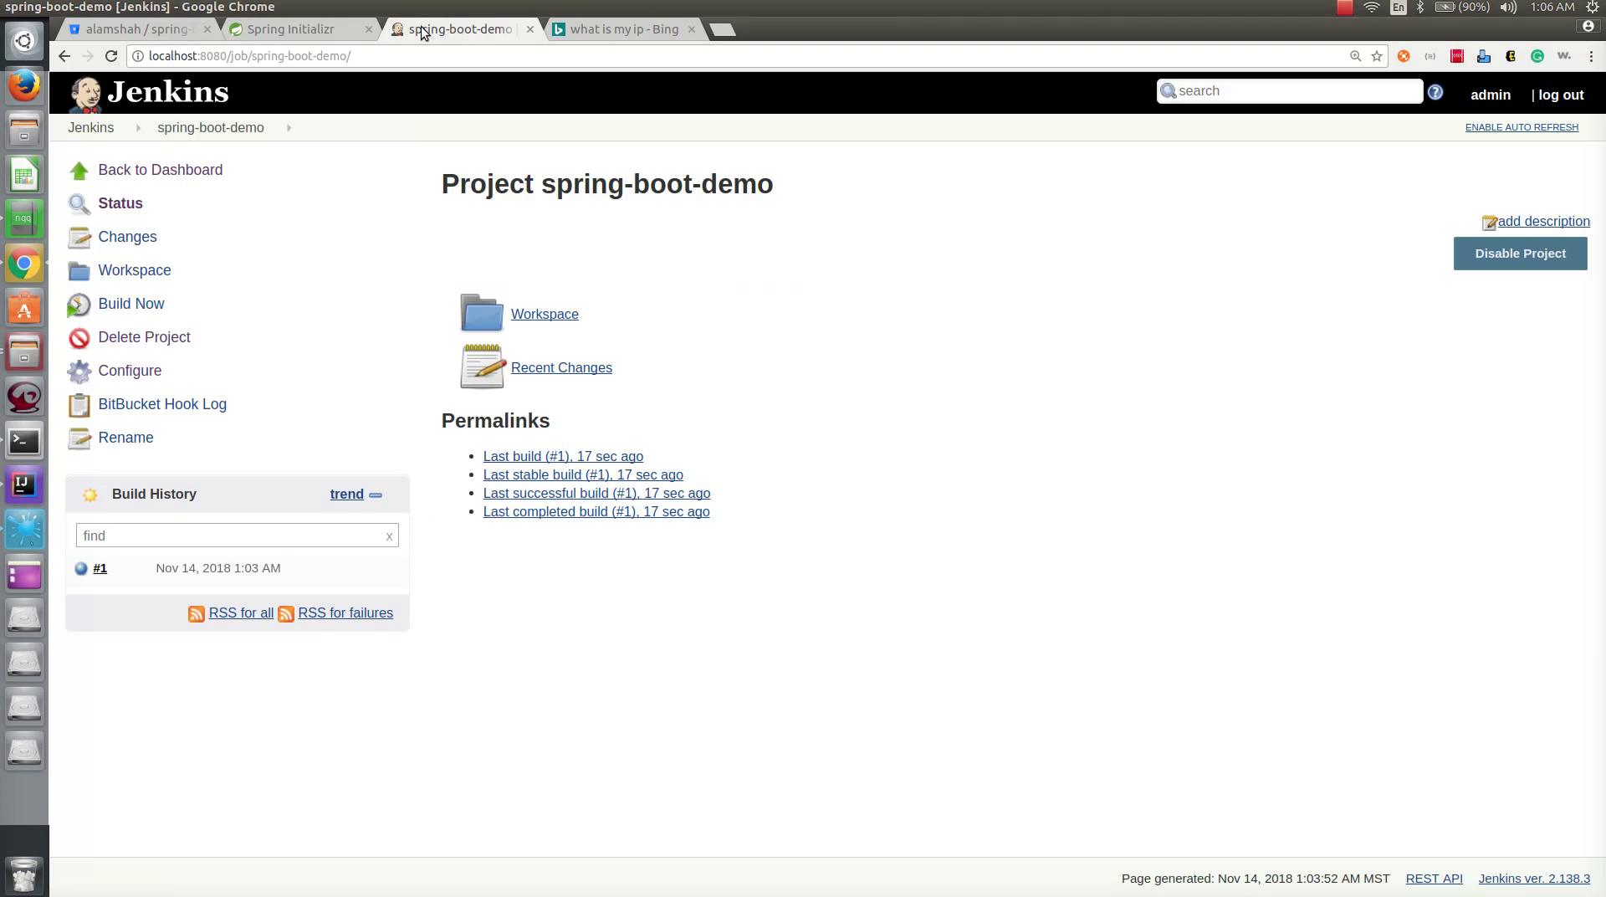
left_click(150, 30)
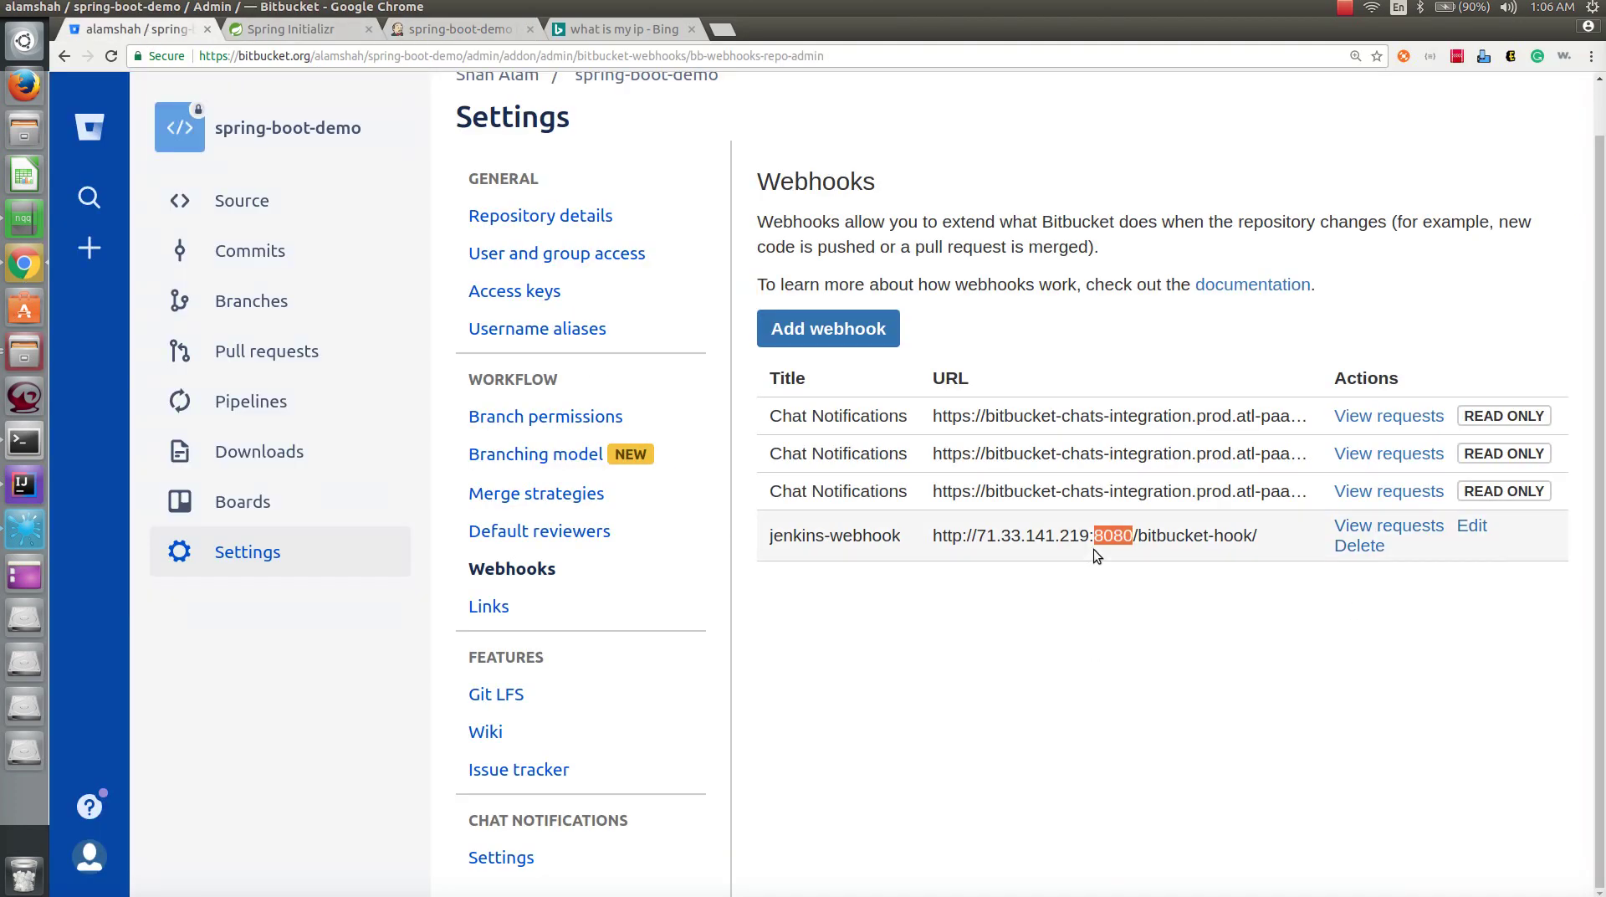
left_click_drag(978, 537, 1091, 537)
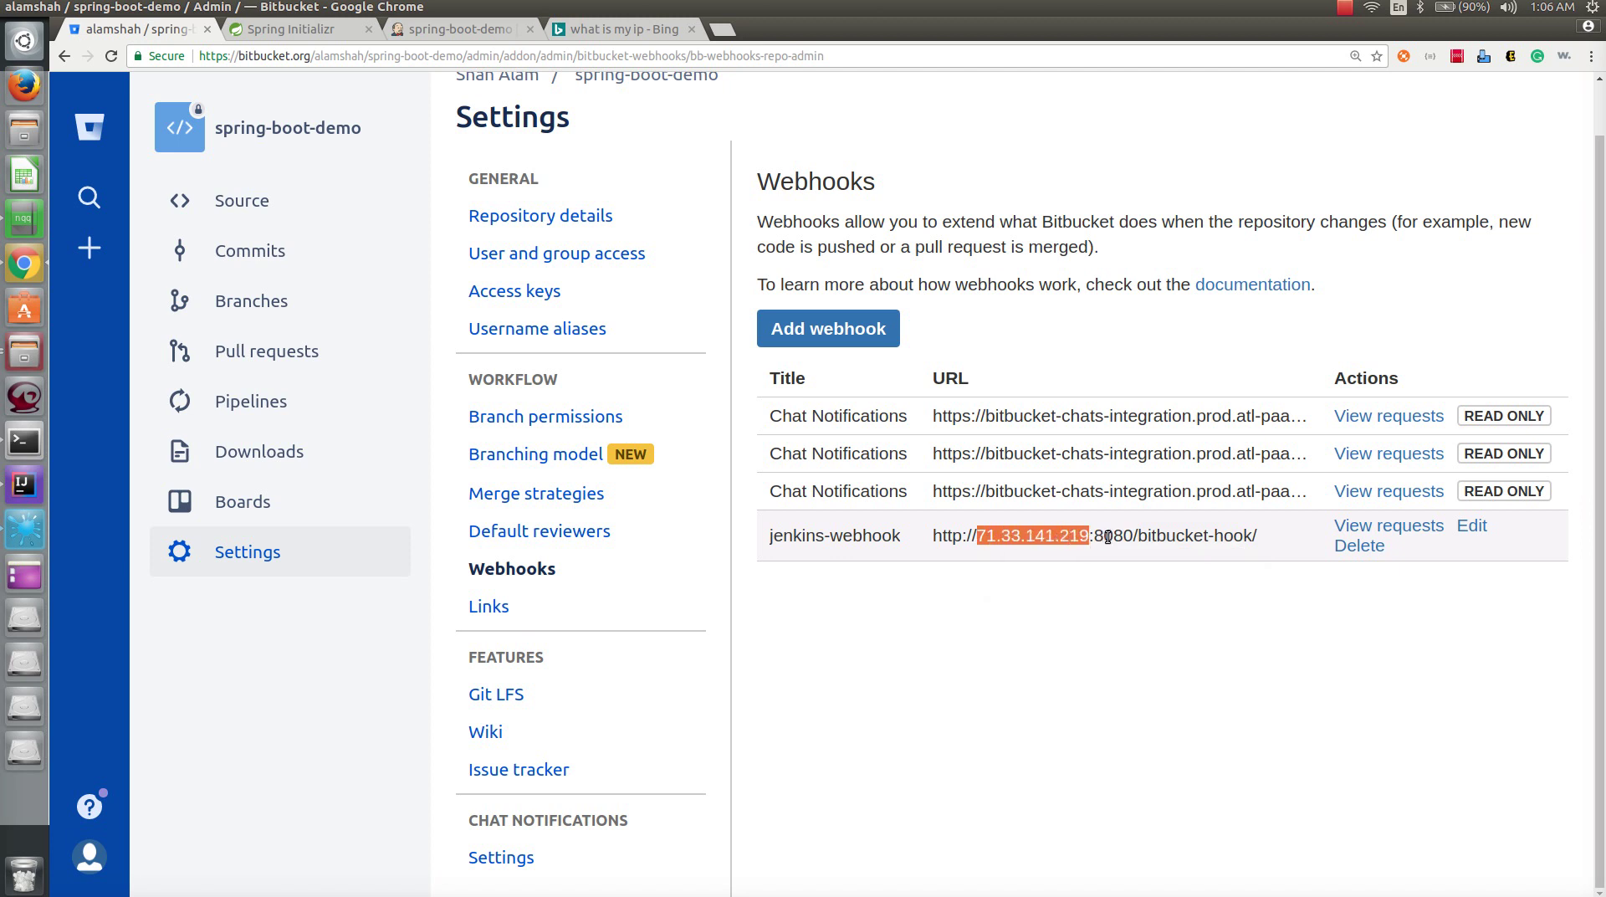
double_click(1111, 536)
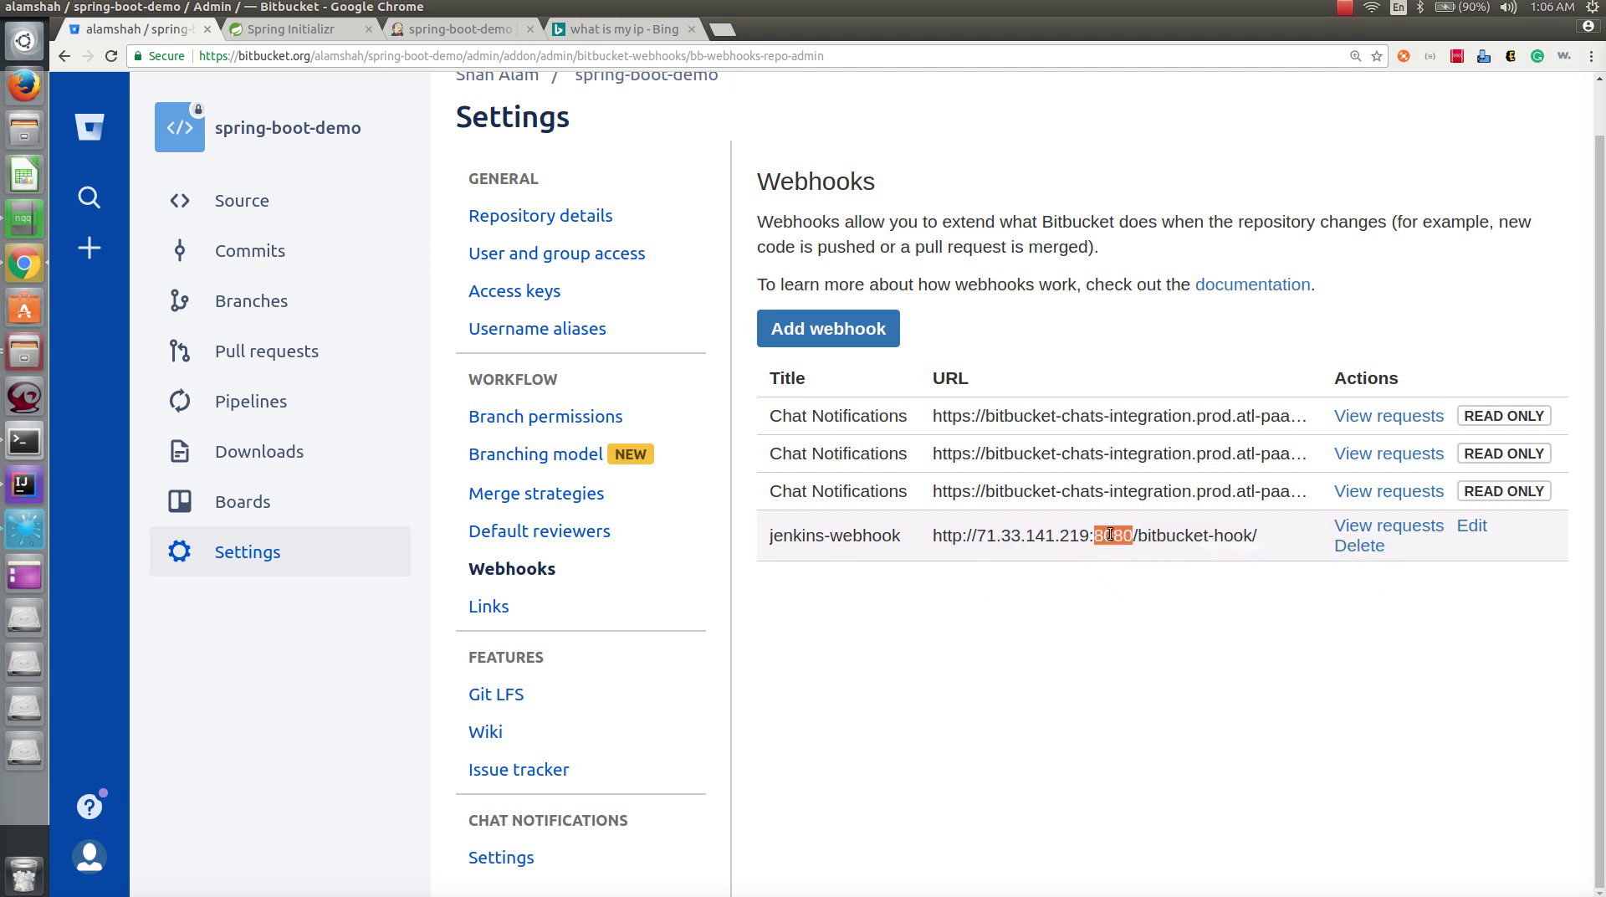
left_click(24, 441)
- Run ifconfig and copy the wlan0 address 192.168.0.17 for the notes
type("if")
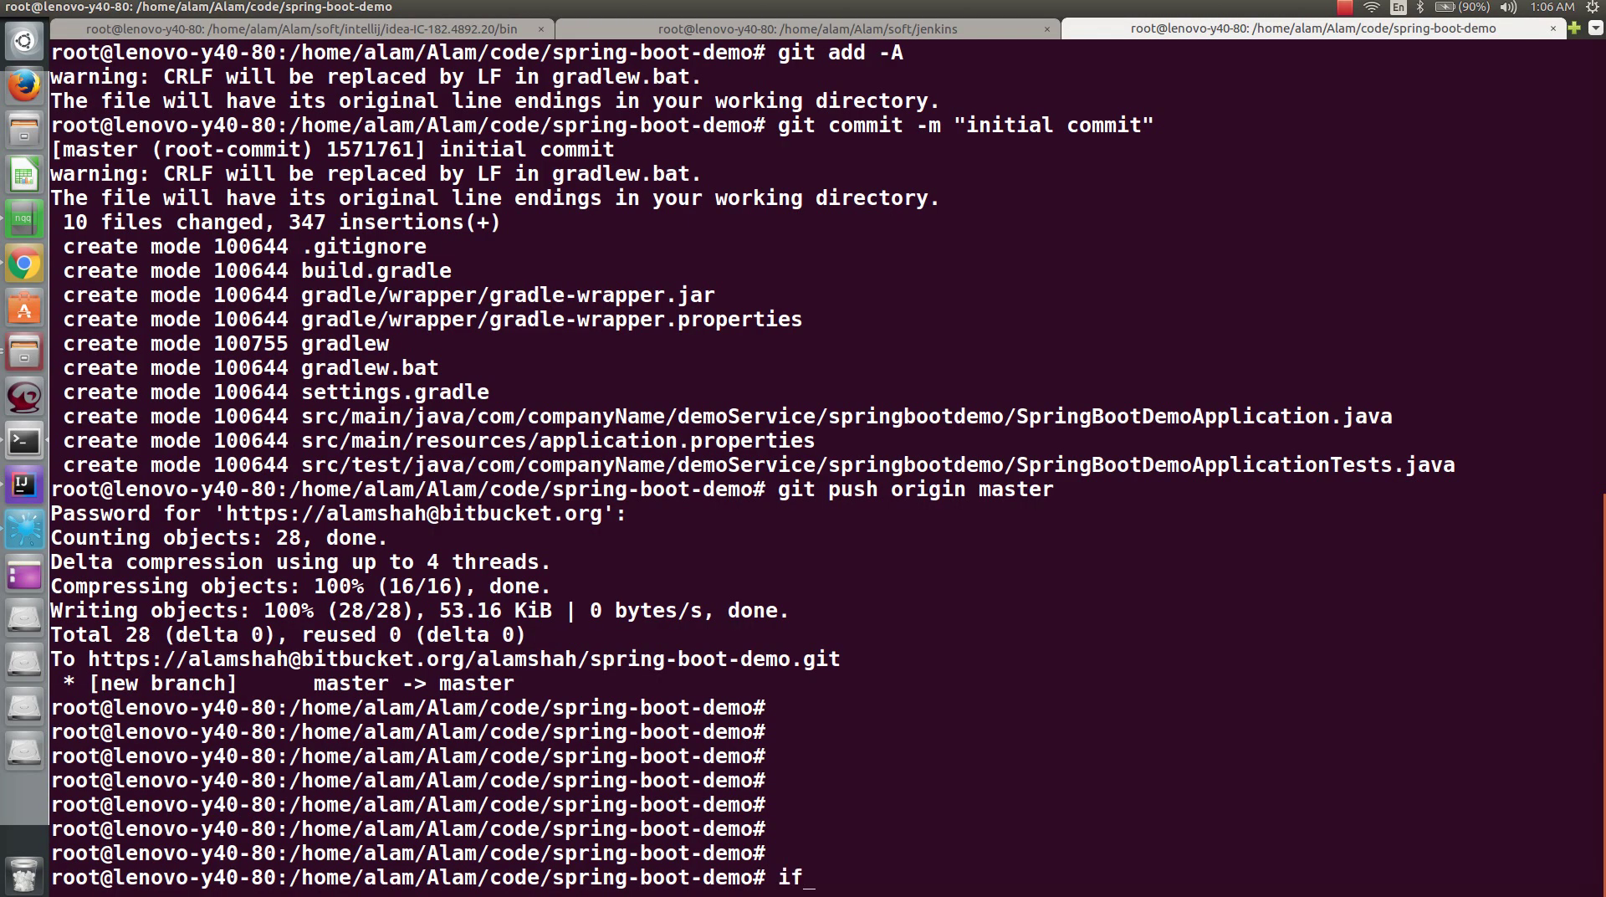
type("config")
key("Return")
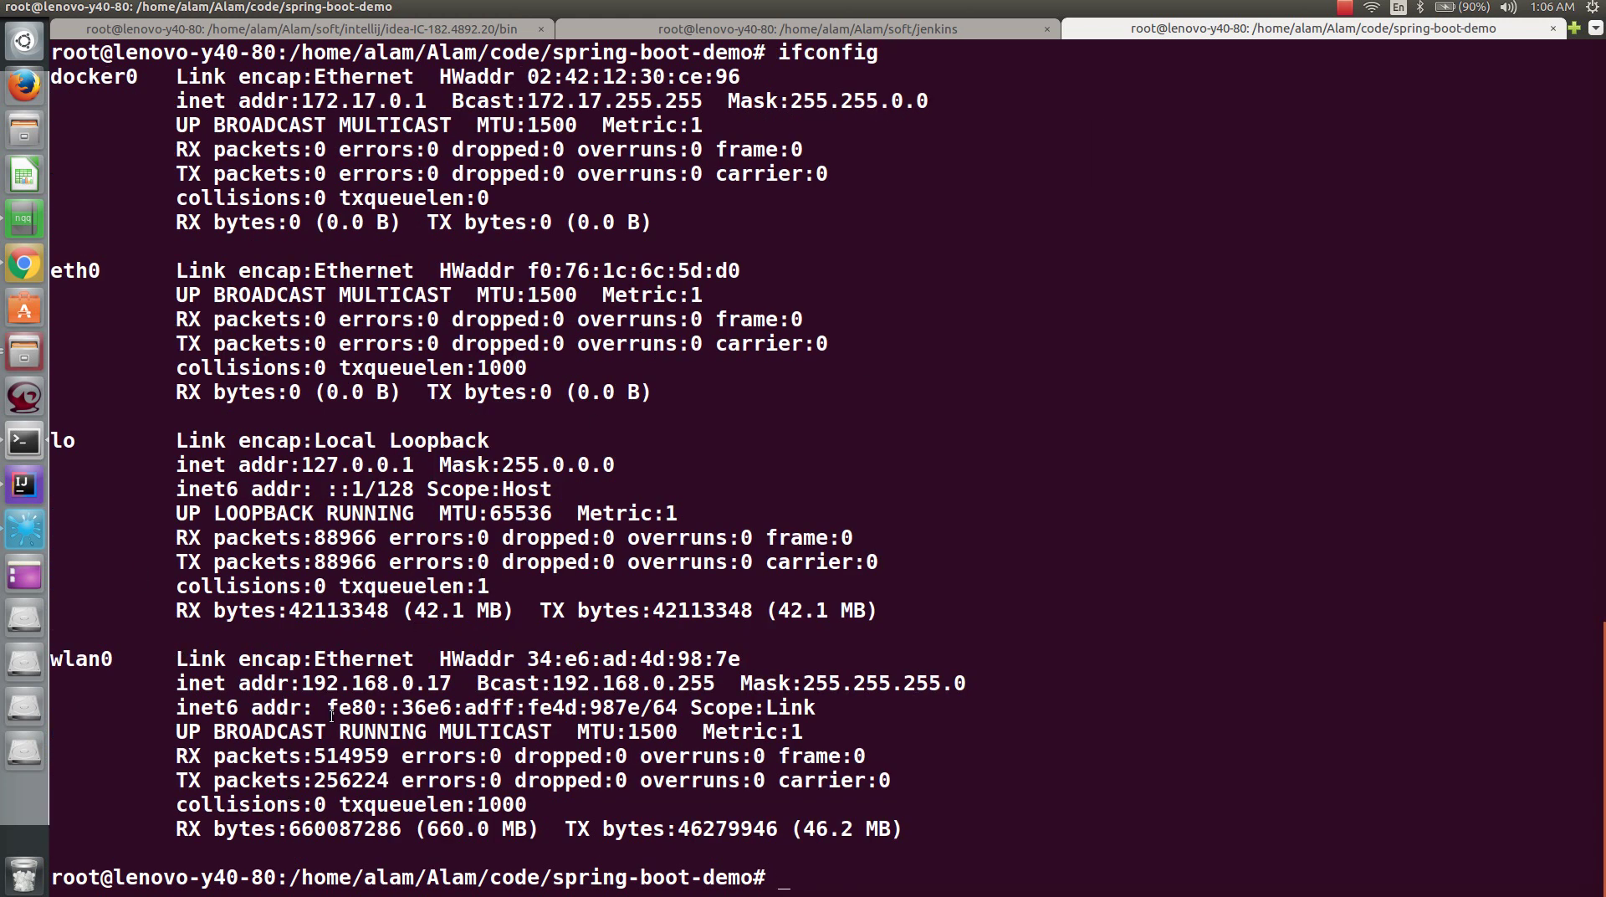
left_click_drag(310, 687, 446, 688)
right_click(444, 686)
left_click(472, 701)
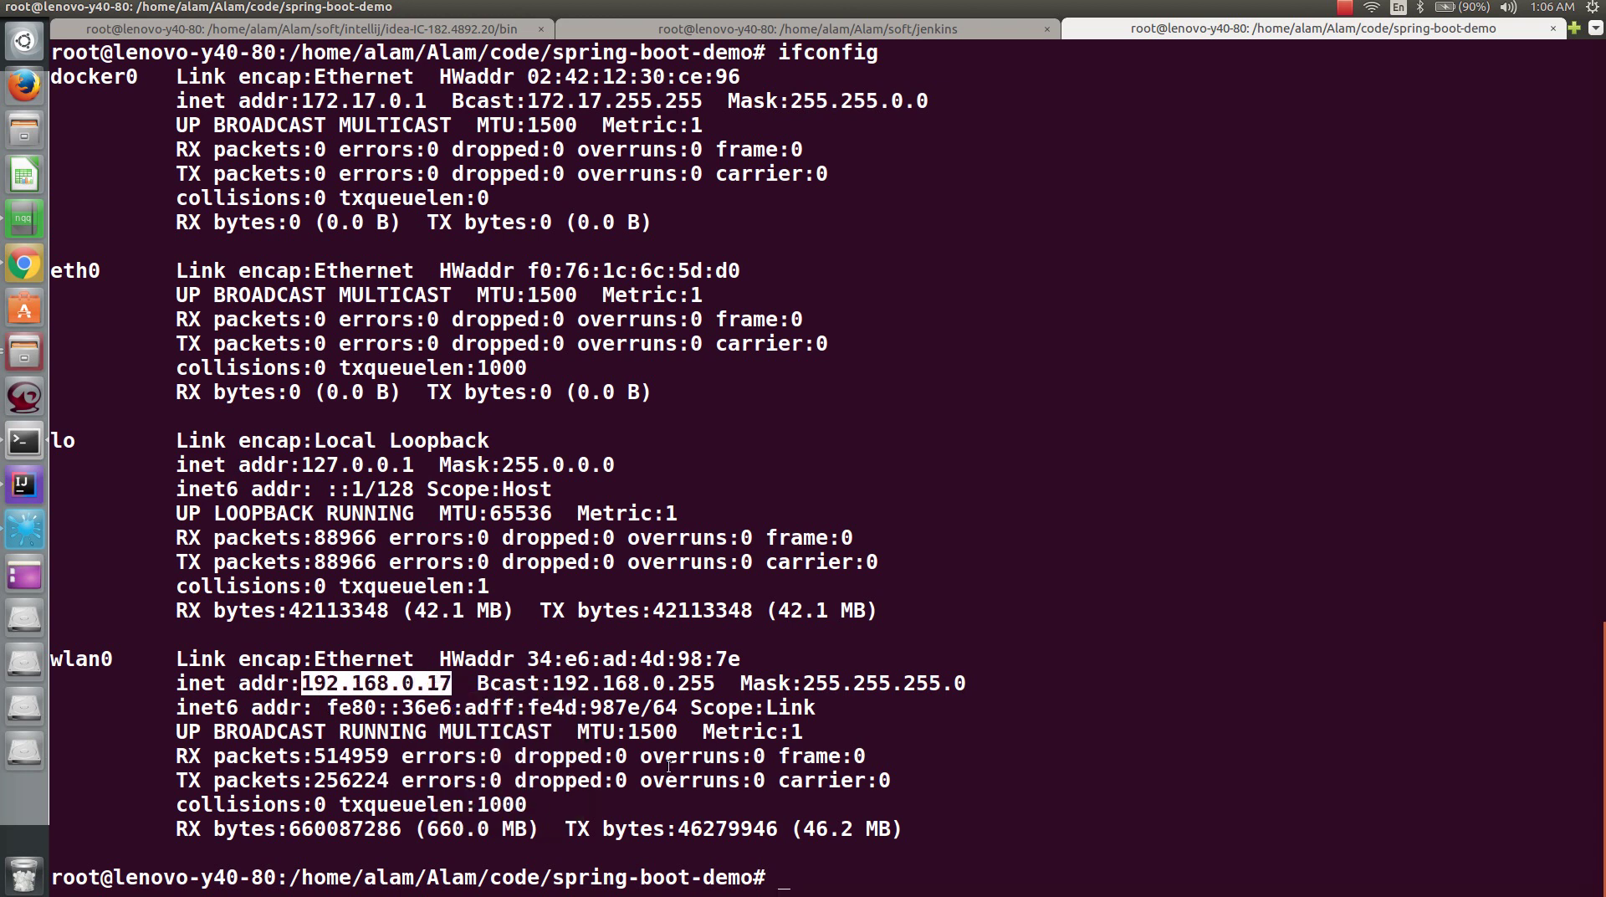
left_click(23, 220)
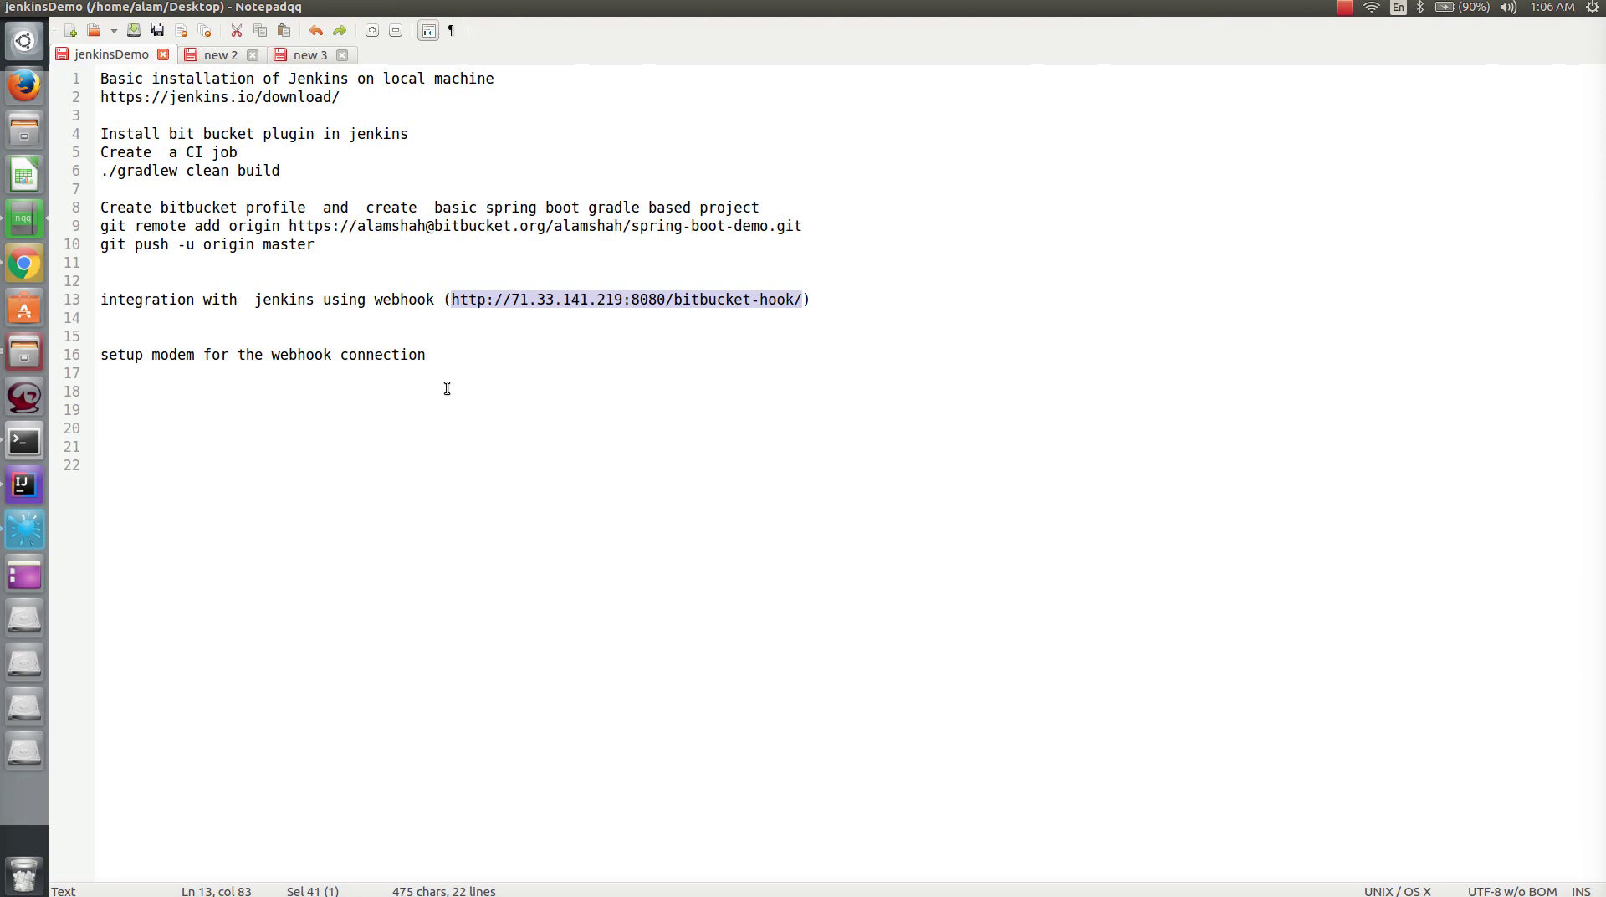
left_click(477, 375)
- Paste 192.168.0.17 into the notes and enter the modem address 192.168.0.1 in Chrome
key("Return")
key("Return")
key("ctrl+v")
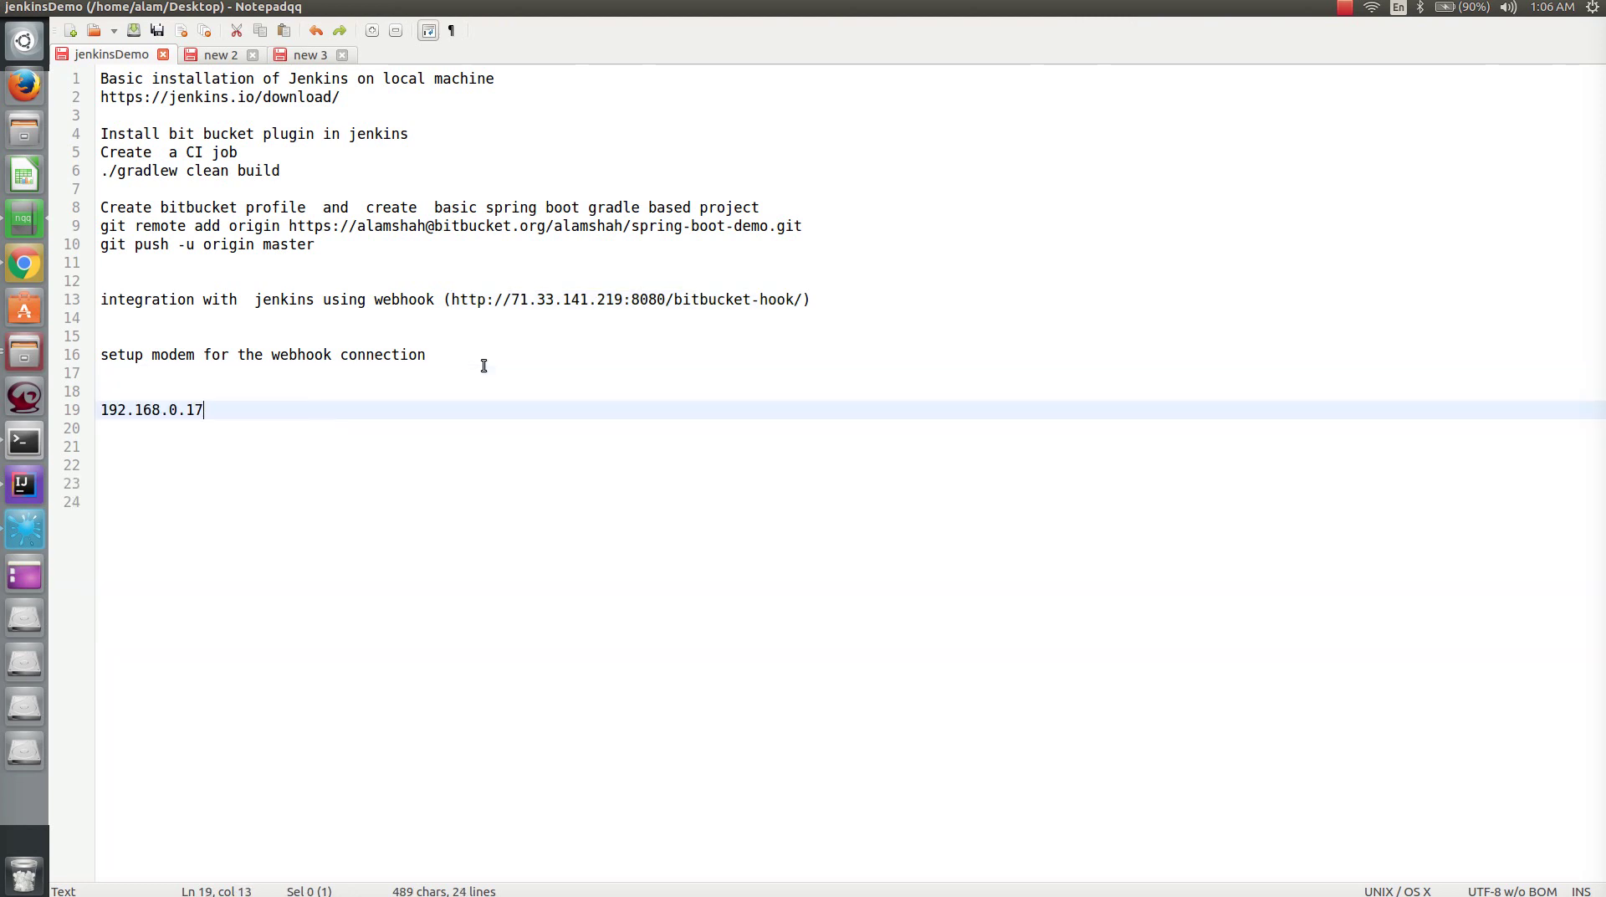
left_click(22, 263)
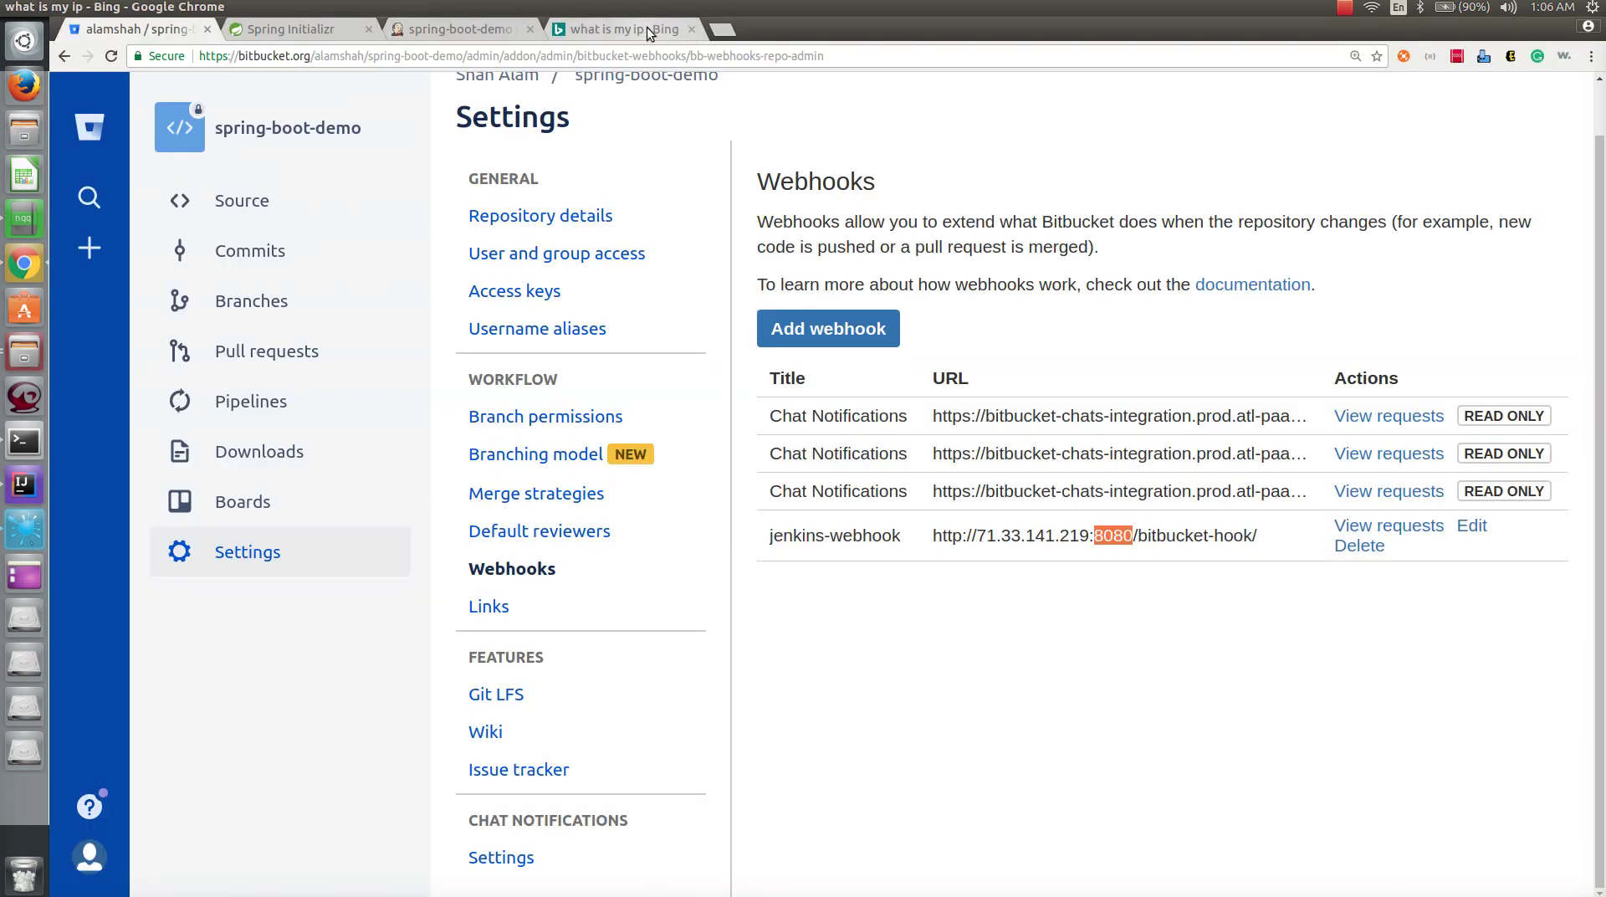
left_click(646, 27)
left_click(679, 63)
type("192.168.0.1")
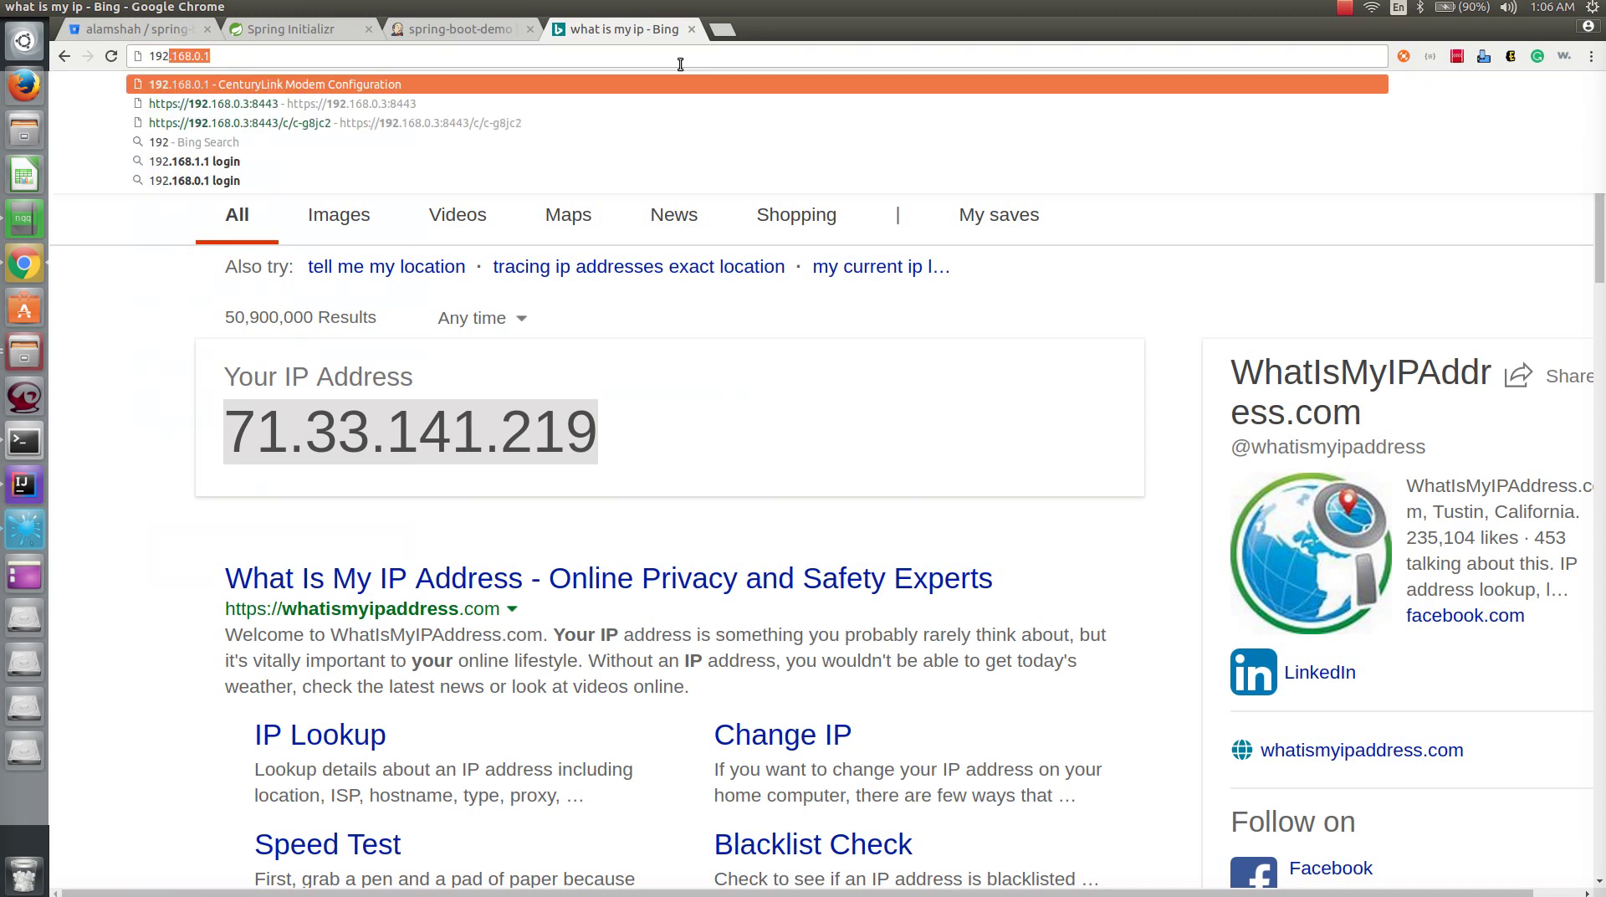
key("Right")
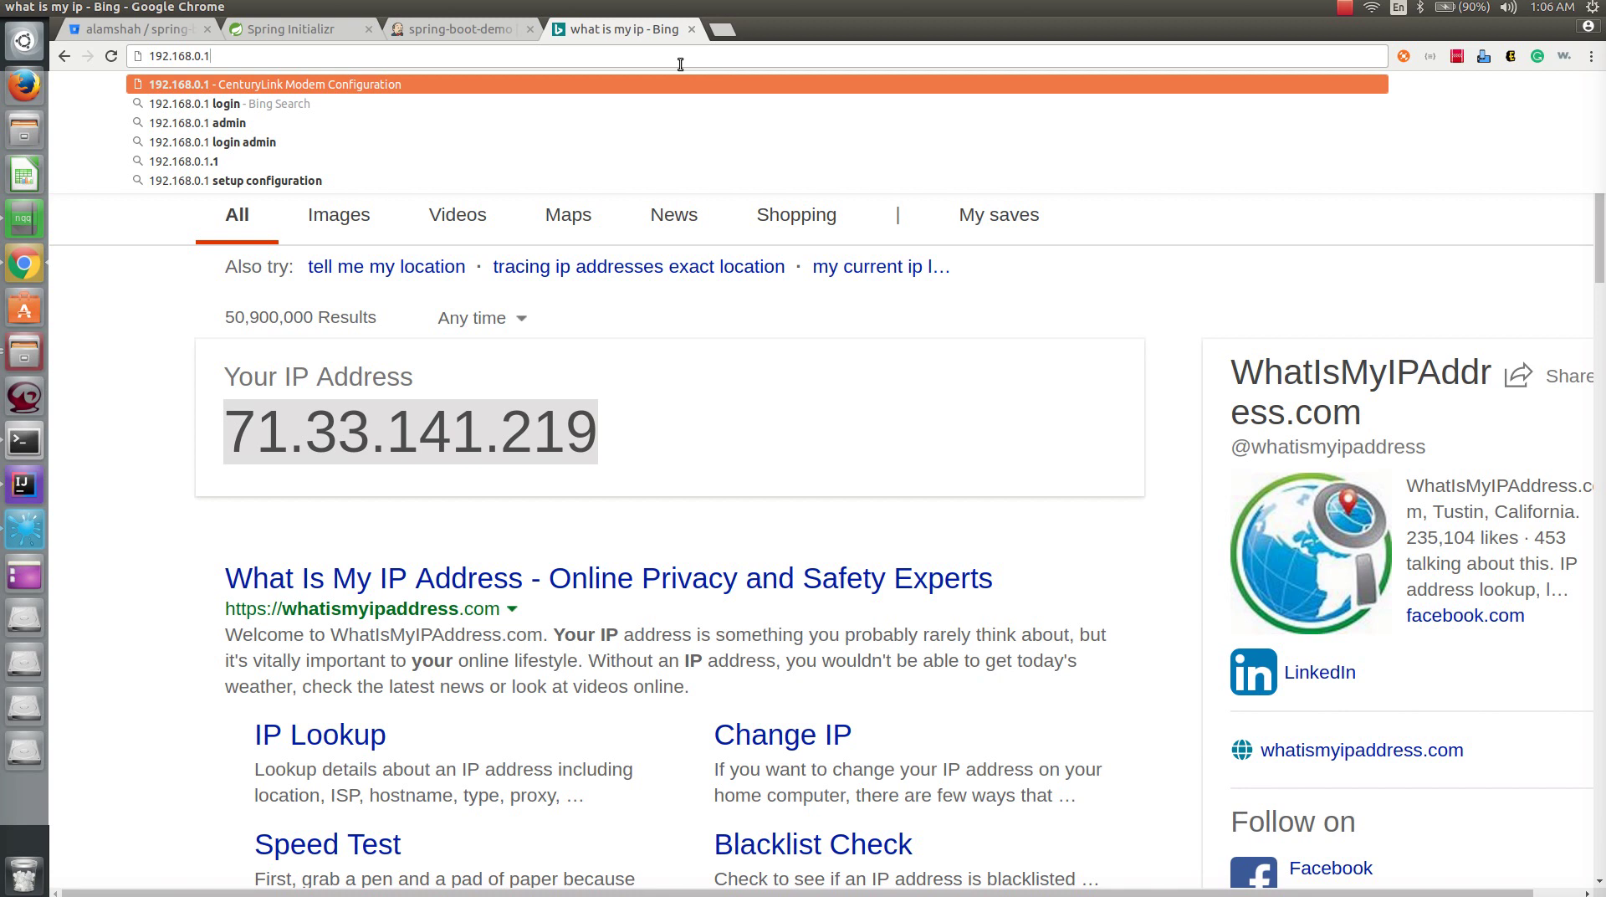
- Load the modem page at 192.168.0.1 and log in as admin with the saved password
key("Return")
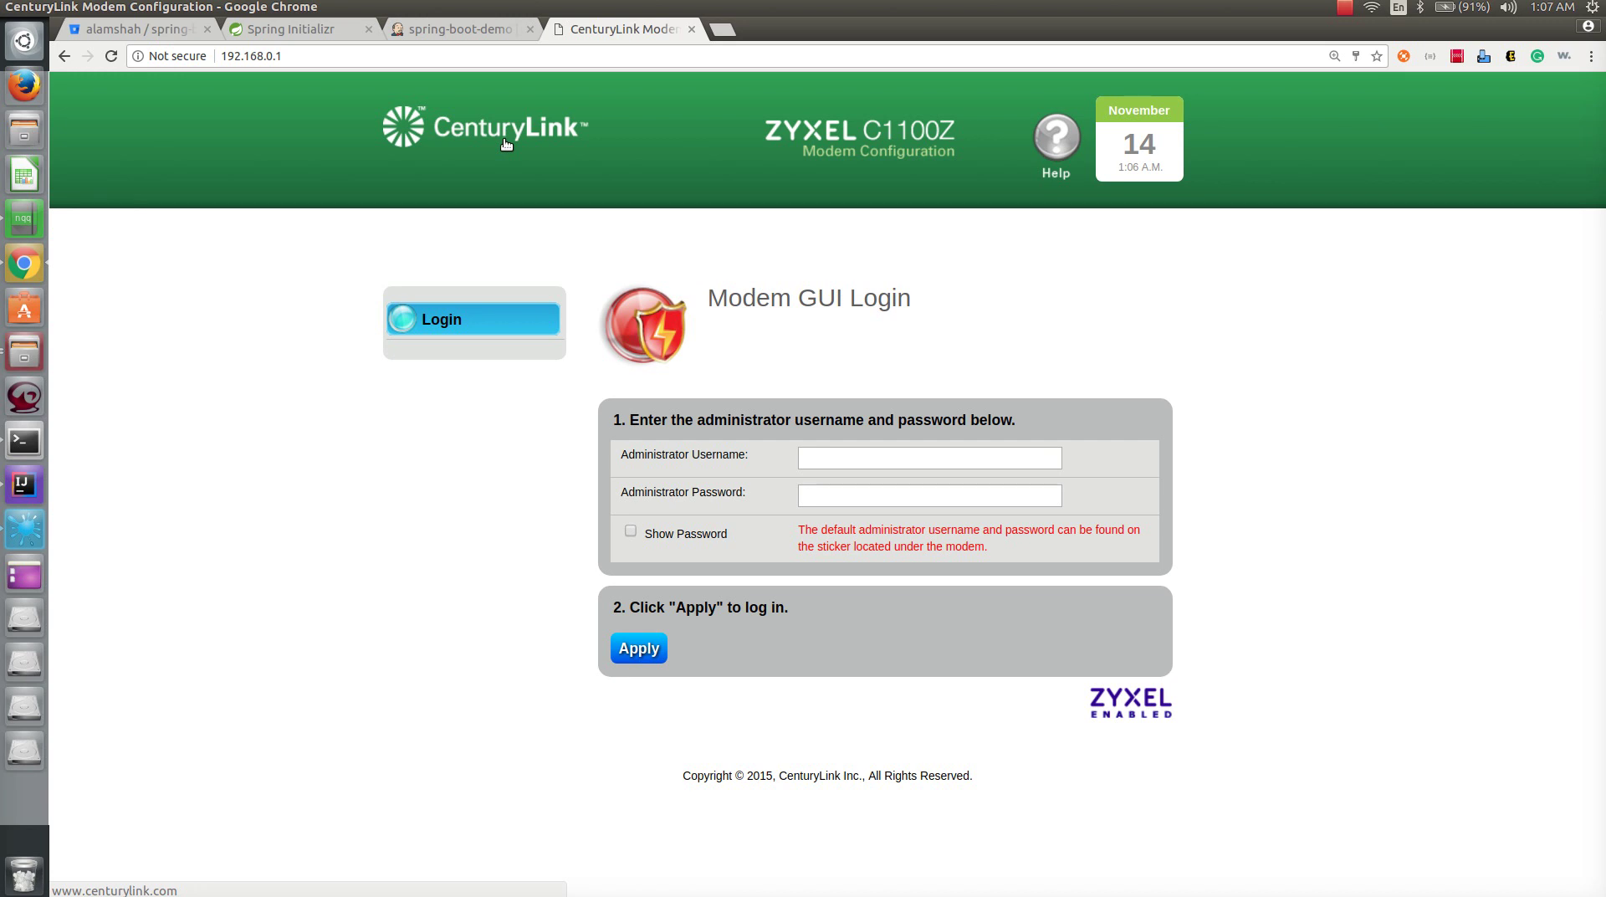
left_click(822, 459)
type("admin")
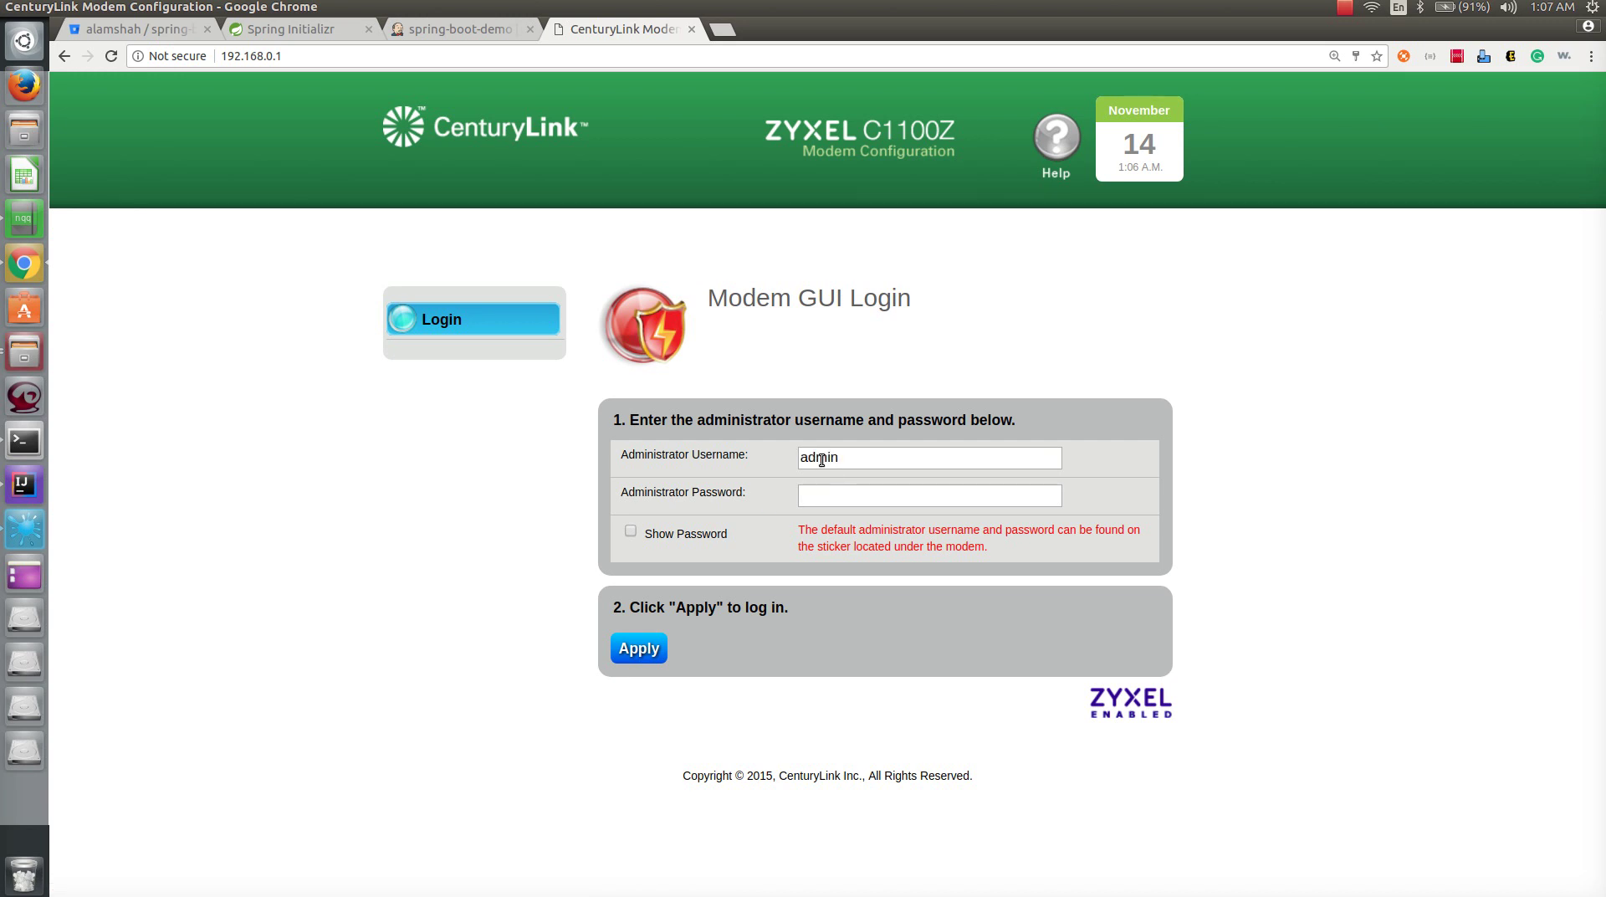
left_click(839, 501)
left_click(842, 535)
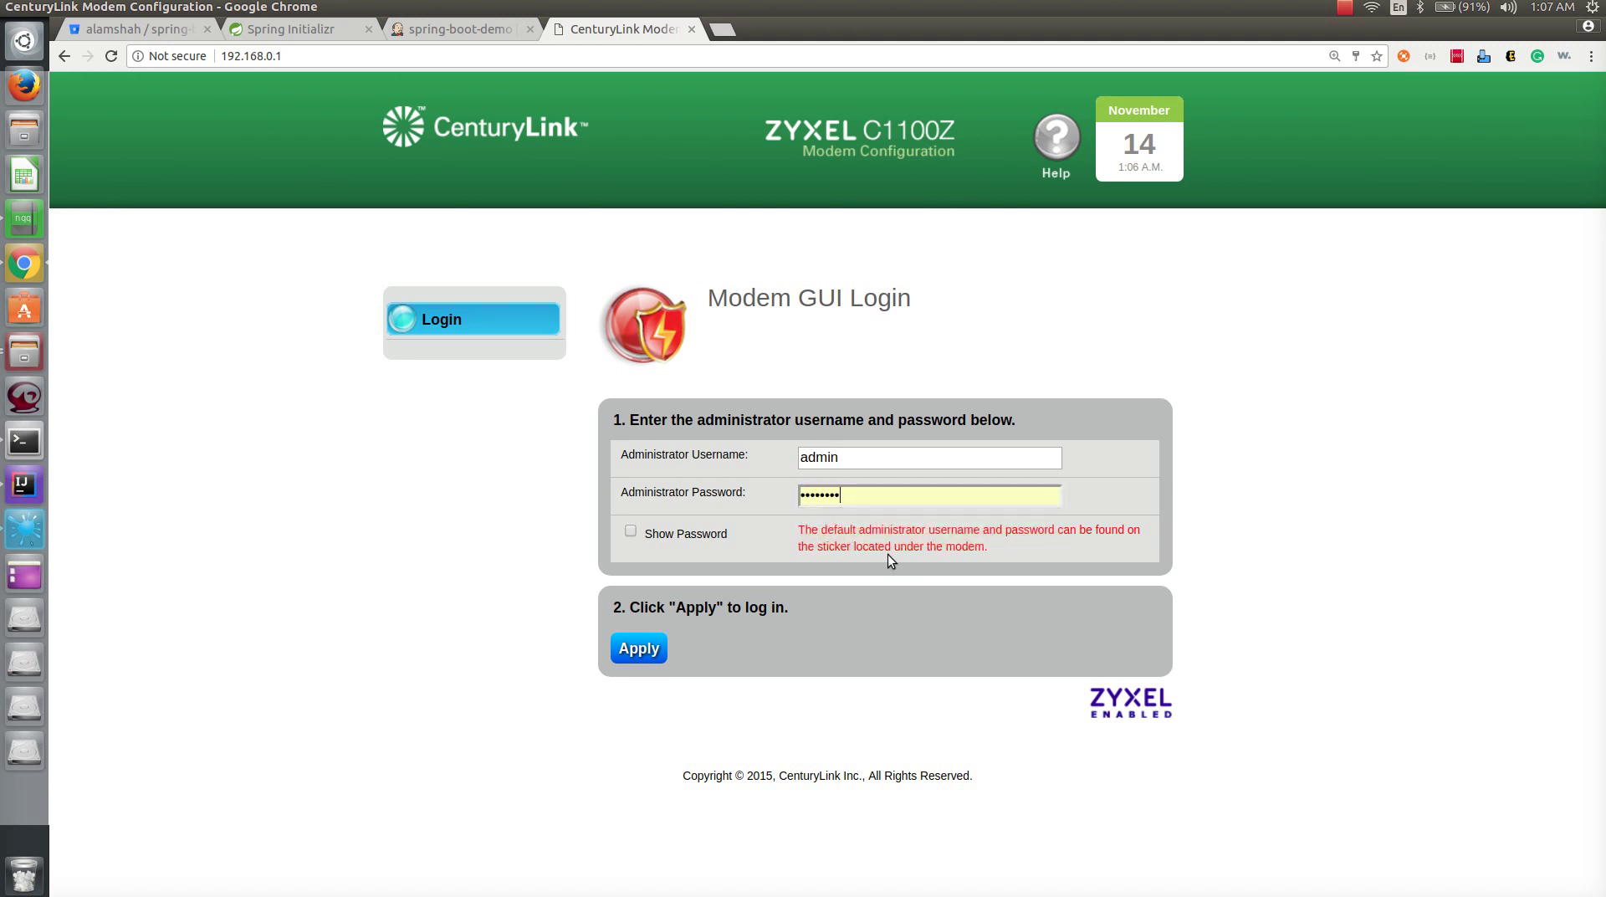
left_click_drag(798, 530, 1004, 554)
left_click(1006, 549)
- Log into the Zyxel modem and go to Advanced Setup > Port Forwarding
left_click(639, 648)
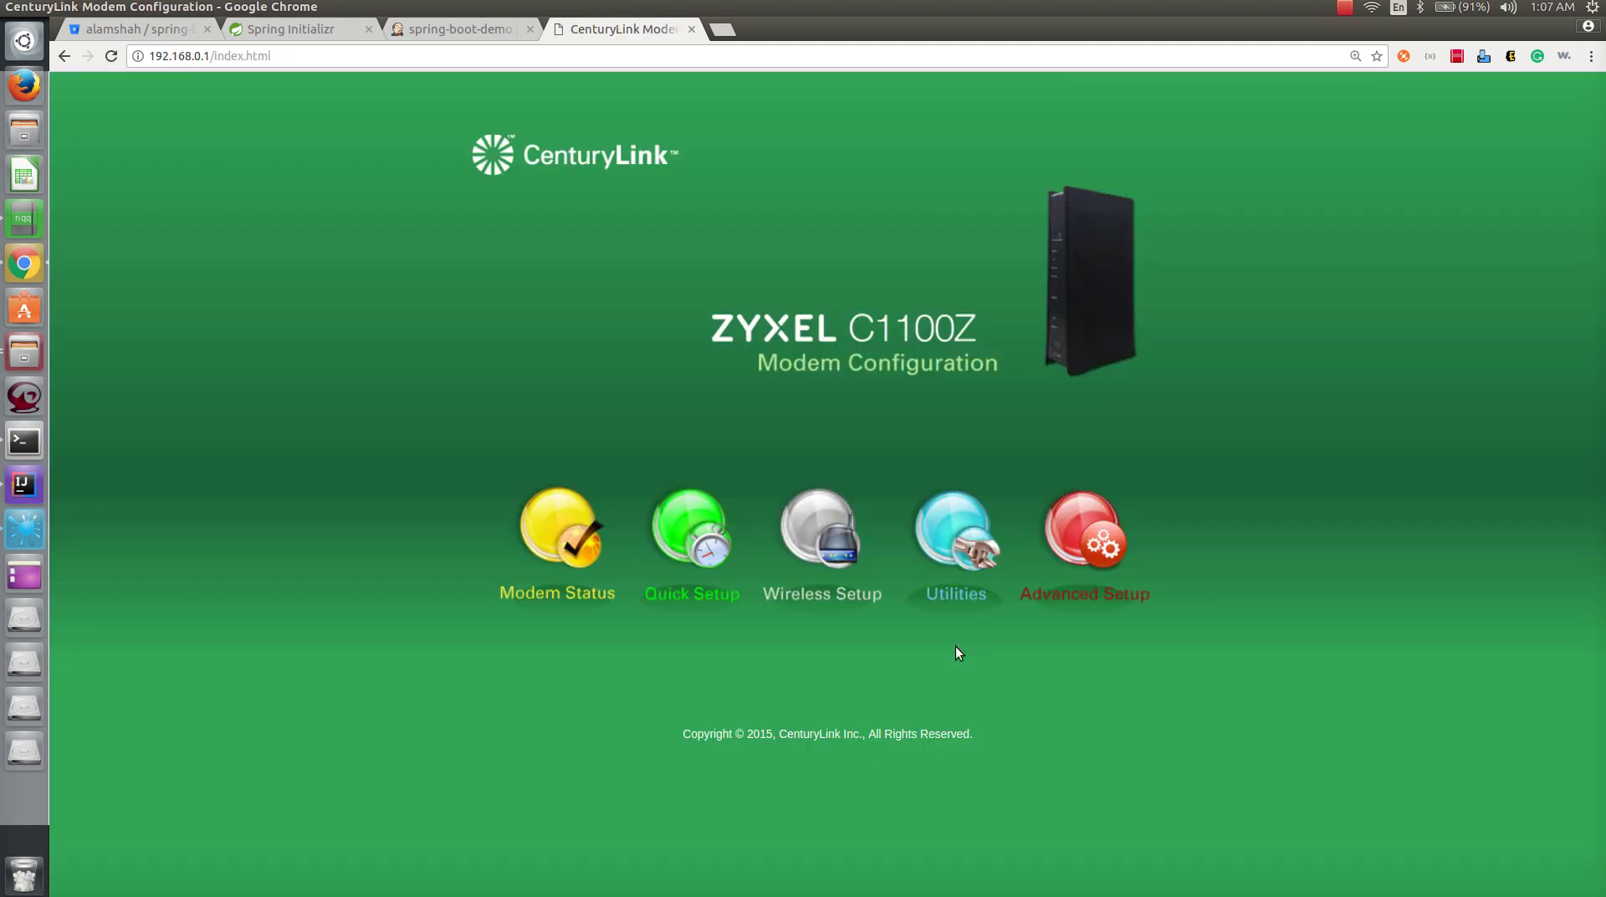
left_click(1036, 591)
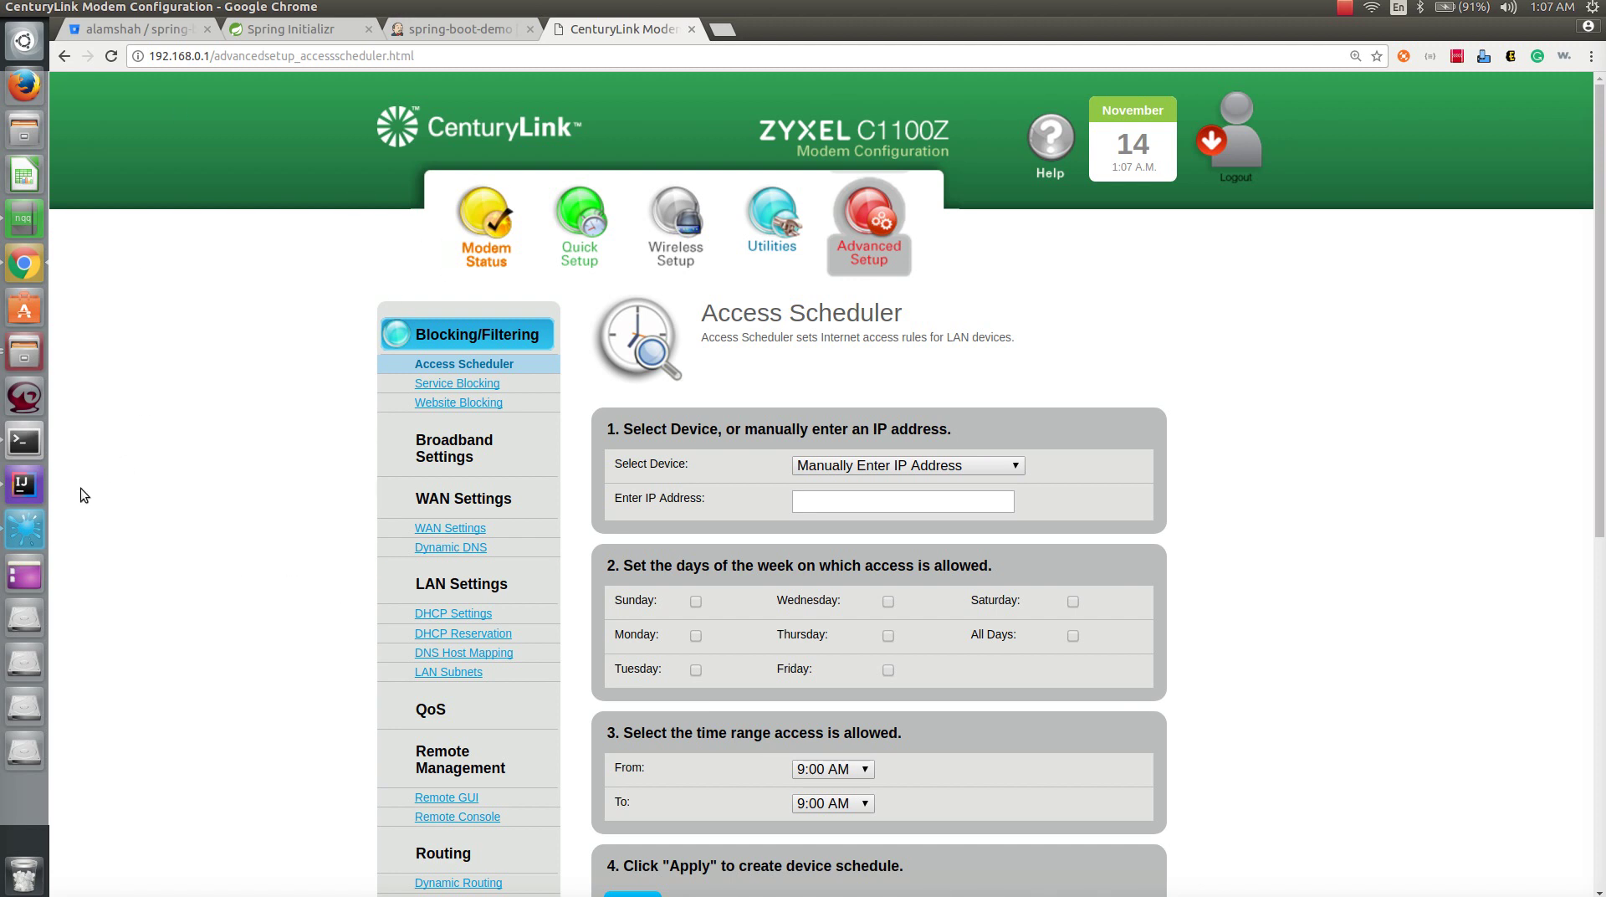
scroll(268, 574, "down", 6)
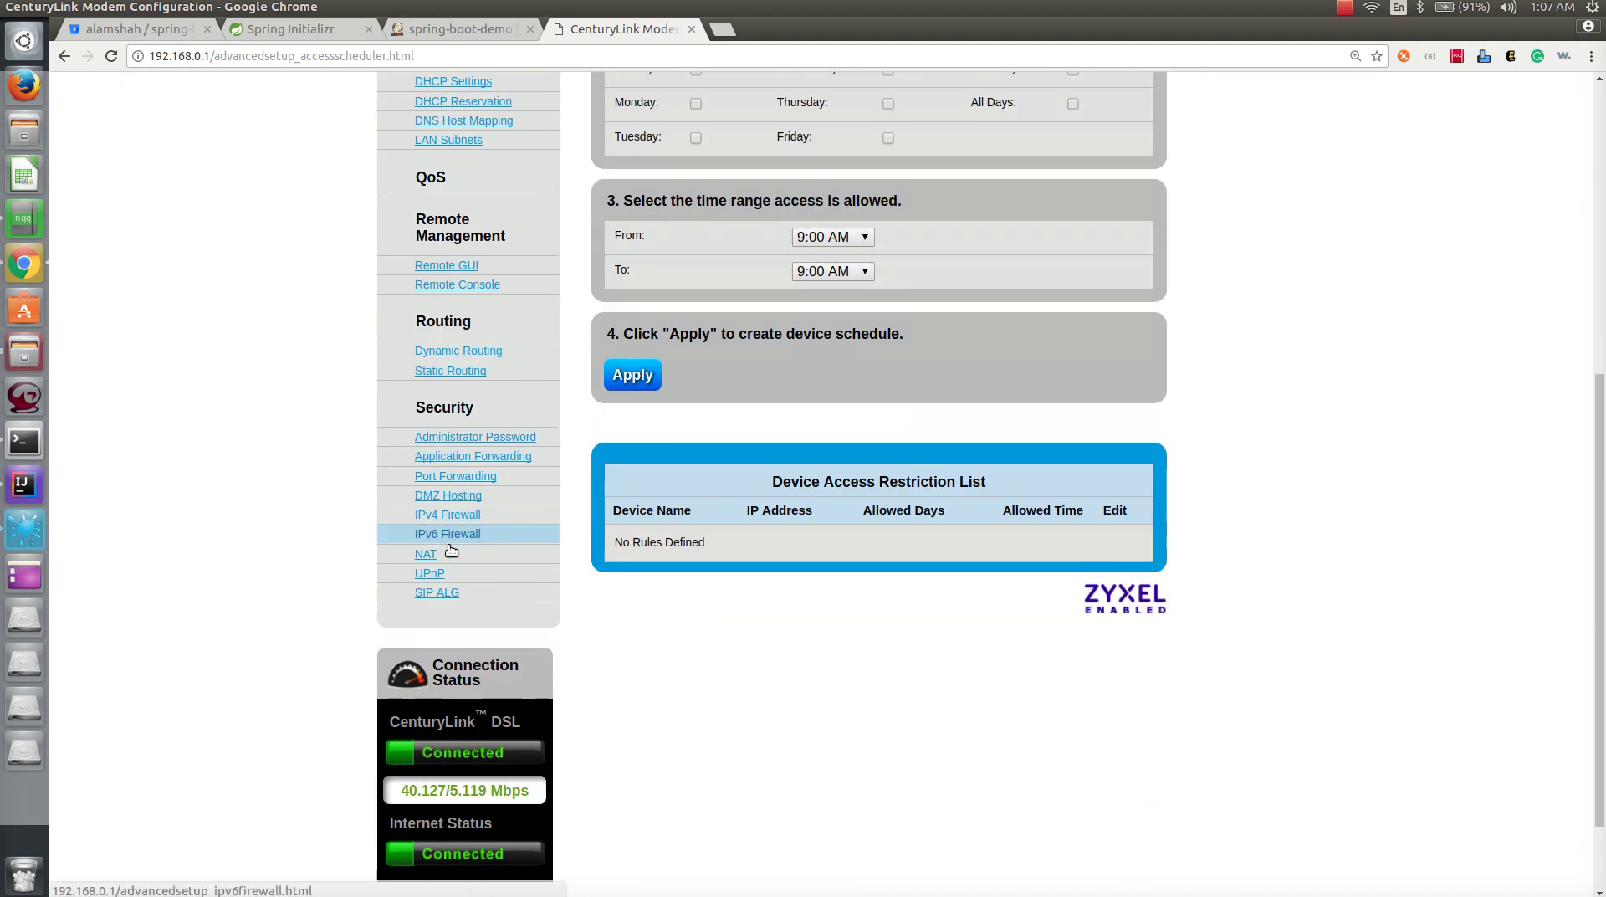
left_click(455, 476)
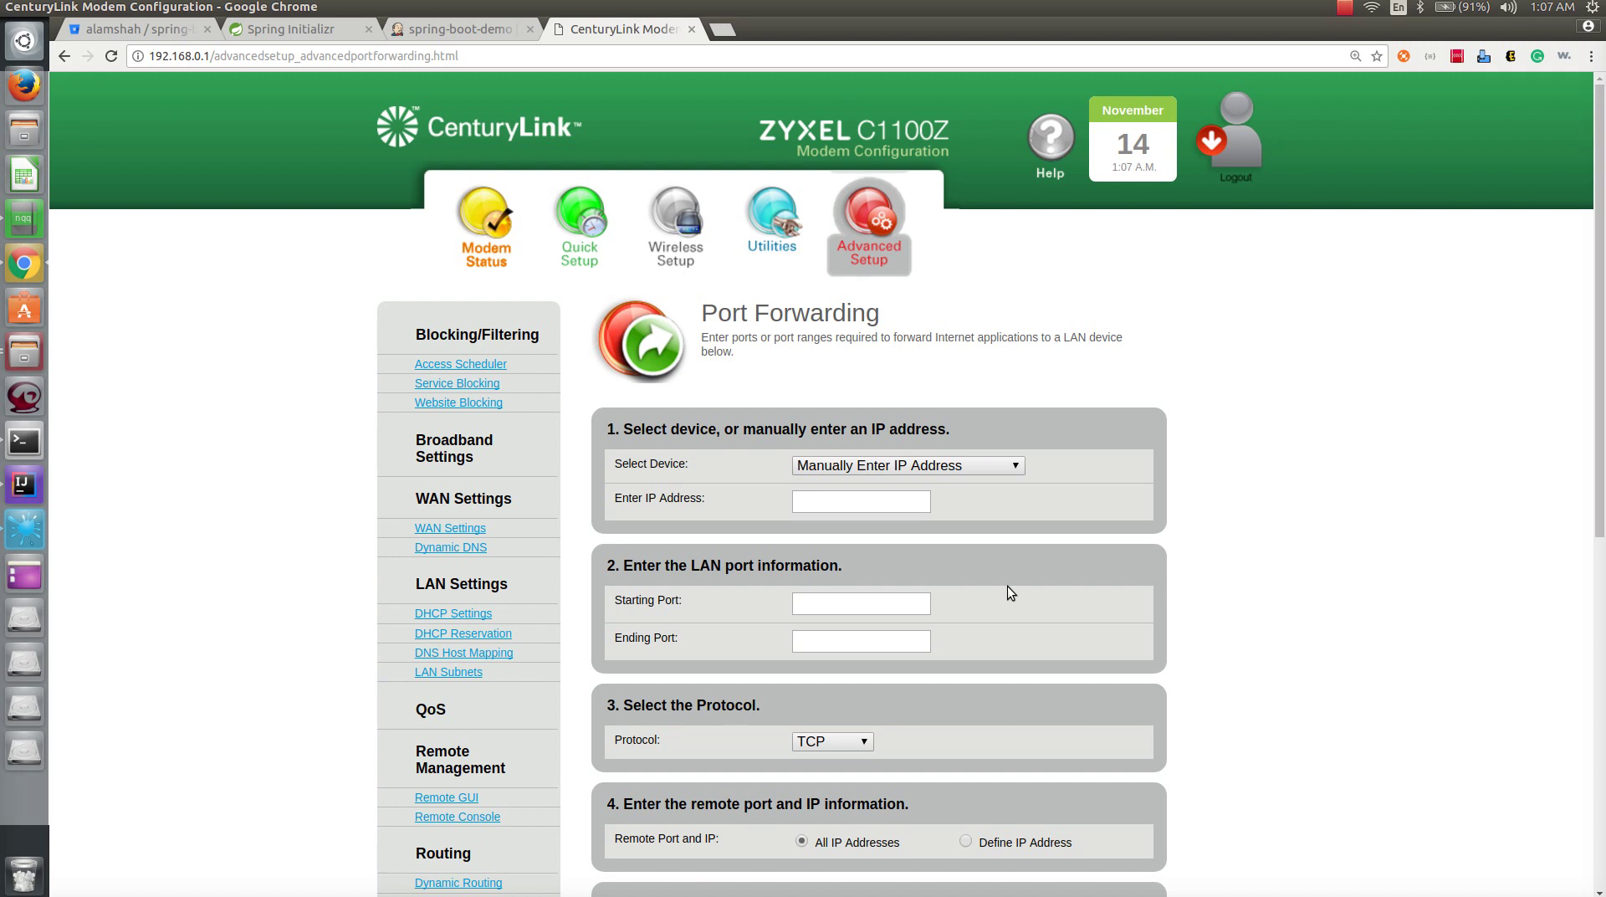
- Remove the old TCP 8080 rule to 192.168.0.17, then return to the jenkinsDemo notes
scroll(1303, 554, "down", 5)
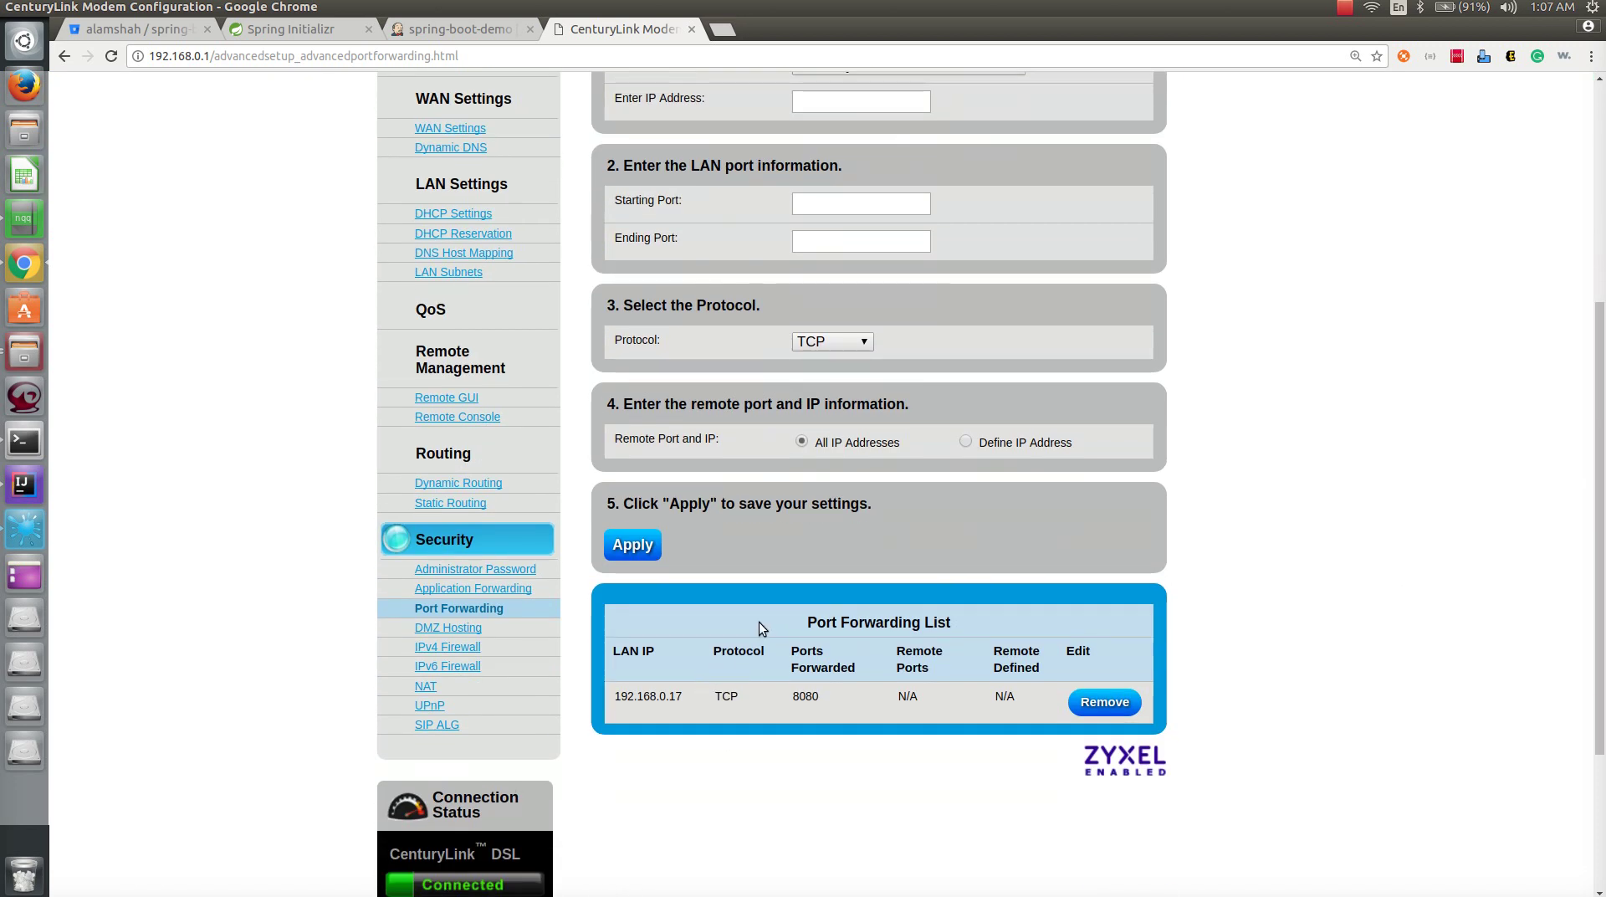
left_click(1102, 703)
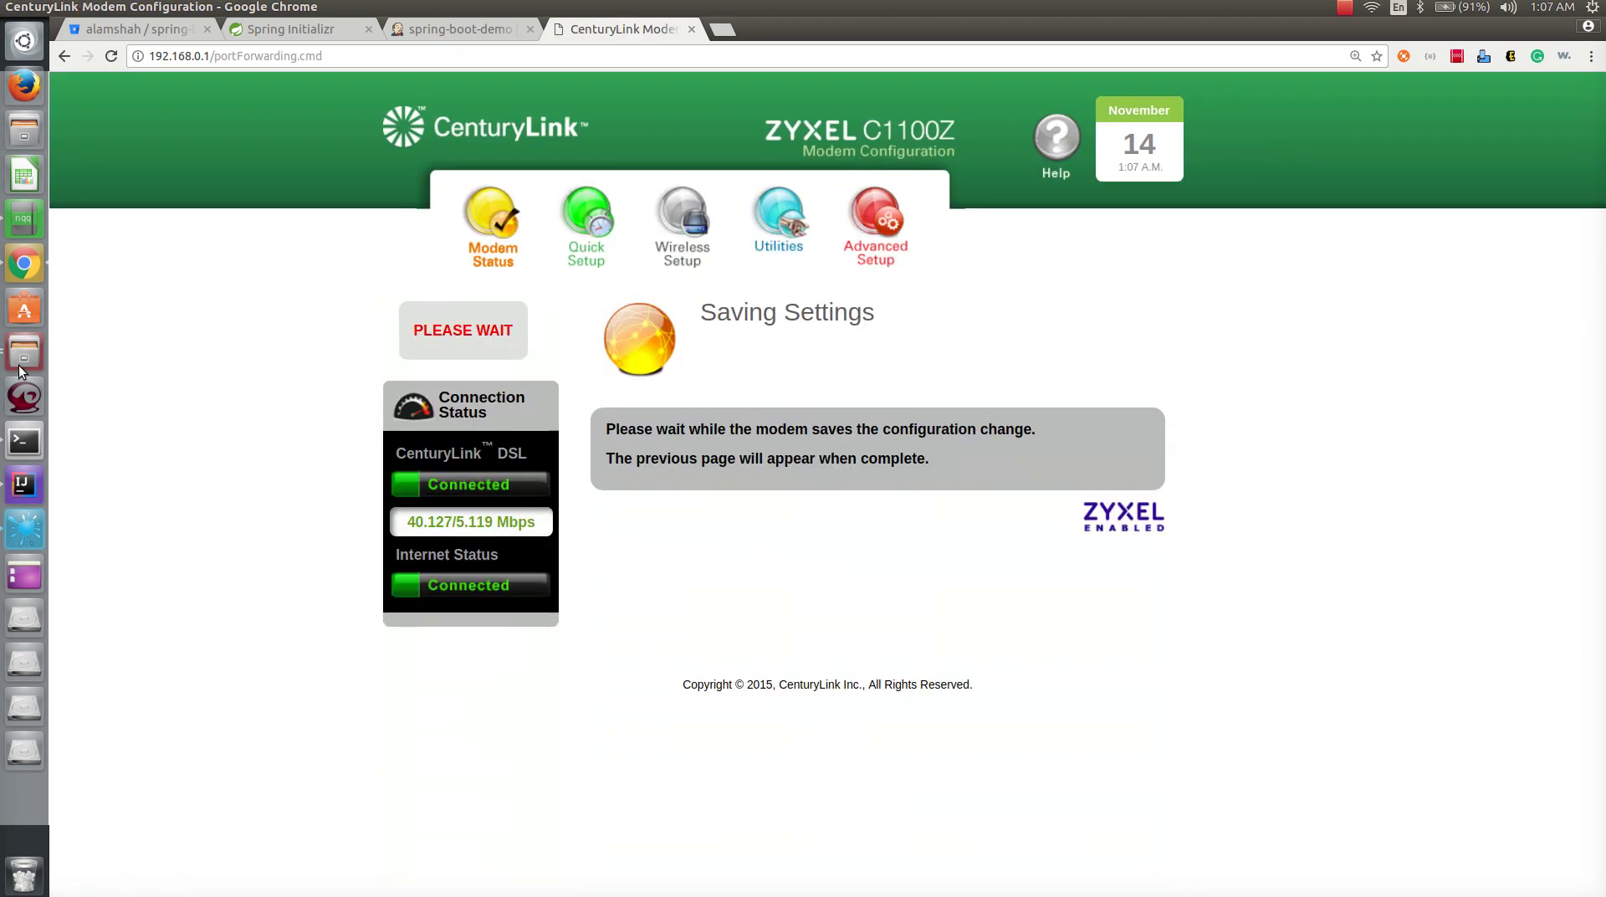
left_click(23, 220)
- Copy the local address 192.168.0.17 from line 19 of the notes and return to the modem page
left_click_drag(511, 299, 622, 295)
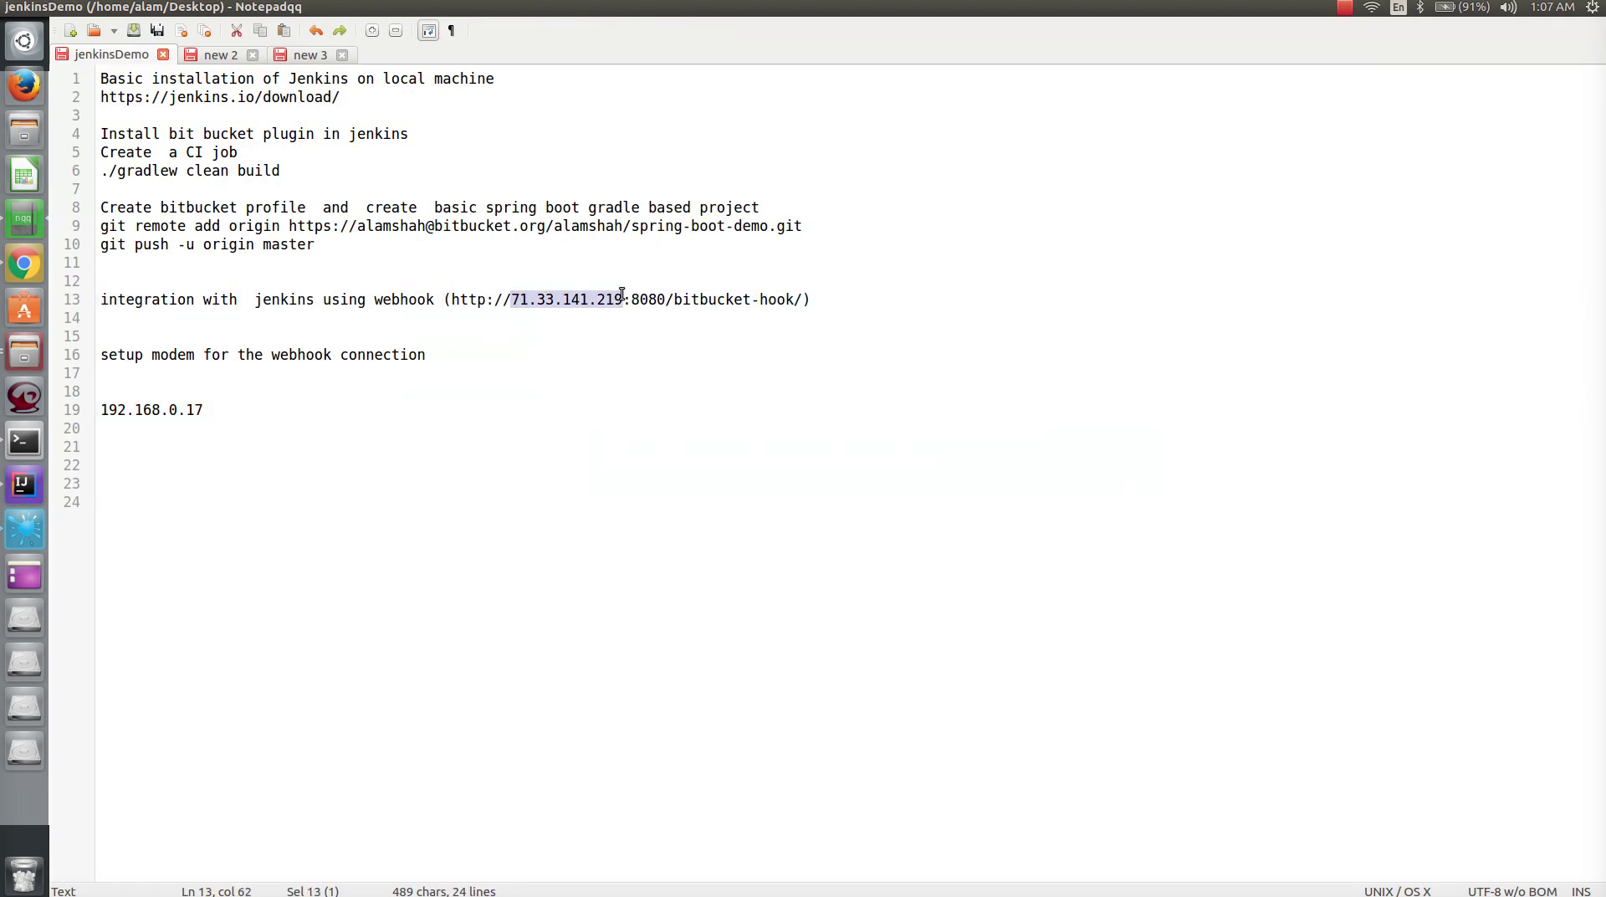
double_click(650, 299)
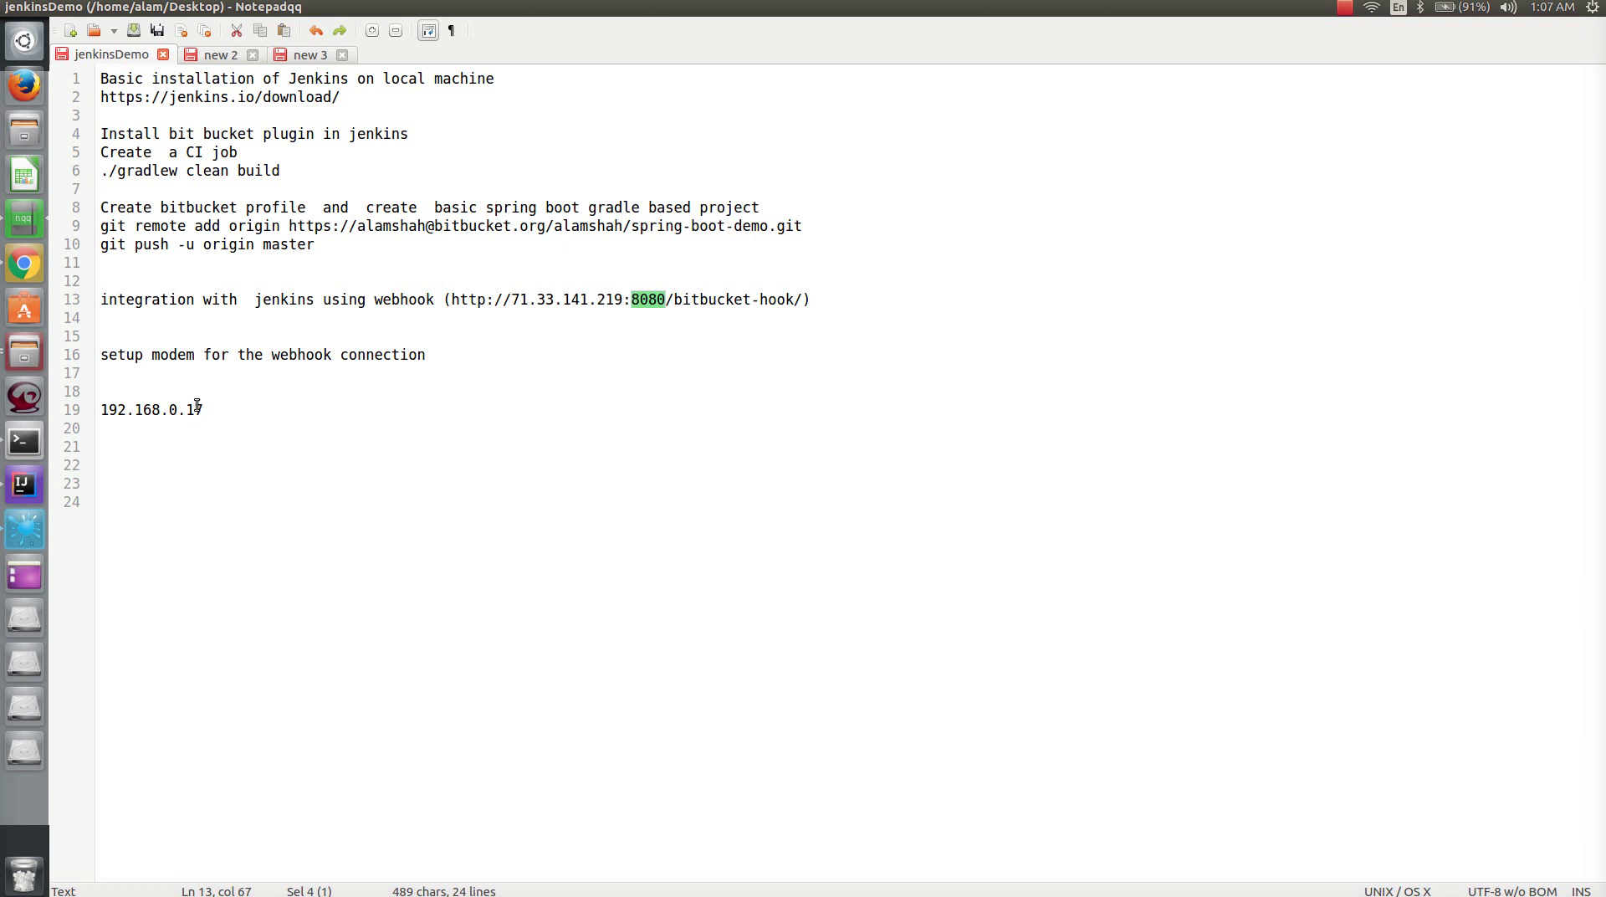
left_click_drag(211, 410, 111, 410)
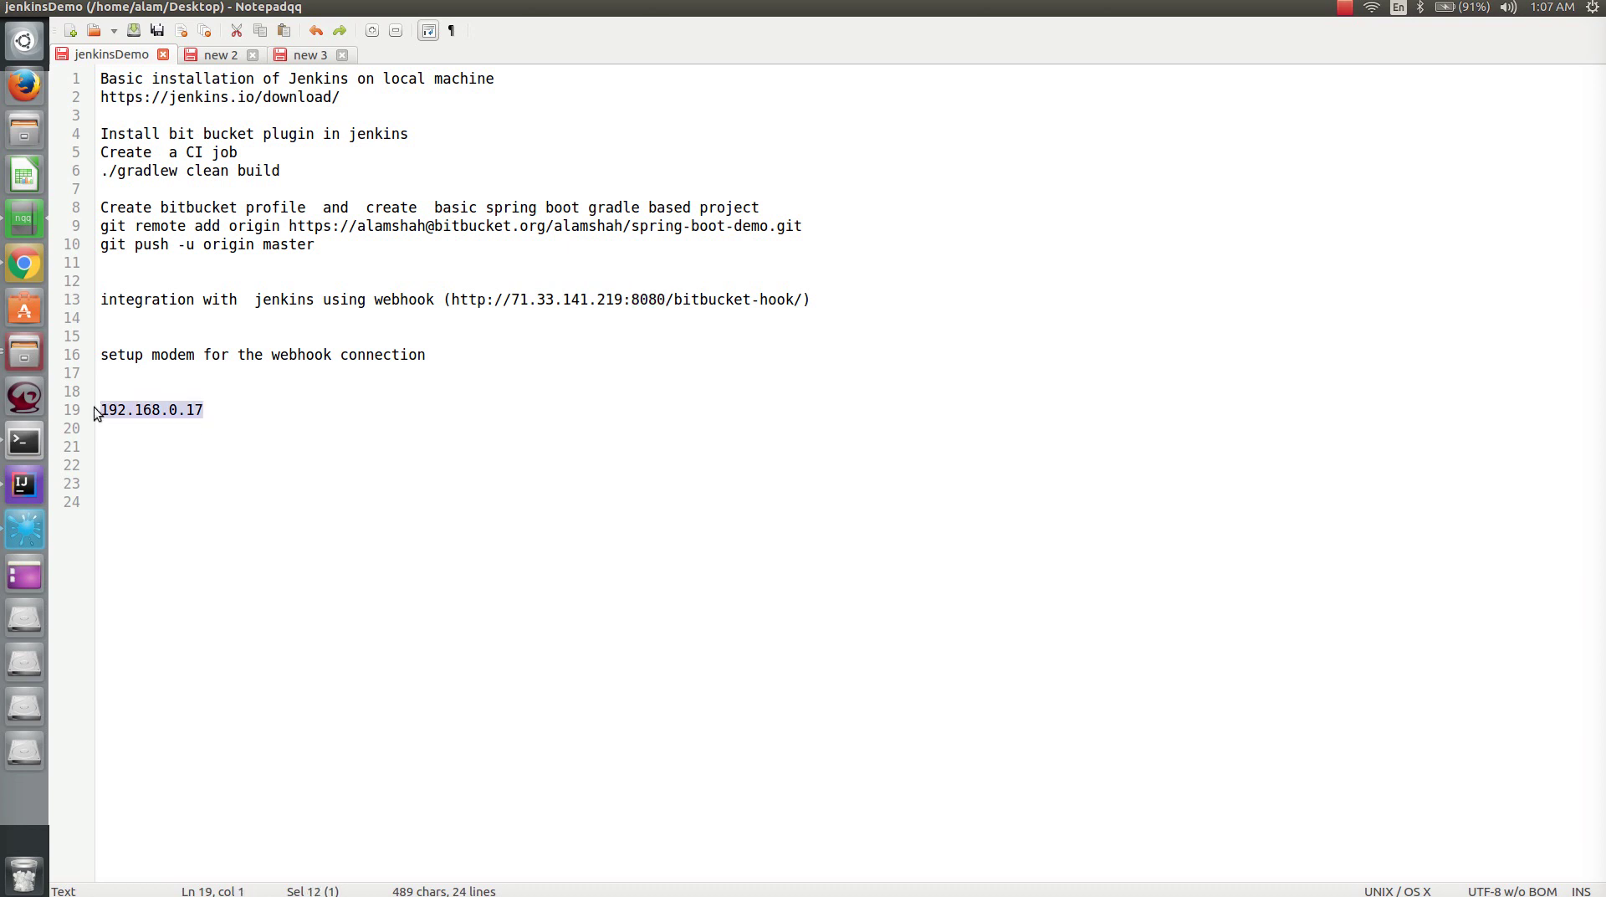
key("alt+Tab")
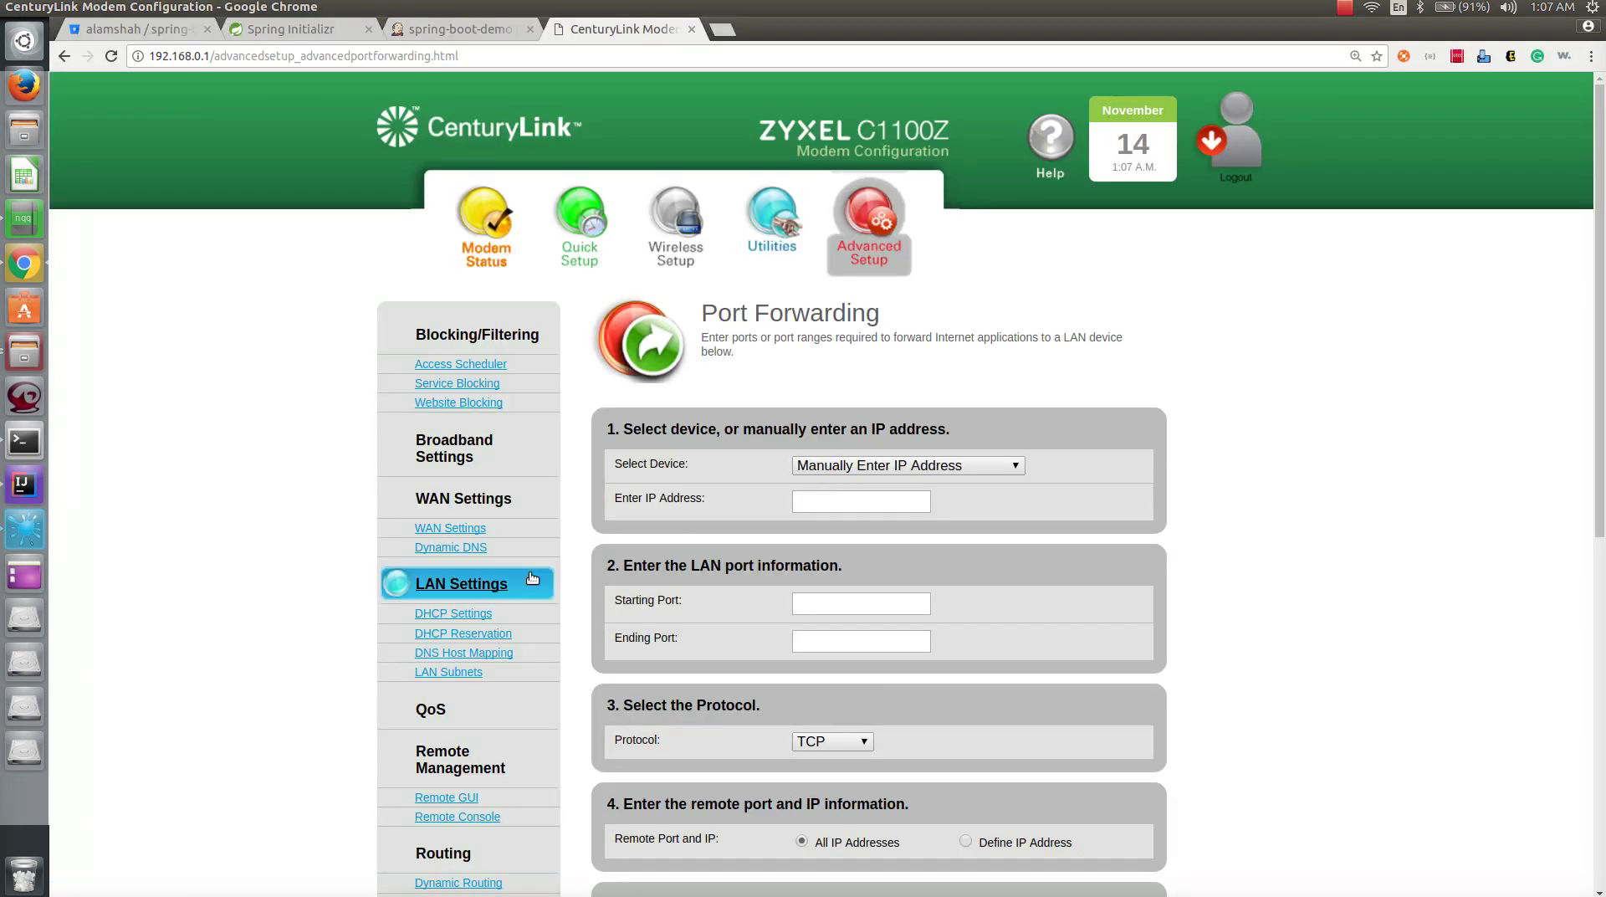
- Add and apply a forwarding rule sending ports 8080–8080 to 192.168.0.17
type("192.168.0.17")
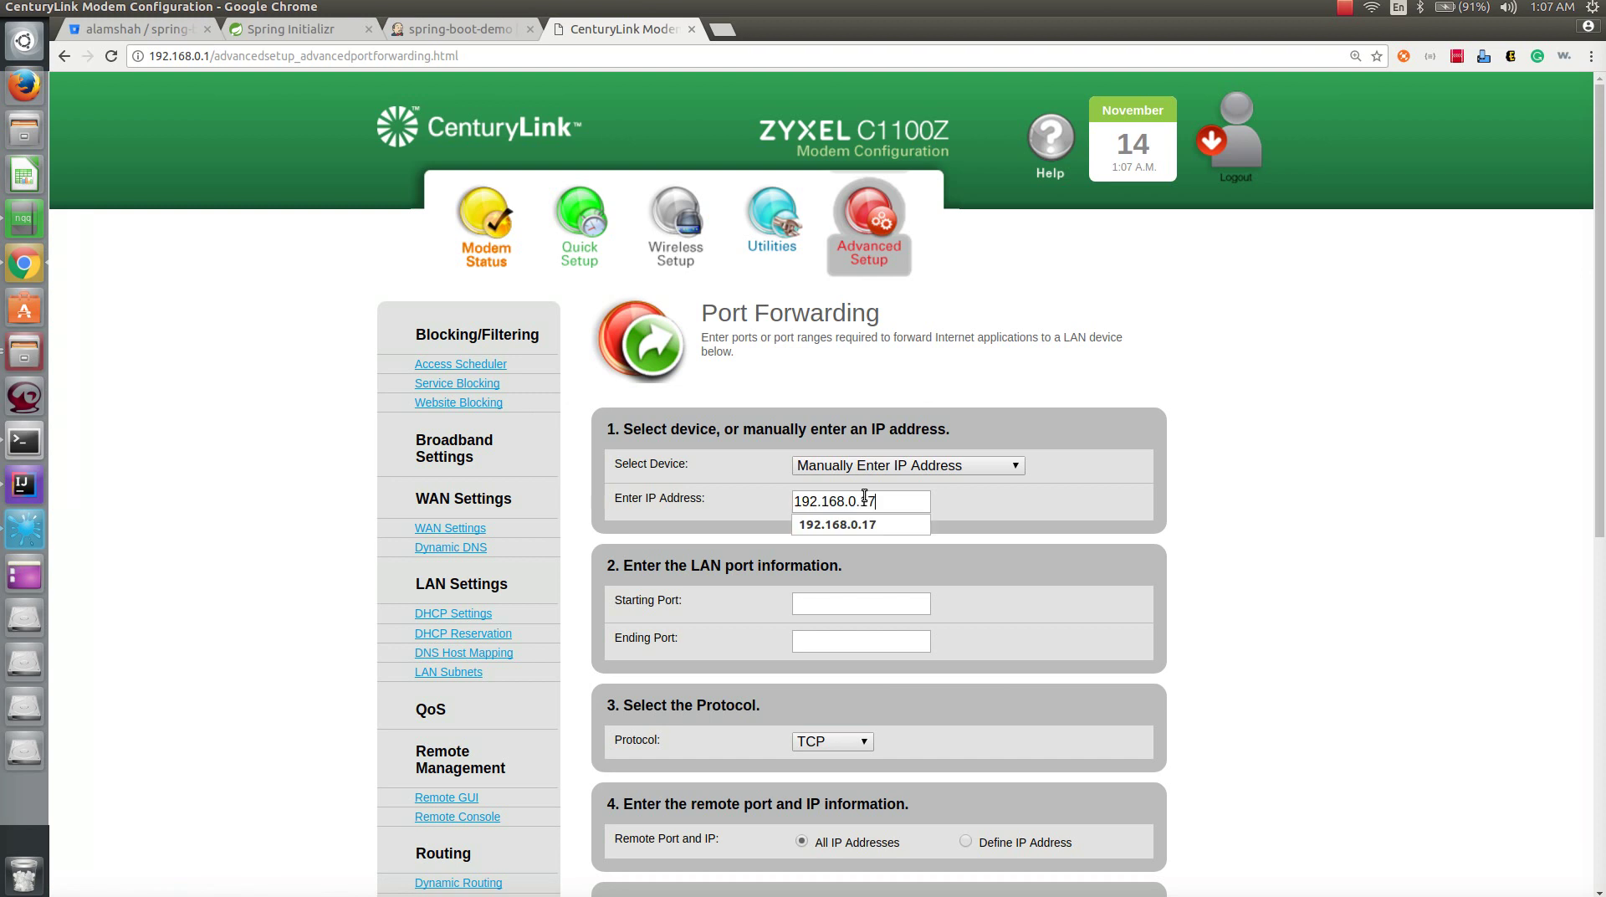
scroll(865, 495, "down", 1)
left_click(894, 506)
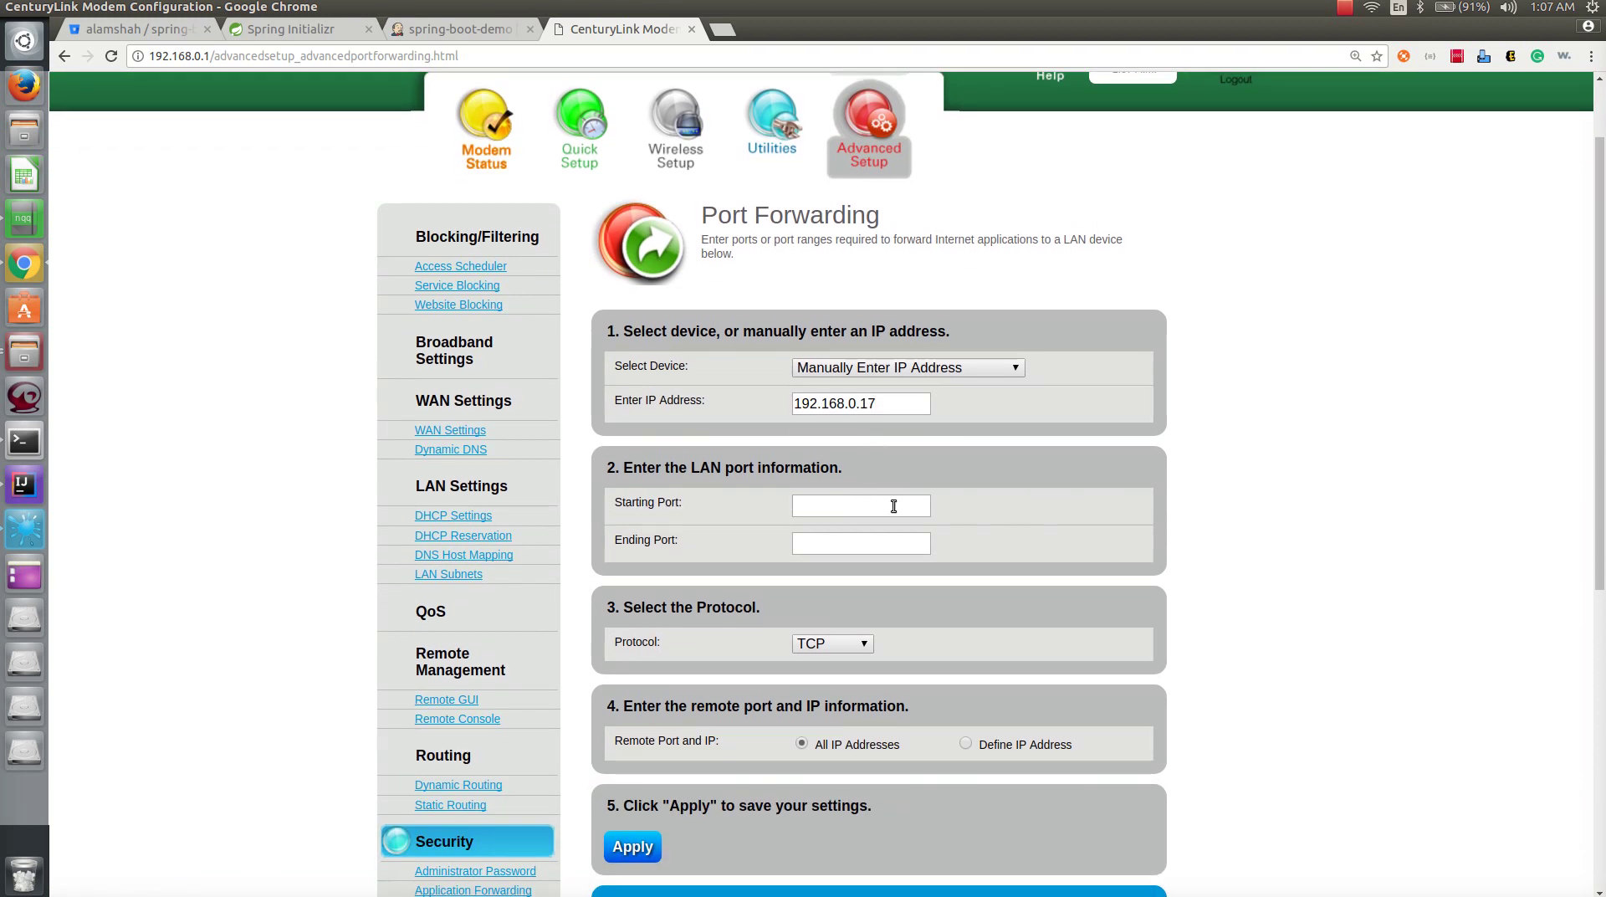
type("8080")
key("Tab")
type("8080")
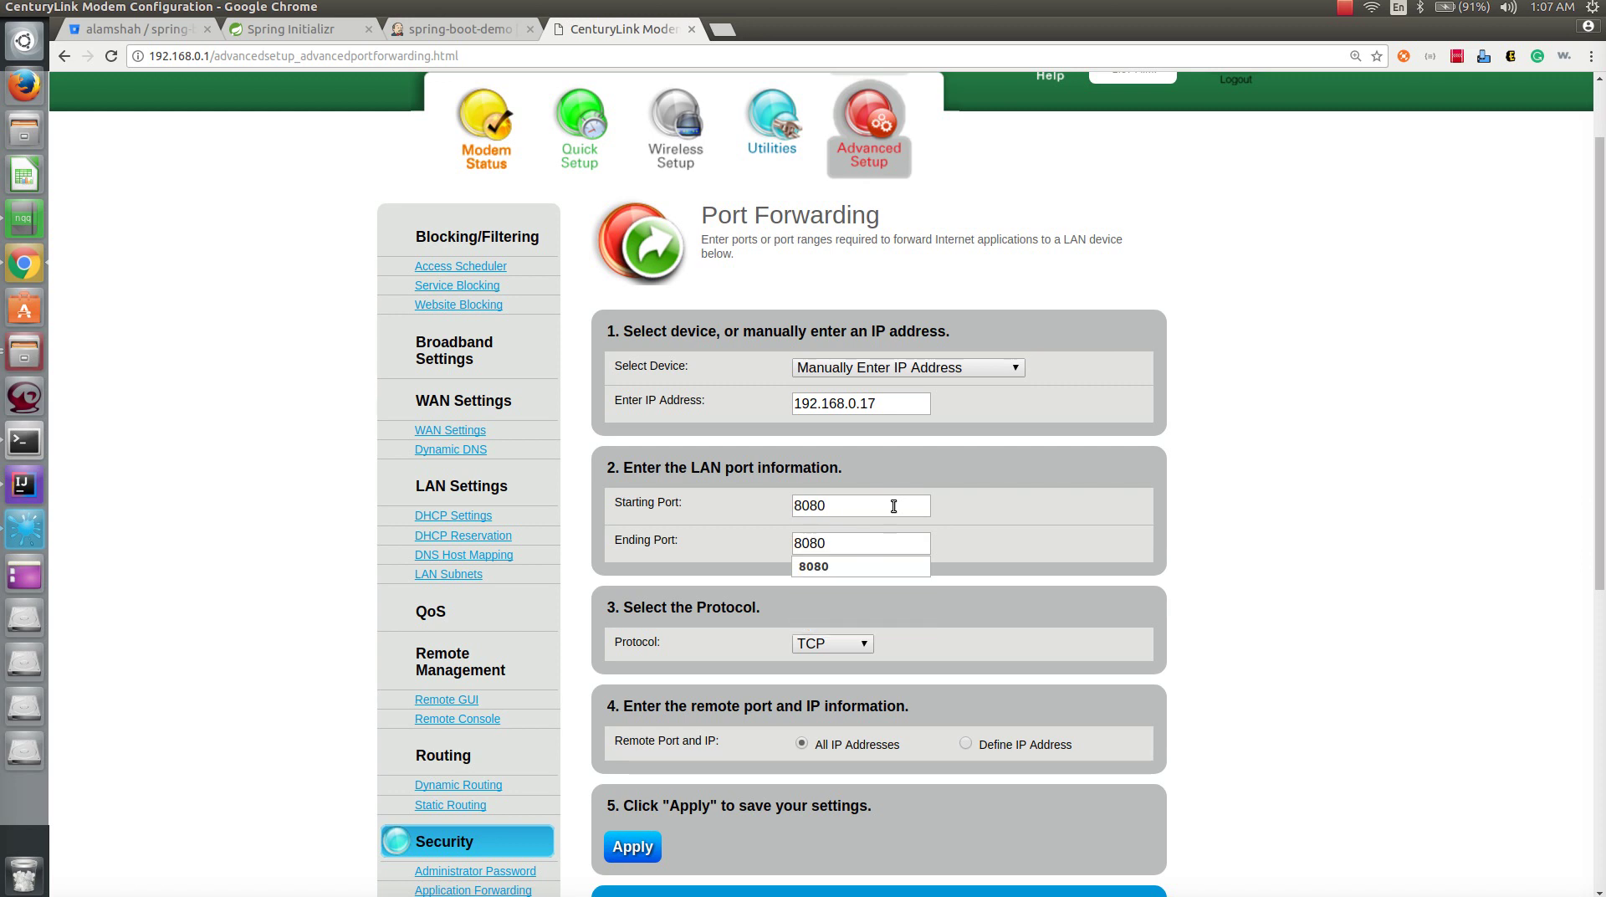
scroll(1236, 535, "down", 3)
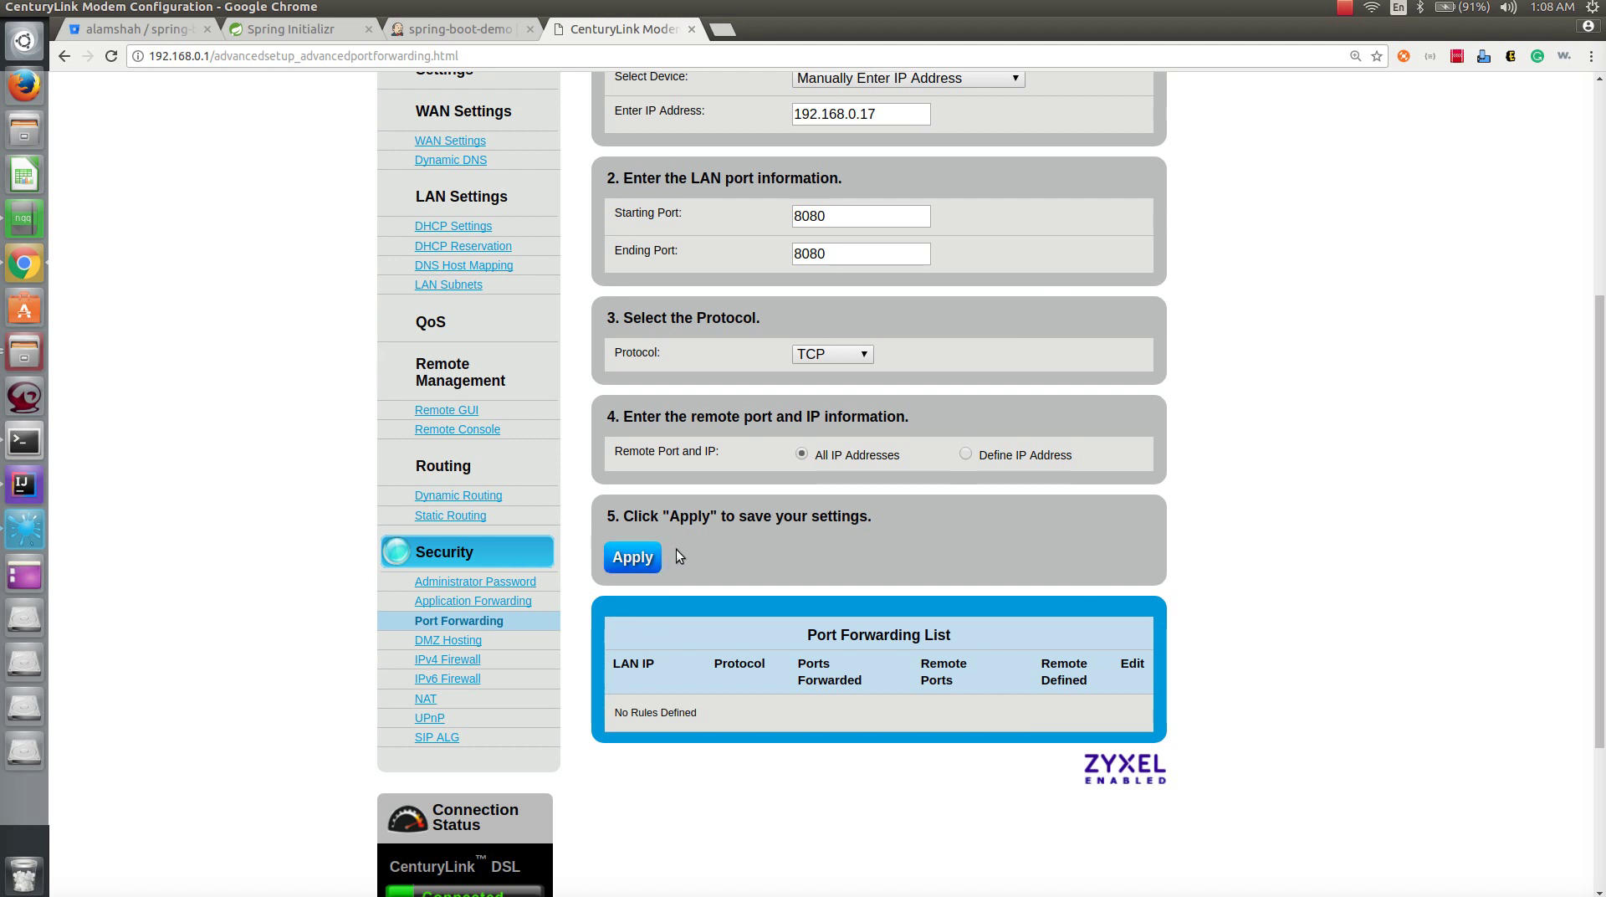
left_click(639, 561)
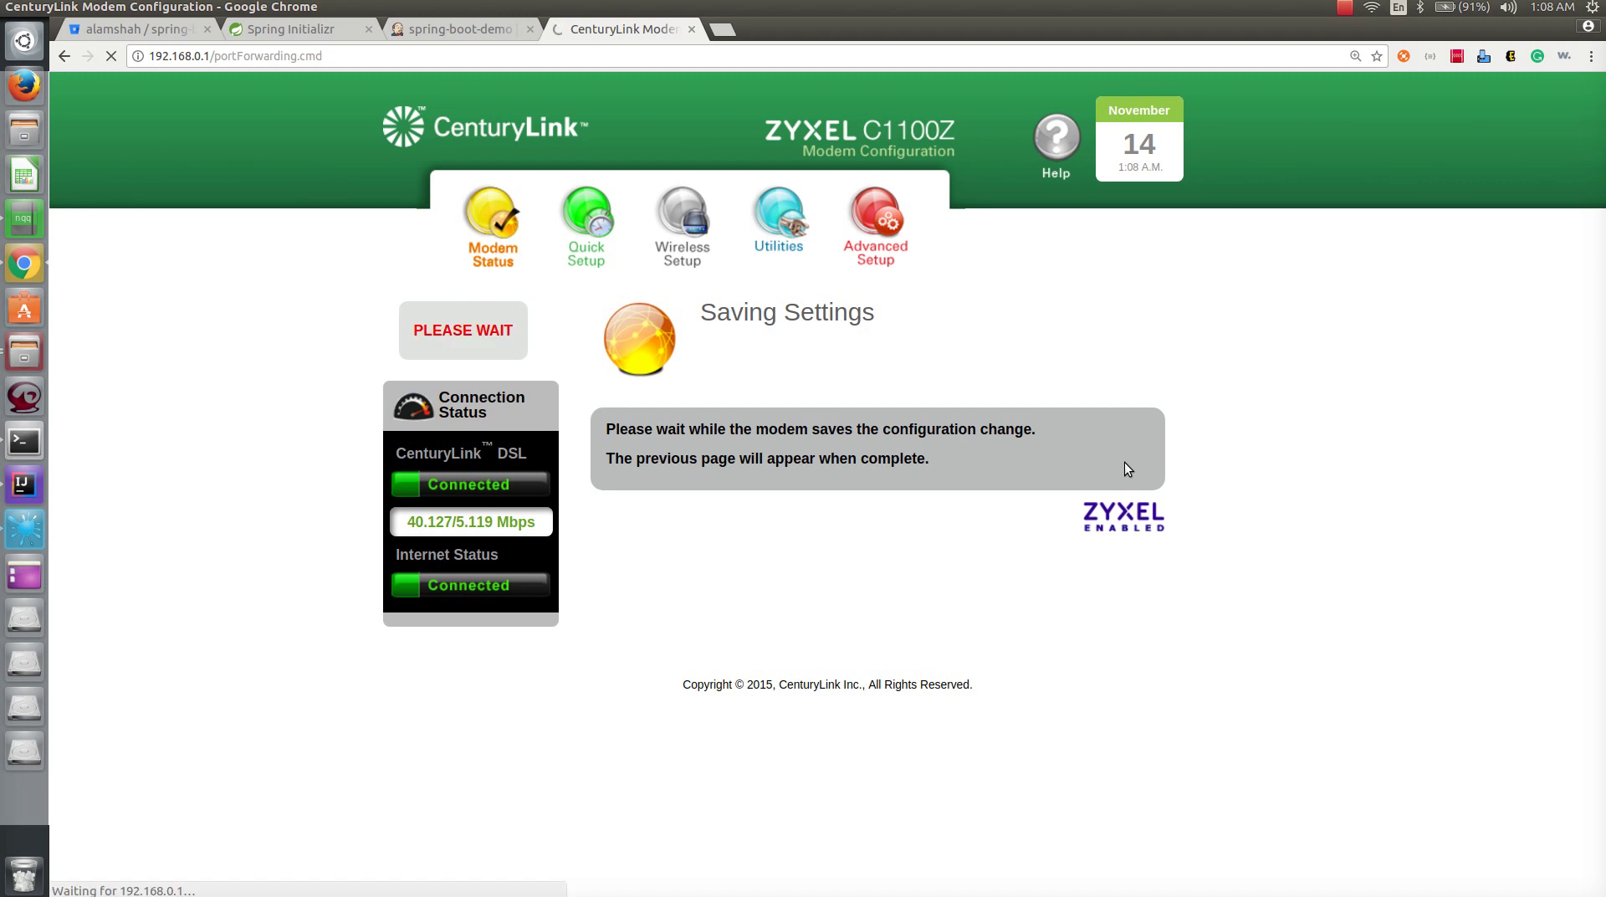
- Verify the Port Forwarding List shows the 8080 rule to 192.168.0.17
scroll(1124, 462, "down", 8)
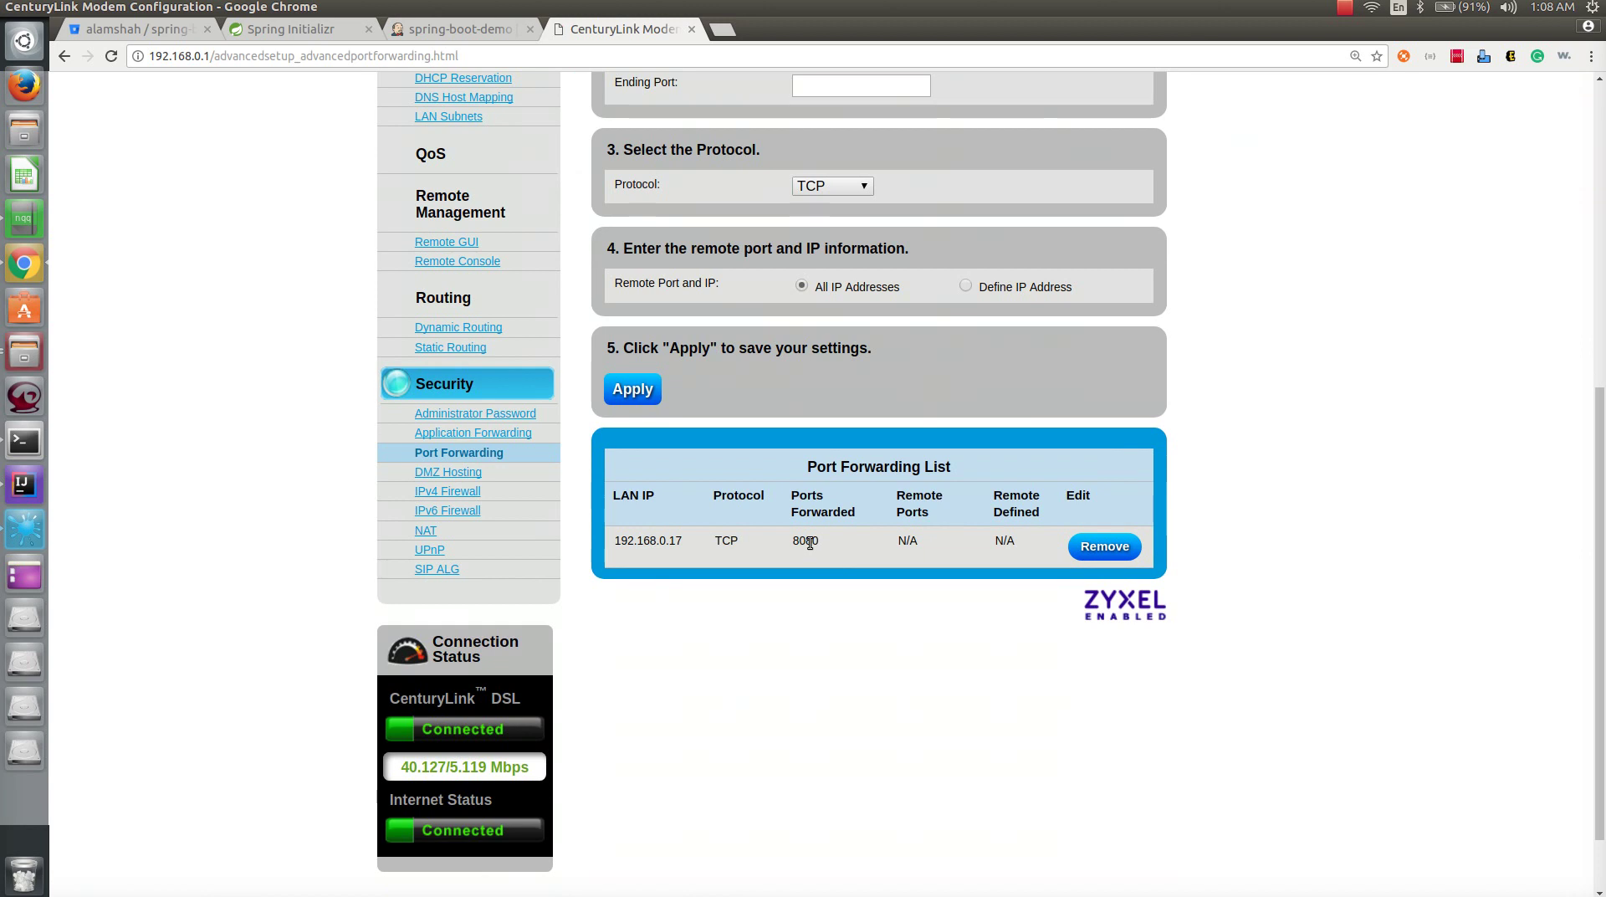
double_click(804, 540)
left_click_drag(682, 541, 611, 543)
left_click(794, 624)
scroll(793, 624, "up", 3)
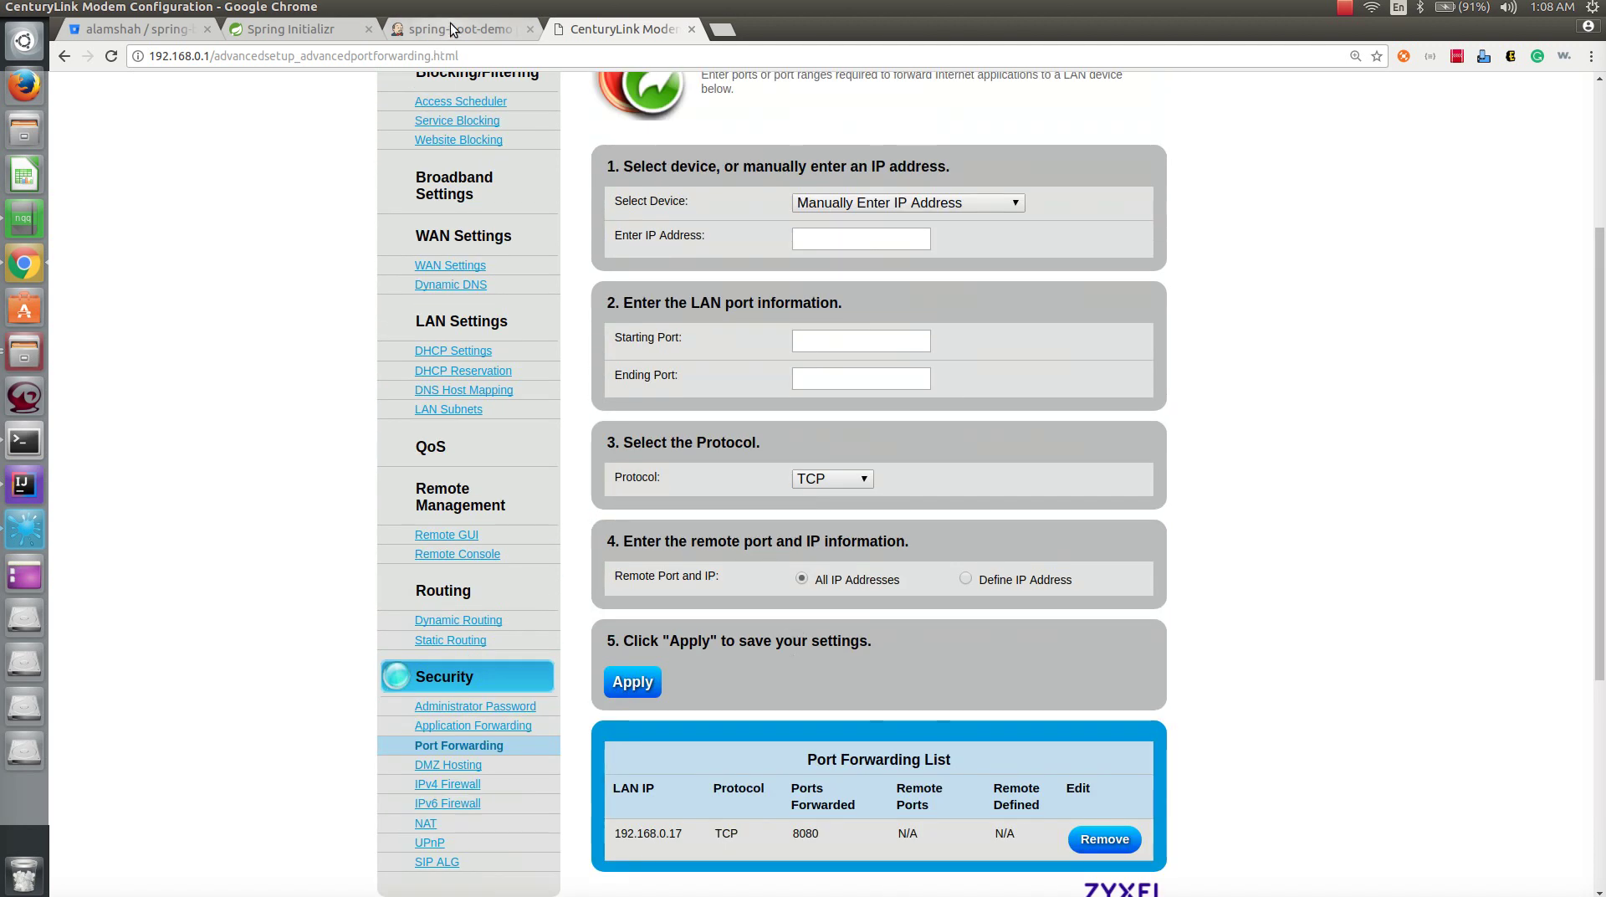
- Insert a blank line in SpringBootDemoApplication's main method in IntelliJ
left_click(451, 30)
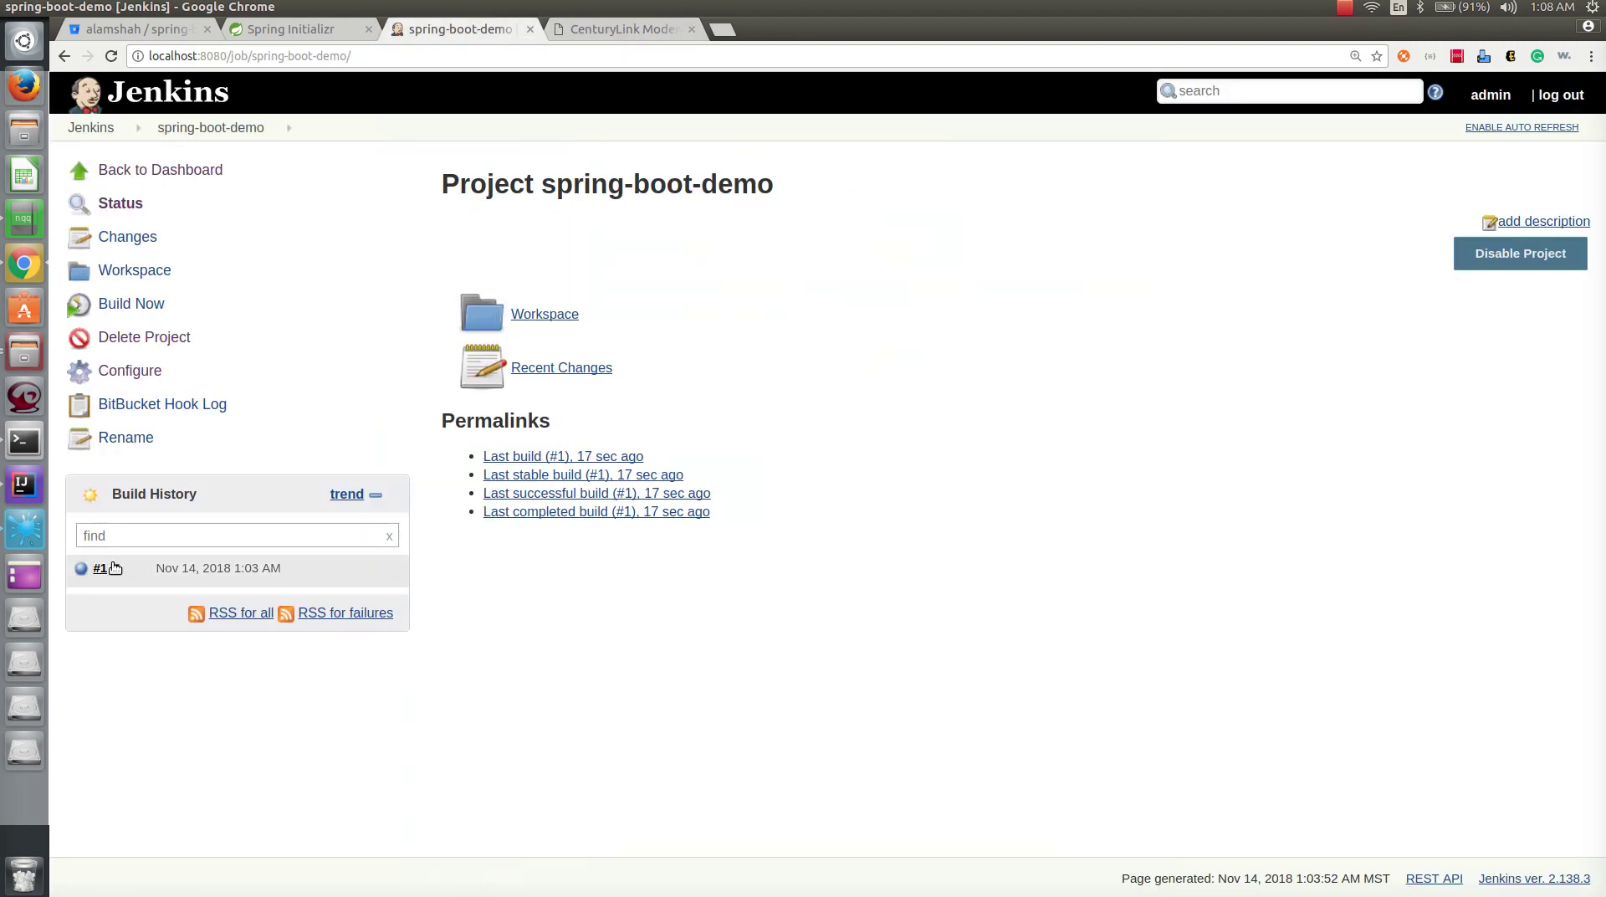
left_click(24, 487)
left_click(532, 296)
key("Left")
key("Return")
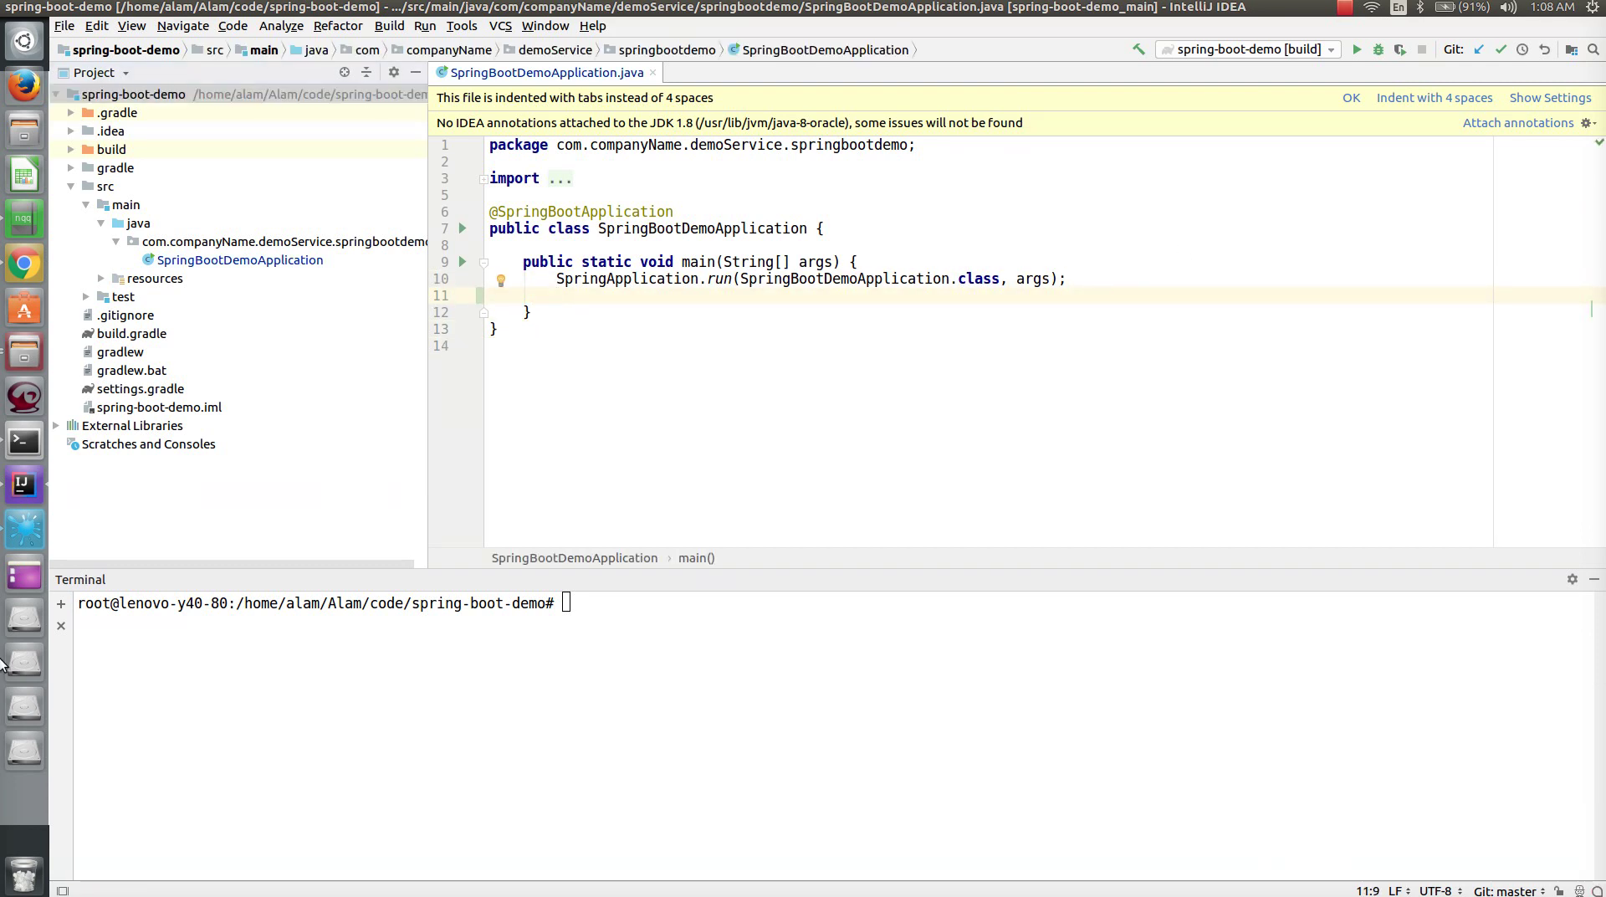
- Stage all changes in GNOME Terminal with the recalled git add command
left_click(721, 781)
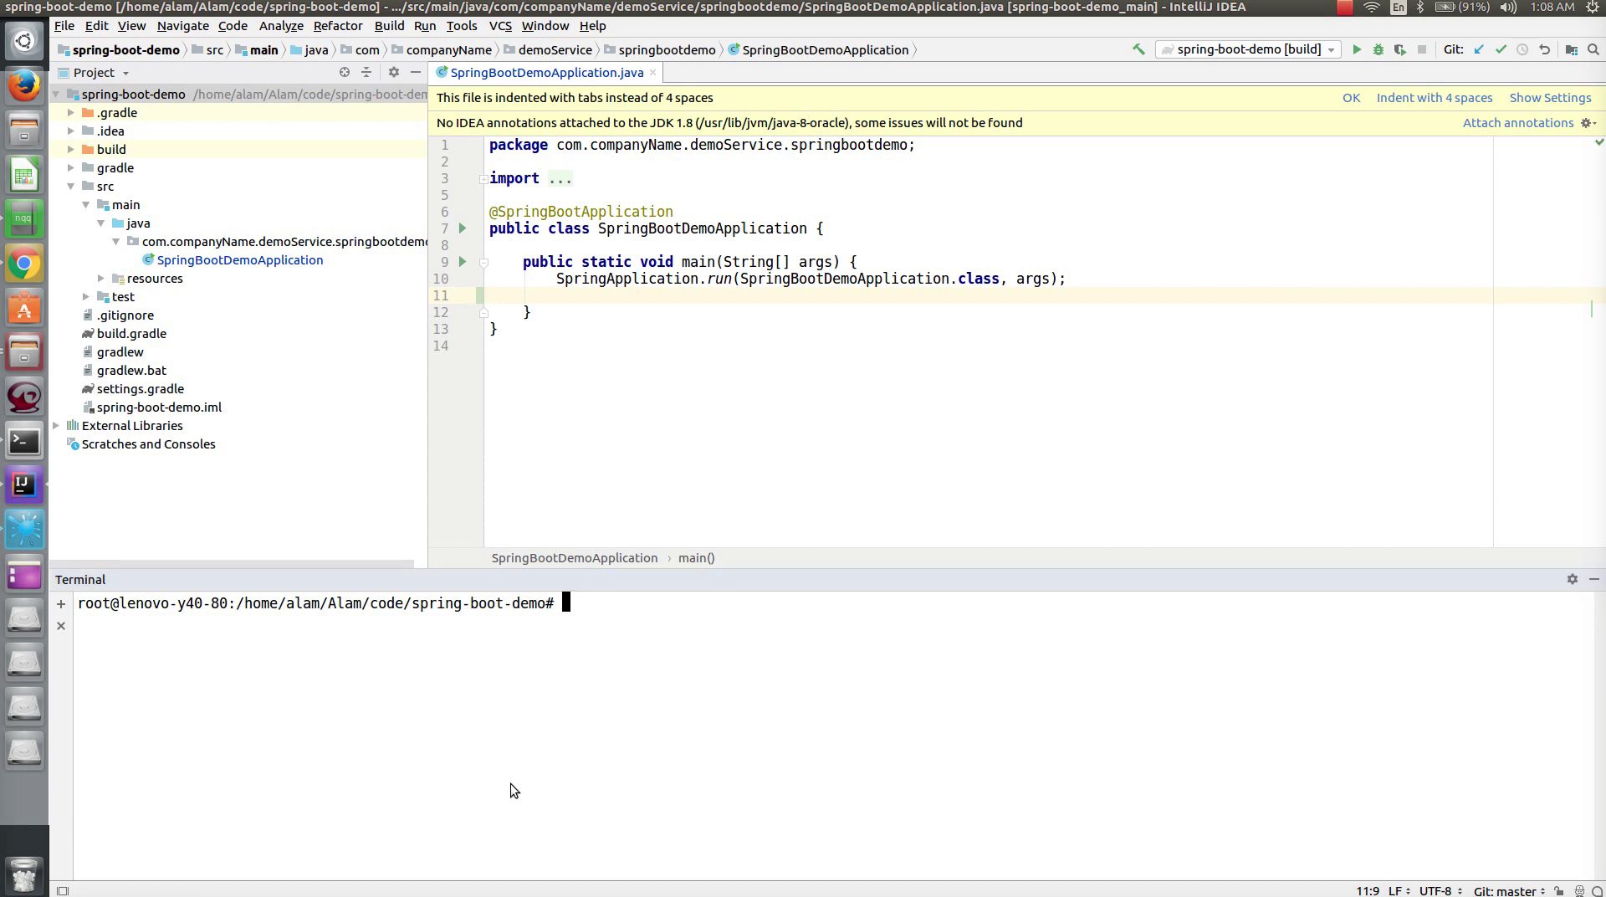
left_click(17, 450)
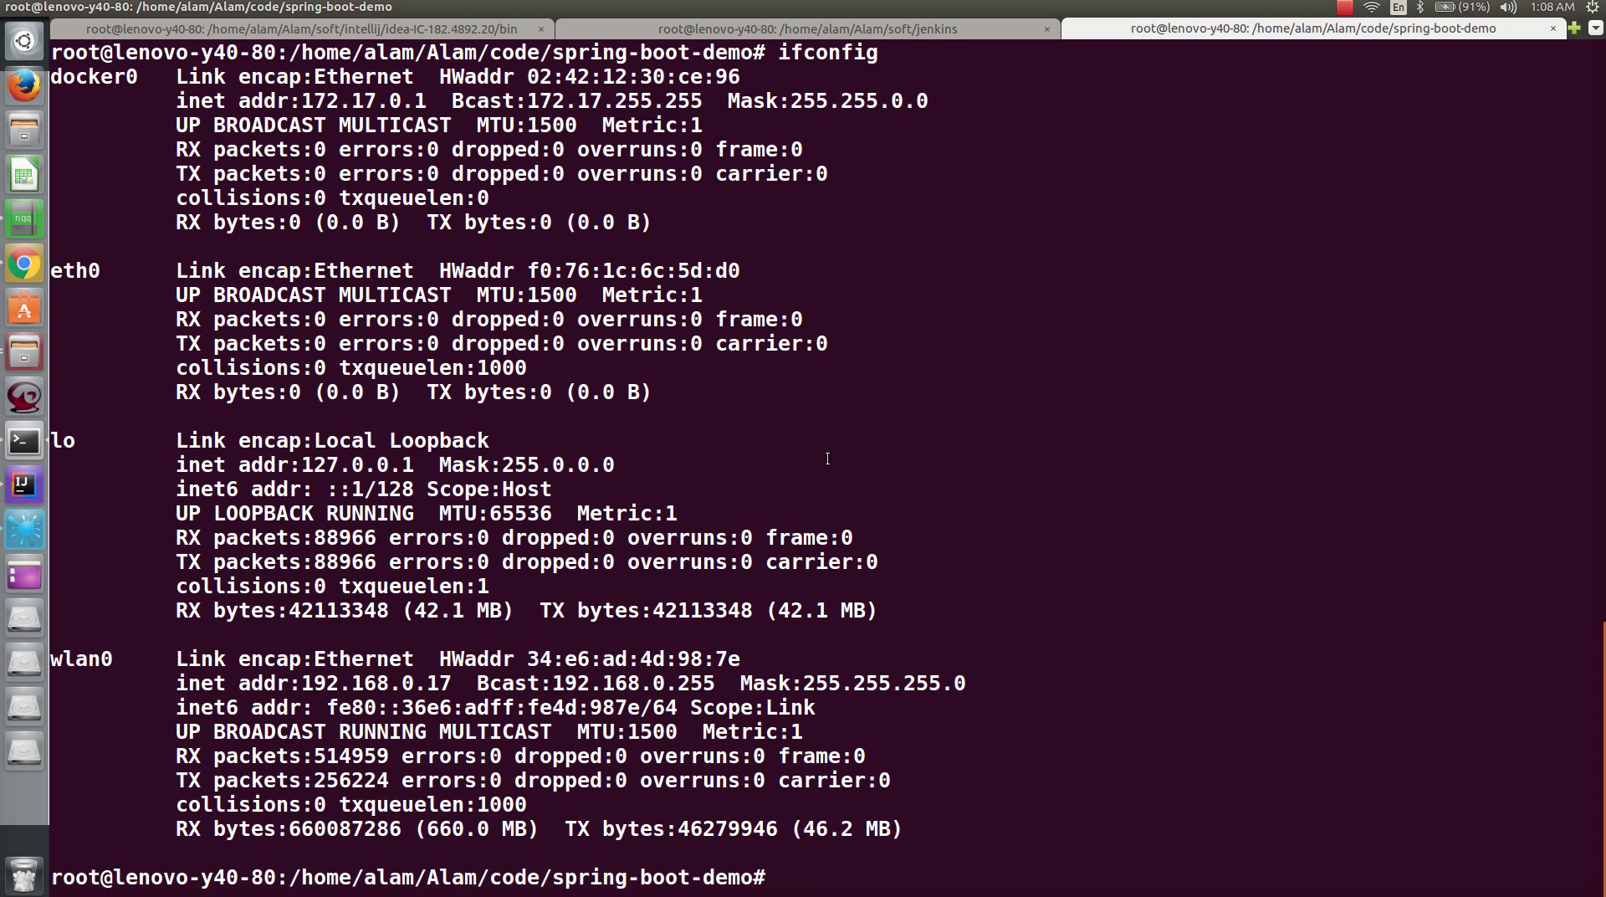
key("ctrl+r")
type("add")
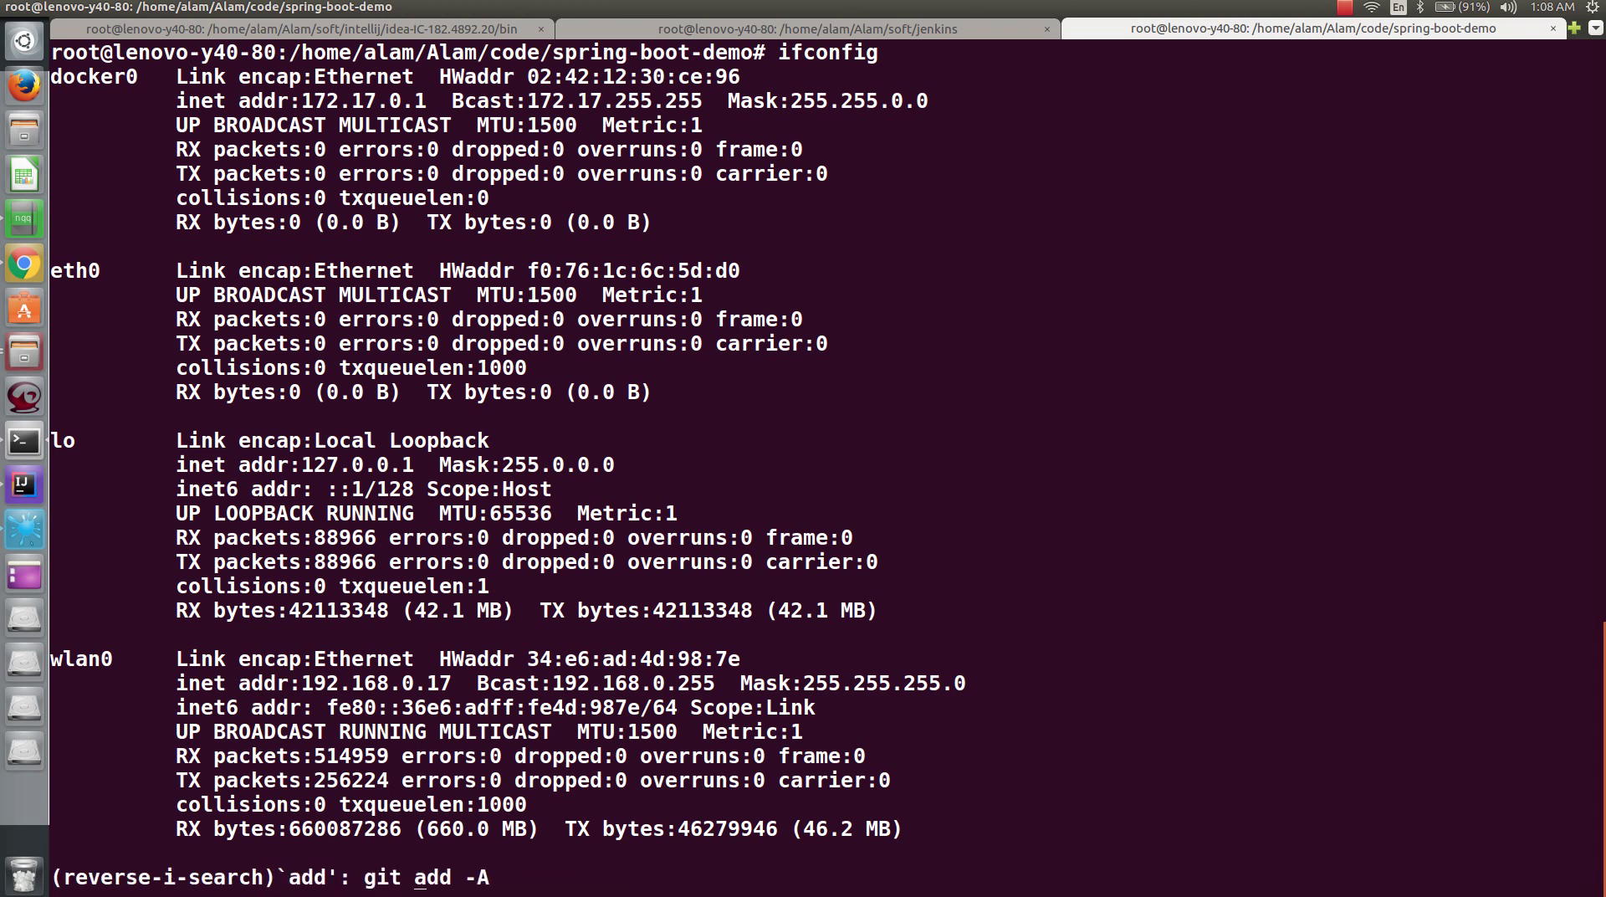
key("Return")
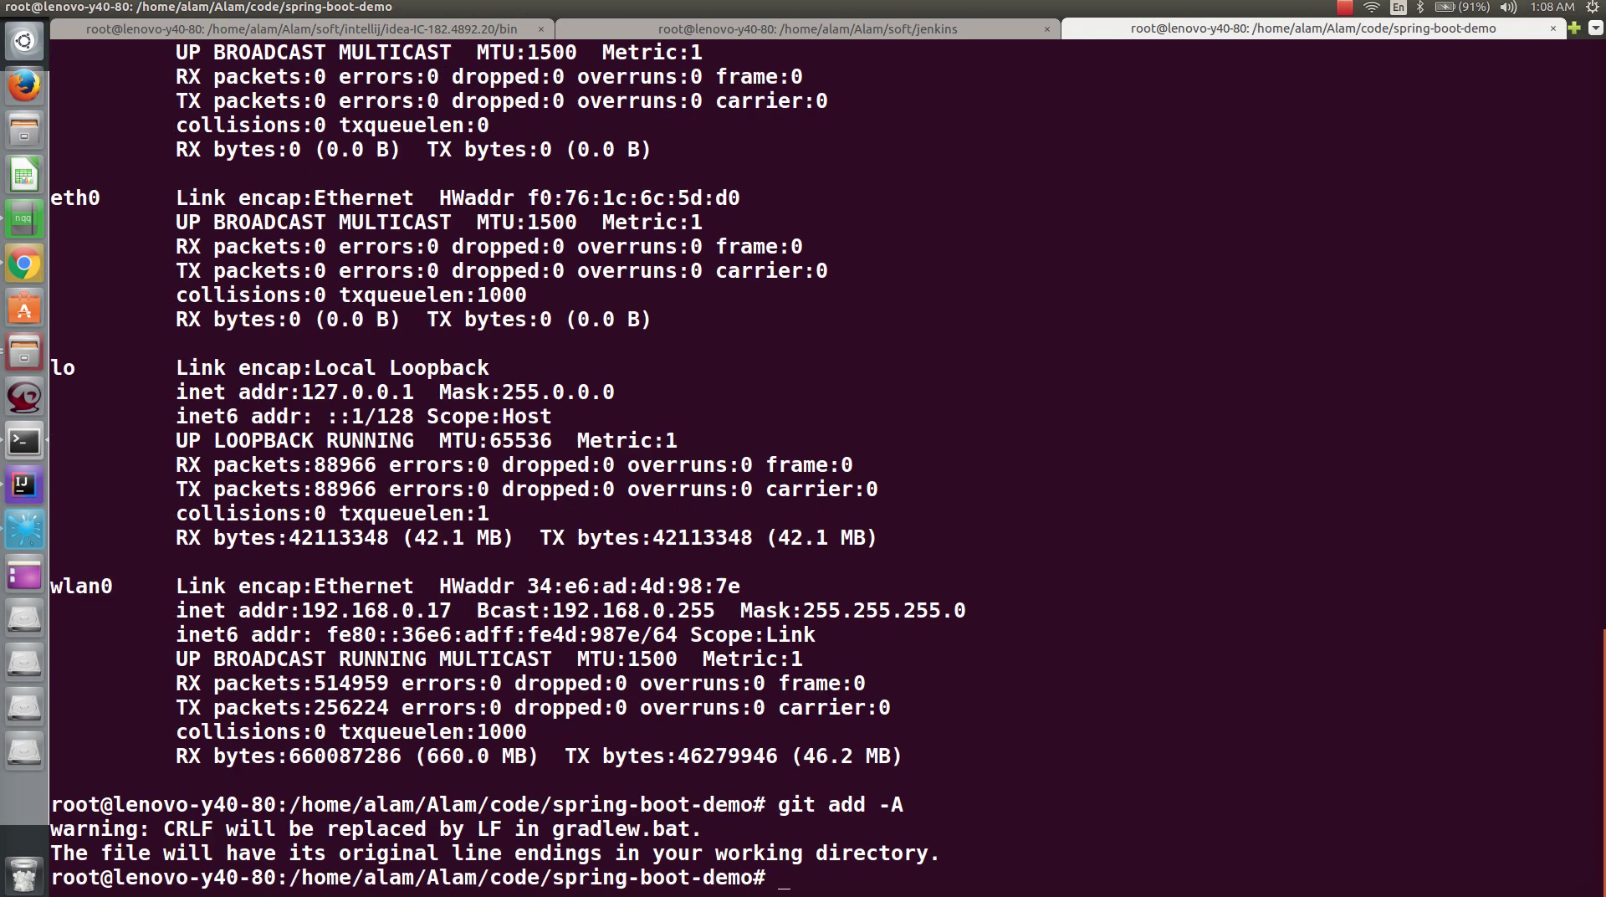
- Commit the change with the message "build trigger test"
key("ctrl+r")
type("com")
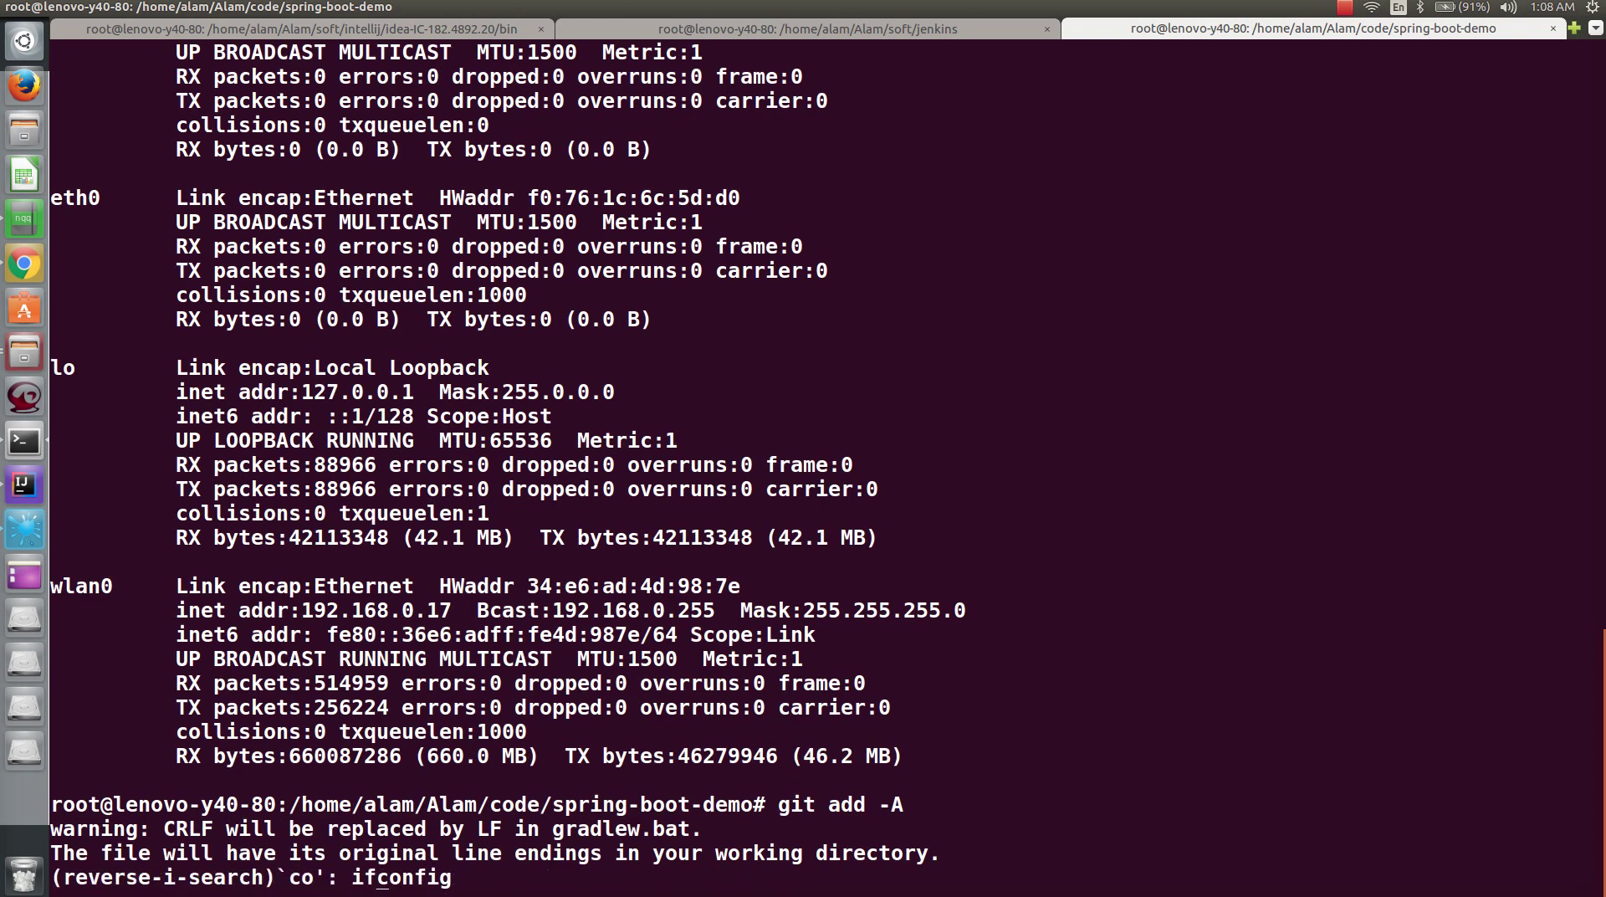
key("Right")
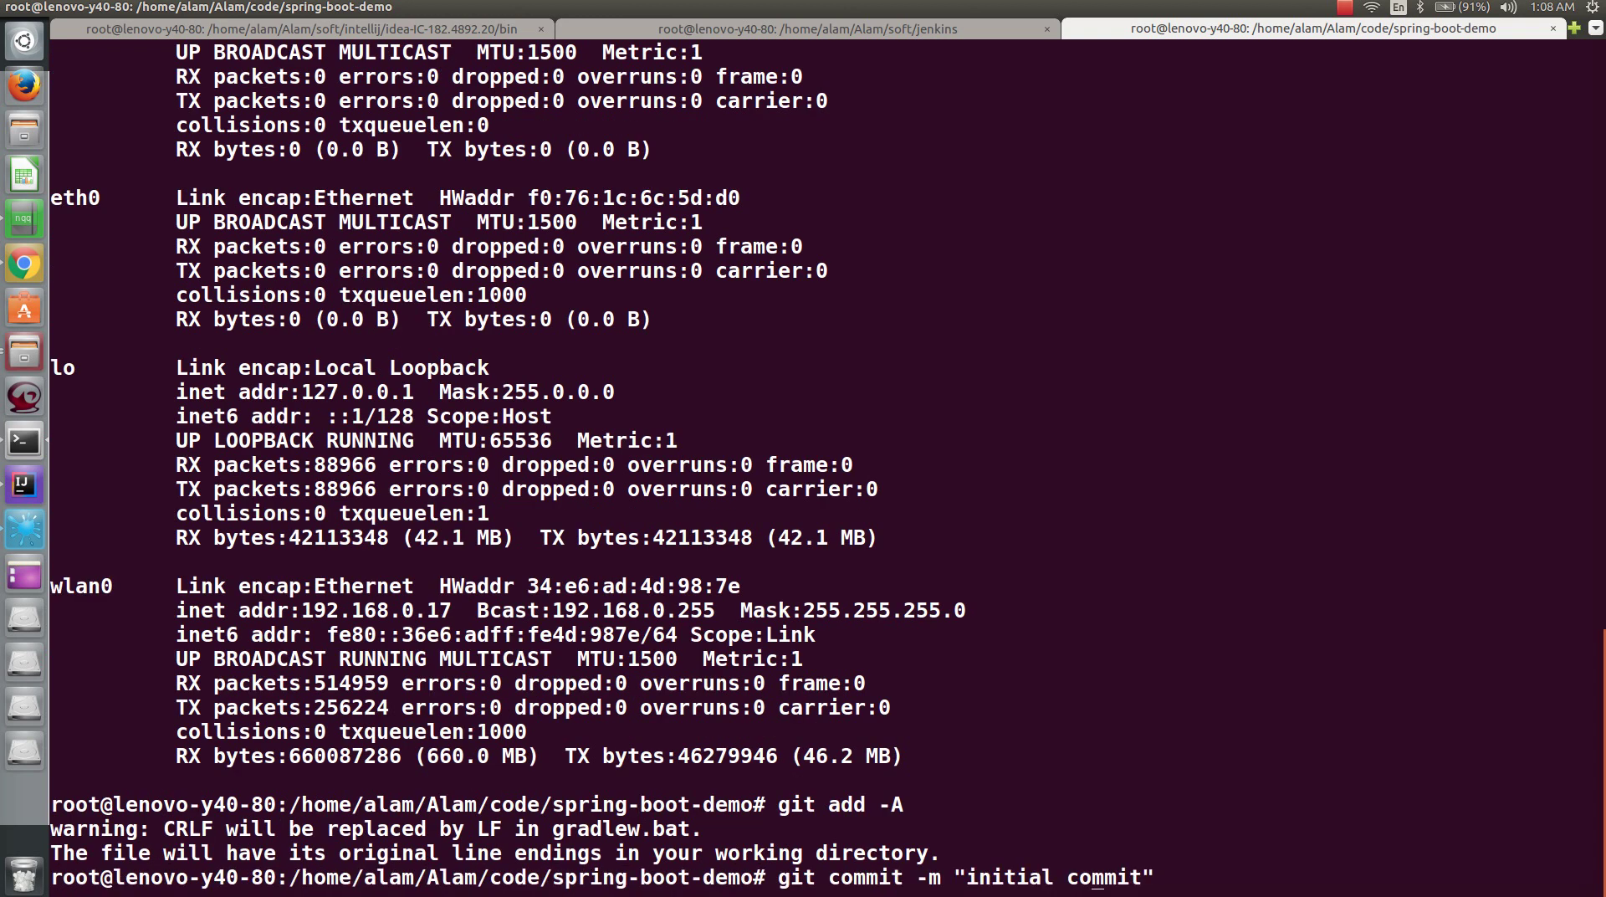
key("BackSpace")
key("BackSpace")
key("BackSpace")
key("BackSpace")
key("BackSpace")
key("BackSpace")
key("BackSpace")
key("BackSpace")
key("BackSpace")
key("BackSpace")
key("BackSpace")
key("BackSpace")
key("BackSpace")
key("BackSpace")
type("build ")
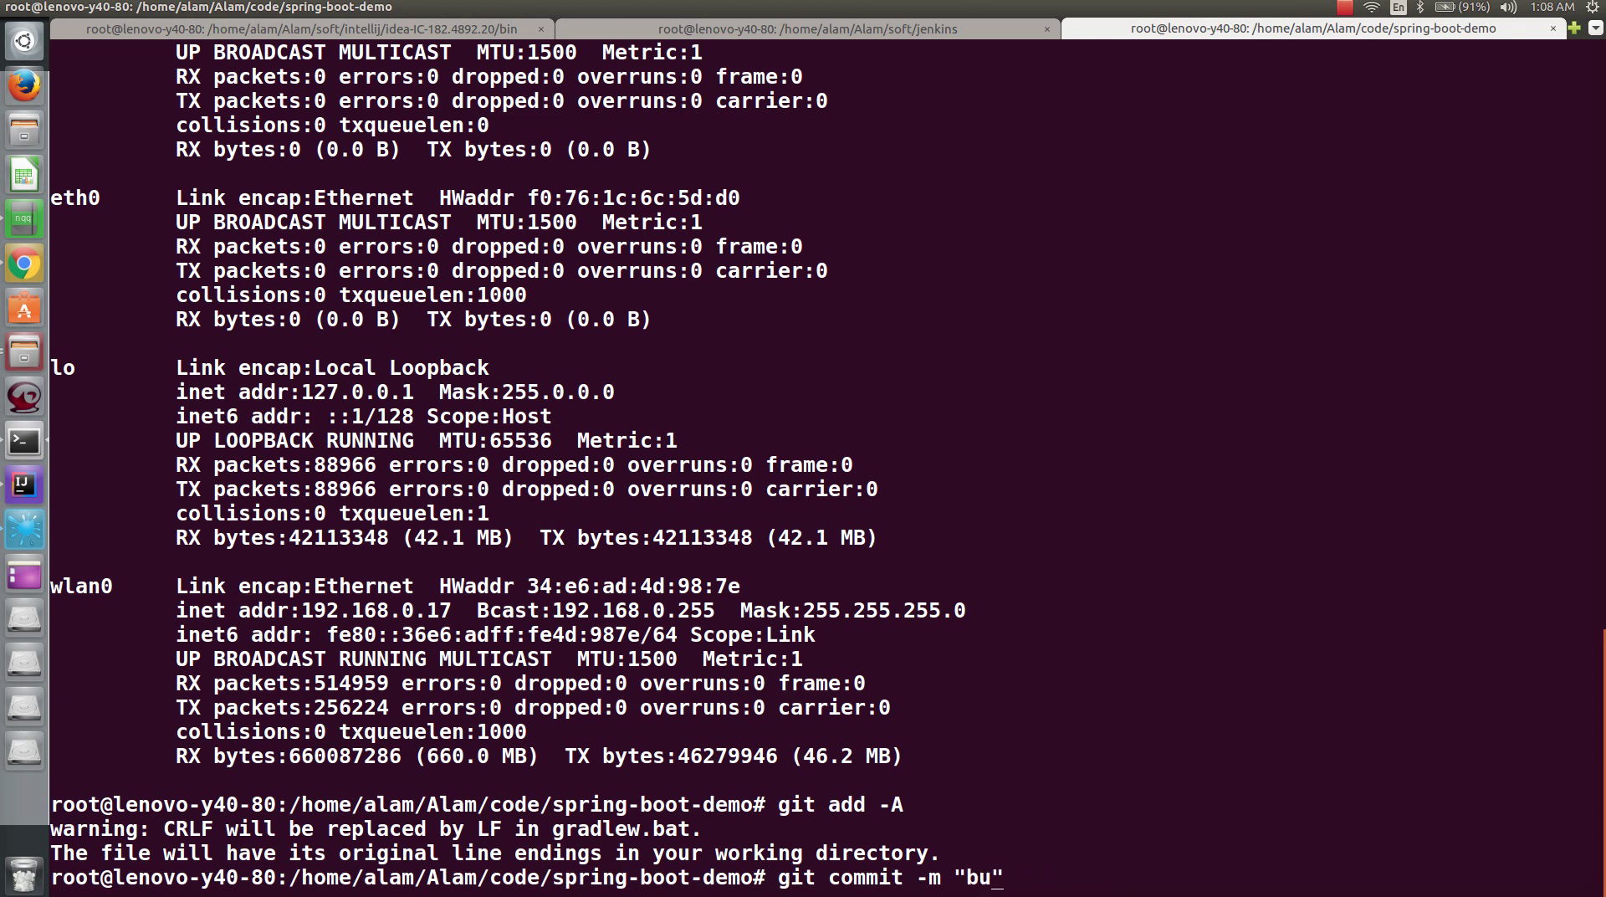
type("d")
key("BackSpace")
type("trig")
key("BackSpace")
key("BackSpace")
type("igger tes")
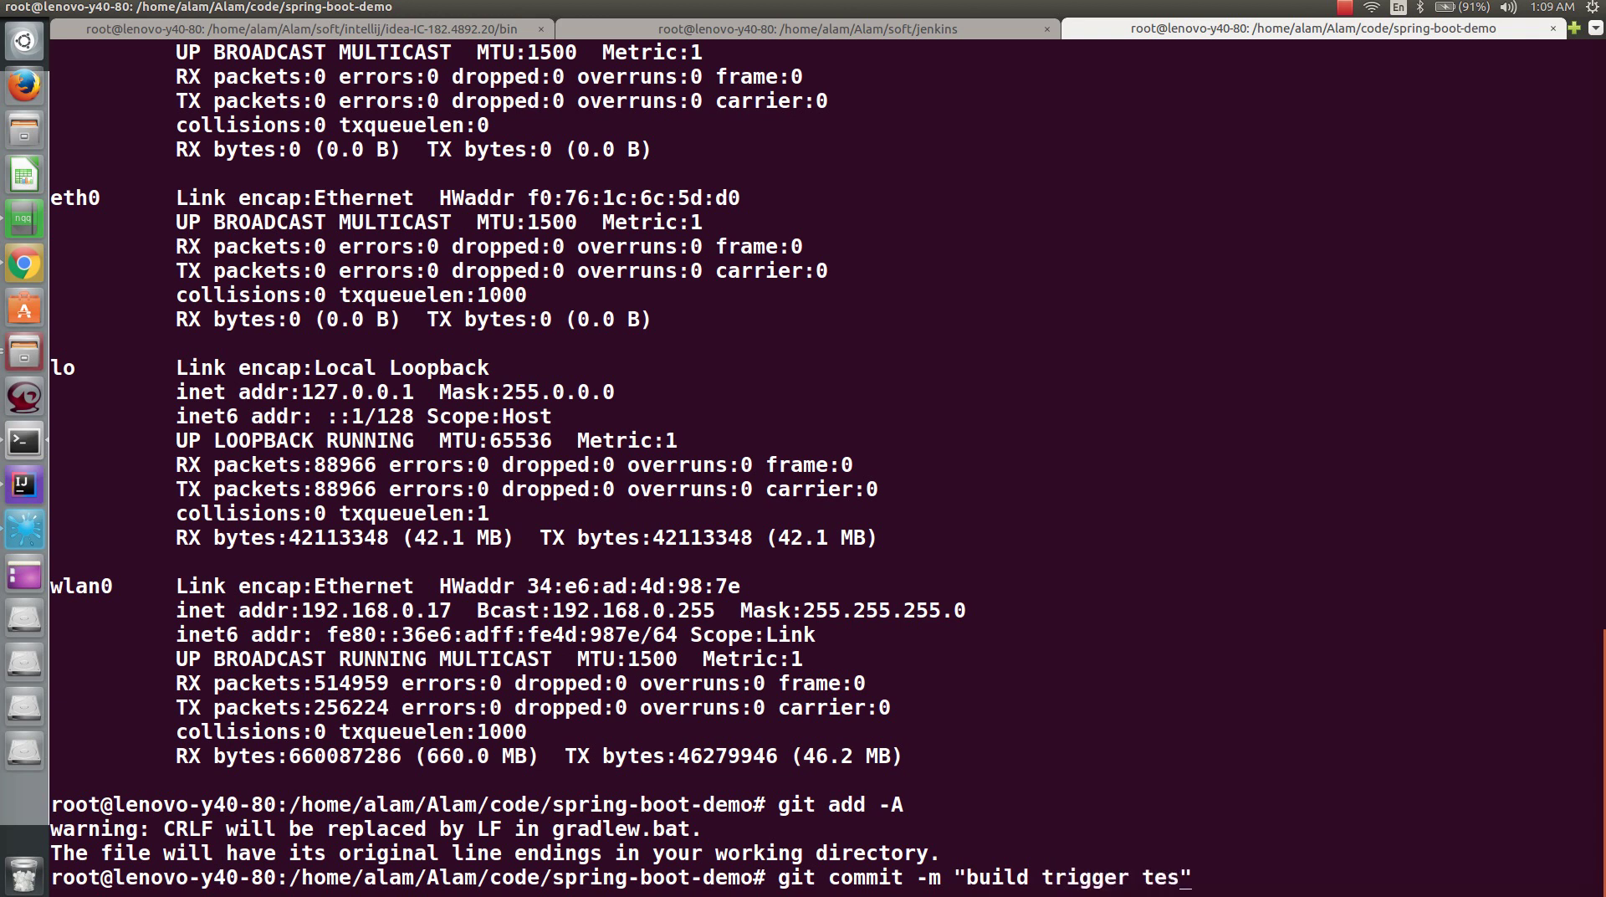
type("t\"")
key("Return")
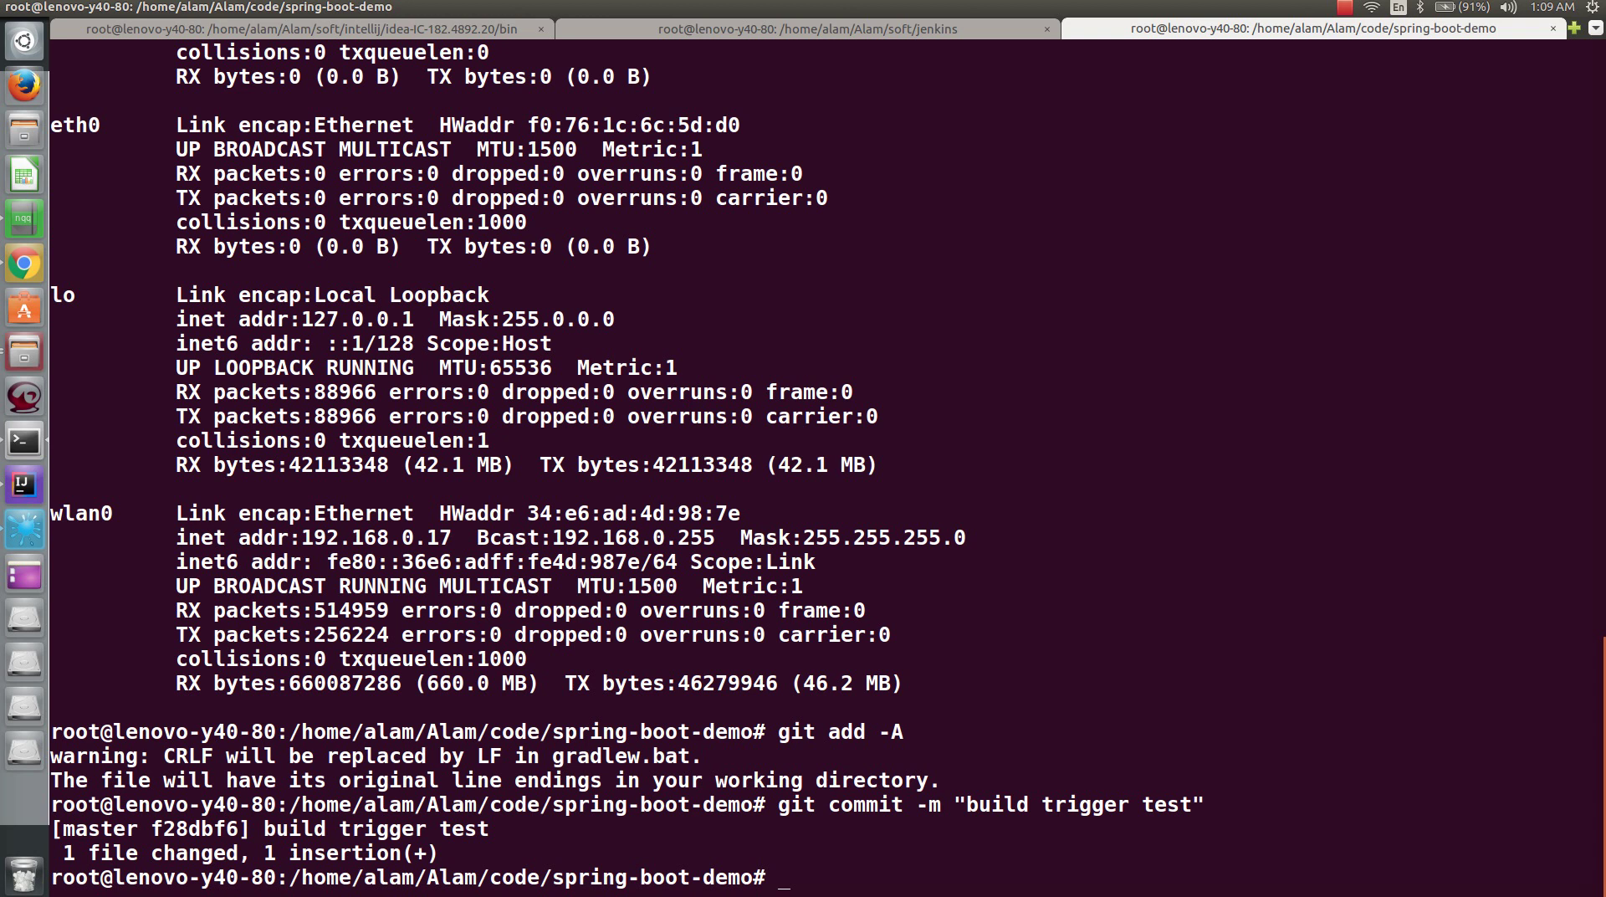
- Push the commit to origin master and submit the repository password
key("ctrl+r")
type("push")
key("Return")
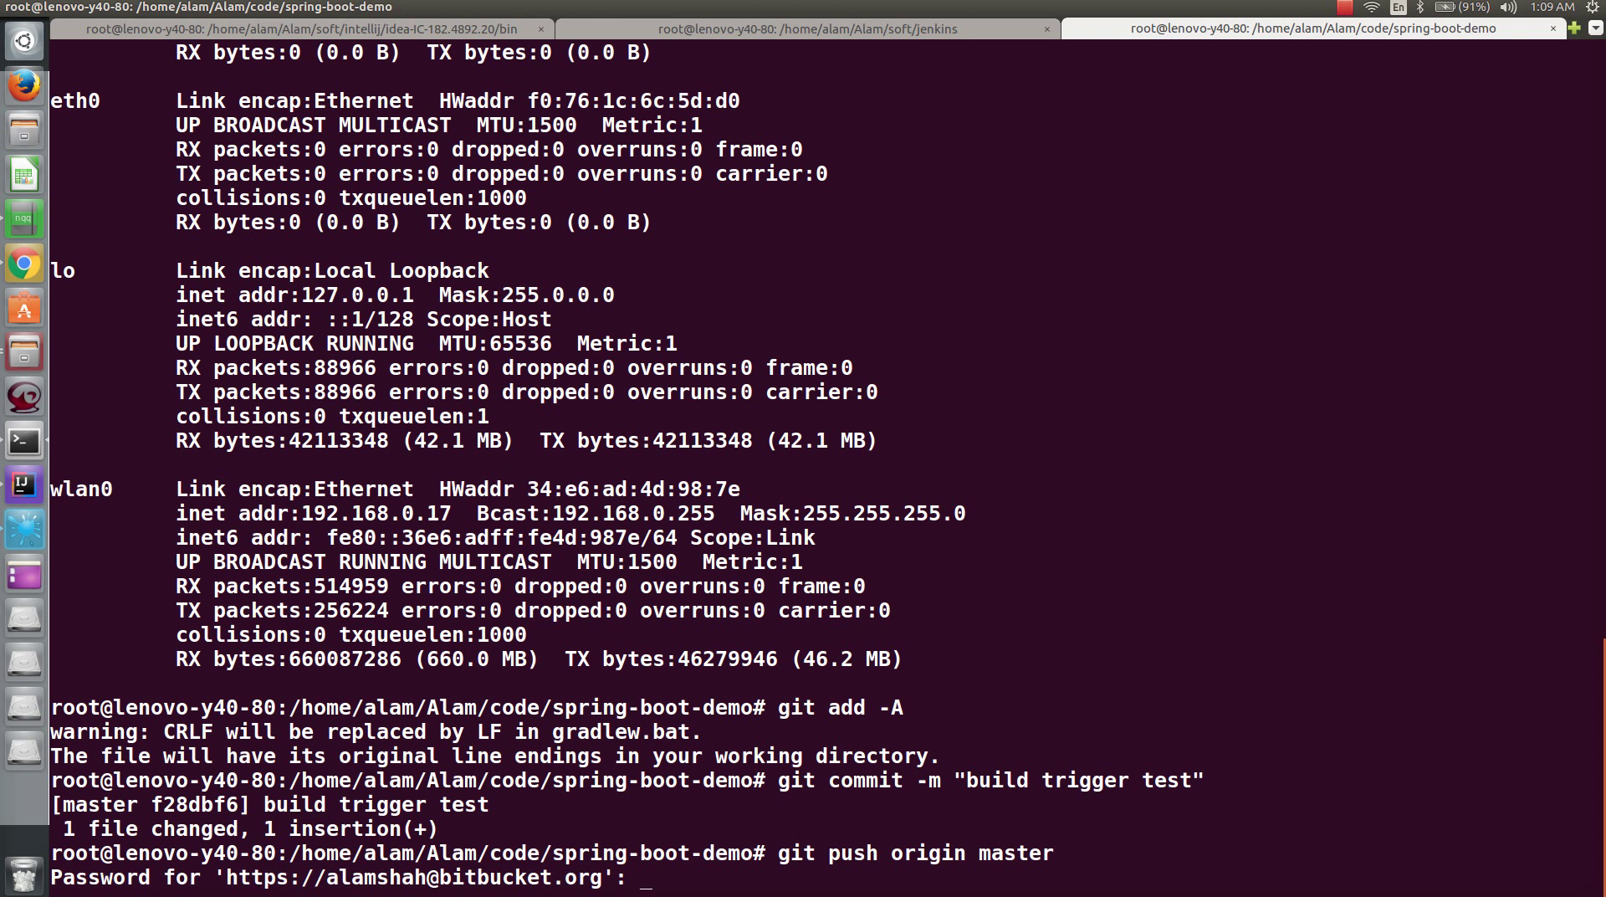
key("Return")
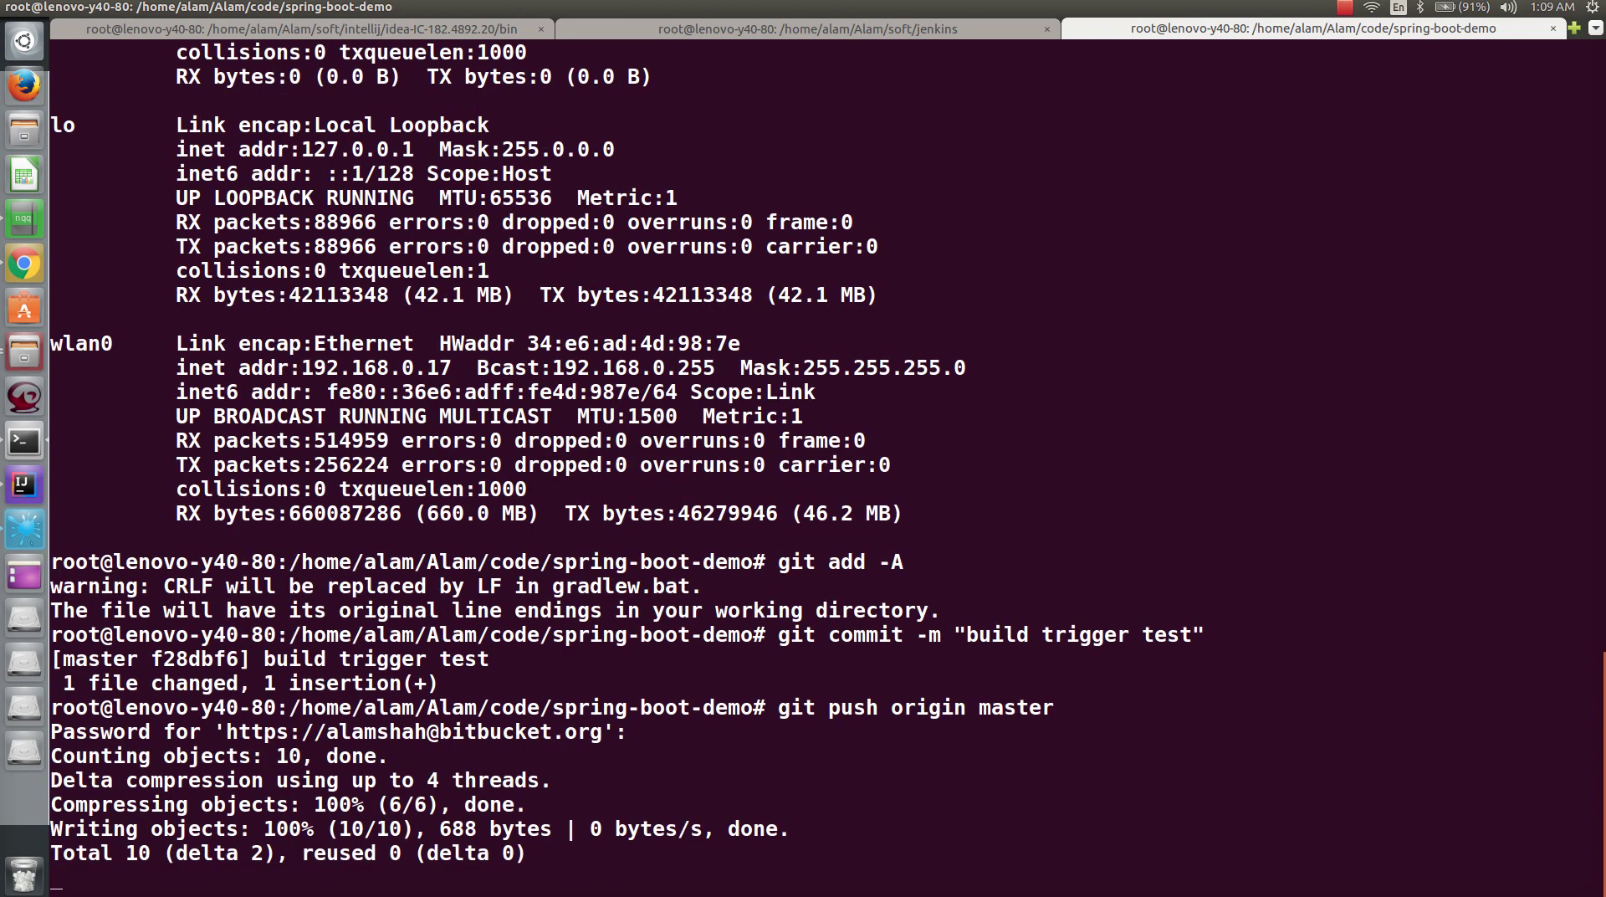
- Review the console output of spring-boot-demo build #2, return to the project, then bring up the notes
left_click(28, 264)
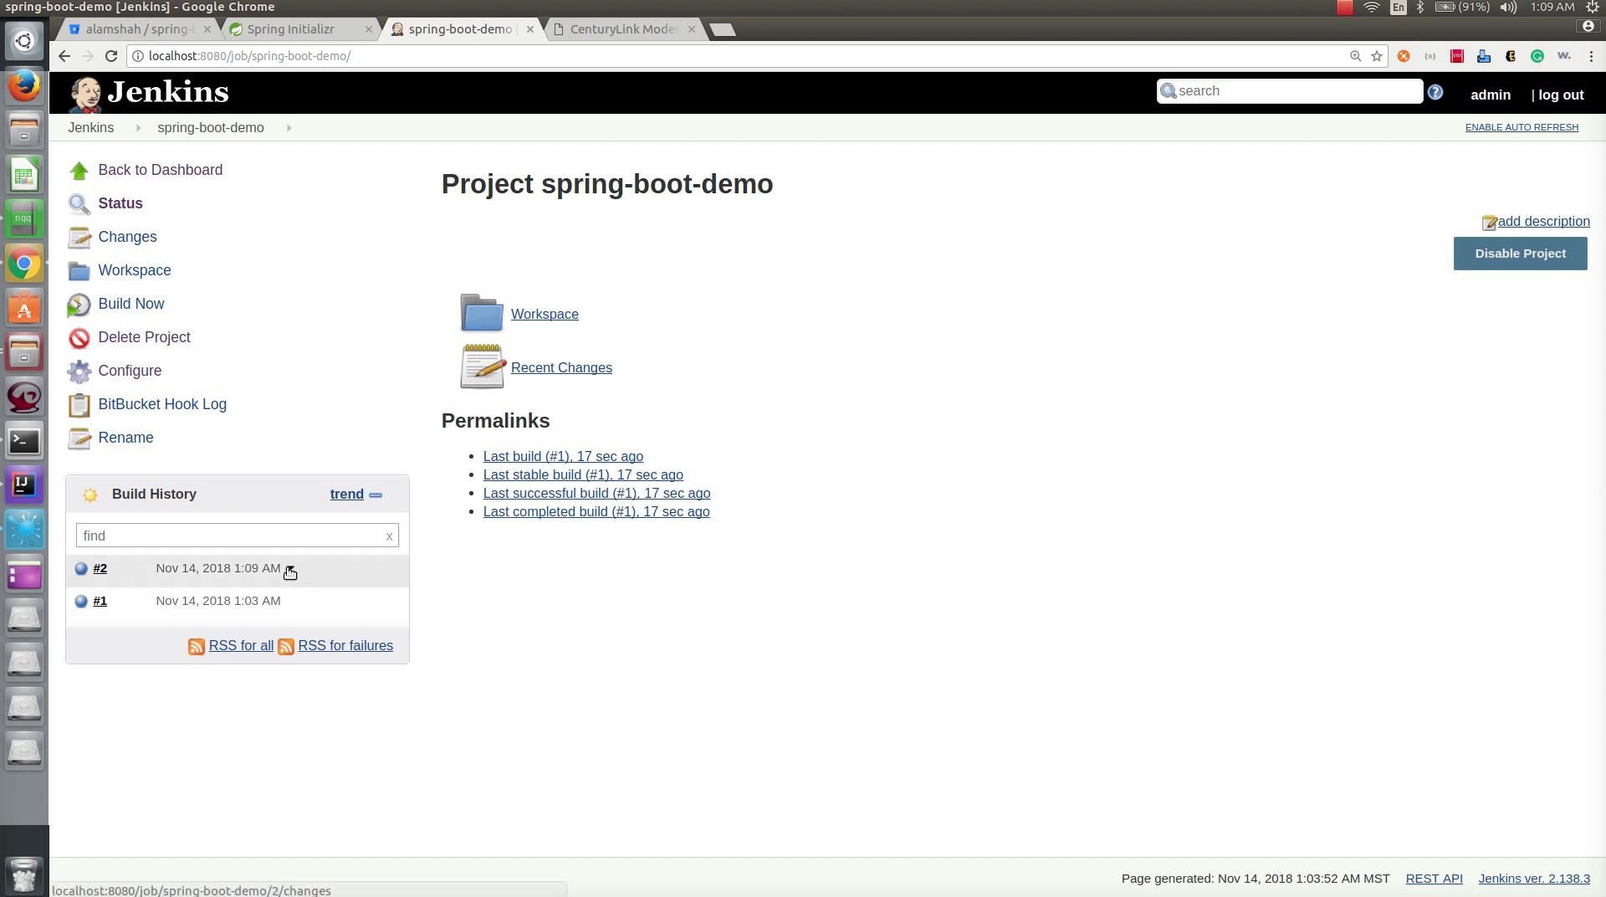
left_click(290, 572)
left_click(281, 629)
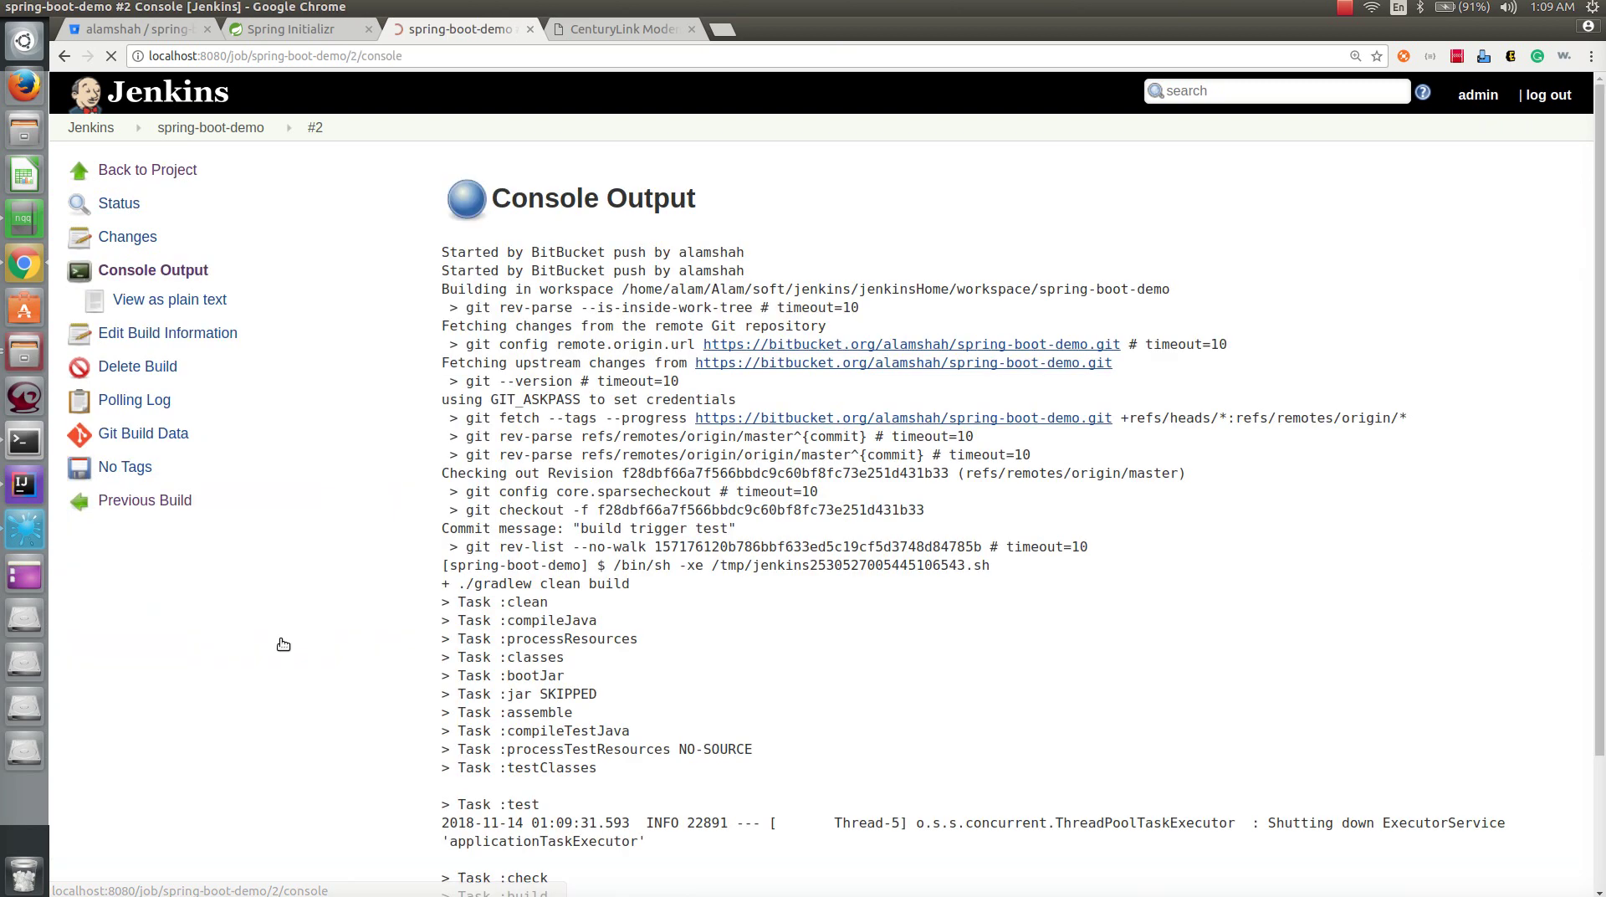
scroll(926, 619, "down", 5)
scroll(926, 620, "up", 5)
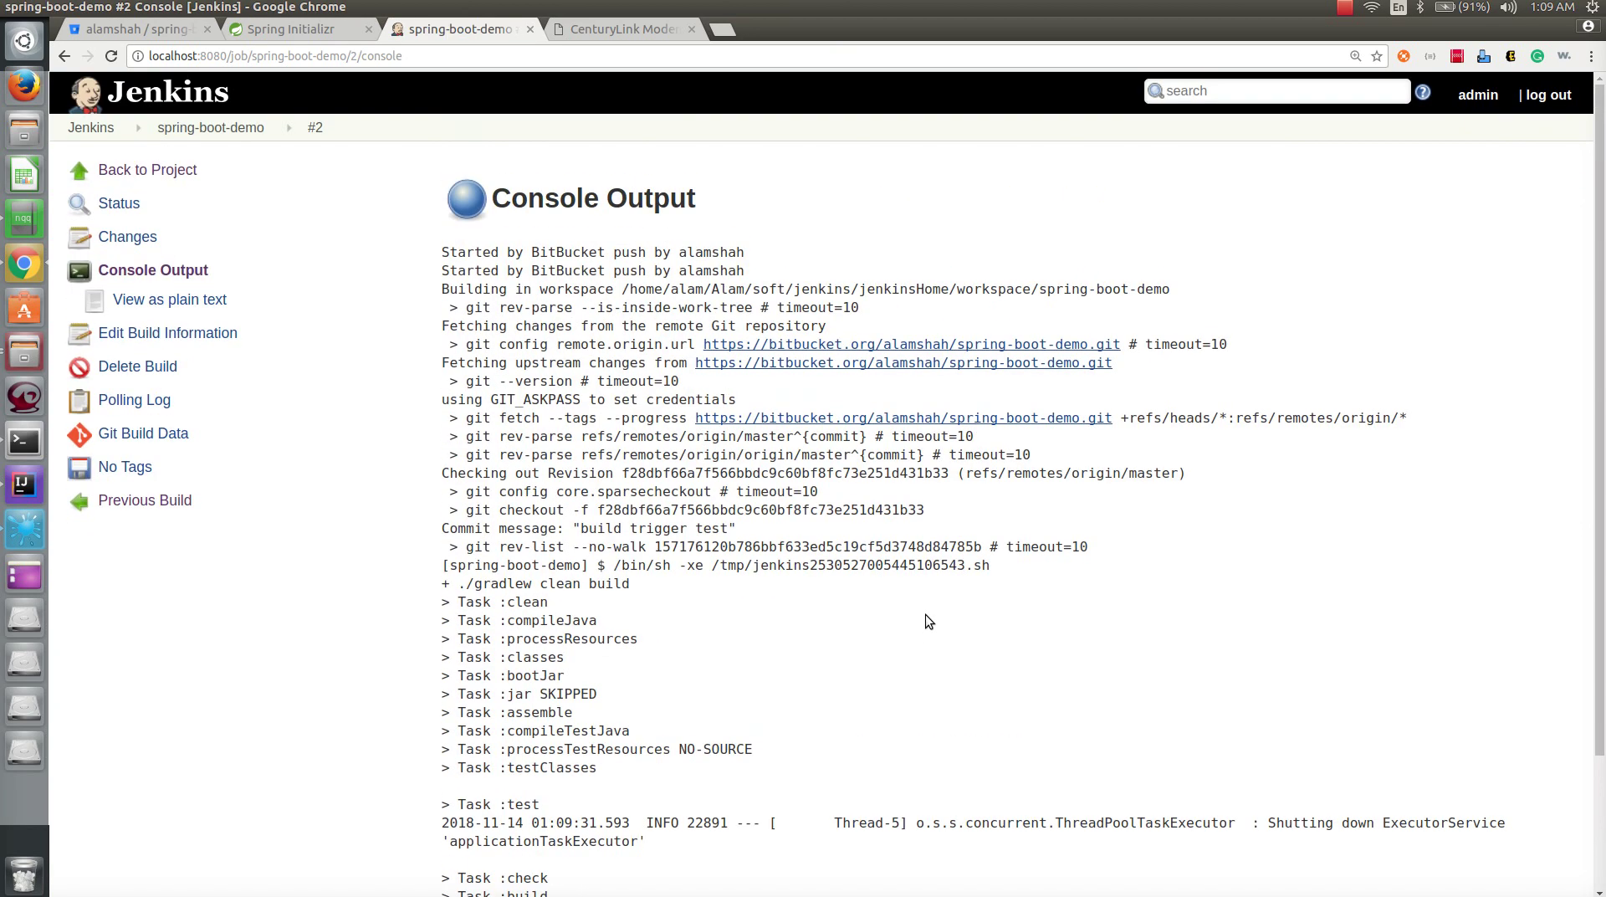
left_click(122, 172)
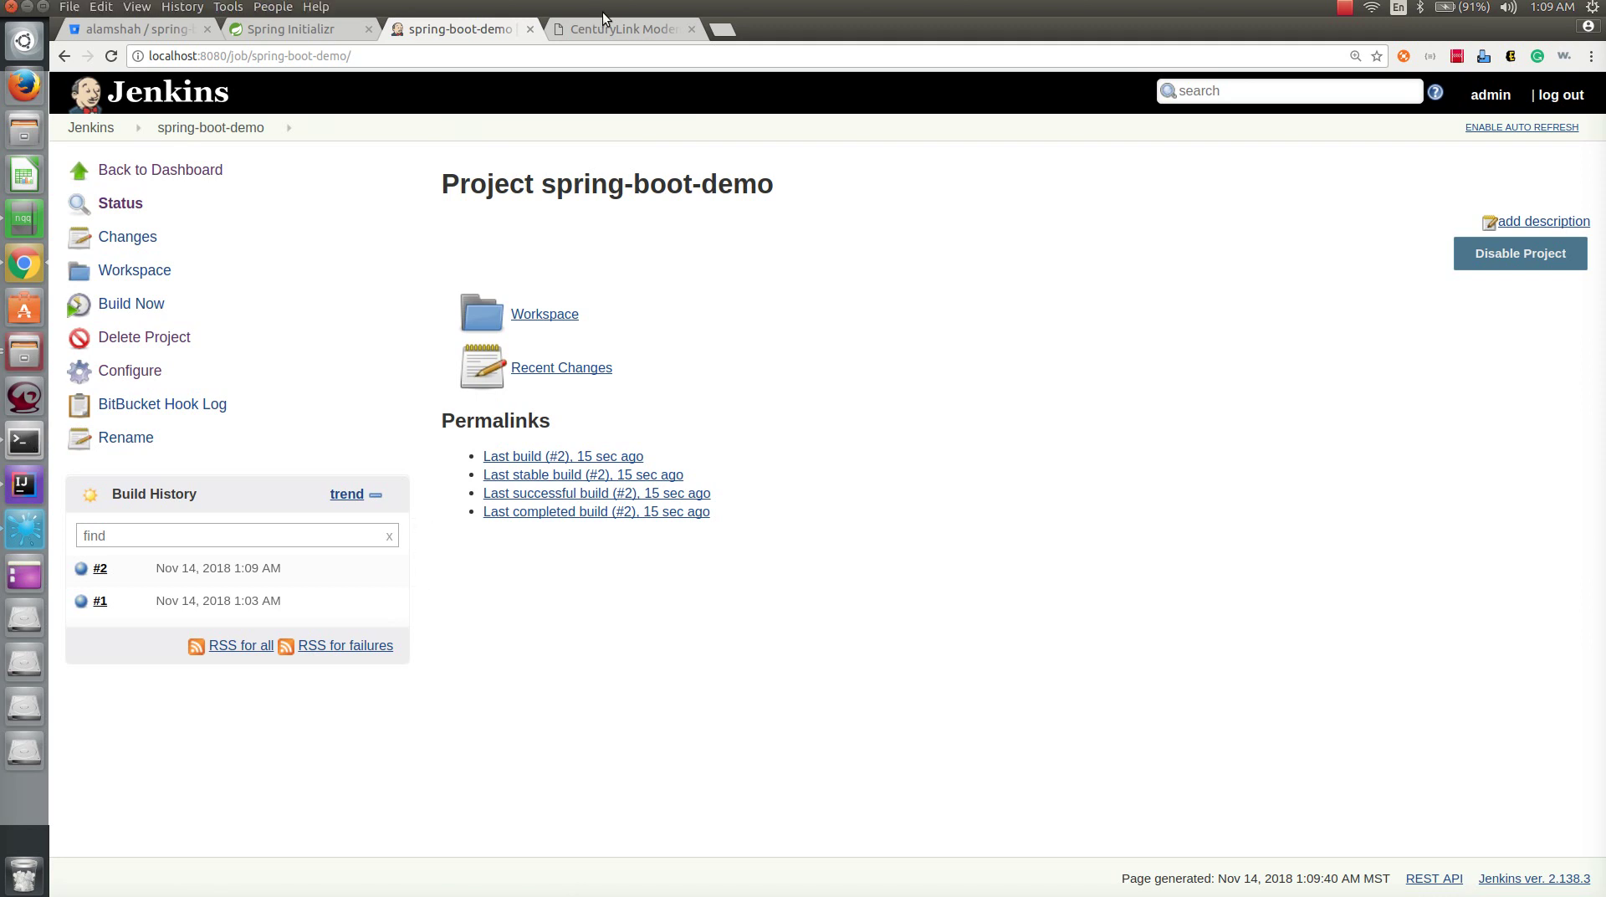
left_click(22, 228)
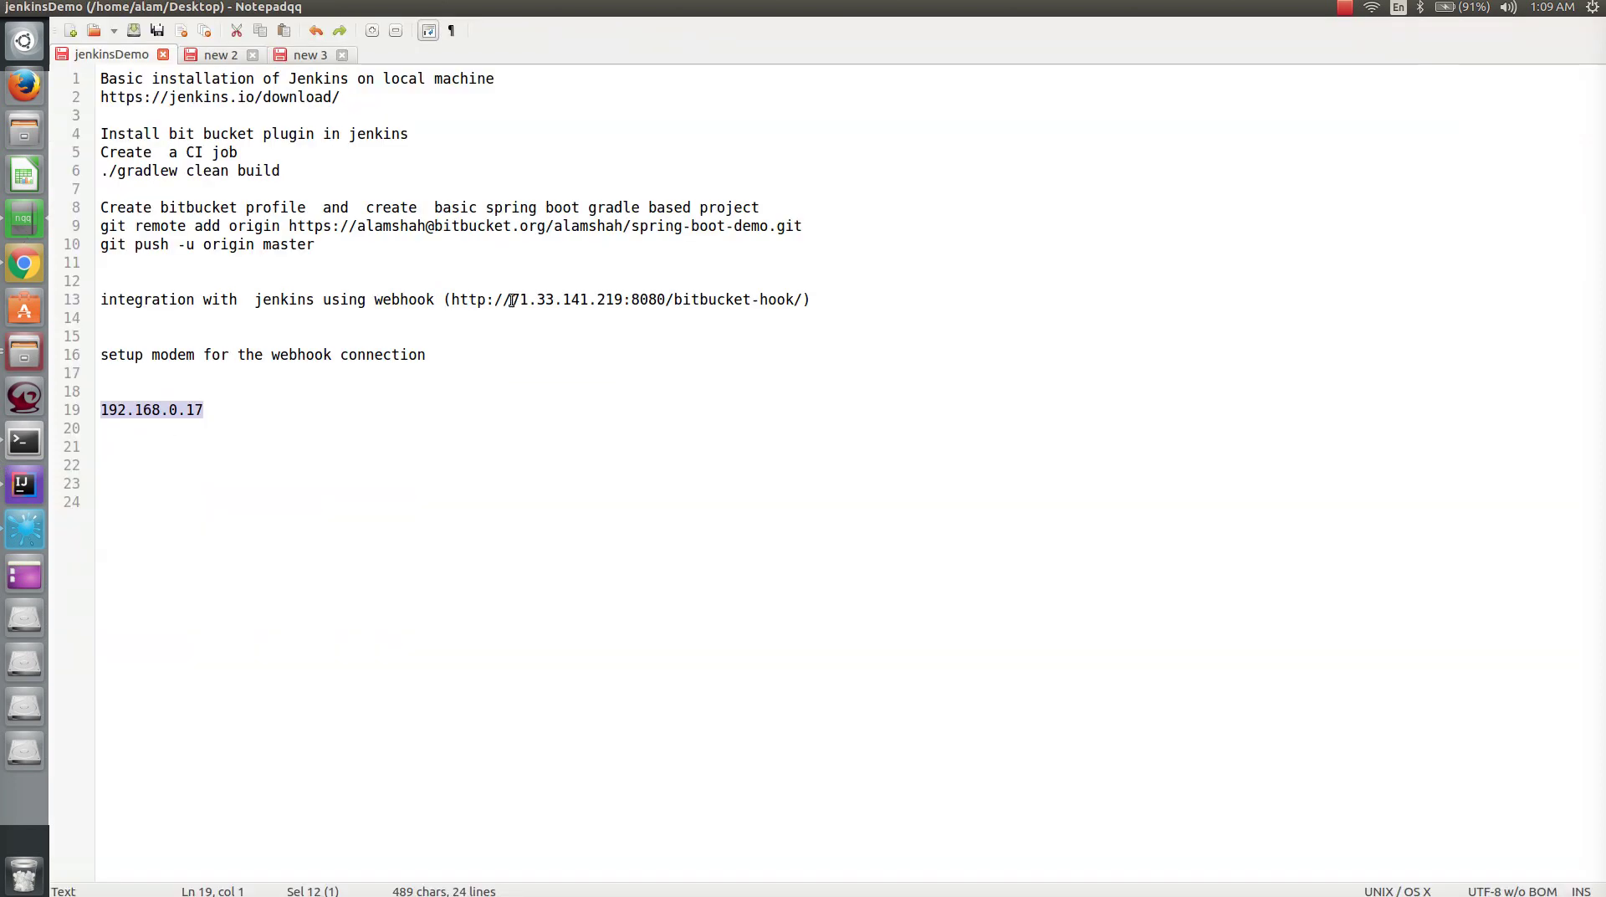
- Select 71.33.141.219:8080 in the webhook URL on line 13, then go back to Jenkins
left_click_drag(515, 299, 668, 302)
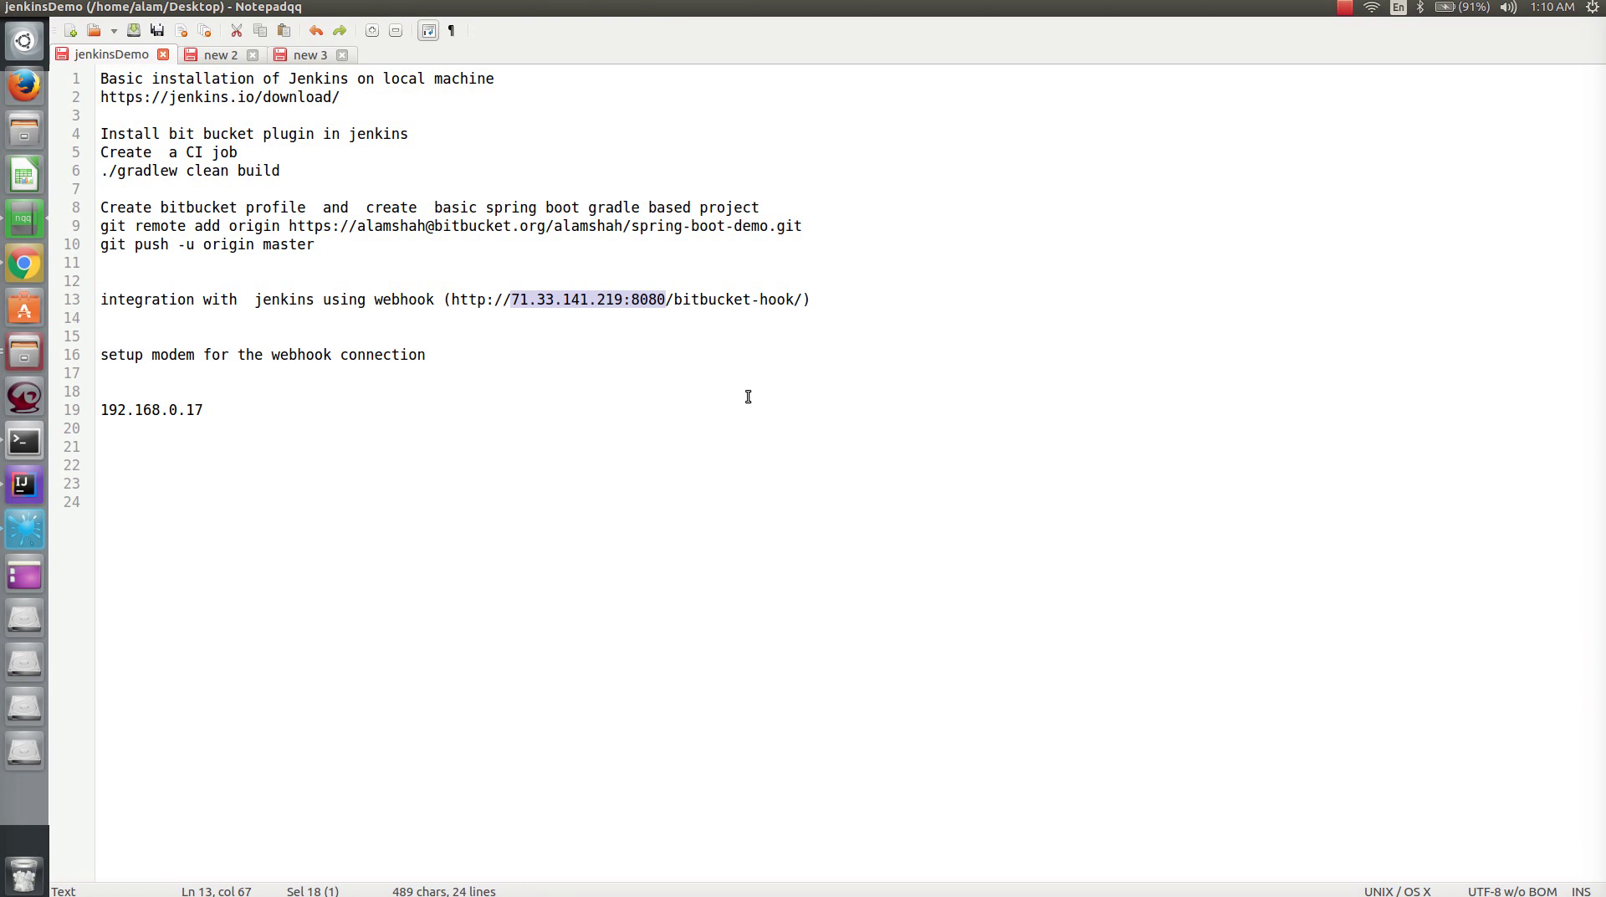
key("alt+Tab")
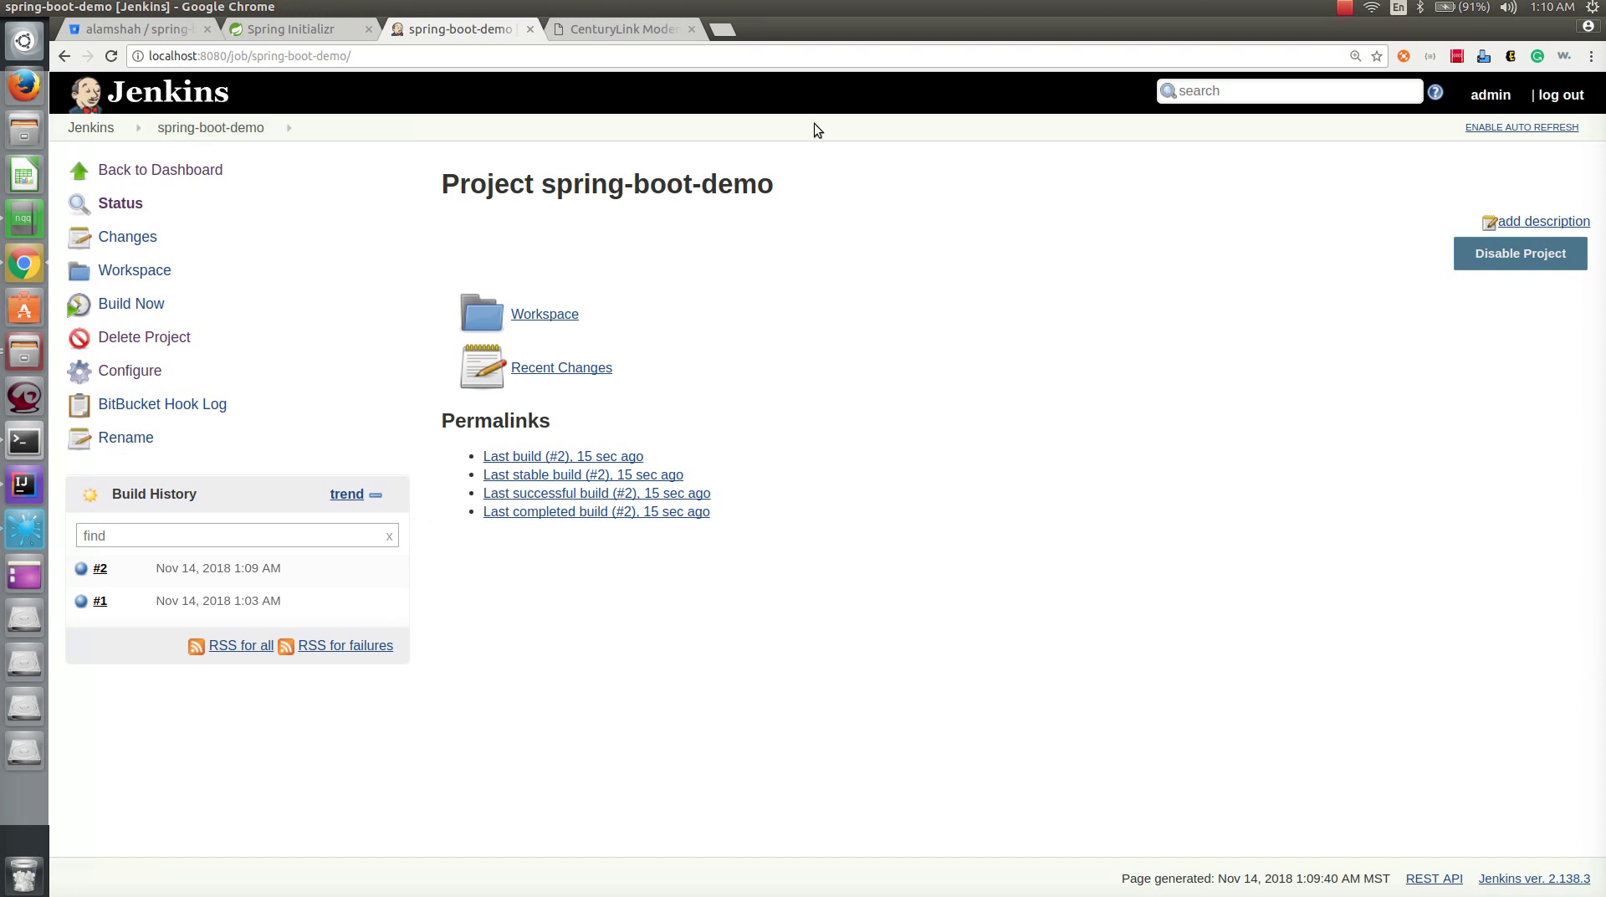
- Go to the Jenkins dashboard, glancing at the notes before returning to Chrome
left_click(131, 173)
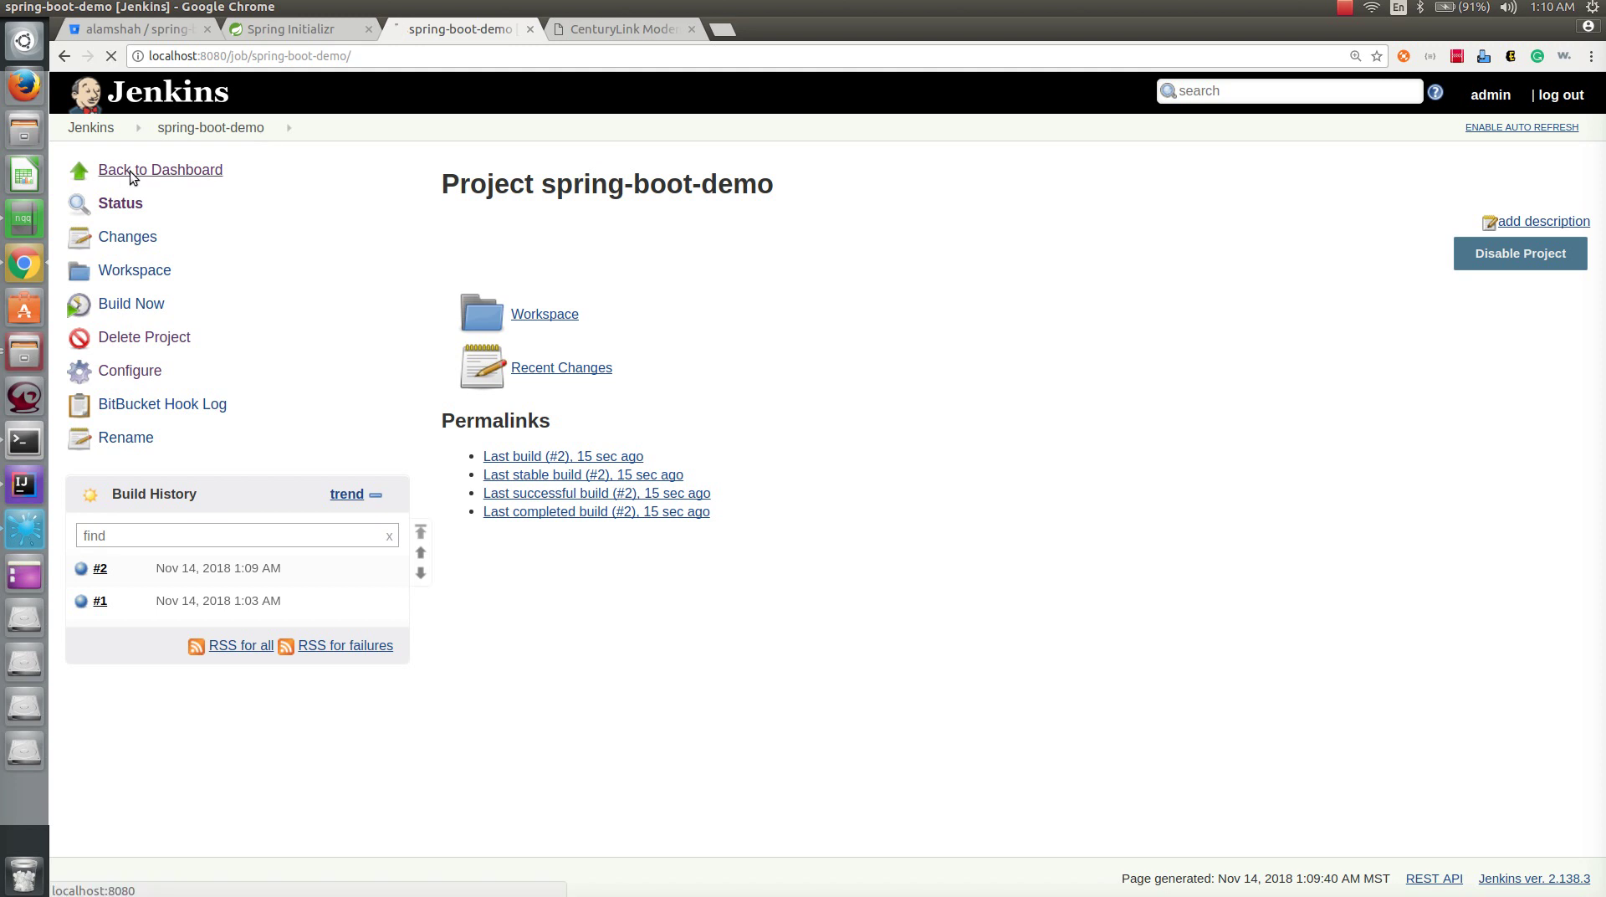
key("alt+Tab")
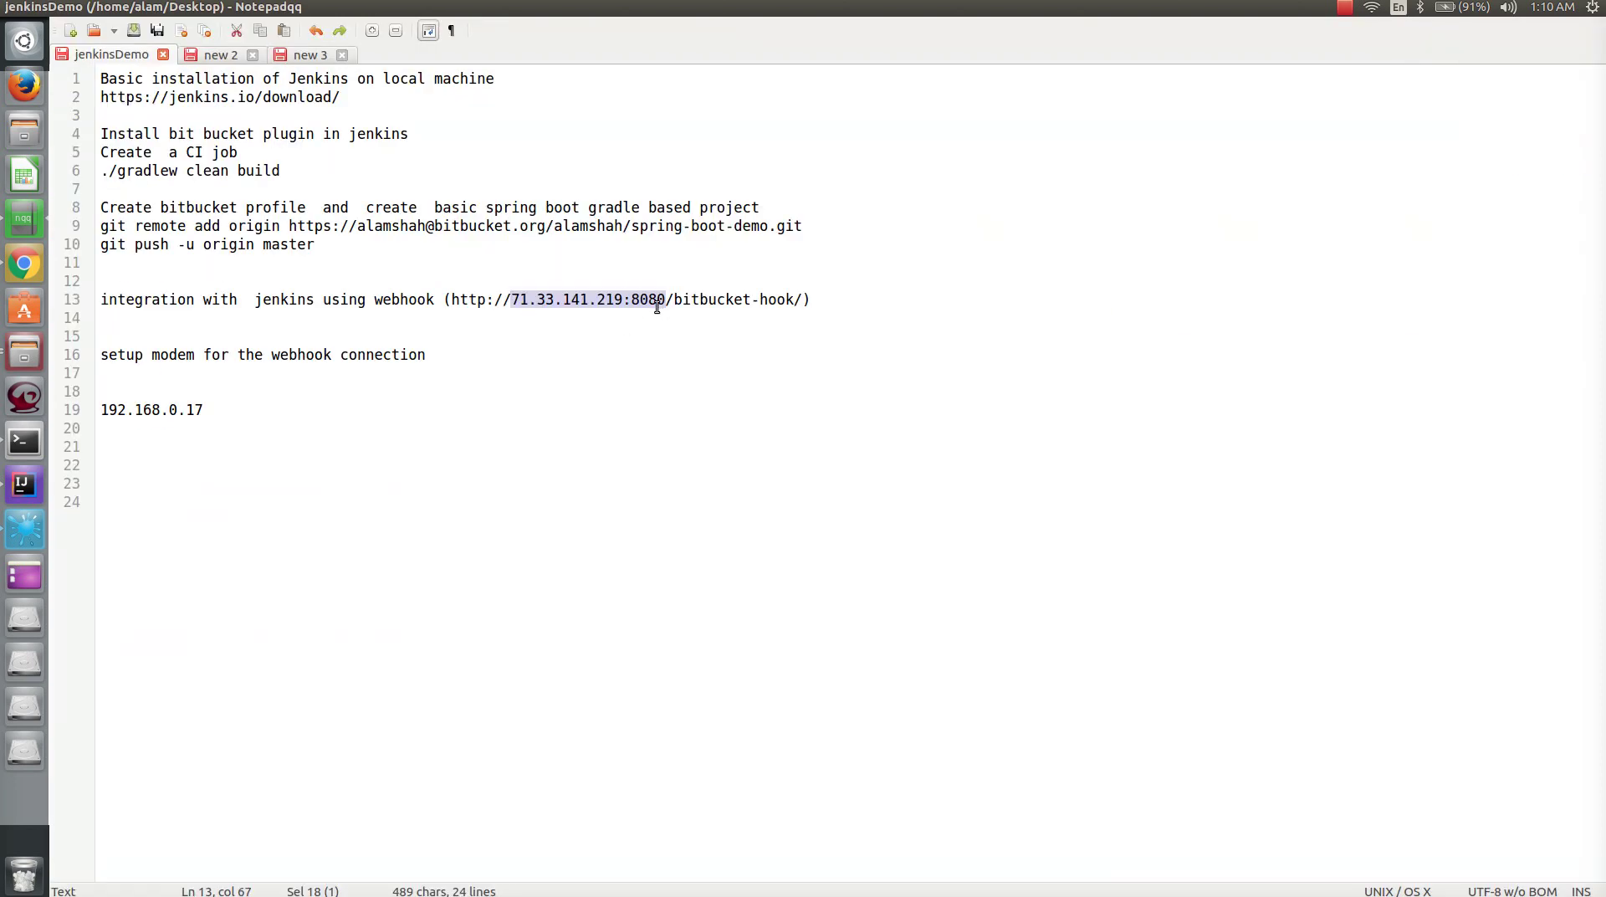
key("alt+Tab")
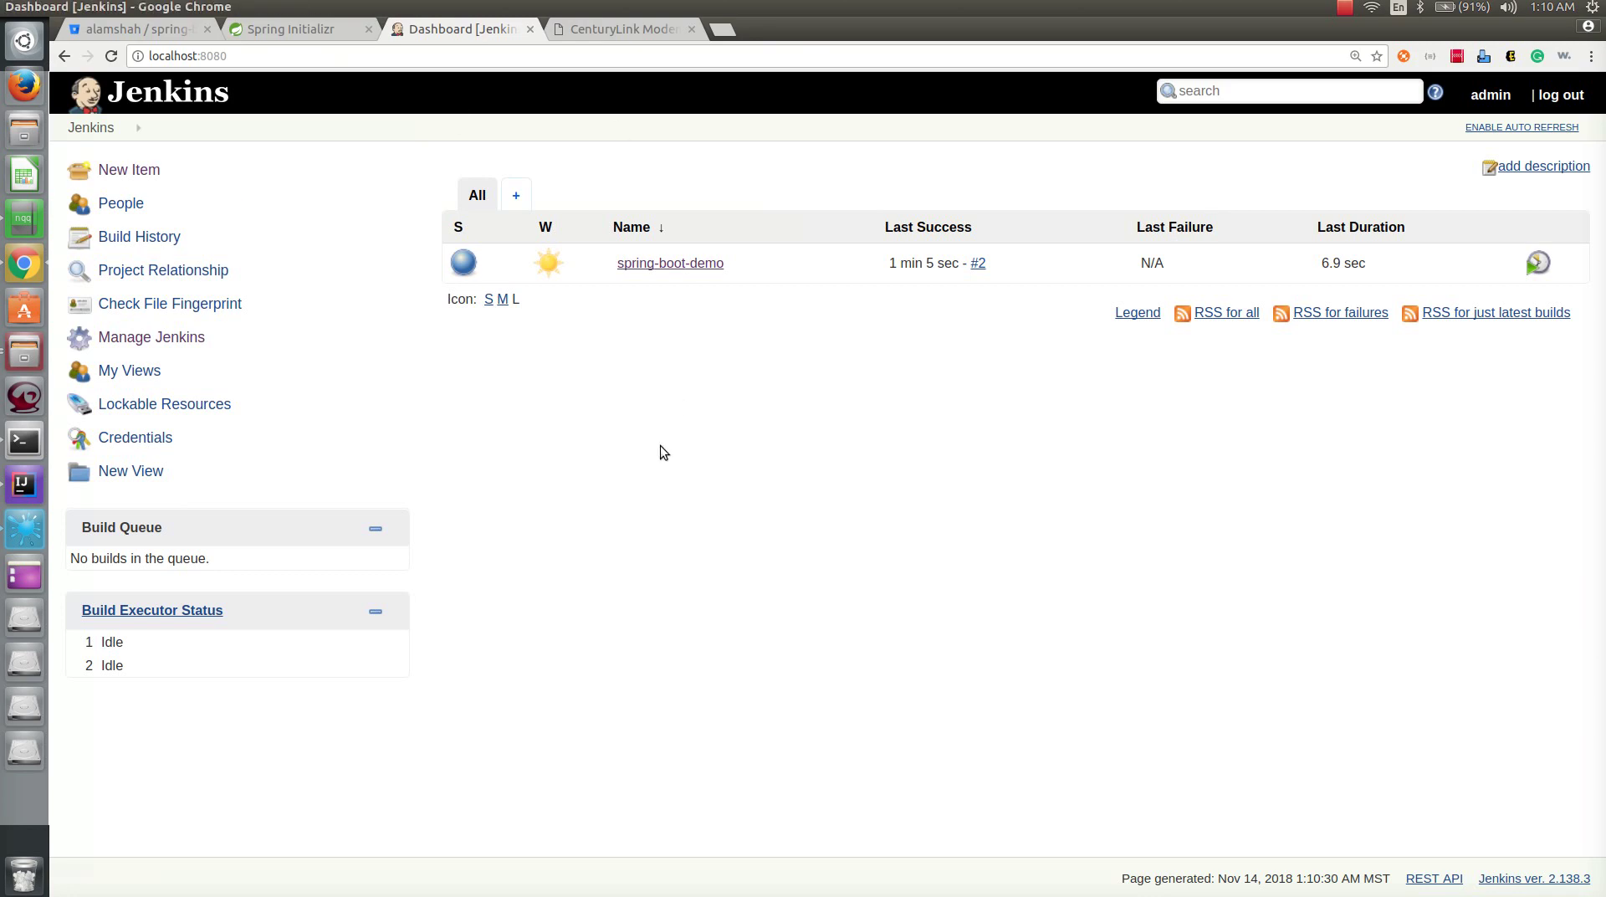